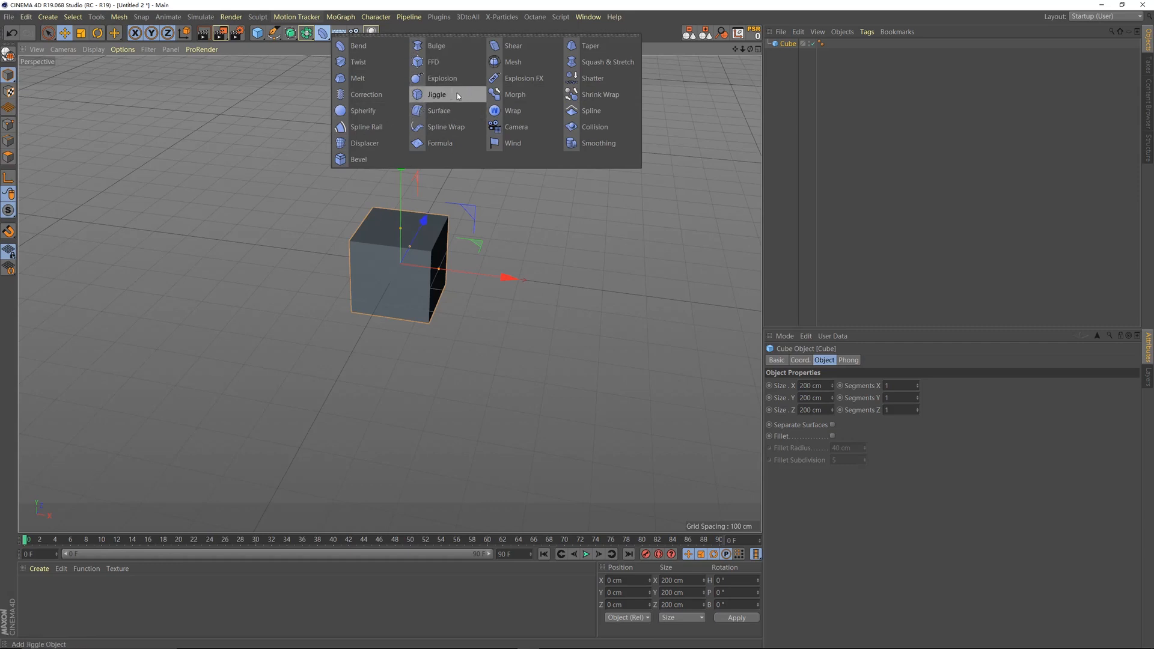
{"action": "left_click", "coordinate": [501, 2]}
{"action": "left_click_drag", "start_coordinate": [407, 260], "coordinate": [384, 279], "text": "alt"}
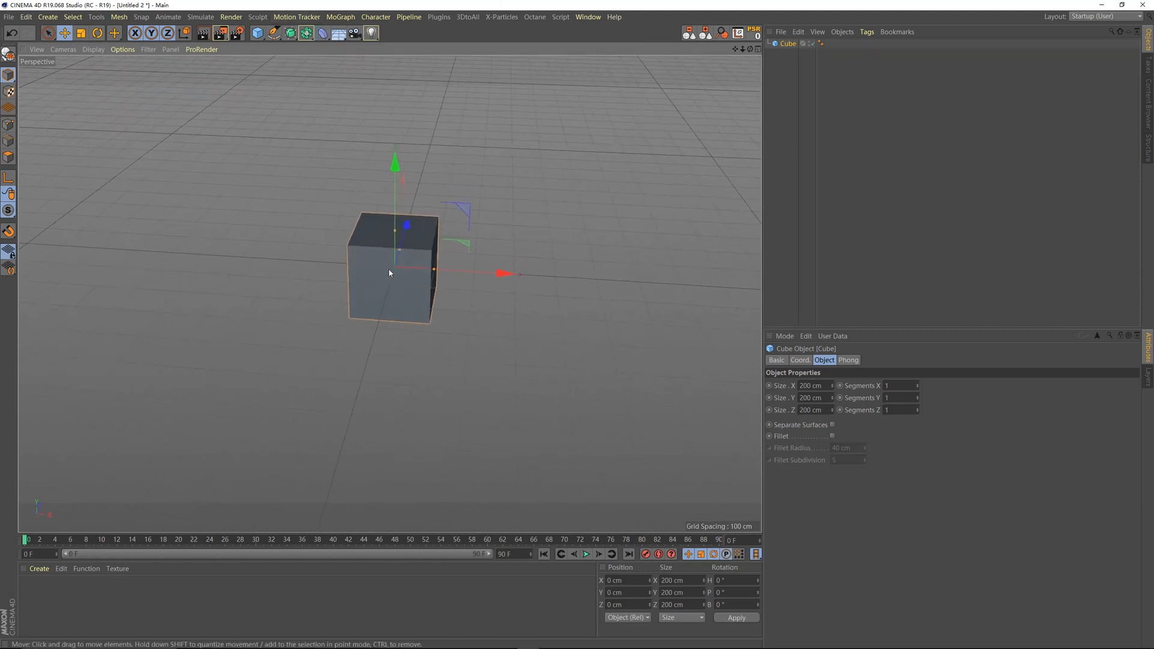
{"action": "mouse_move", "coordinate": [401, 266]}
{"action": "left_mouse_down", "text": "alt"}
{"action": "mouse_move", "coordinate": [415, 265]}
{"action": "mouse_move", "coordinate": [398, 265]}
{"action": "left_mouse_up", "text": "alt"}
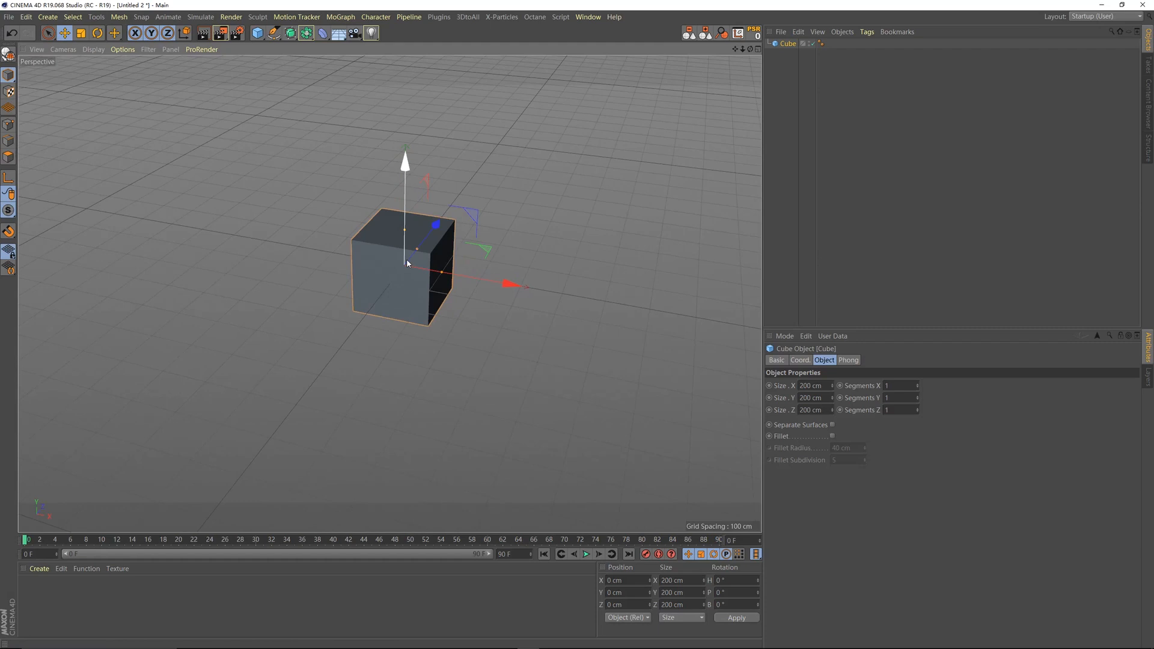
{"action": "left_click_drag", "start_coordinate": [413, 267], "coordinate": [407, 288], "text": "alt"}
Add a Soft Body simulation tag to the cube and play the animation briefly before returning to the first frame.
{"action": "right_click", "coordinate": [788, 44]}
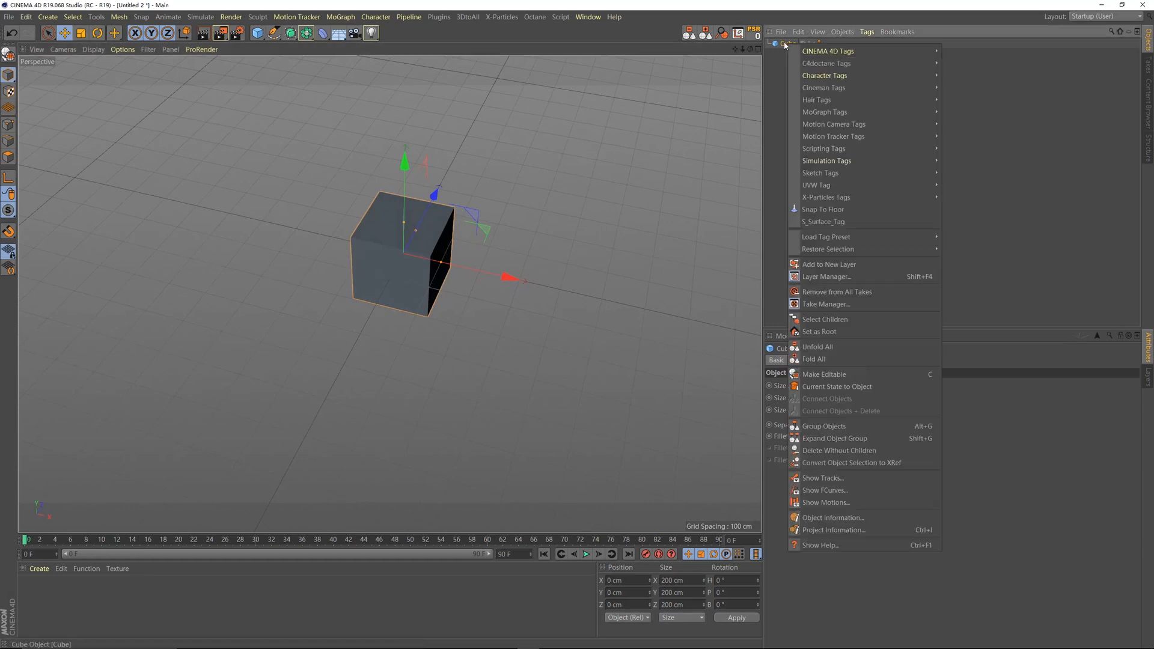
{"action": "mouse_move", "coordinate": [847, 163]}
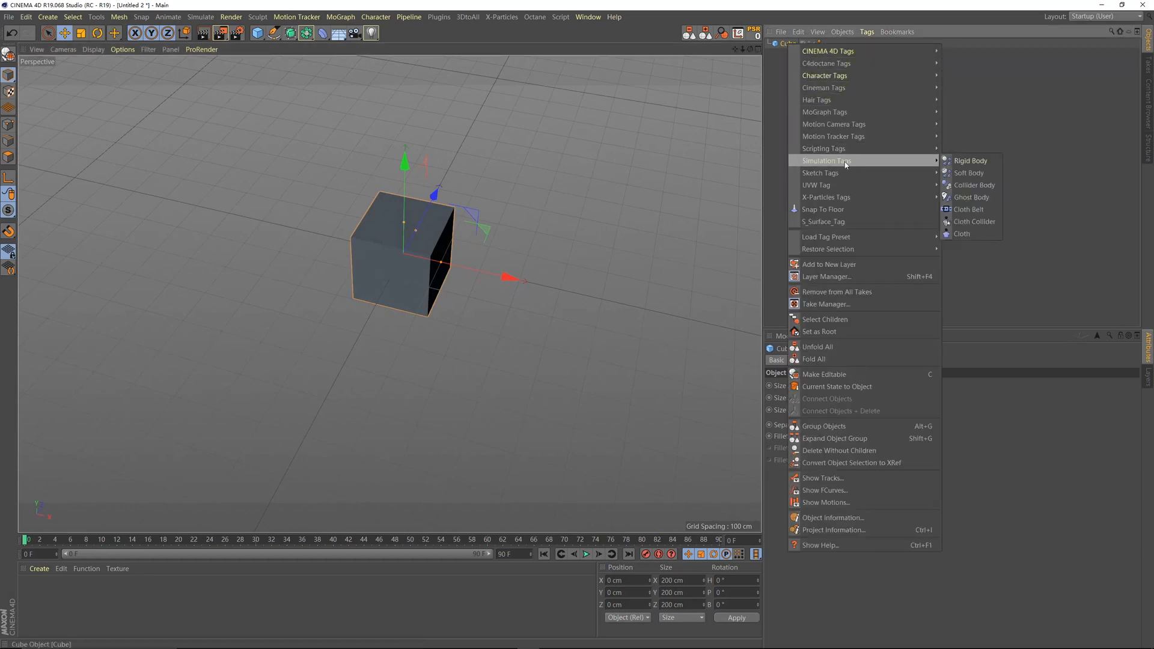
{"action": "left_click", "coordinate": [958, 176]}
{"action": "left_click_drag", "start_coordinate": [587, 347], "coordinate": [587, 227], "text": "alt"}
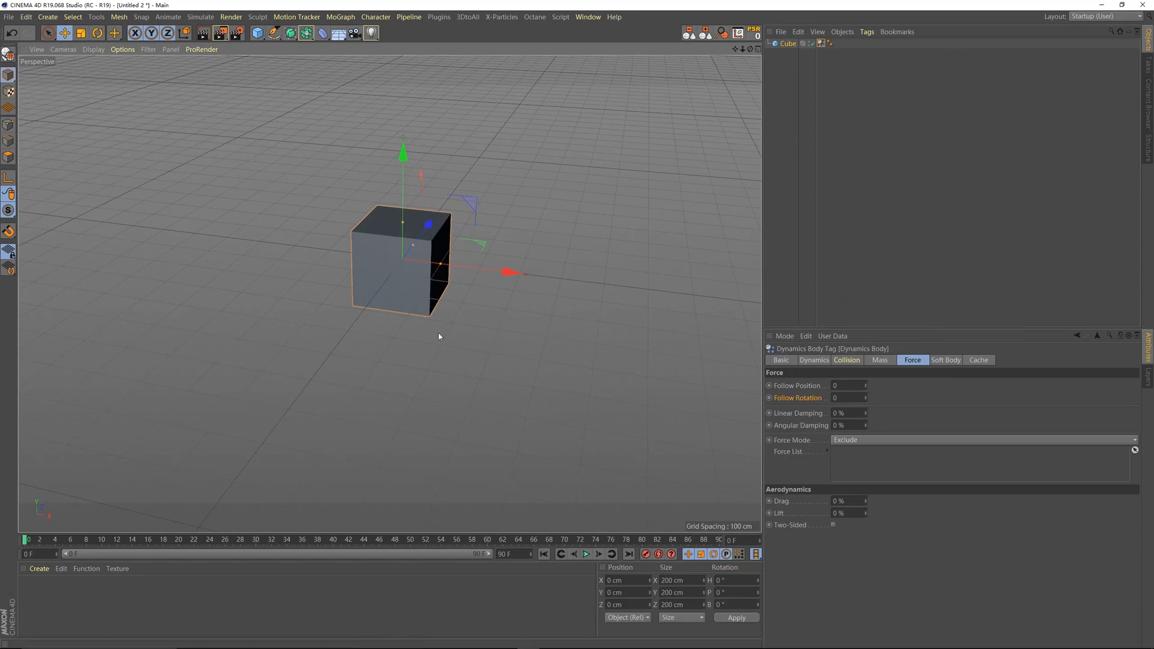
{"action": "left_click", "coordinate": [586, 554]}
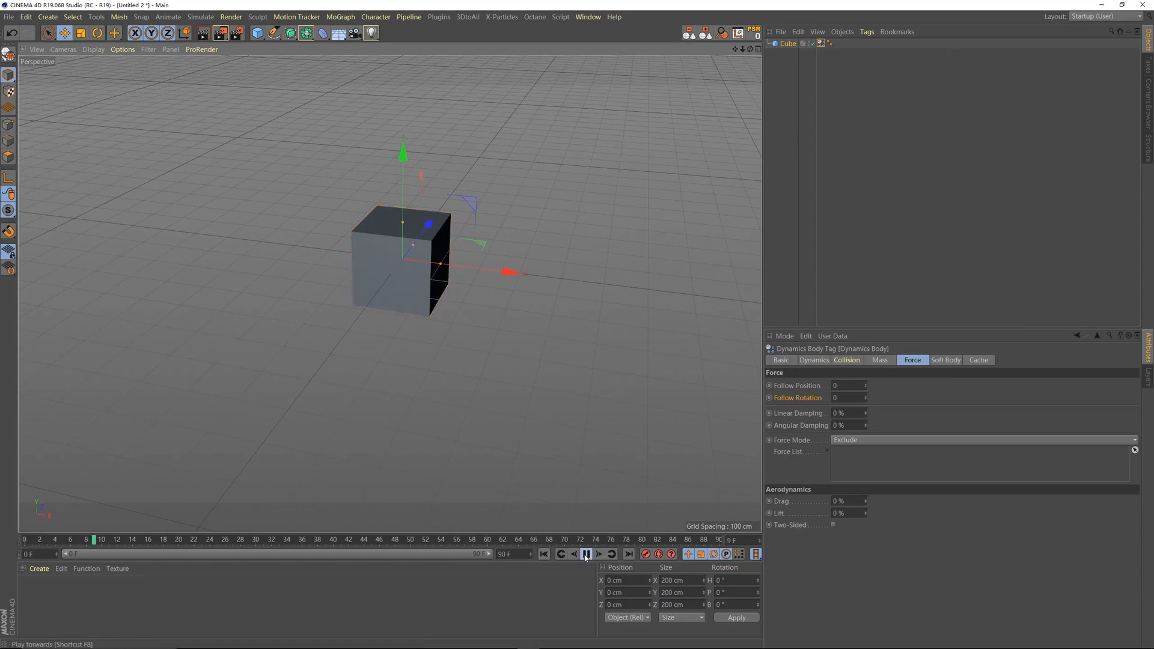
{"action": "left_click", "coordinate": [543, 554]}
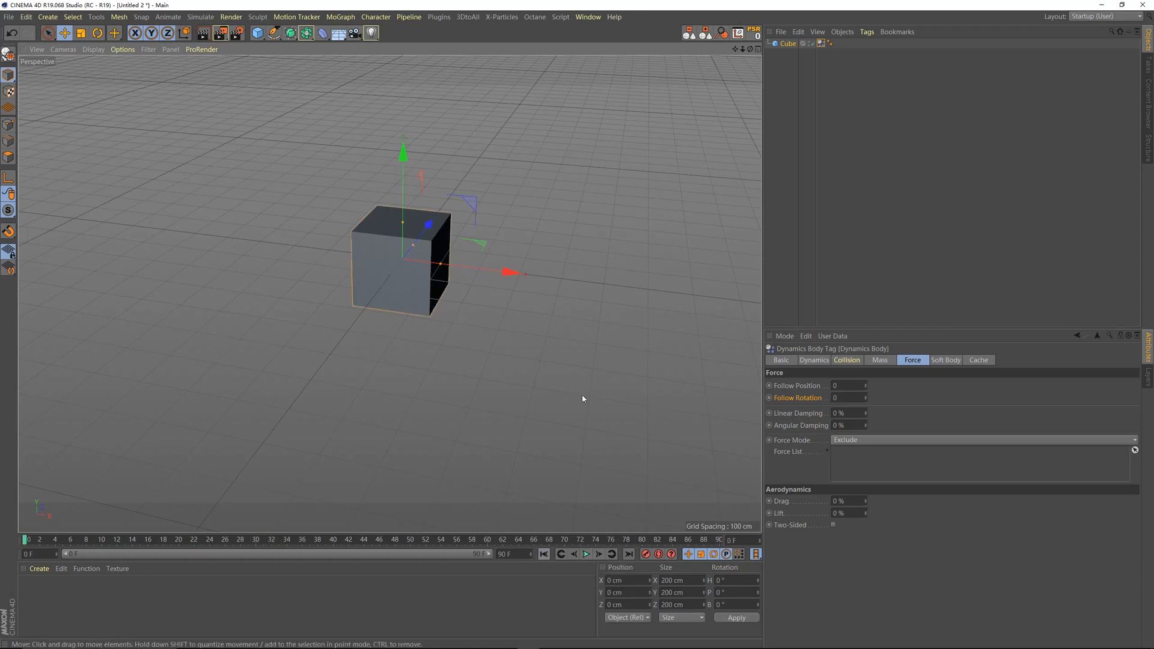
Set the project's dynamics gravity to 1000 cm and play the cube's simulation, returning to the first frame.
{"action": "key", "text": "ctrl+d"}
{"action": "left_click", "coordinate": [859, 460]}
{"action": "type", "text": "1000"}
{"action": "key", "text": "Return"}
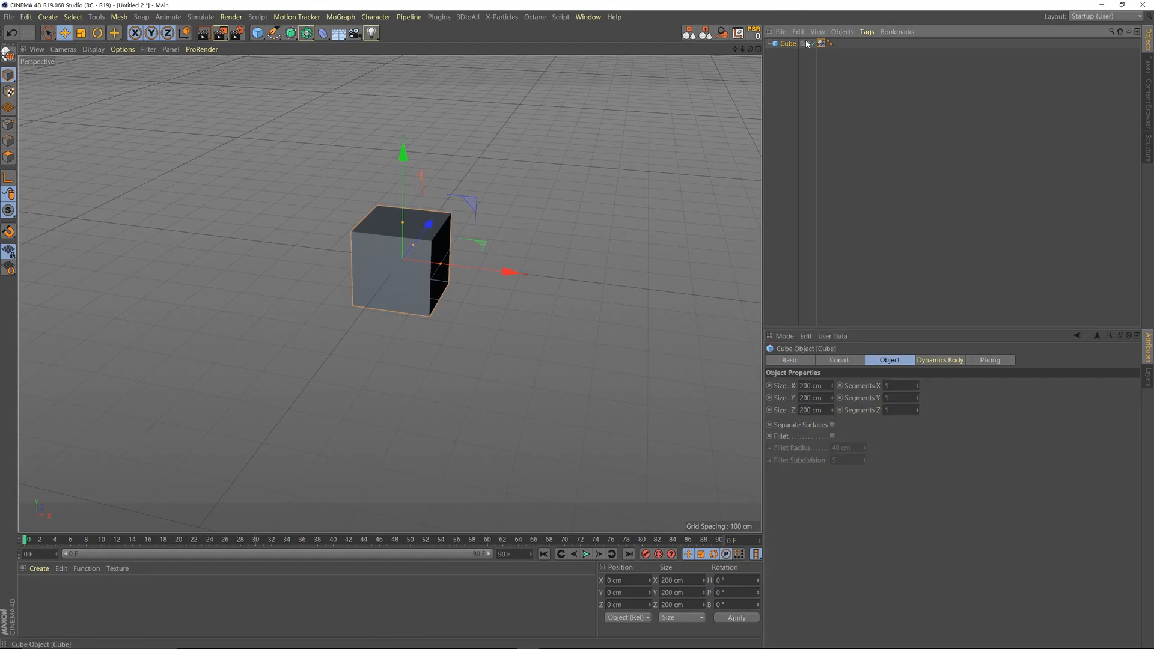
{"action": "left_click", "coordinate": [821, 43]}
{"action": "left_click", "coordinate": [585, 554]}
{"action": "left_click", "coordinate": [586, 555]}
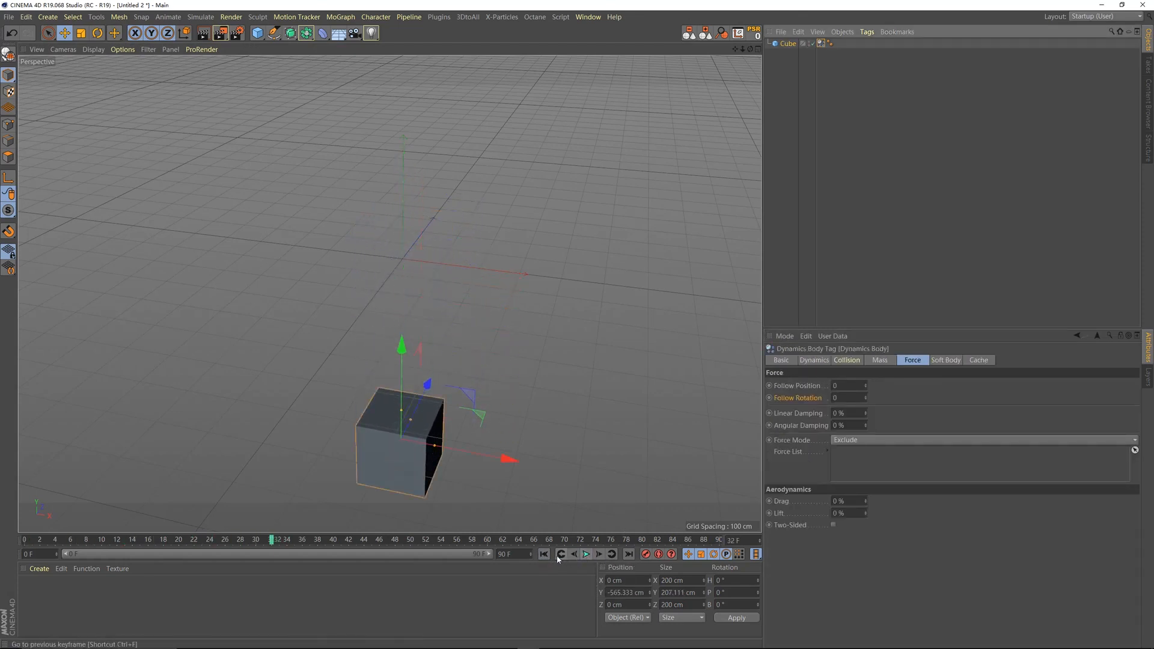
{"action": "left_click", "coordinate": [543, 554]}
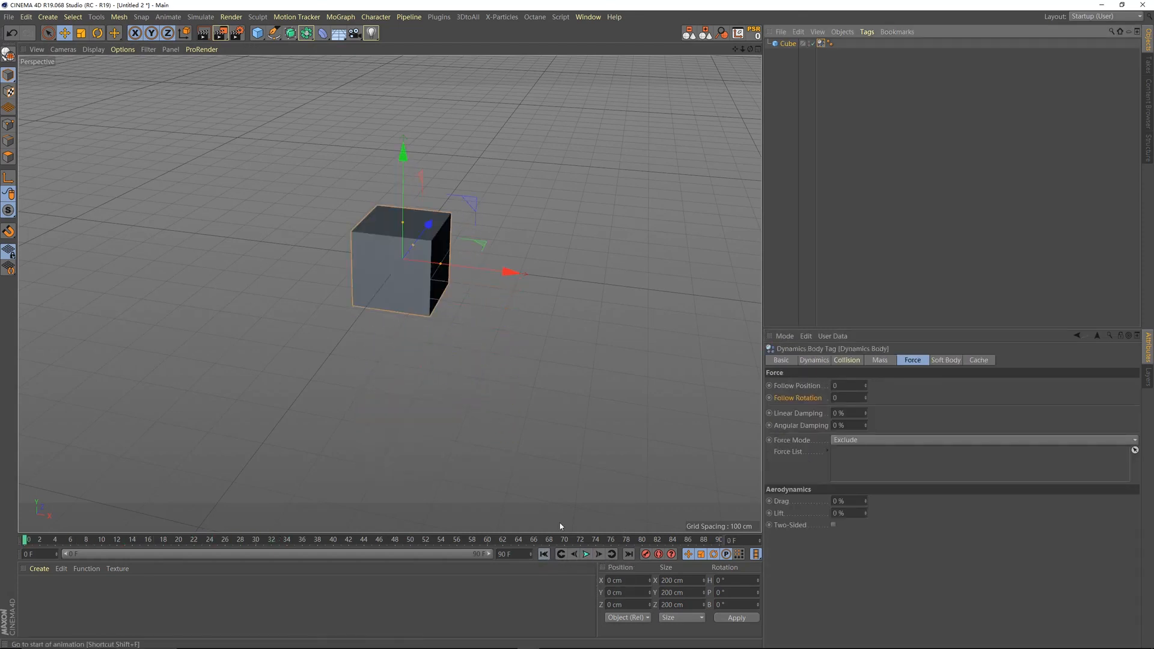
Set the project's dynamics gravity to 0 cm and test the cube's simulation, returning to the first frame.
{"action": "left_click", "coordinate": [640, 326]}
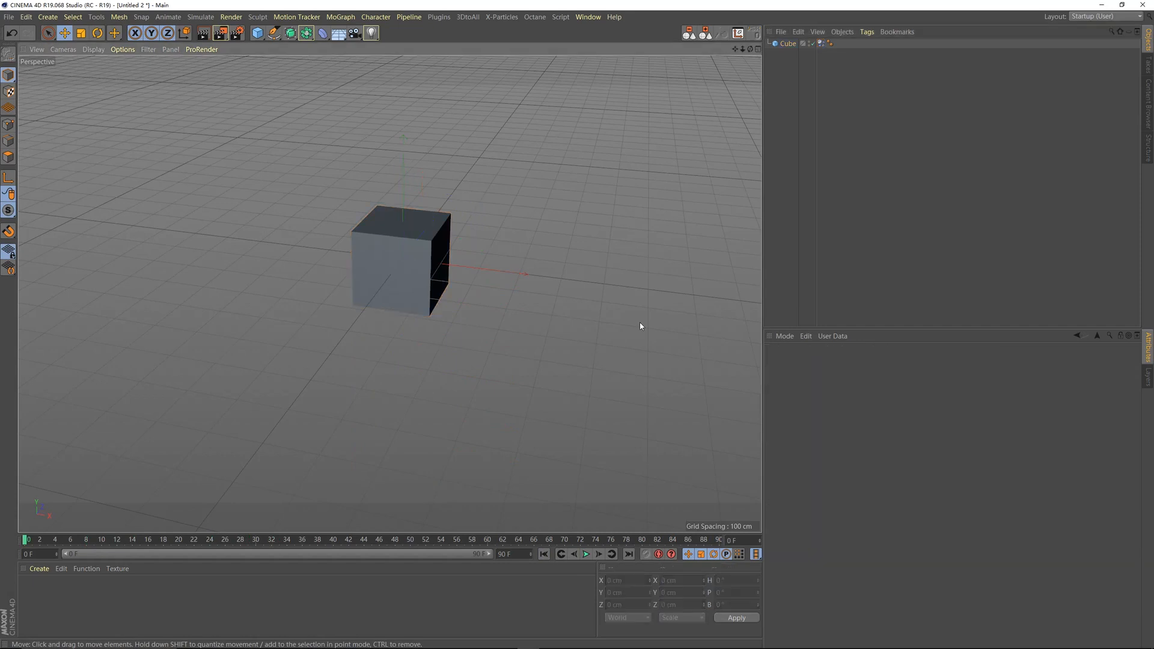
{"action": "key", "text": "ctrl+d"}
{"action": "left_click", "coordinate": [857, 460]}
{"action": "type", "text": "0"}
{"action": "key", "text": "Return"}
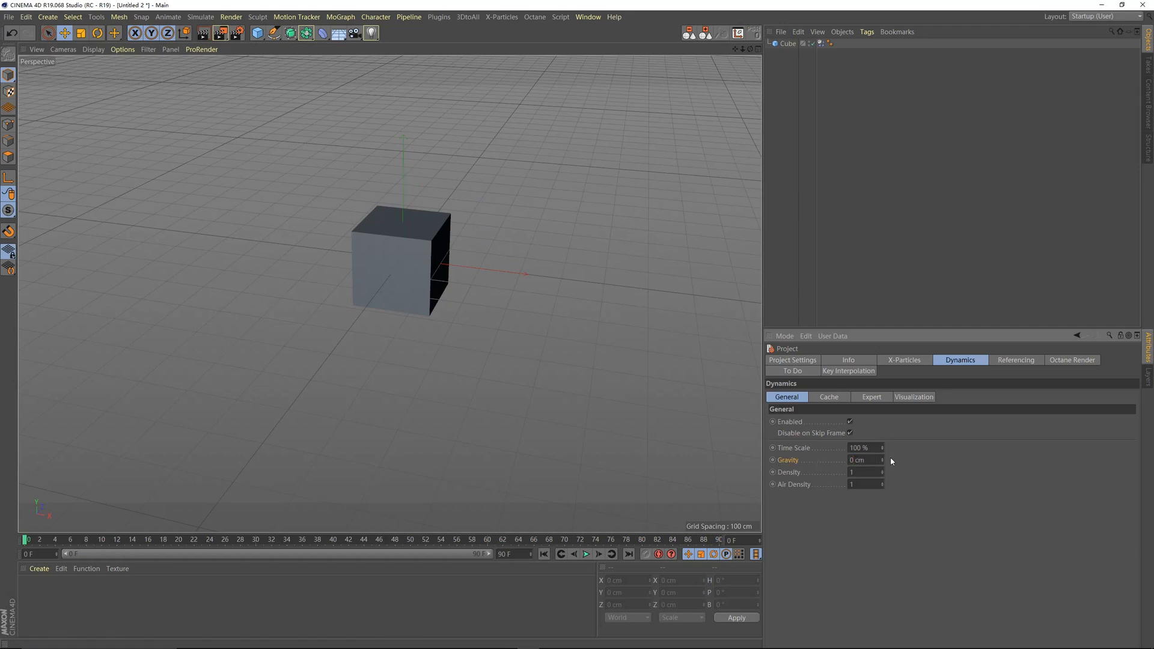
{"action": "left_click", "coordinate": [821, 45]}
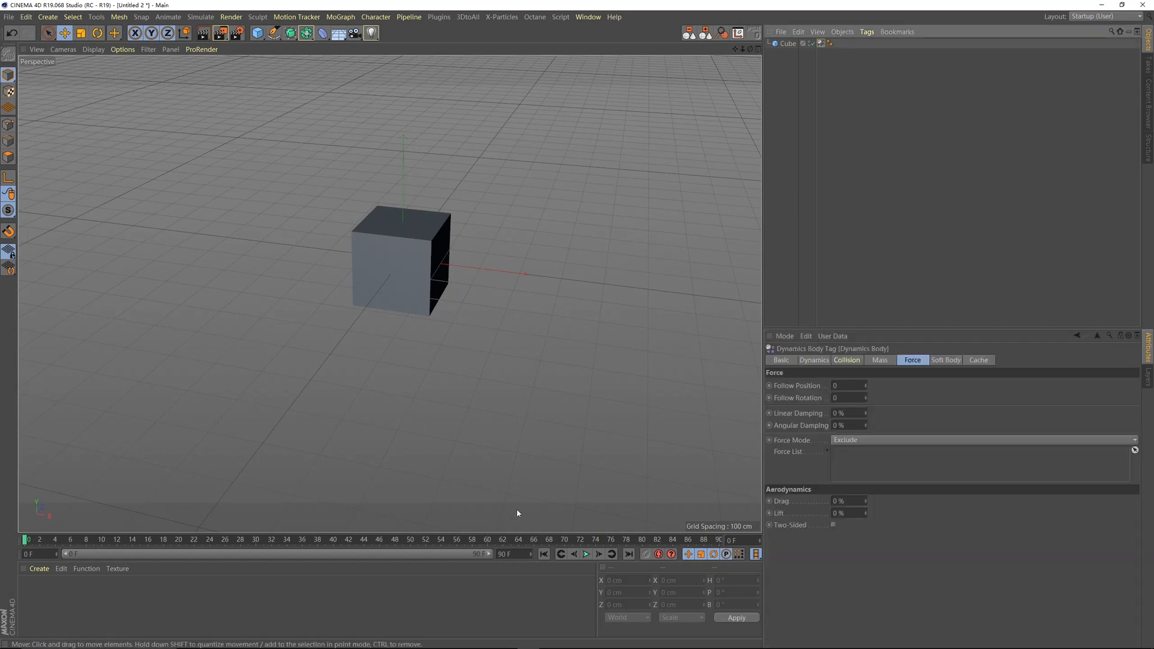
{"action": "left_click", "coordinate": [586, 553]}
{"action": "left_click", "coordinate": [587, 554]}
{"action": "left_click", "coordinate": [545, 554]}
Set the cube's soft body Pressure to 3000, play the simulation and examine the deformed shape from several angles.
{"action": "left_click", "coordinate": [946, 361]}
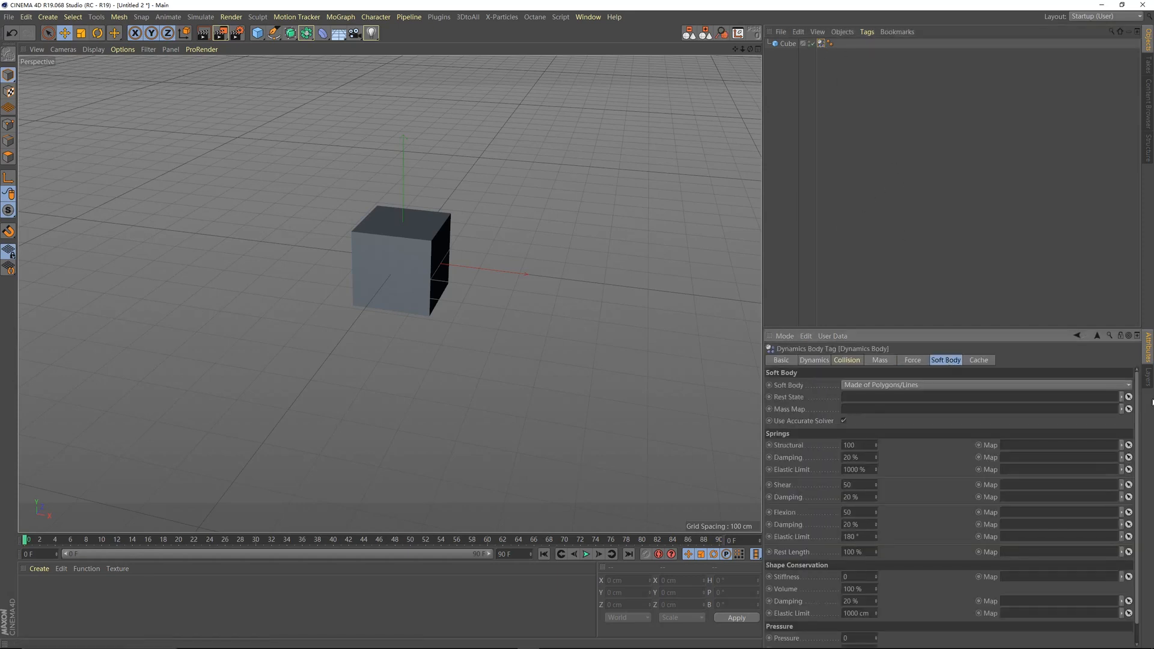
{"action": "scroll", "coordinate": [1138, 403], "scroll_direction": "down", "scroll_amount": 1}
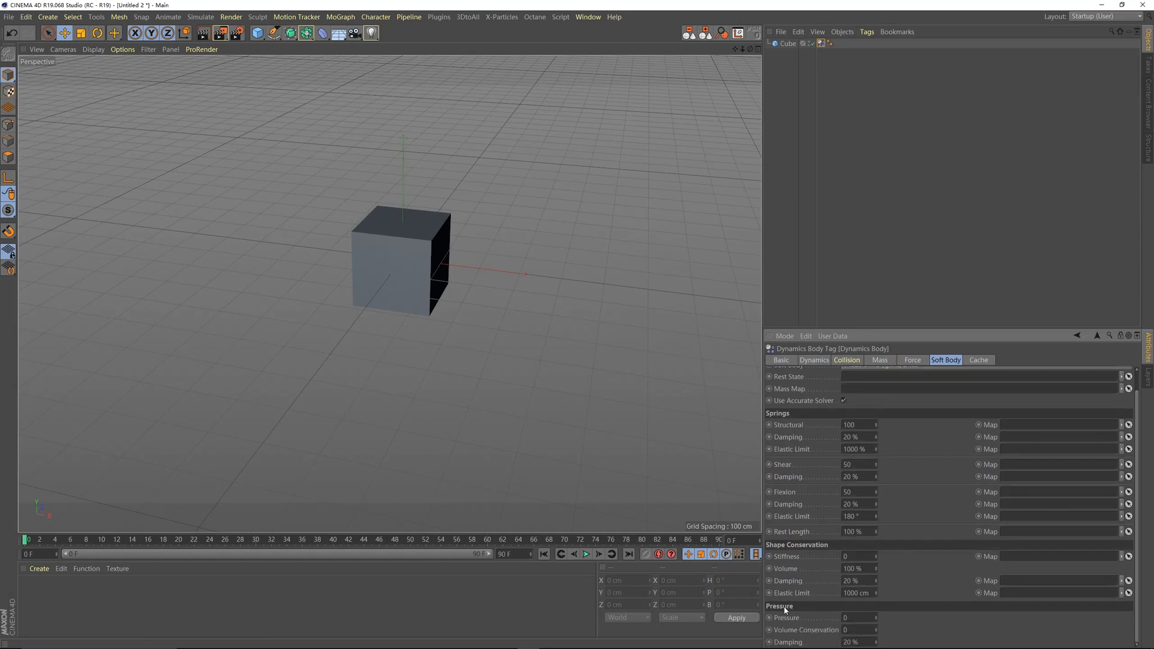
{"action": "left_click", "coordinate": [864, 622]}
{"action": "type", "text": "3"}
{"action": "left_click", "coordinate": [586, 554]}
{"action": "left_click", "coordinate": [544, 554]}
{"action": "left_click", "coordinate": [586, 555]}
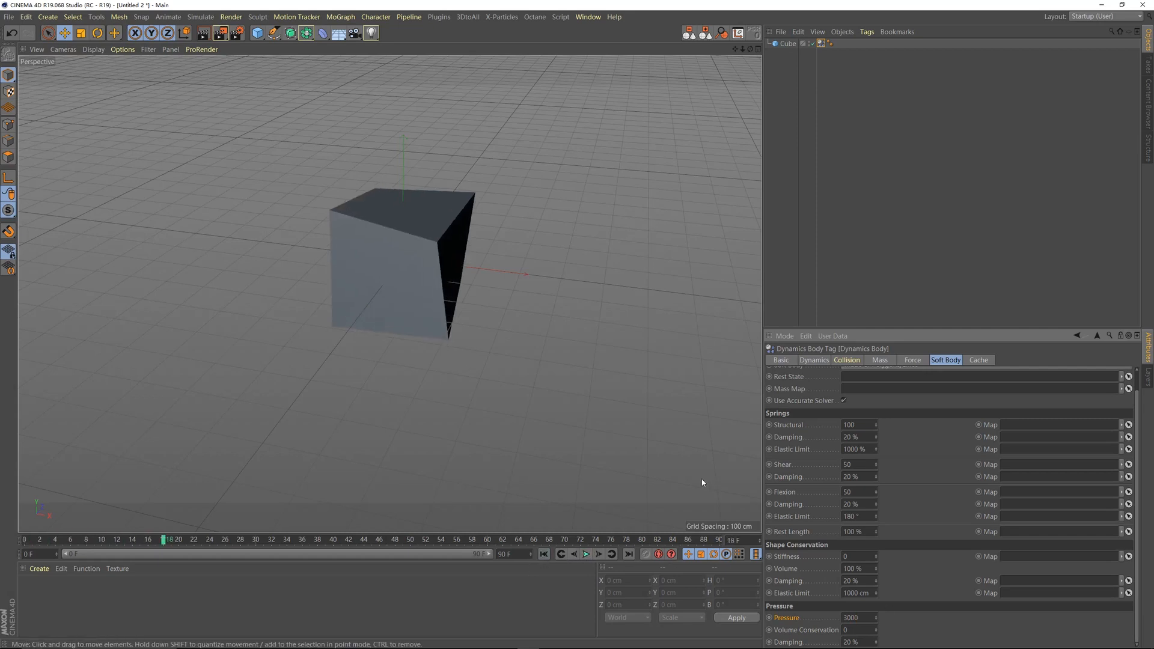
{"action": "mouse_move", "coordinate": [437, 254]}
{"action": "left_mouse_down", "text": "alt"}
{"action": "mouse_move", "coordinate": [274, 216]}
{"action": "mouse_move", "coordinate": [445, 265]}
{"action": "mouse_move", "coordinate": [443, 245]}
{"action": "left_mouse_up", "text": "alt"}
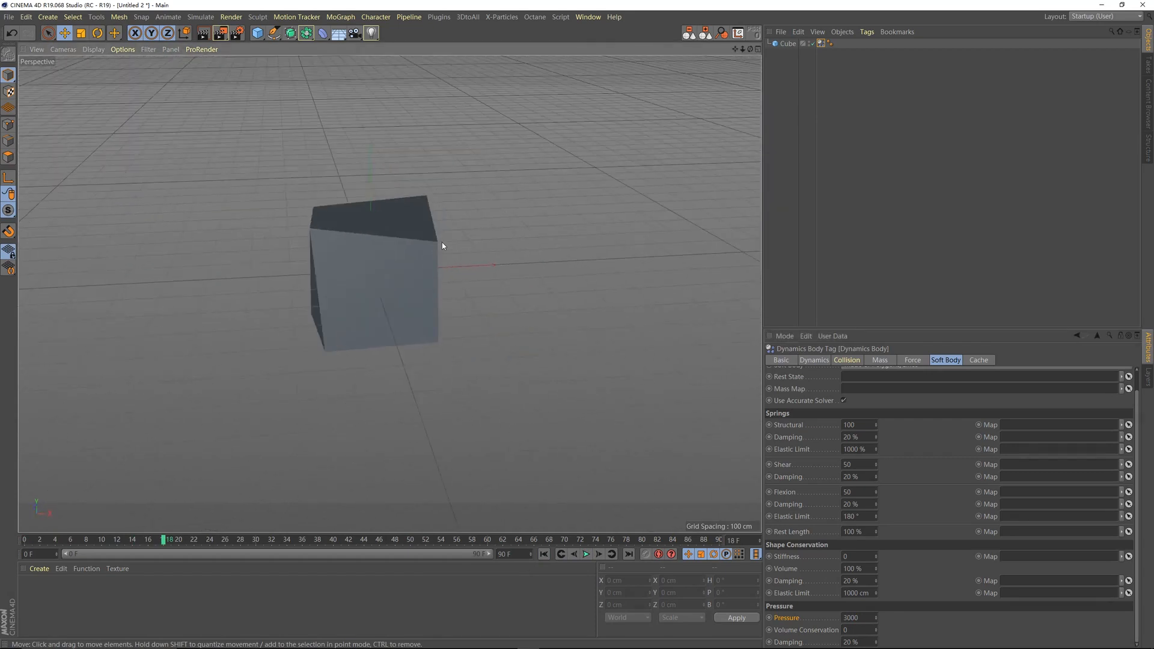
{"action": "left_click_drag", "start_coordinate": [409, 335], "coordinate": [330, 269], "text": "alt"}
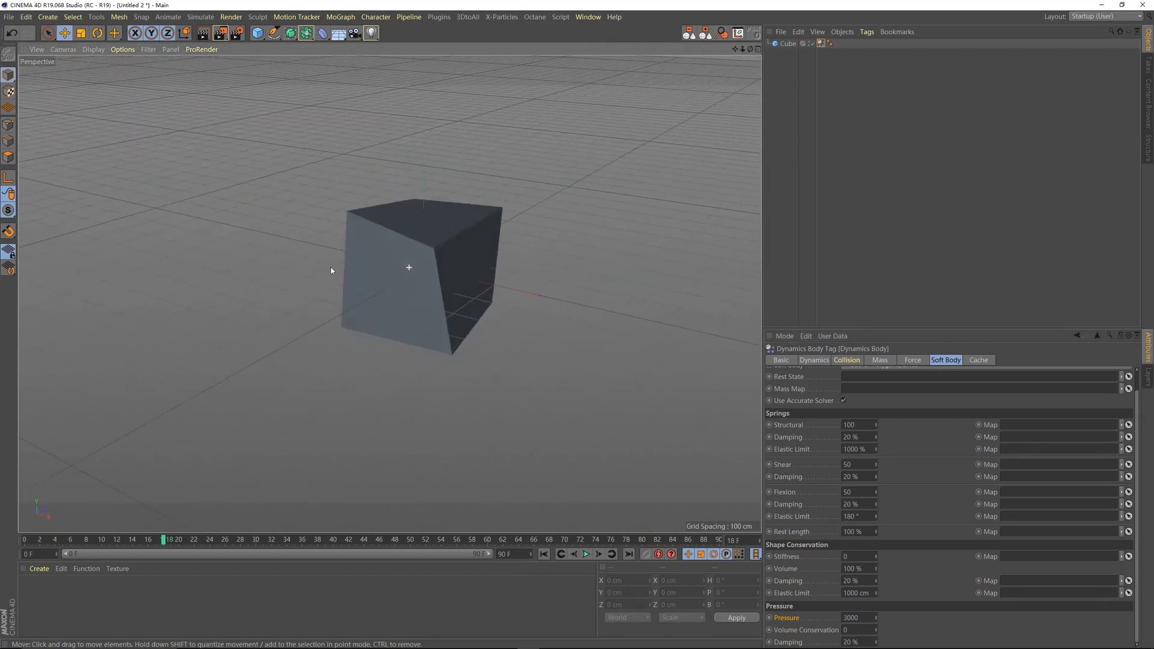
Add a sphere beside the cube at X 391.56 cm, make it editable to view its mesh edges, and delete it.
{"action": "left_click_drag", "start_coordinate": [258, 33], "coordinate": [461, 62]}
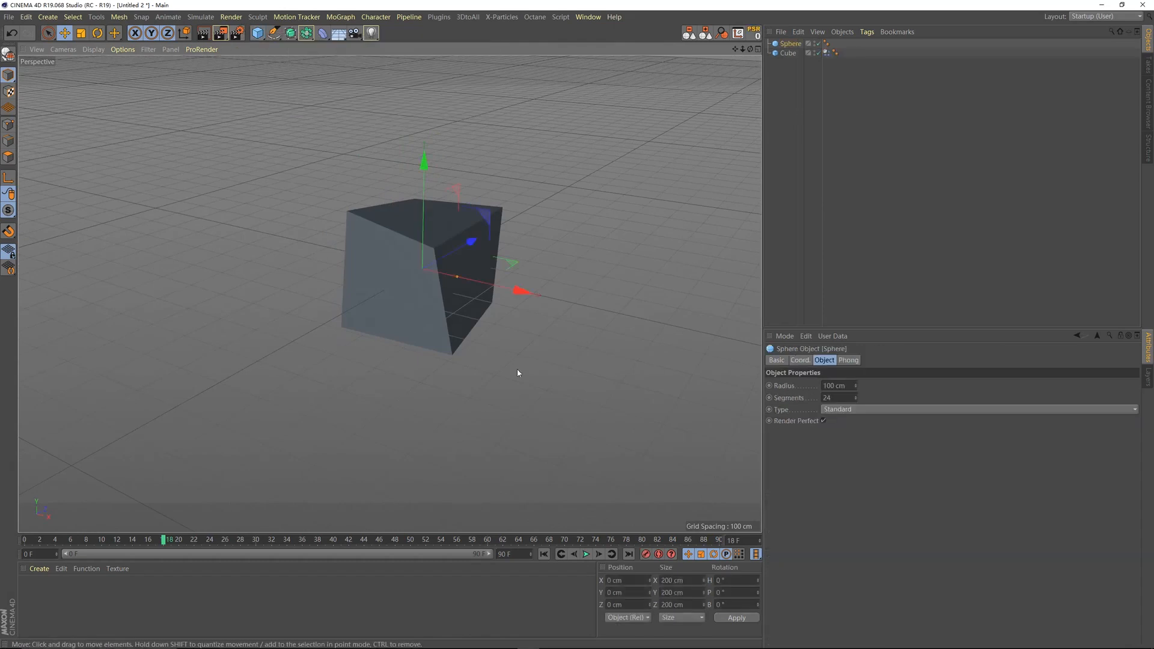
{"action": "left_click_drag", "start_coordinate": [523, 291], "coordinate": [673, 316]}
{"action": "left_click", "coordinate": [16, 60]}
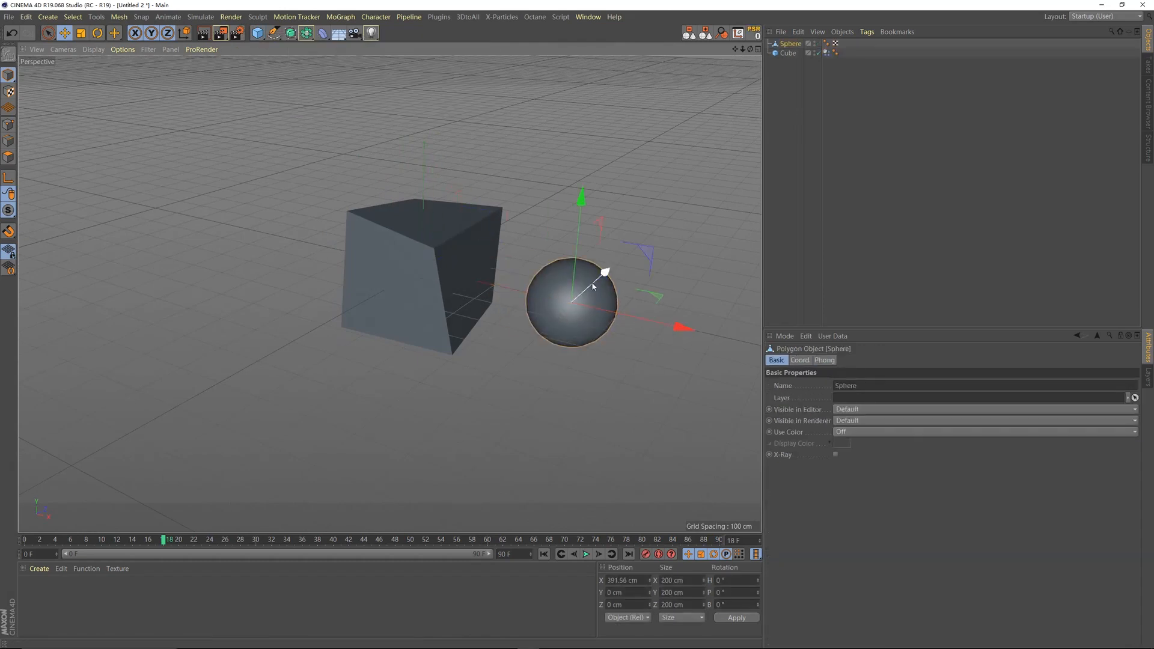
{"action": "left_click", "coordinate": [8, 124]}
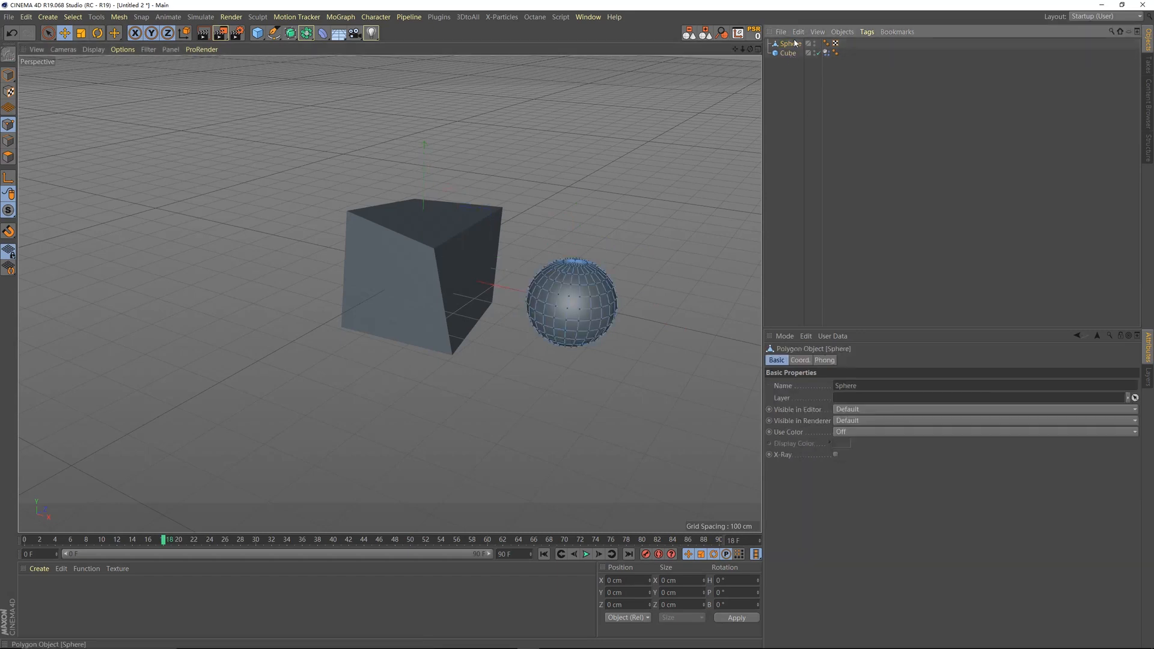
{"action": "key", "text": "Delete"}
Return the cube to the first frame and switch the viewport shading to Hidden Line.
{"action": "left_click", "coordinate": [790, 43]}
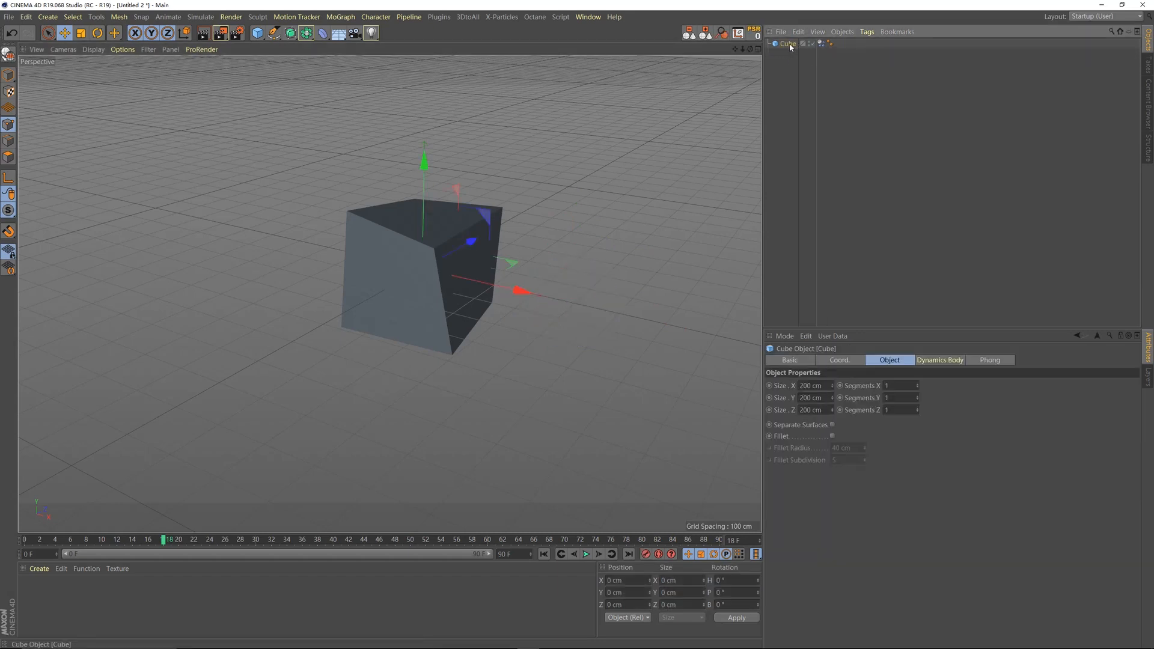
{"action": "left_click", "coordinate": [545, 554]}
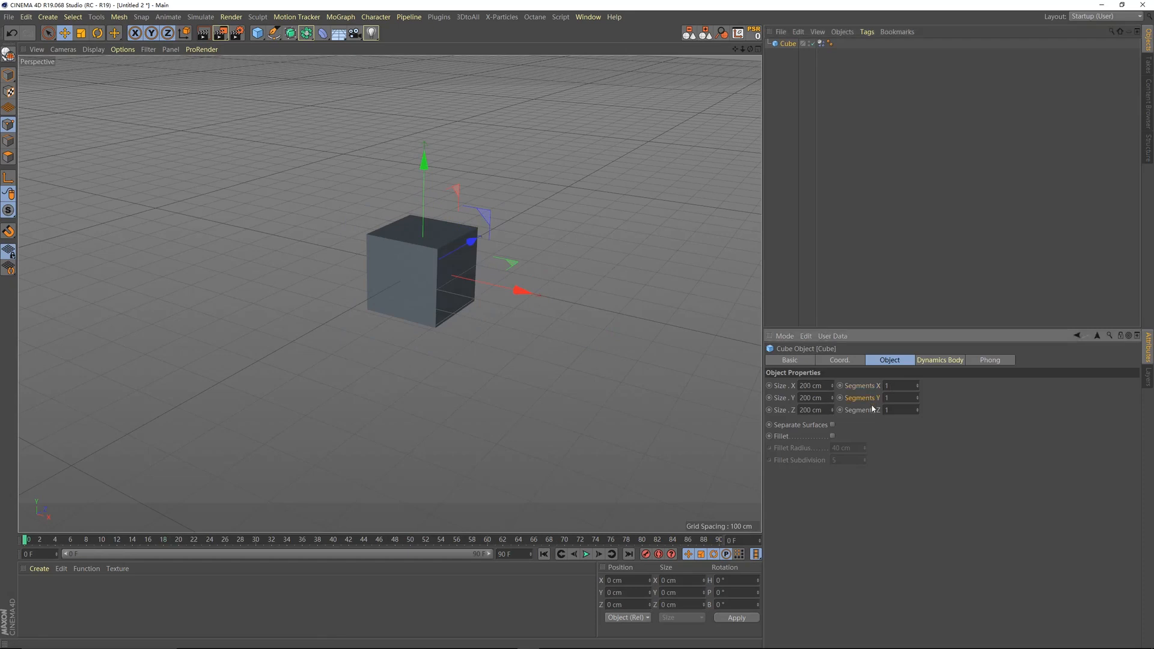
{"action": "left_click", "coordinate": [881, 388]}
{"action": "left_click", "coordinate": [93, 49]}
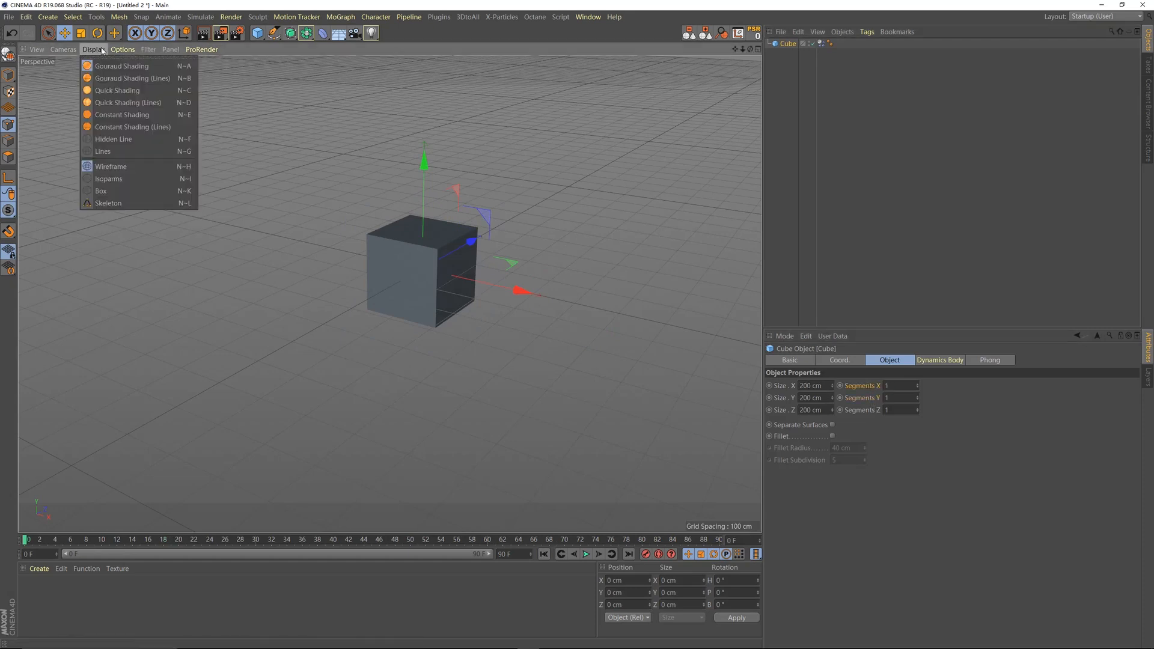
{"action": "left_click", "coordinate": [120, 152]}
{"action": "mouse_move", "coordinate": [408, 254]}
{"action": "left_mouse_down", "text": "alt"}
{"action": "mouse_move", "coordinate": [445, 243]}
{"action": "mouse_move", "coordinate": [426, 250]}
{"action": "left_mouse_up", "text": "alt"}
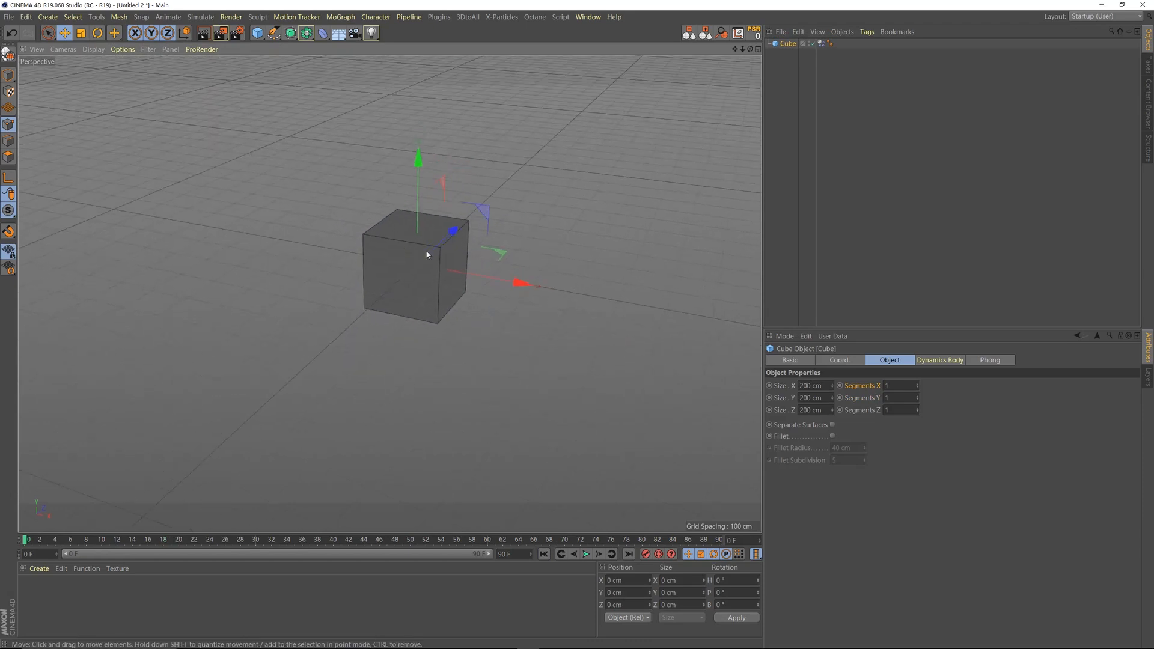
Set the cube's X, Y and Z segments to 5 each.
{"action": "left_click", "coordinate": [897, 386]}
{"action": "type", "text": "5"}
{"action": "key", "text": "Tab"}
{"action": "type", "text": "5"}
{"action": "key", "text": "Tab"}
{"action": "type", "text": "5"}
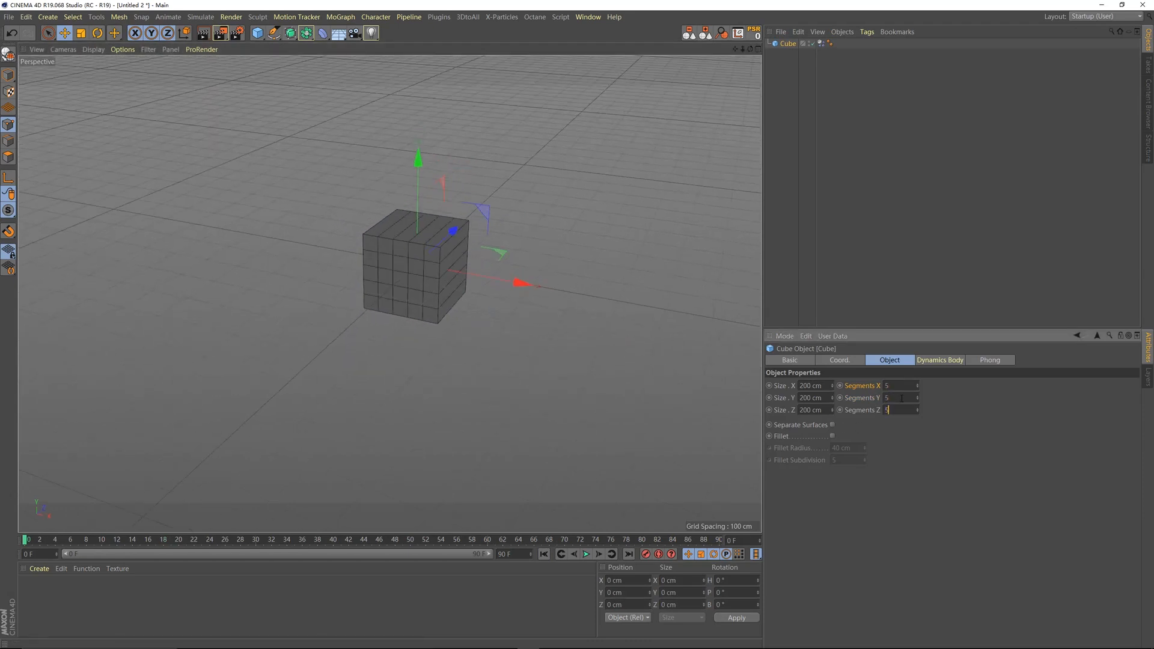
{"action": "left_click", "coordinate": [889, 206]}
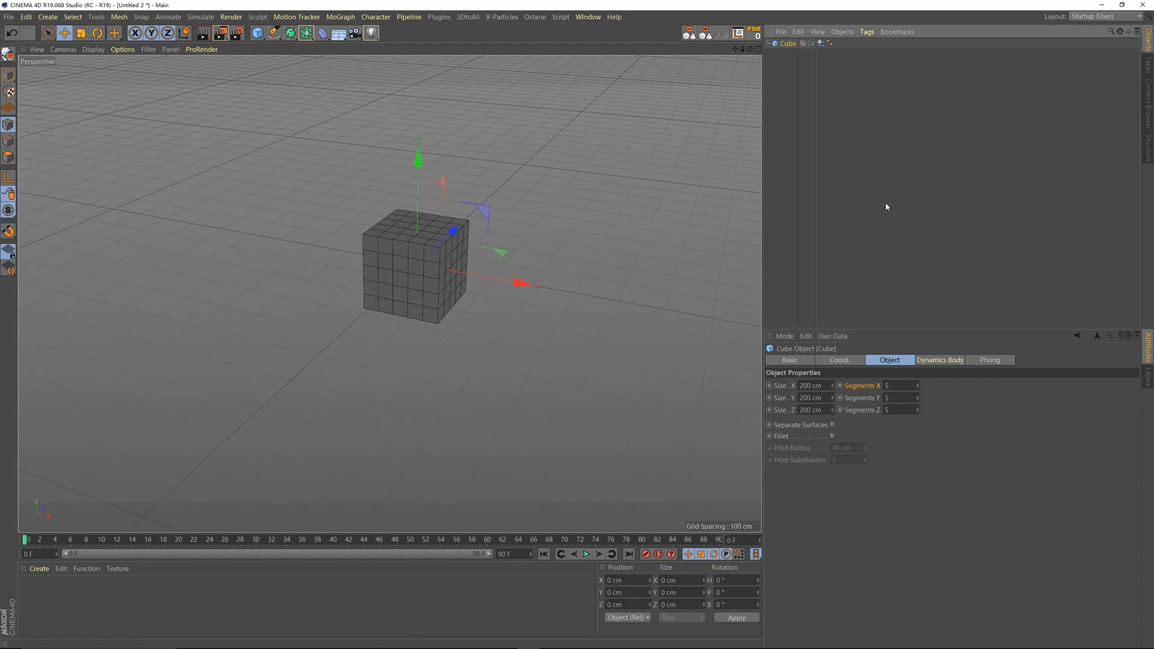
Play the simulation and examine how the subdivided cube inflates.
{"action": "left_click", "coordinate": [586, 556]}
{"action": "left_click", "coordinate": [586, 554]}
{"action": "left_click_drag", "start_coordinate": [469, 374], "coordinate": [451, 356], "text": "alt"}
{"action": "scroll", "coordinate": [450, 337], "scroll_direction": "down", "scroll_amount": 2}
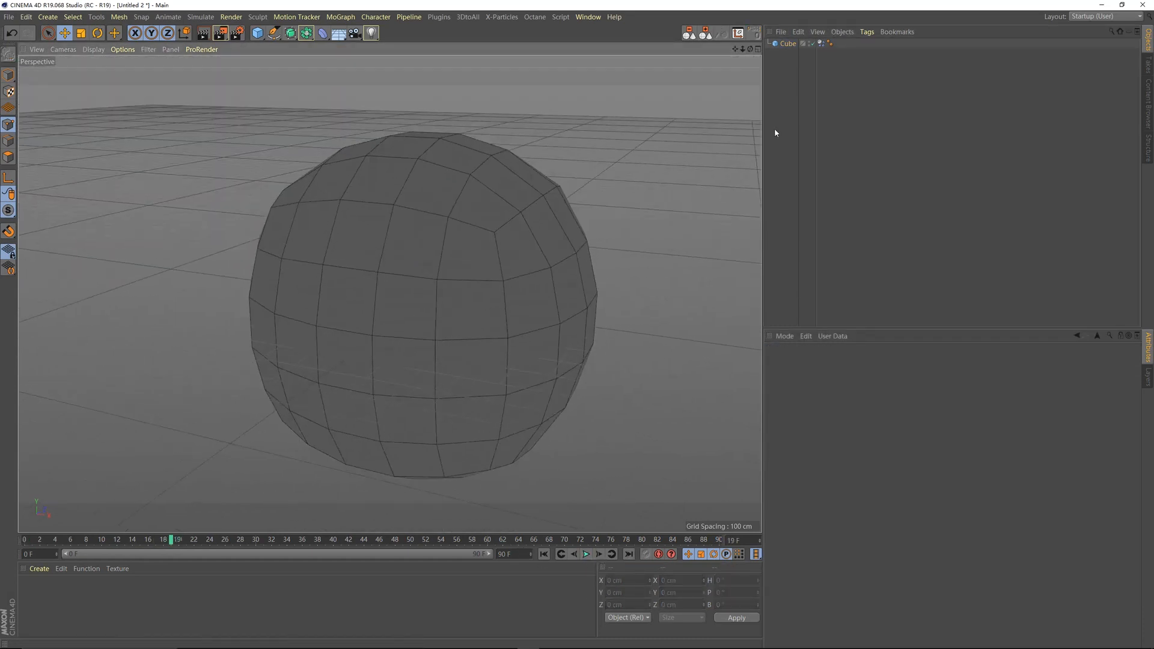
Set the soft body Pressure to 30 and replay the simulation from the first frame.
{"action": "left_click", "coordinate": [820, 45]}
{"action": "scroll", "coordinate": [819, 609], "scroll_direction": "down", "scroll_amount": 2}
{"action": "double_click", "coordinate": [858, 618]}
{"action": "type", "text": "30"}
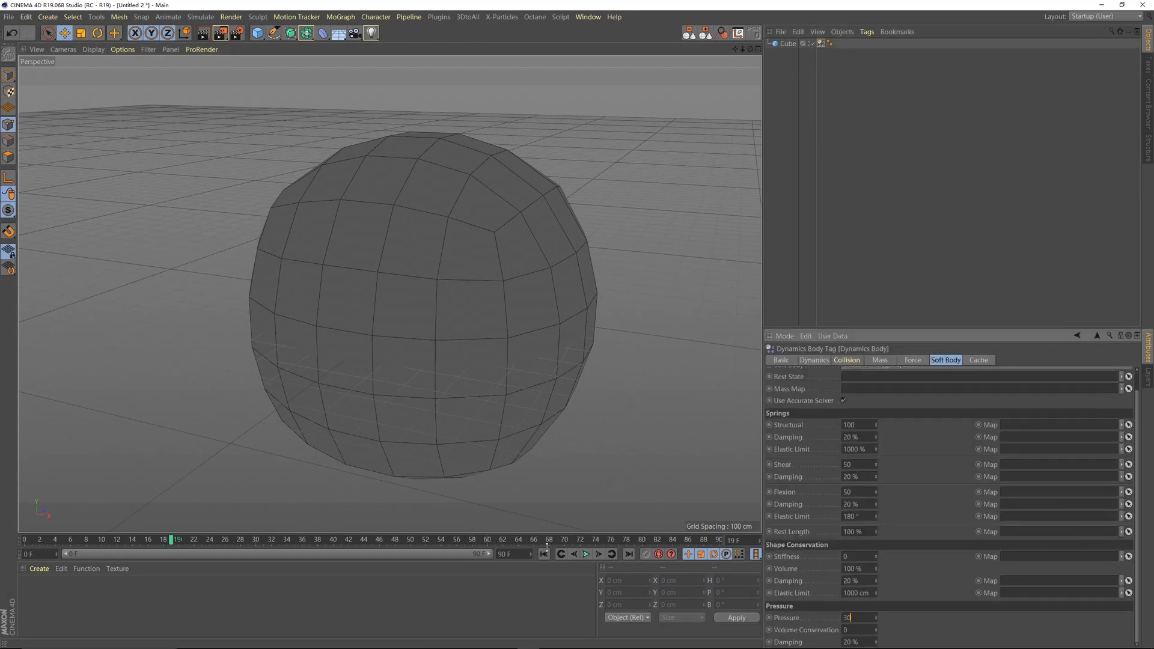
{"action": "left_click", "coordinate": [545, 554]}
{"action": "left_click", "coordinate": [587, 554]}
{"action": "left_click", "coordinate": [587, 554]}
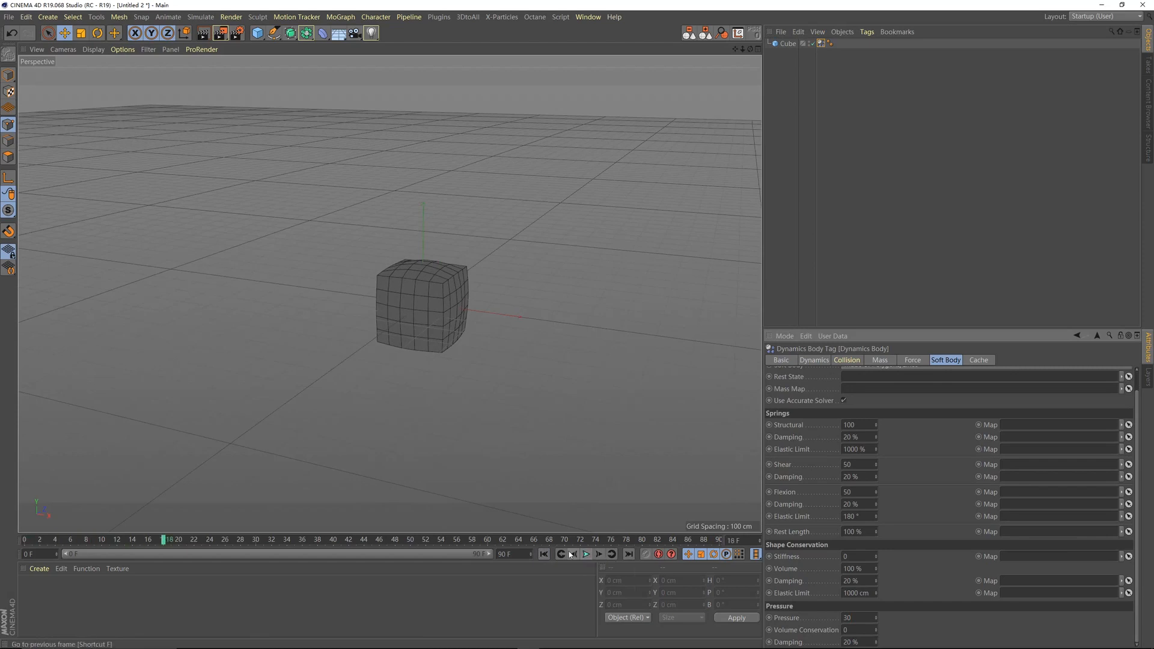
{"action": "left_click", "coordinate": [545, 555]}
{"action": "left_click", "coordinate": [587, 554]}
{"action": "left_click", "coordinate": [587, 555]}
Set the soft body Pressure to 50 and replay the simulation from the first frame.
{"action": "left_click_drag", "start_coordinate": [855, 618], "coordinate": [769, 618]}
{"action": "type", "text": "5"}
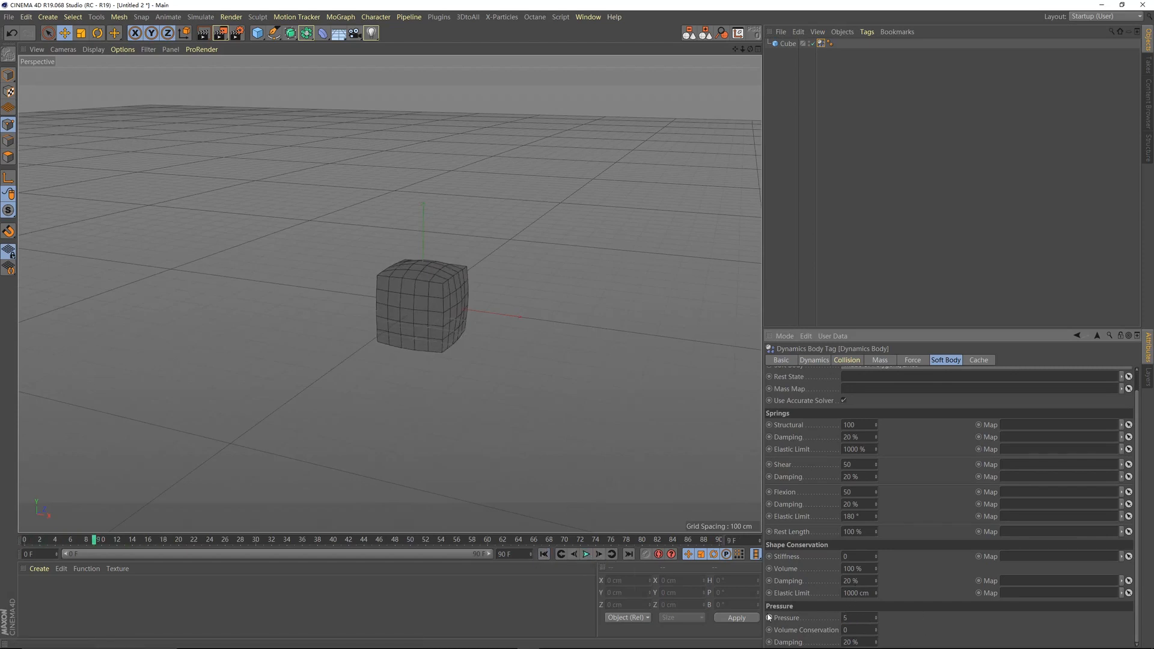
{"action": "left_click", "coordinate": [544, 554]}
{"action": "left_click", "coordinate": [586, 554]}
{"action": "left_click", "coordinate": [587, 554]}
Set the Structural spring value of the soft body to 10 and play the simulation from the first frame.
{"action": "left_click", "coordinate": [800, 426]}
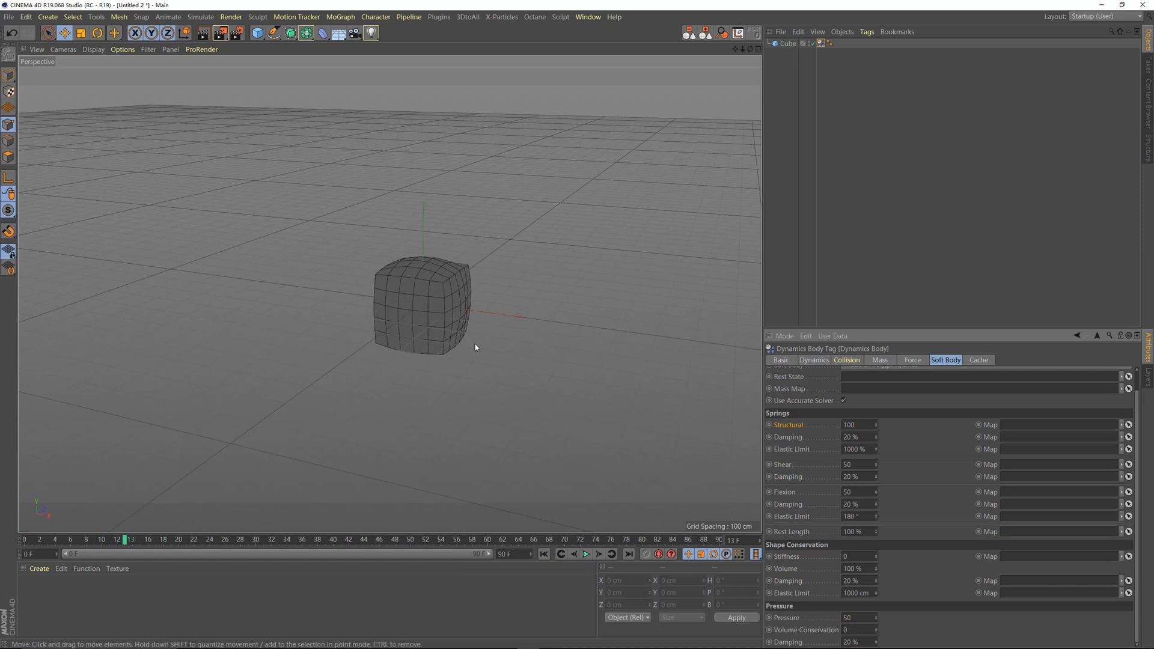
{"action": "double_click", "coordinate": [854, 424]}
{"action": "type", "text": "10"}
{"action": "left_click", "coordinate": [544, 554]}
{"action": "left_click", "coordinate": [586, 553]}
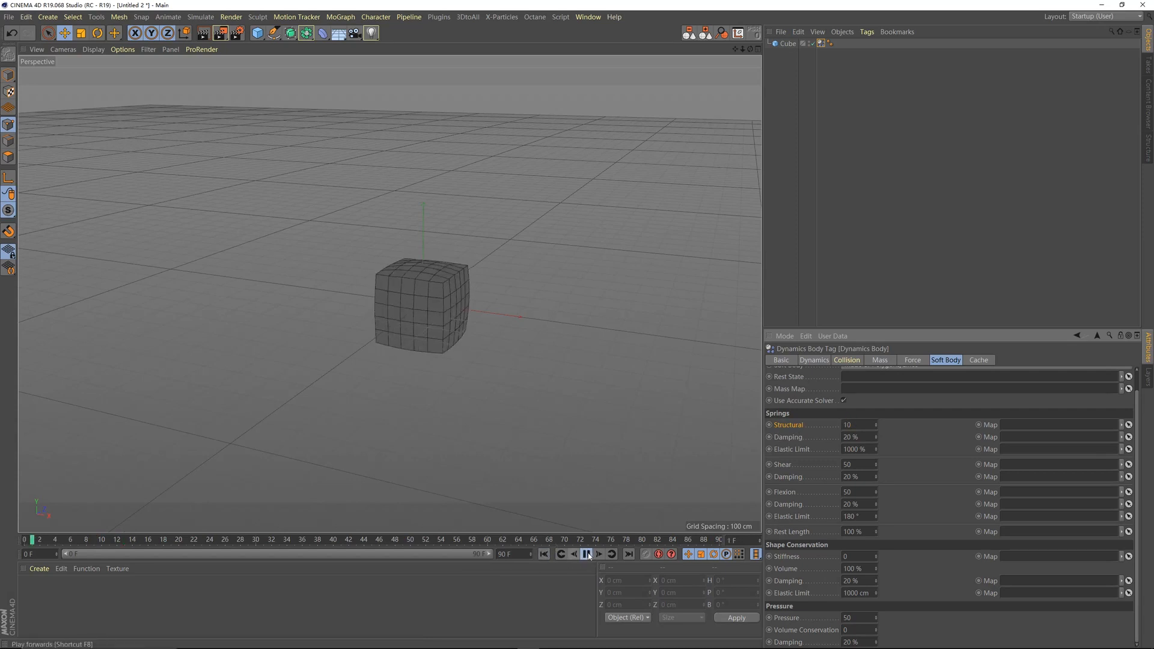
Replay the simulation several times from the first frame to examine how the cube deforms with the softer structural springs.
{"action": "left_click", "coordinate": [545, 555]}
{"action": "left_click", "coordinate": [544, 556]}
{"action": "left_click", "coordinate": [589, 554]}
{"action": "left_click", "coordinate": [544, 555]}
{"action": "left_click", "coordinate": [586, 554]}
{"action": "left_click", "coordinate": [586, 554]}
{"action": "left_click", "coordinate": [545, 555]}
{"action": "left_click", "coordinate": [588, 555]}
{"action": "left_click", "coordinate": [586, 553]}
{"action": "left_click", "coordinate": [544, 554]}
{"action": "left_click", "coordinate": [586, 554]}
{"action": "left_click", "coordinate": [586, 554]}
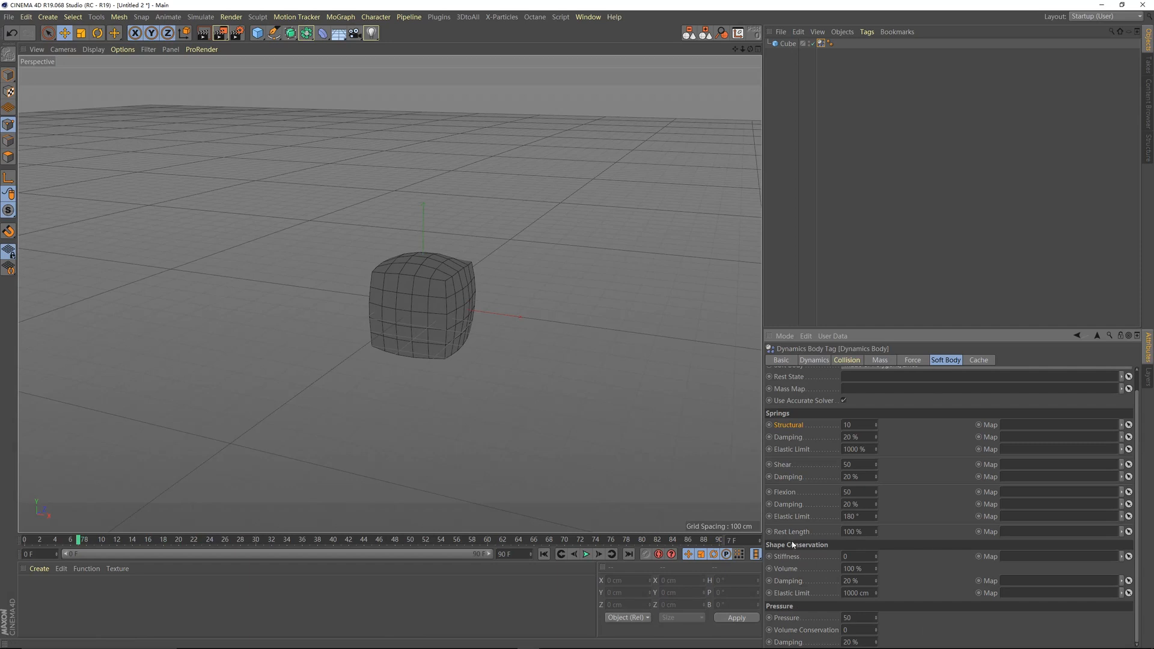
Set the soft body springs' Rest Length to 20 % and replay the simulation from the first frame.
{"action": "left_click", "coordinate": [852, 533]}
{"action": "type", "text": "20"}
{"action": "key", "text": "Return"}
{"action": "left_click", "coordinate": [544, 554]}
{"action": "left_click", "coordinate": [585, 554]}
{"action": "left_click", "coordinate": [585, 554]}
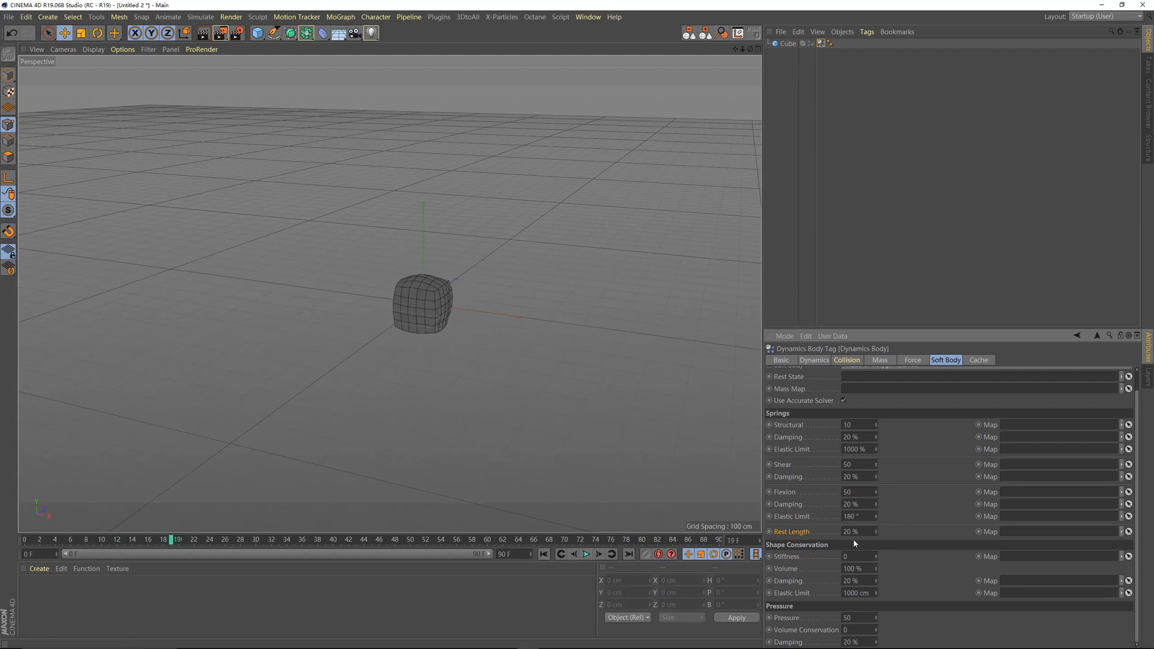
Set the soft body springs' Rest Length to 300 % and replay the simulation from the first frame.
{"action": "type", "text": "300"}
{"action": "key", "text": "Return"}
{"action": "left_click", "coordinate": [586, 554]}
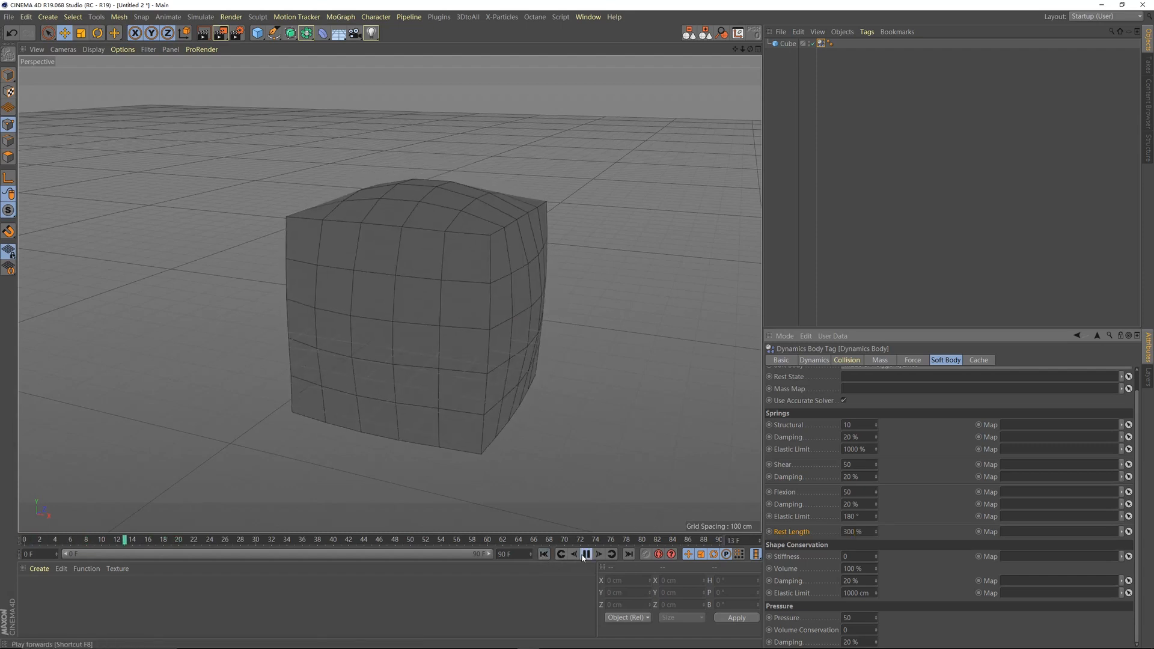
{"action": "left_click", "coordinate": [543, 558]}
{"action": "left_click", "coordinate": [586, 555]}
{"action": "left_click", "coordinate": [586, 554]}
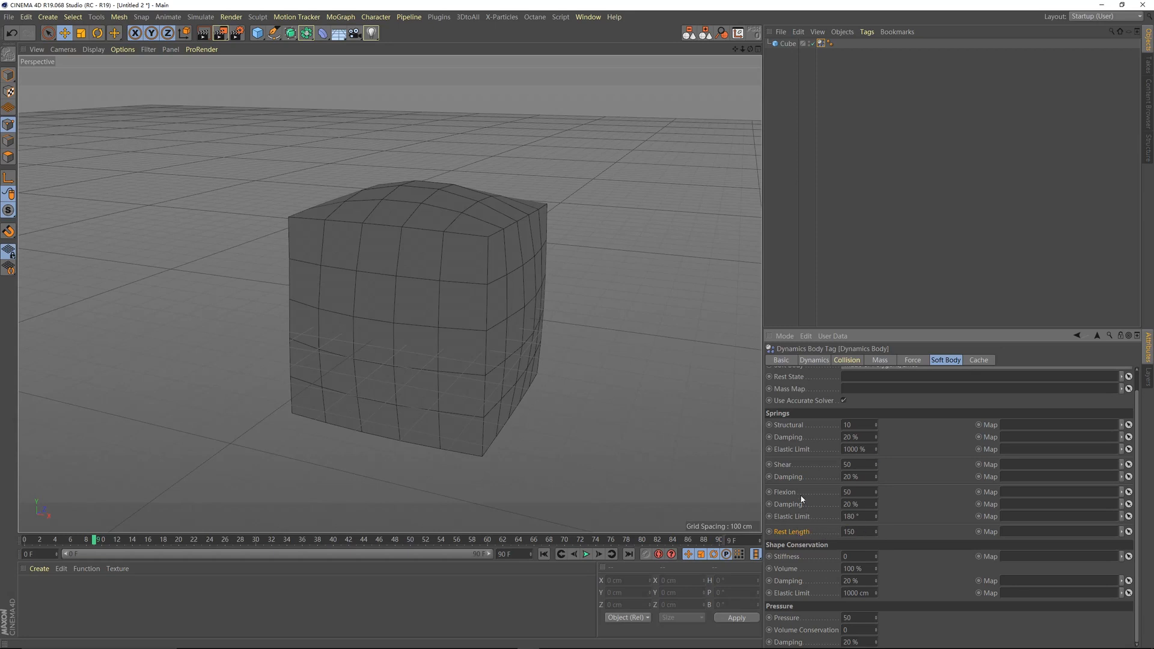
Set the soft body springs' Rest Length to 150 % and replay the simulation from the first frame, examining the cube.
{"action": "left_click", "coordinate": [586, 554]}
{"action": "left_click", "coordinate": [543, 554]}
{"action": "left_click", "coordinate": [586, 554]}
{"action": "left_click", "coordinate": [544, 554]}
{"action": "left_click", "coordinate": [586, 554]}
{"action": "scroll", "coordinate": [448, 315], "scroll_direction": "up", "scroll_amount": 3}
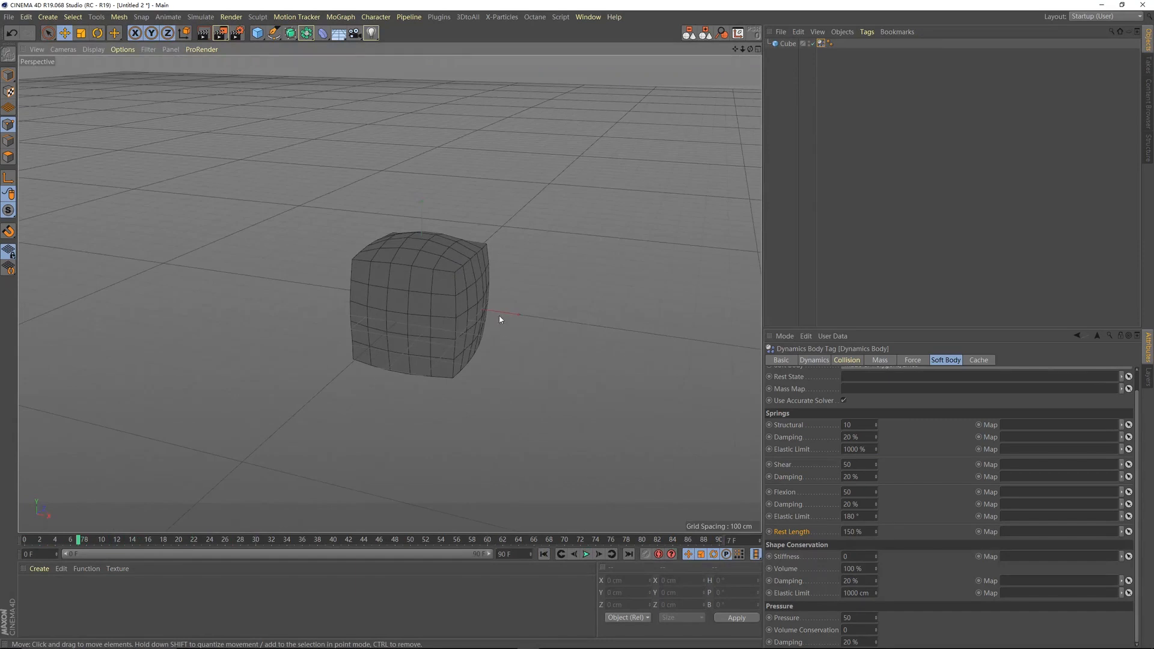
{"action": "left_click_drag", "start_coordinate": [398, 240], "coordinate": [411, 297], "text": "alt"}
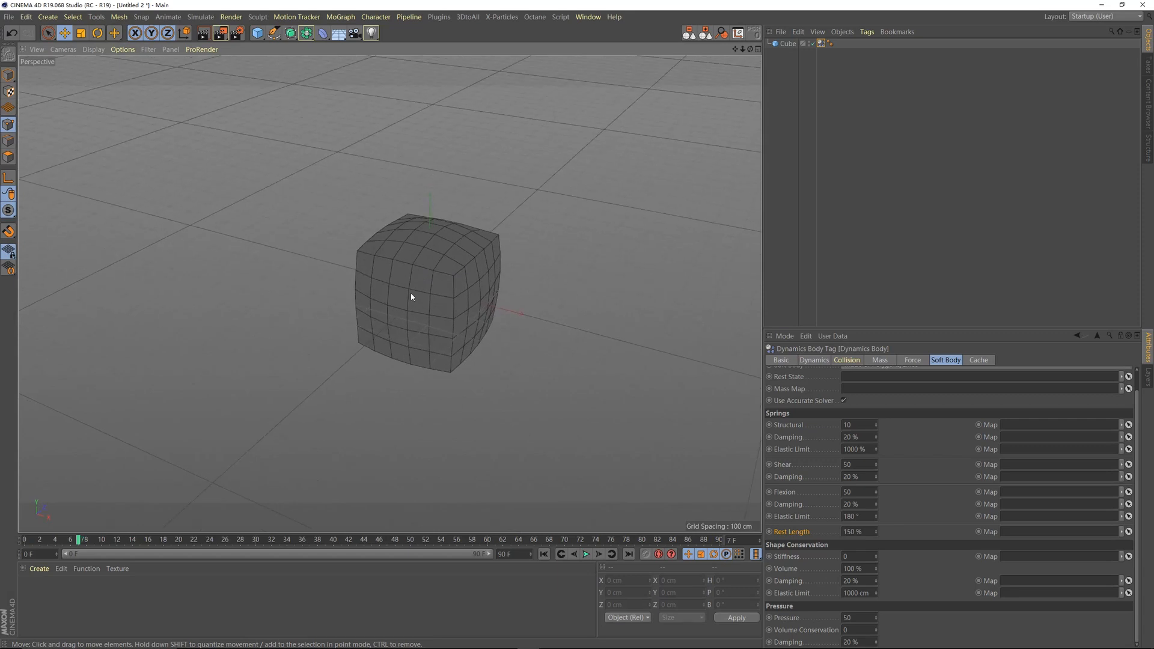
{"action": "left_click_drag", "start_coordinate": [384, 290], "coordinate": [431, 291], "text": "alt"}
Add a Turbulence particle modifier to the scene and play the simulation from the first frame.
{"action": "left_click", "coordinate": [896, 78]}
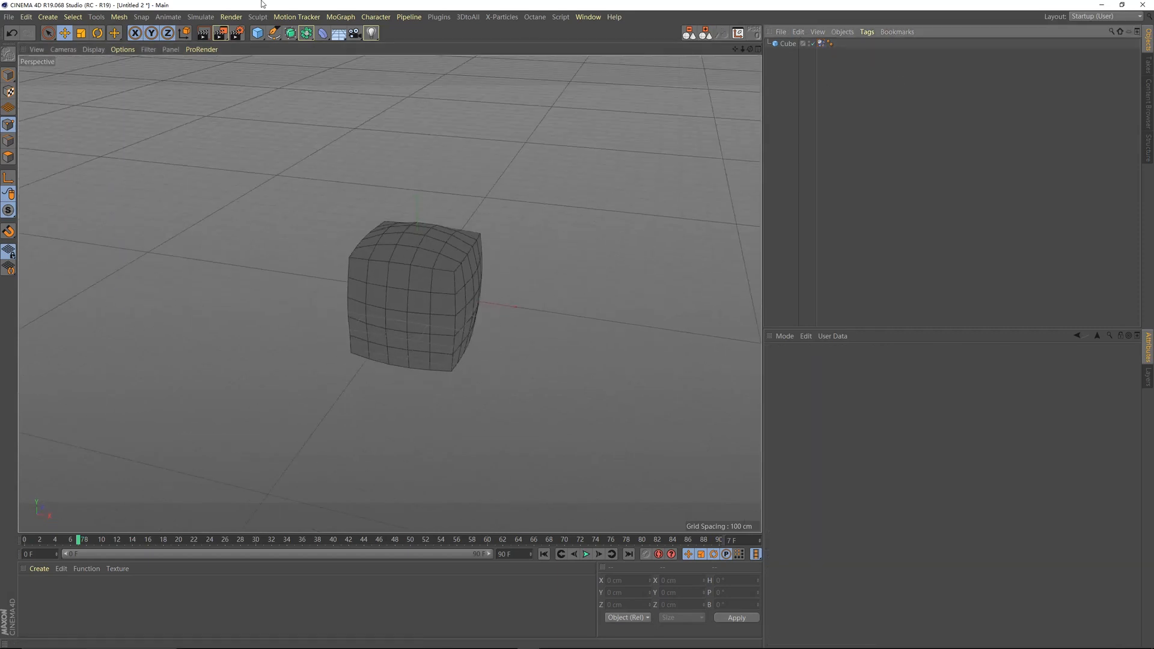
{"action": "left_click", "coordinate": [201, 17]}
{"action": "mouse_move", "coordinate": [205, 67]}
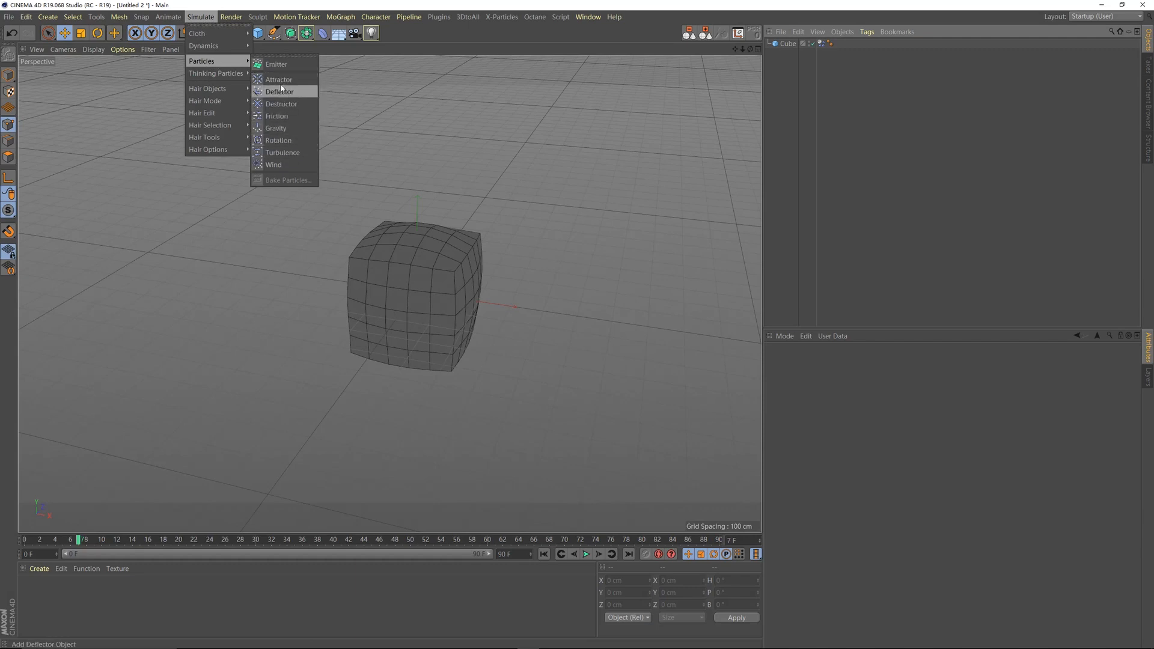
{"action": "left_click", "coordinate": [282, 153]}
{"action": "left_click", "coordinate": [831, 73]}
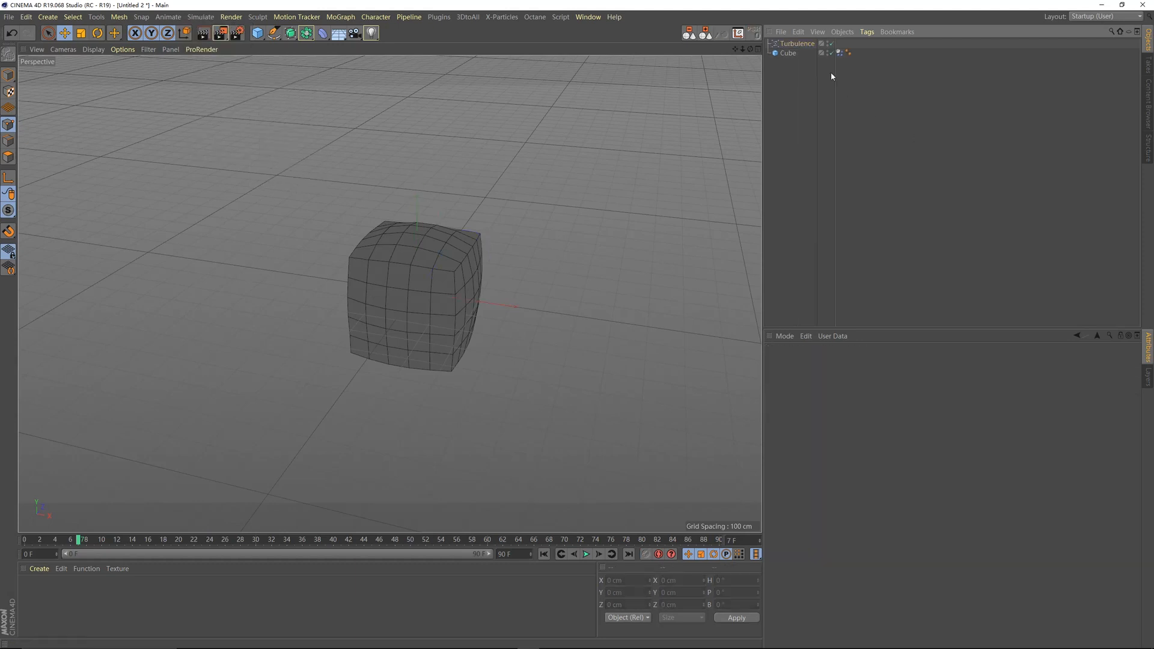
{"action": "left_click", "coordinate": [587, 554]}
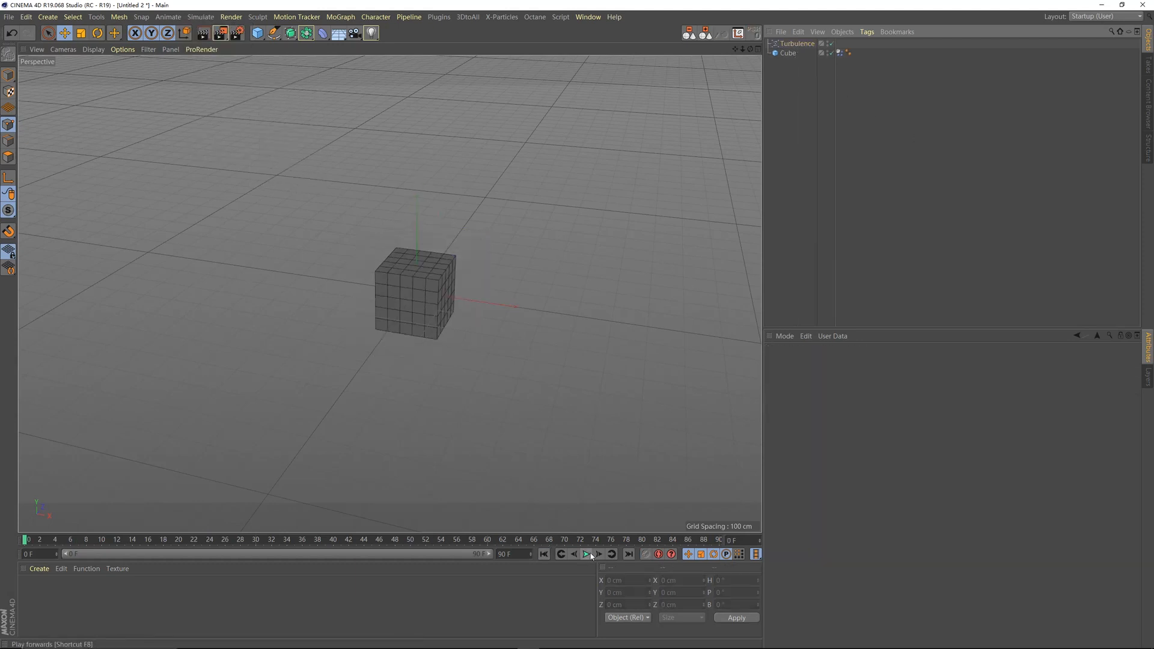
Set the Turbulence object's Strength to 500 cm while the simulation plays.
{"action": "left_click", "coordinate": [795, 44]}
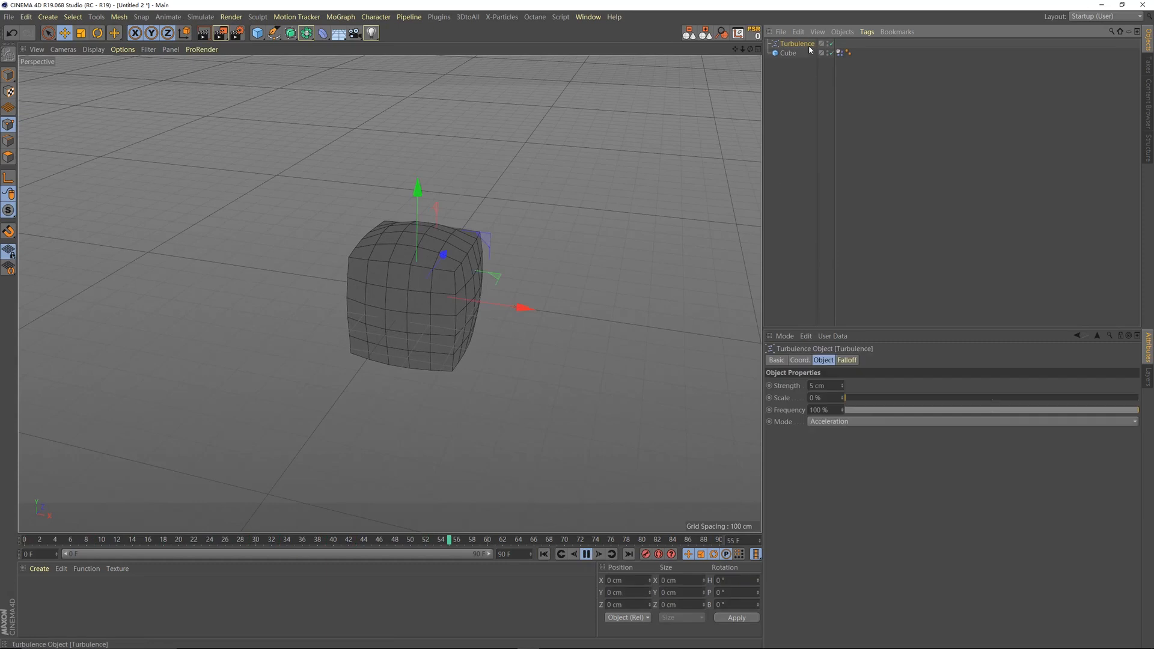
{"action": "double_click", "coordinate": [814, 385]}
{"action": "type", "text": "500"}
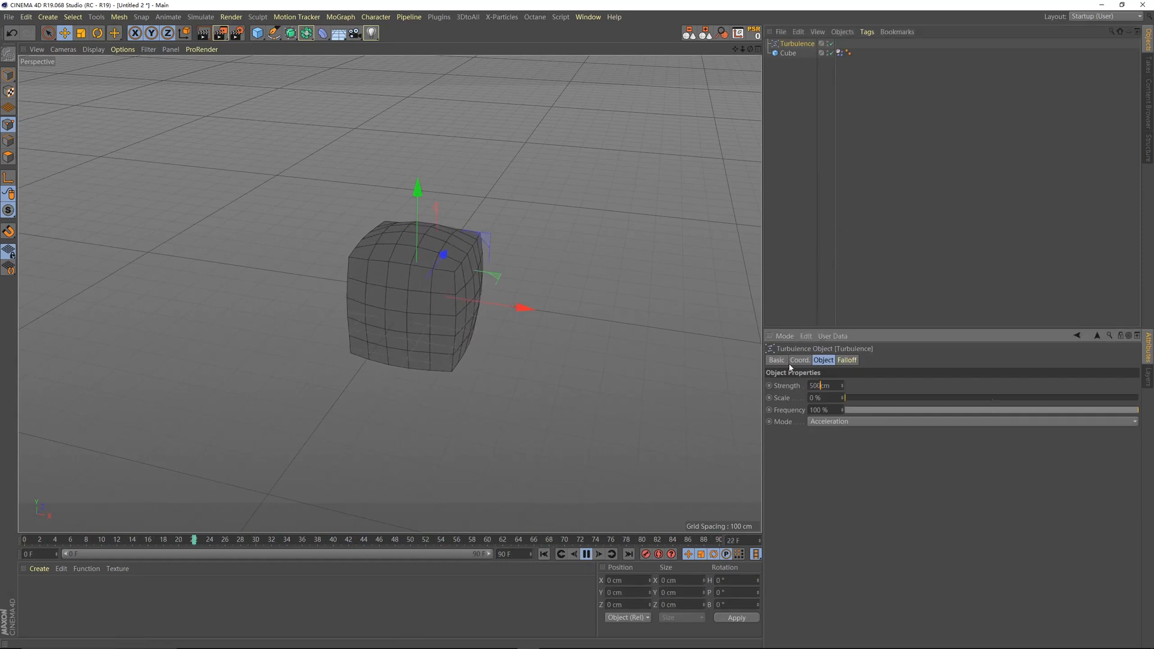
{"action": "key", "text": "Return"}
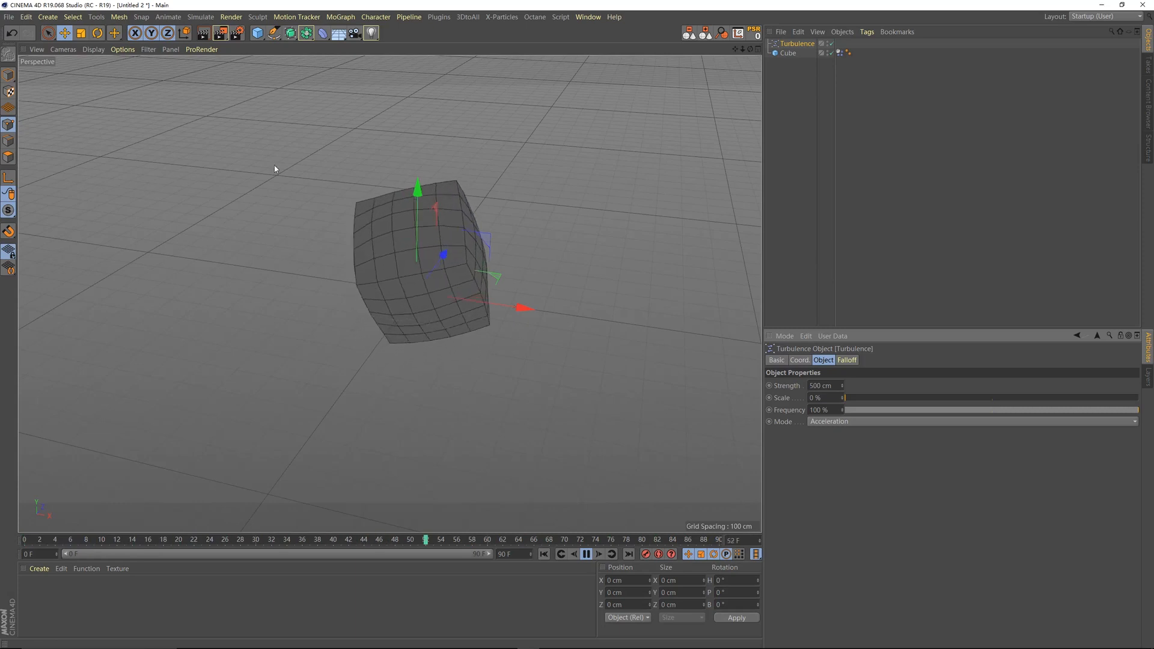
Set the Turbulence object's Strength to 5000 cm, stop the simulation and return to the first frame.
{"action": "left_click", "coordinate": [822, 385]}
{"action": "type", "text": "0"}
{"action": "key", "text": "Return"}
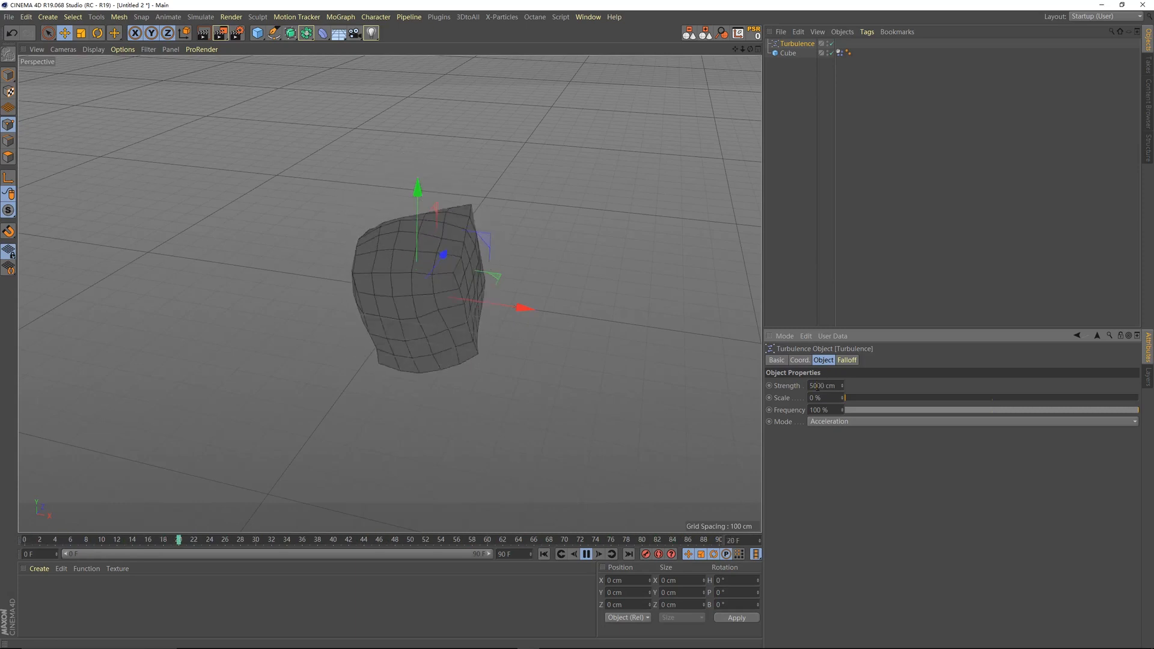
{"action": "left_click", "coordinate": [587, 554]}
{"action": "left_click", "coordinate": [544, 554]}
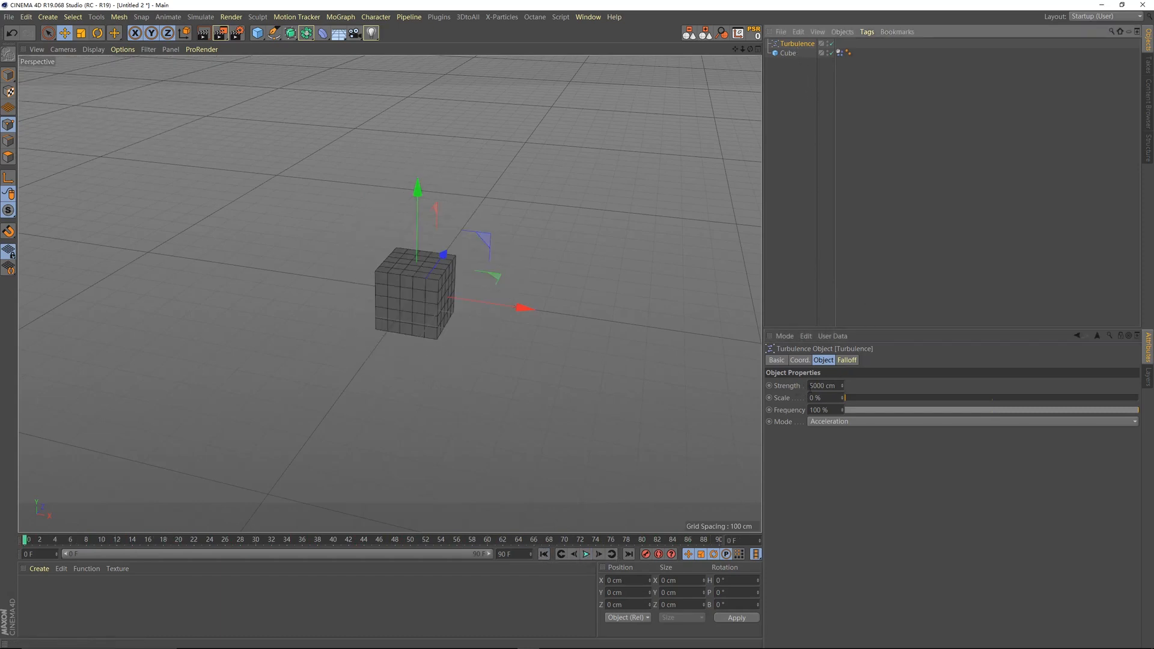
Set the Turbulence object's Strength to 1000 cm and play the simulation to check the cube's movement.
{"action": "left_click", "coordinate": [829, 386]}
{"action": "type", "text": "1000"}
{"action": "left_click", "coordinate": [858, 291]}
{"action": "left_click", "coordinate": [587, 554]}
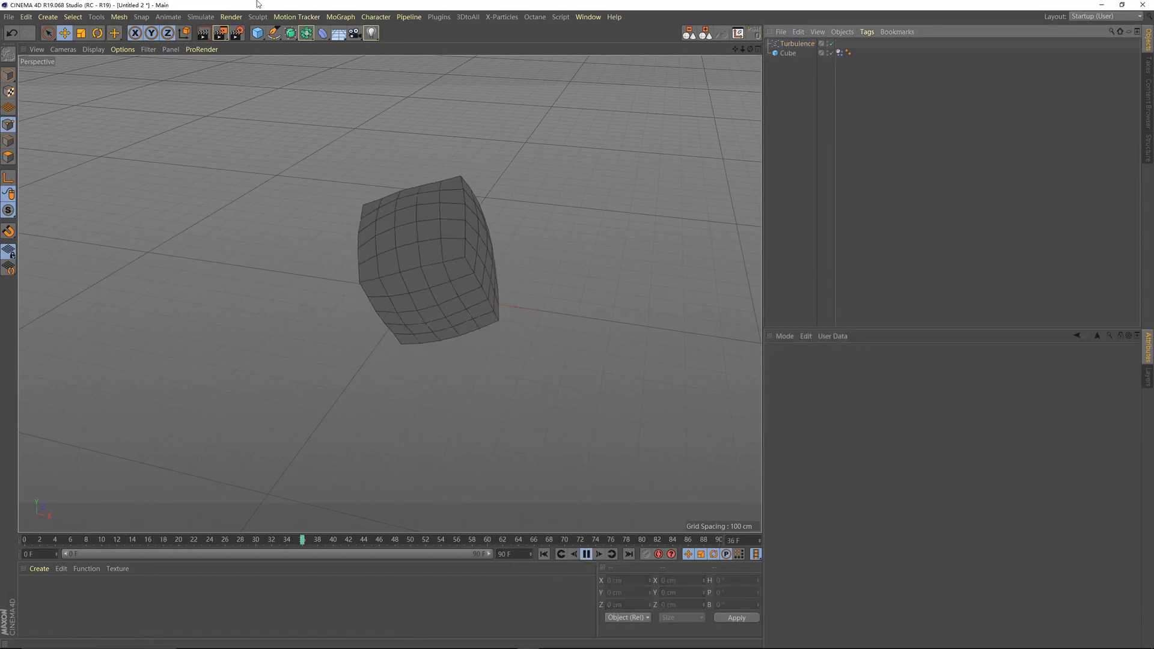
{"action": "left_click", "coordinate": [590, 556]}
{"action": "left_click_drag", "start_coordinate": [431, 296], "coordinate": [445, 265], "text": "alt"}
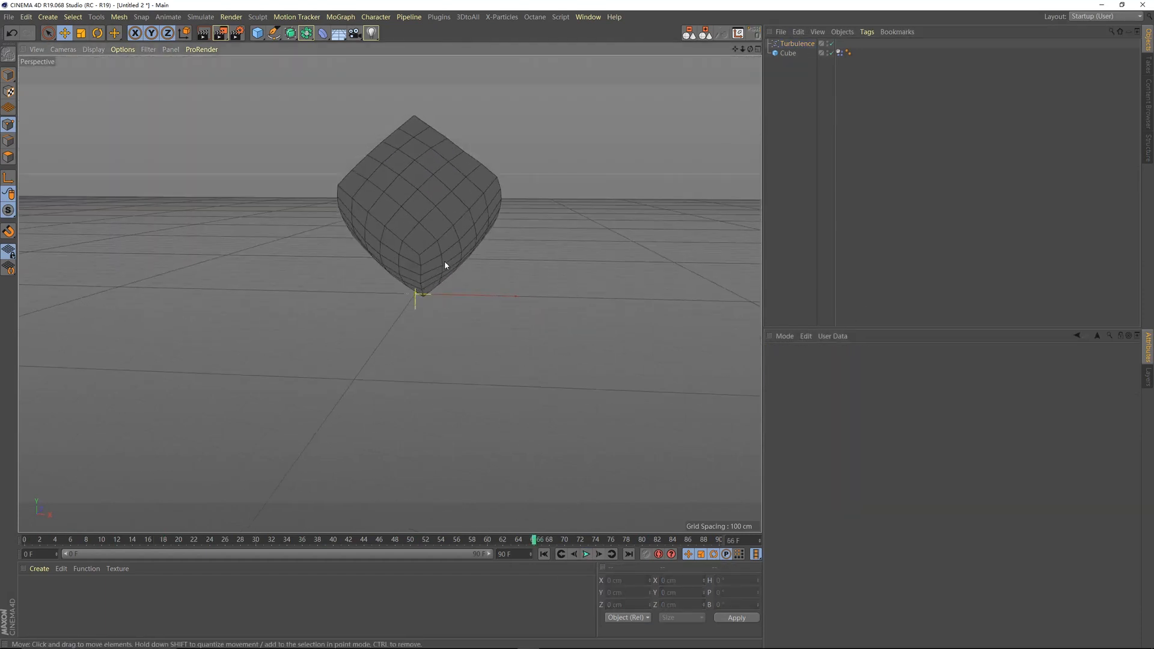
Set Follow Position to 1 in the cube's Dynamics Body force settings and replay the simulation from the first frame.
{"action": "left_click", "coordinate": [839, 53]}
{"action": "left_click", "coordinate": [876, 363]}
{"action": "left_click", "coordinate": [854, 364]}
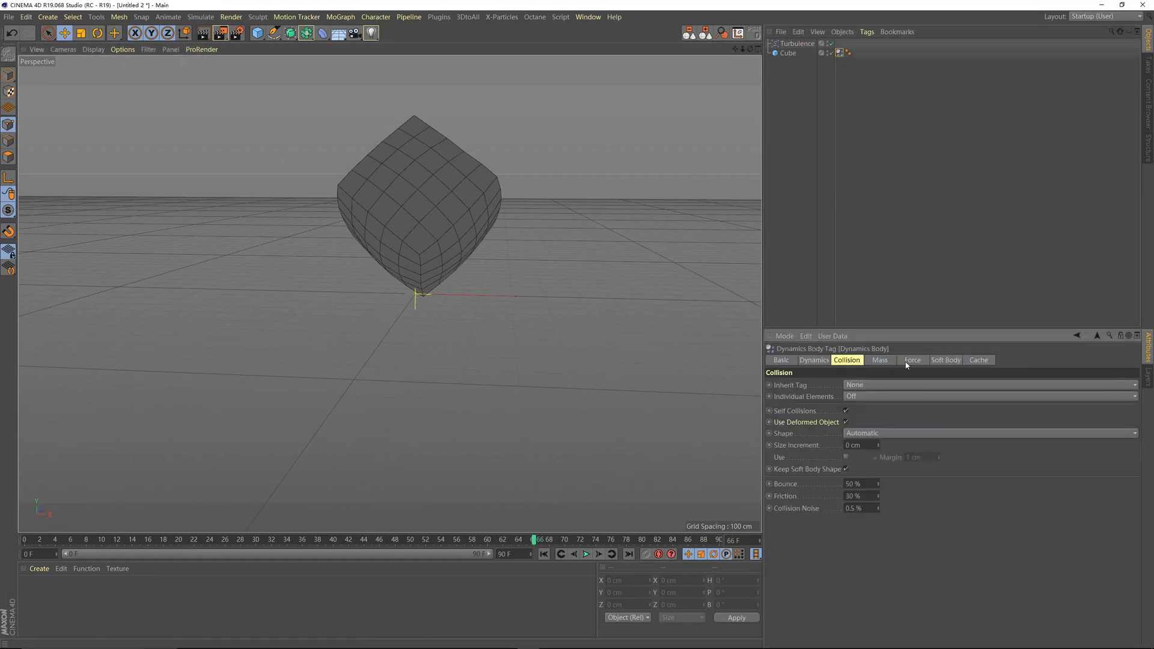
{"action": "left_click", "coordinate": [909, 364]}
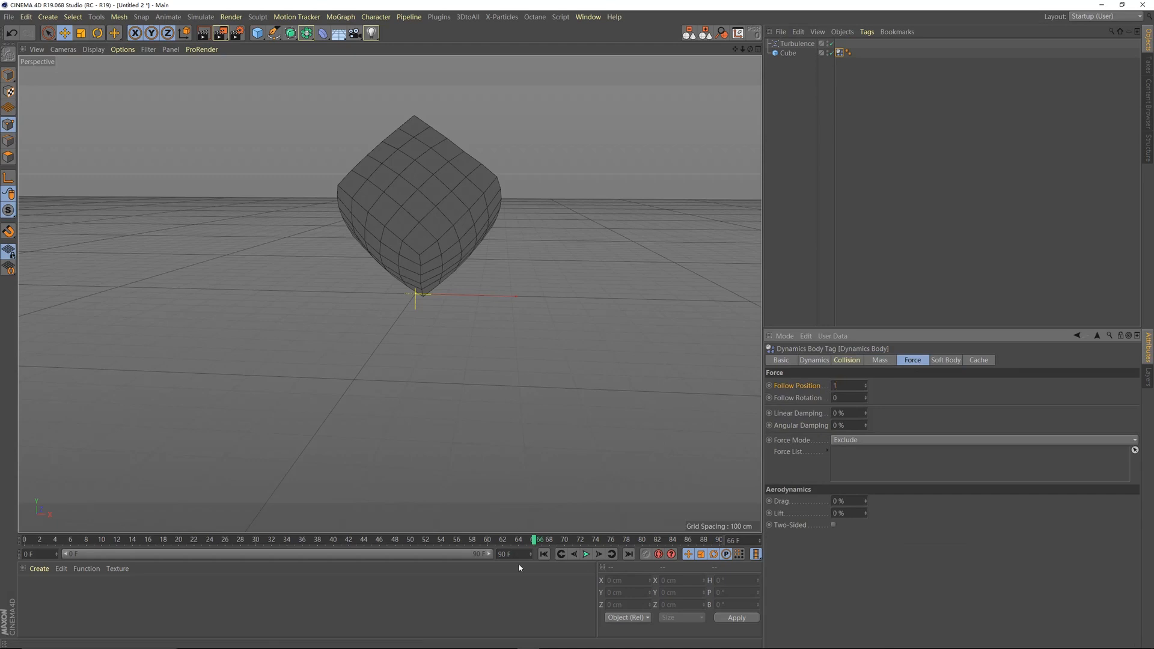
{"action": "left_click", "coordinate": [544, 554]}
{"action": "left_click", "coordinate": [586, 554]}
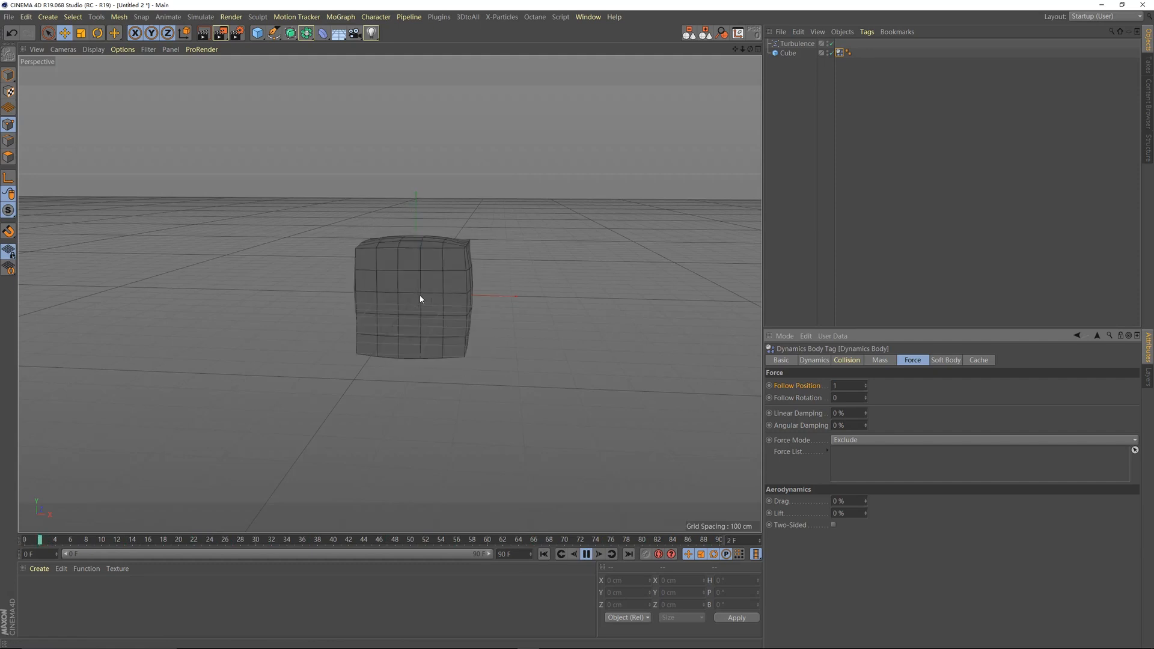
{"action": "left_click", "coordinate": [586, 555]}
{"action": "left_click", "coordinate": [544, 554]}
{"action": "left_click", "coordinate": [586, 555]}
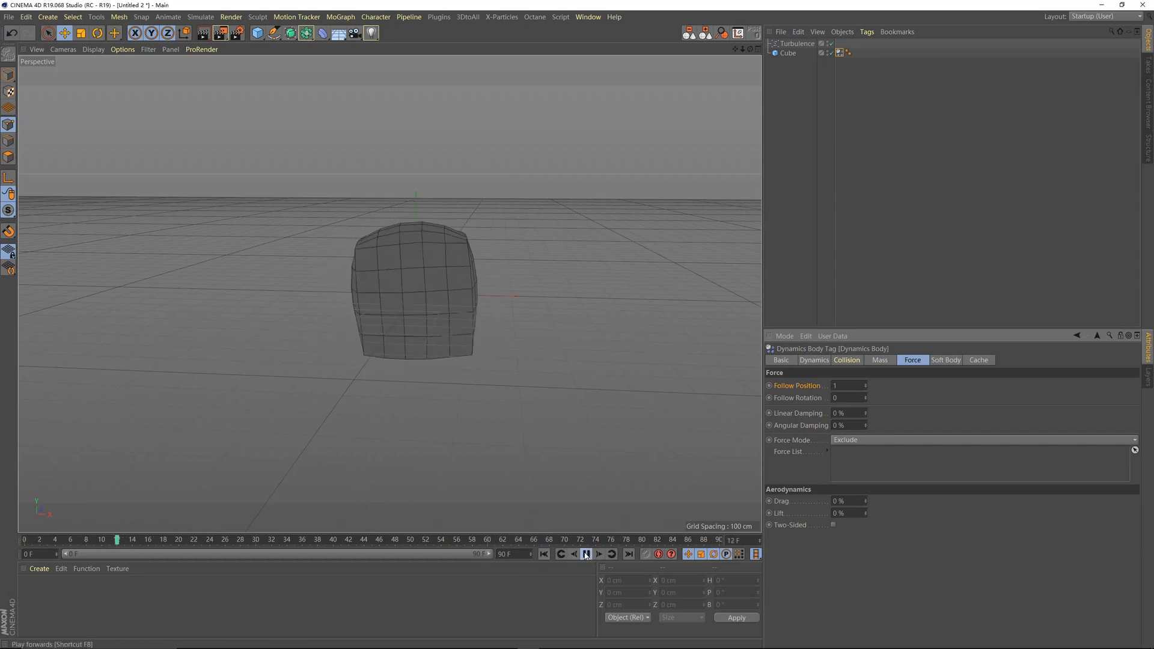
Replay the simulation from the first frame to examine how the cube holds its position under the turbulence.
{"action": "left_click_drag", "start_coordinate": [448, 278], "coordinate": [428, 291], "text": "alt"}
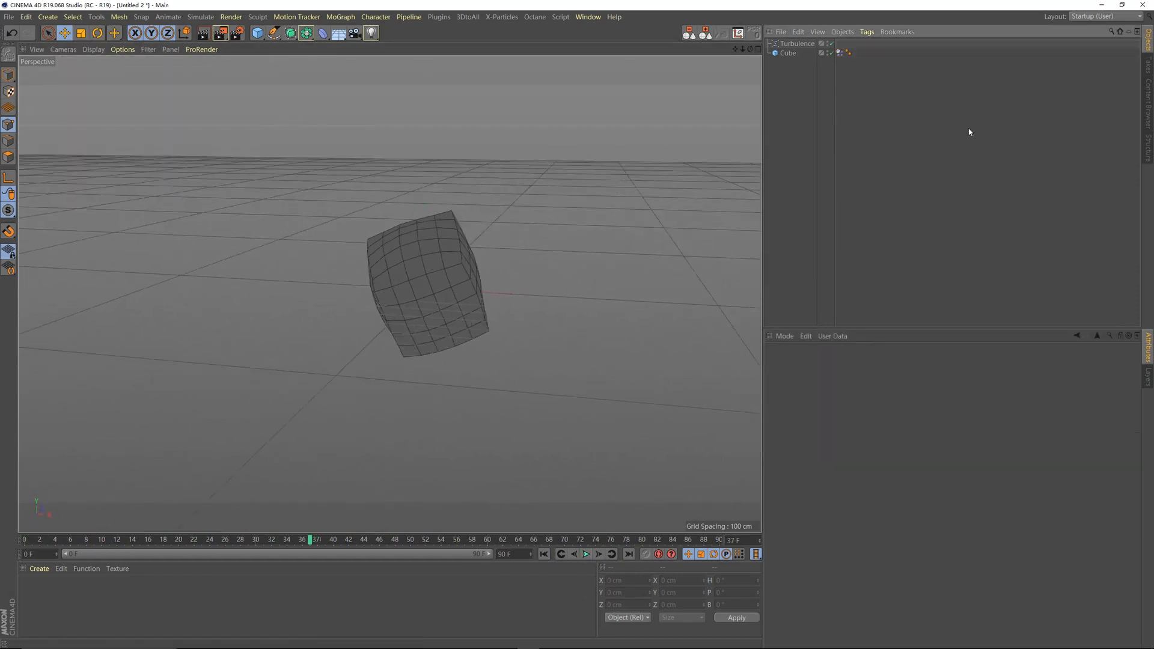
{"action": "left_click", "coordinate": [786, 52]}
{"action": "left_click_drag", "start_coordinate": [497, 297], "coordinate": [502, 214], "text": "alt"}
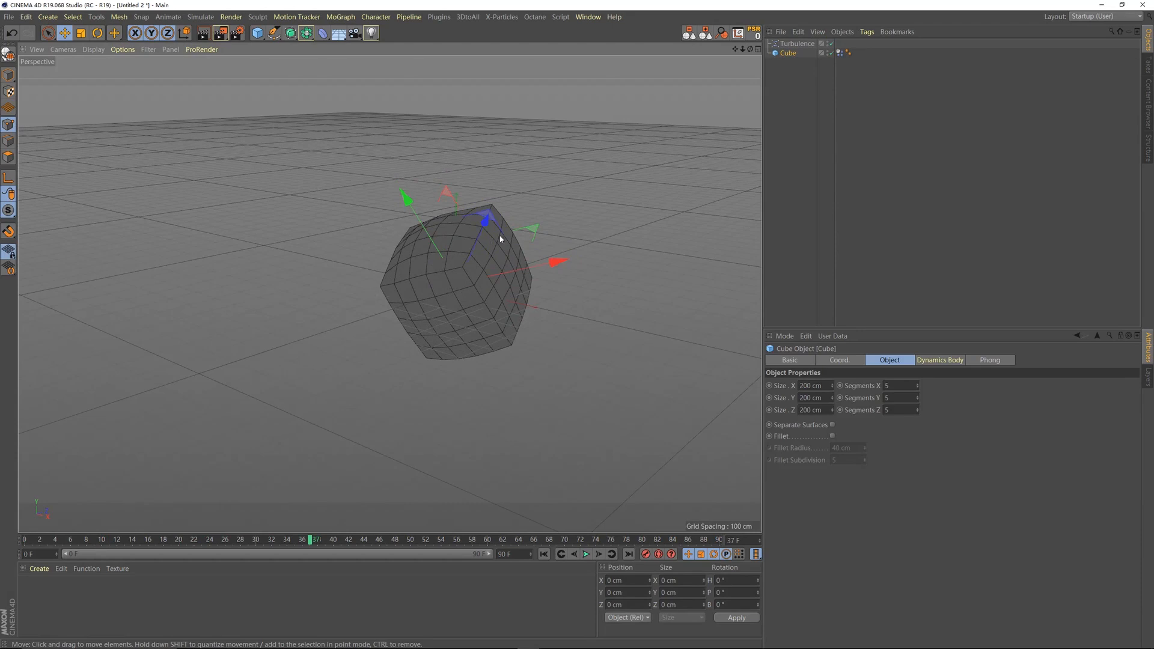
{"action": "left_click", "coordinate": [544, 553]}
{"action": "left_click", "coordinate": [585, 554]}
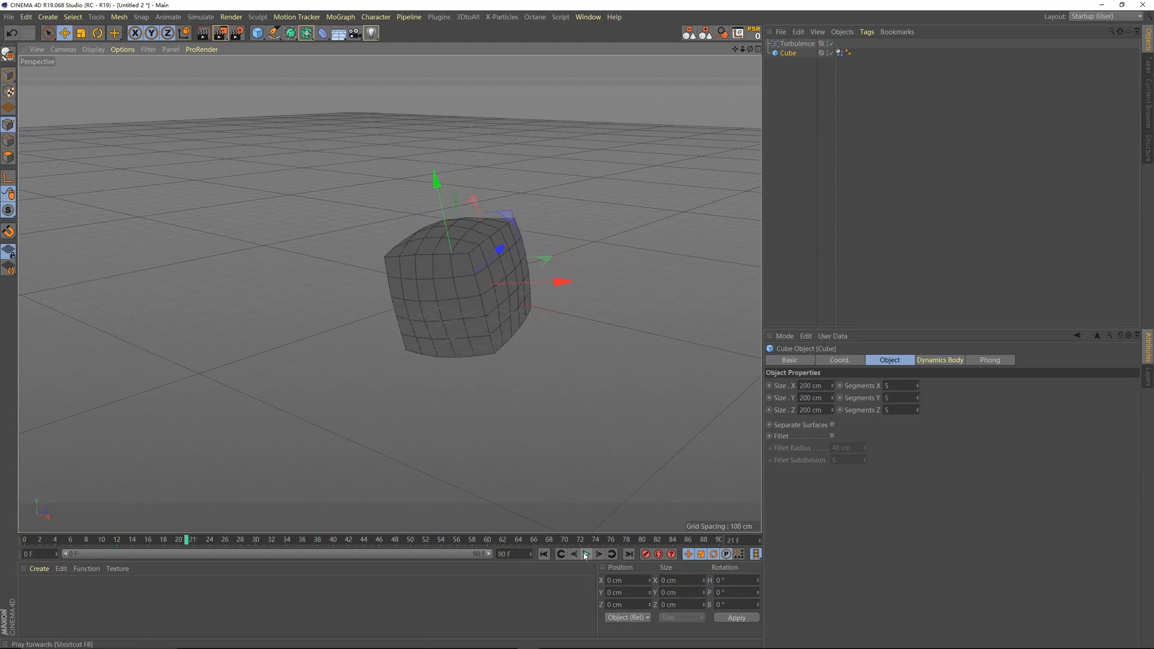
{"action": "left_click", "coordinate": [672, 126]}
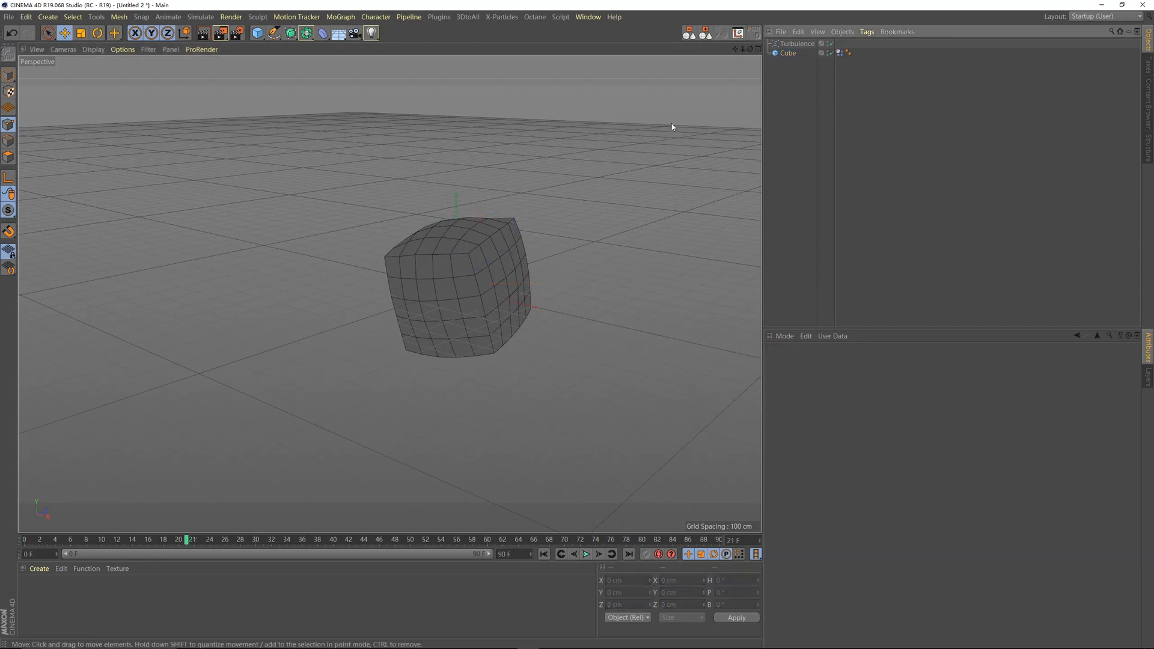
Add a Platonic primitive to the scene and disable the Cube object.
{"action": "left_click", "coordinate": [787, 53]}
{"action": "left_click_drag", "start_coordinate": [258, 32], "coordinate": [350, 98]}
{"action": "left_click", "coordinate": [923, 146]}
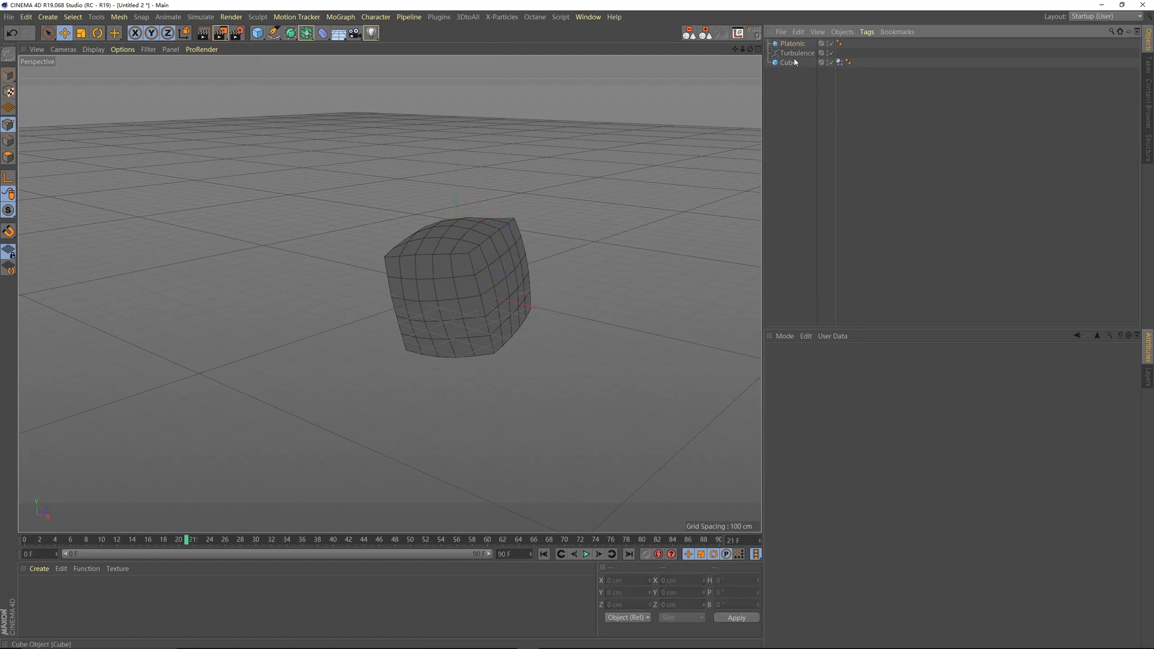
{"action": "left_click", "coordinate": [792, 62]}
{"action": "left_click", "coordinate": [831, 63]}
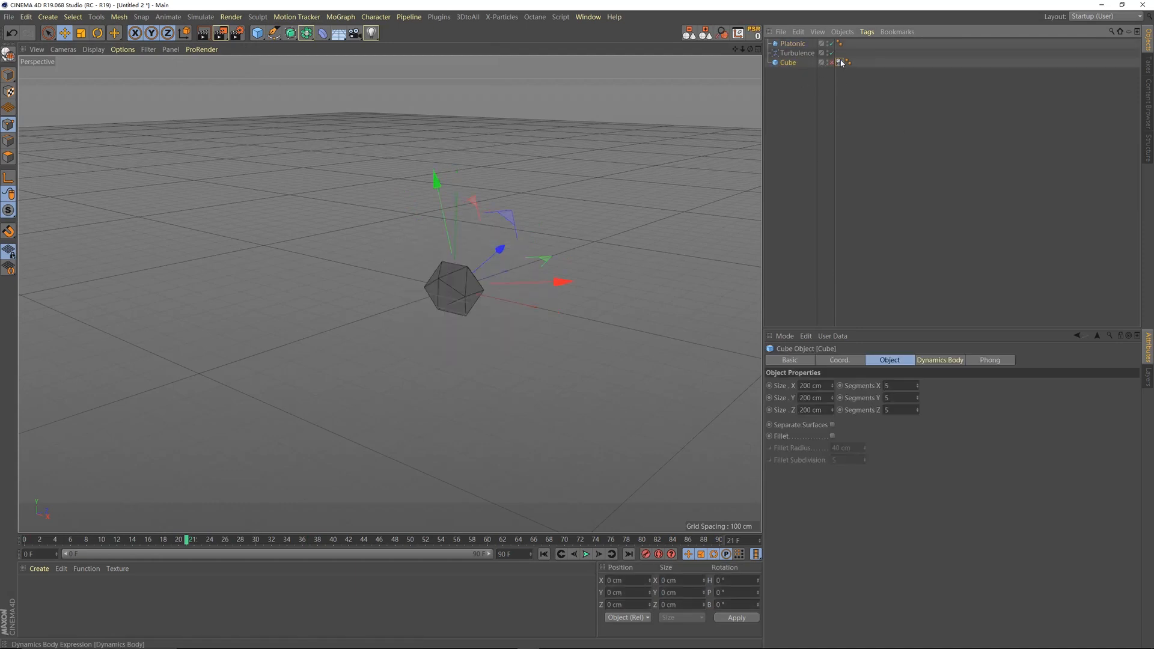
Move the cube's Dynamics Body tag to the Platonic object and play the simulation from the first frame.
{"action": "left_click_drag", "start_coordinate": [850, 48], "coordinate": [848, 44]}
{"action": "left_click", "coordinate": [544, 554]}
{"action": "left_click", "coordinate": [587, 554]}
{"action": "left_click", "coordinate": [588, 554]}
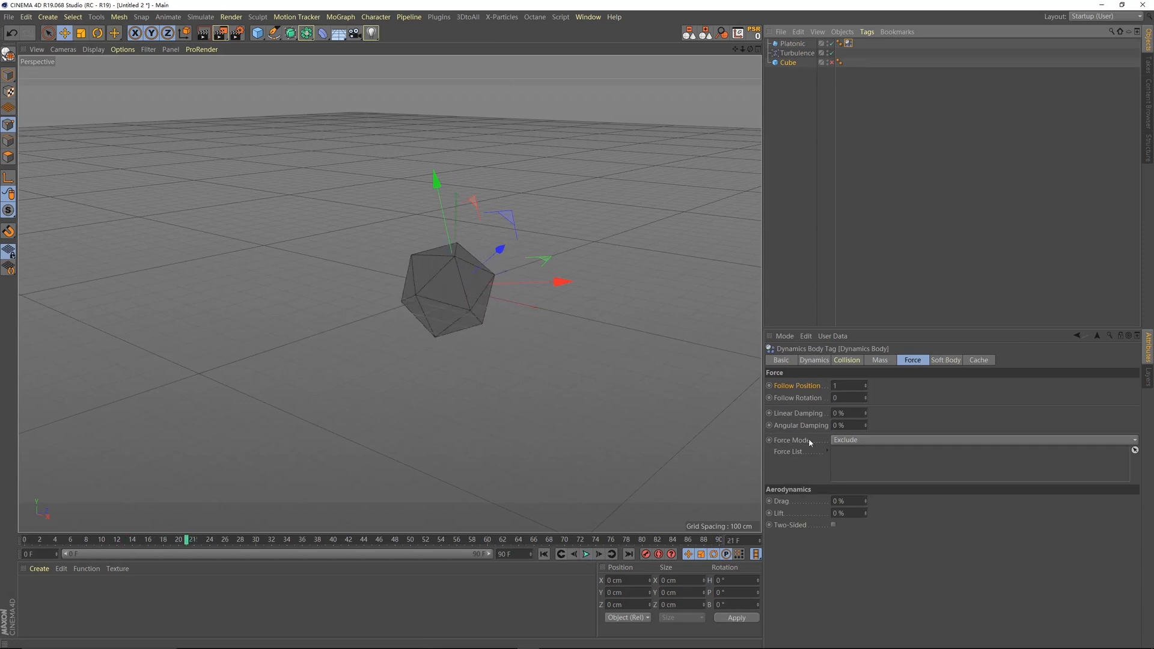
{"action": "left_click", "coordinate": [544, 554]}
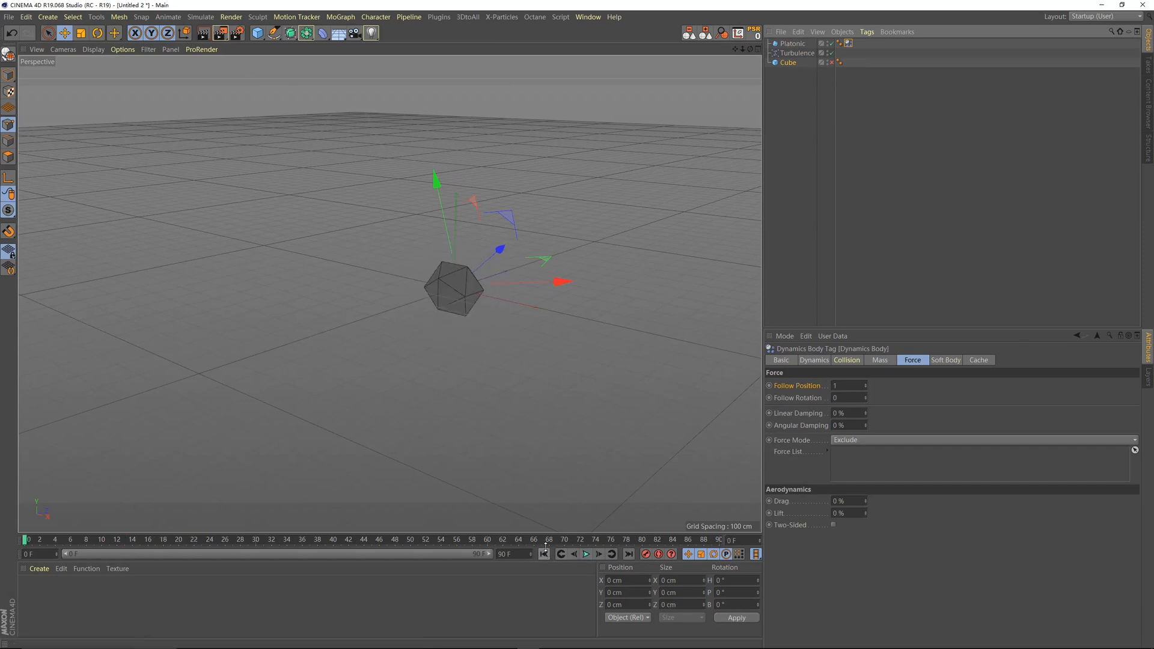
Set the Platonic object's Segments to 5, play the simulation and return to the first frame.
{"action": "left_click", "coordinate": [793, 44]}
{"action": "left_click", "coordinate": [819, 398]}
{"action": "left_click", "coordinate": [840, 395]}
{"action": "left_click", "coordinate": [840, 396]}
{"action": "left_click", "coordinate": [841, 395]}
{"action": "left_click", "coordinate": [586, 555]}
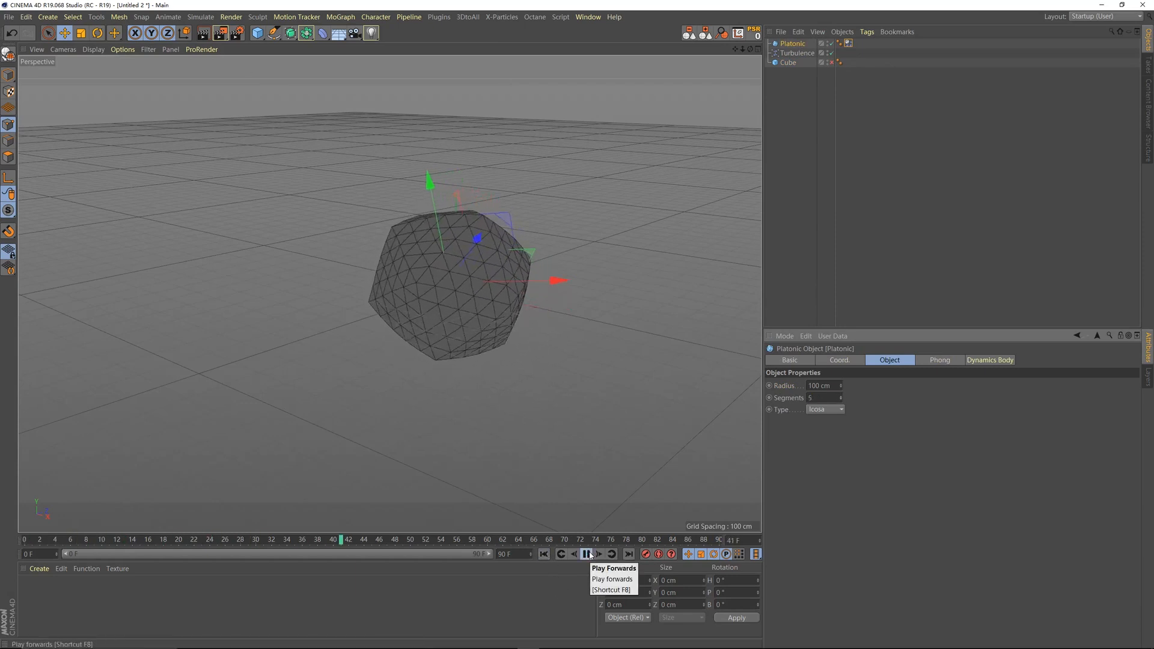
{"action": "left_click", "coordinate": [588, 554]}
{"action": "left_click", "coordinate": [544, 554]}
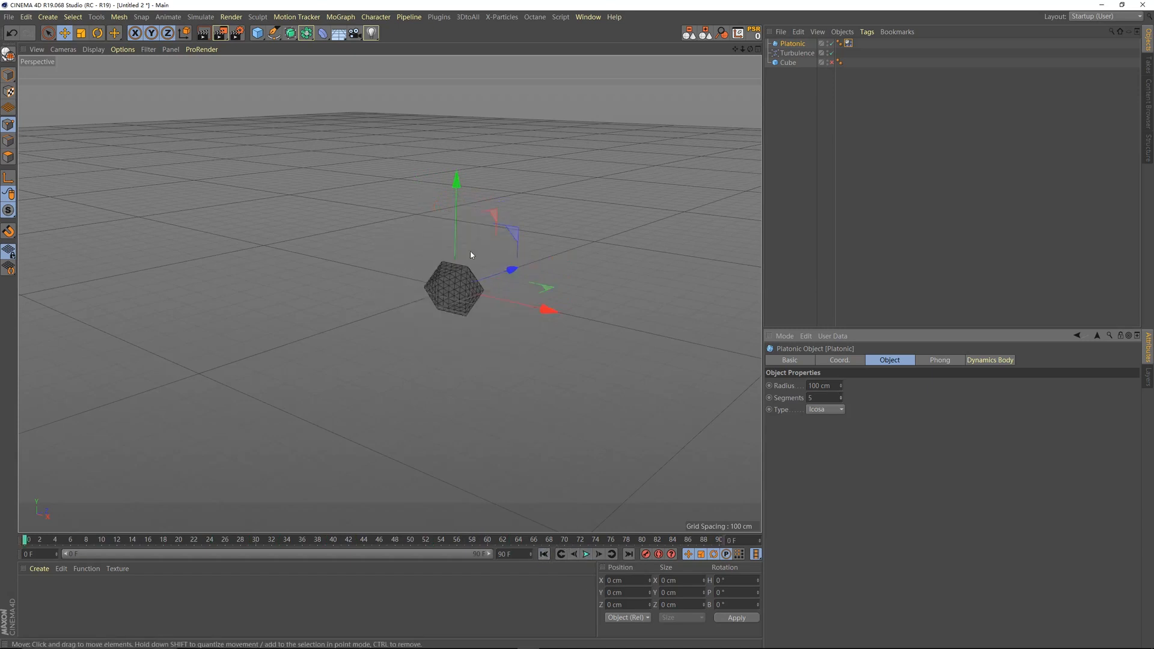
Change the Platonic object's Type to Dodeca, play the simulation and return to the first frame.
{"action": "left_click", "coordinate": [824, 412]}
{"action": "left_click", "coordinate": [817, 476]}
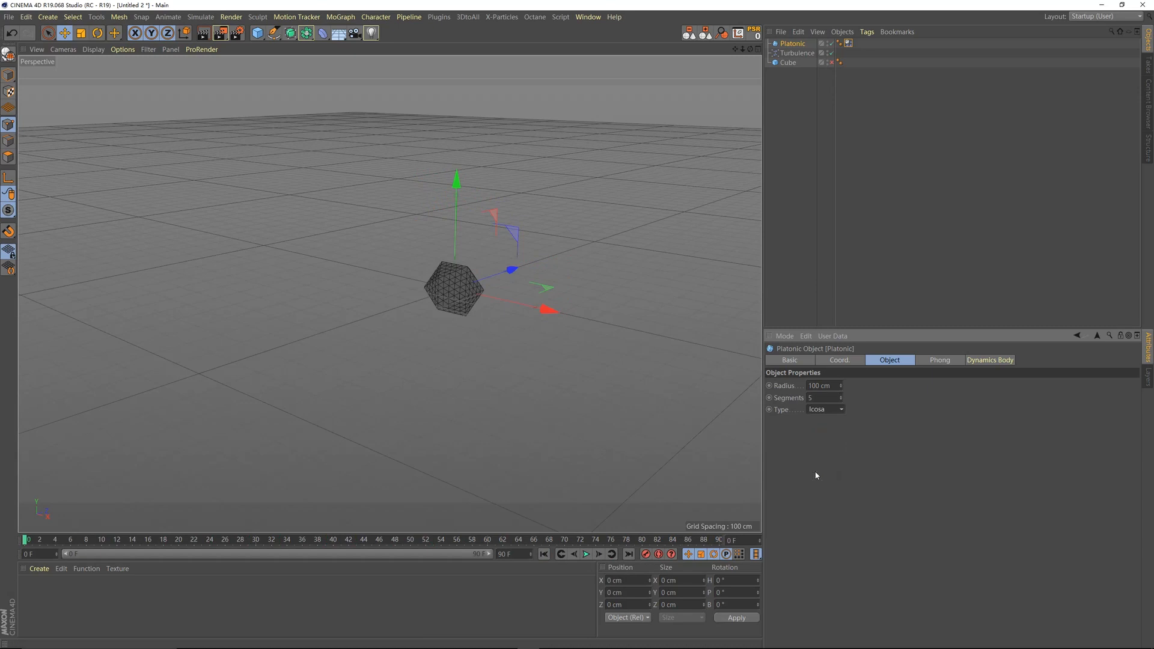
{"action": "left_click", "coordinate": [826, 411]}
{"action": "left_click", "coordinate": [820, 452]}
{"action": "left_click_drag", "start_coordinate": [495, 273], "coordinate": [471, 300], "text": "alt"}
{"action": "left_click", "coordinate": [587, 554]}
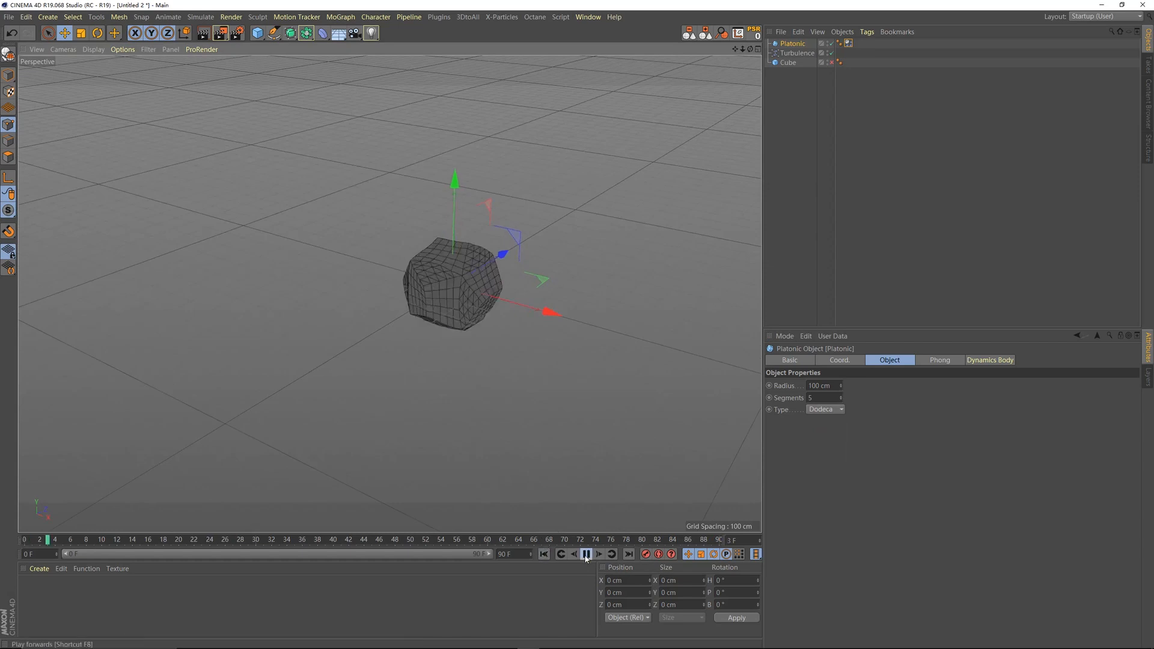
{"action": "left_click_drag", "start_coordinate": [420, 289], "coordinate": [416, 257], "text": "alt"}
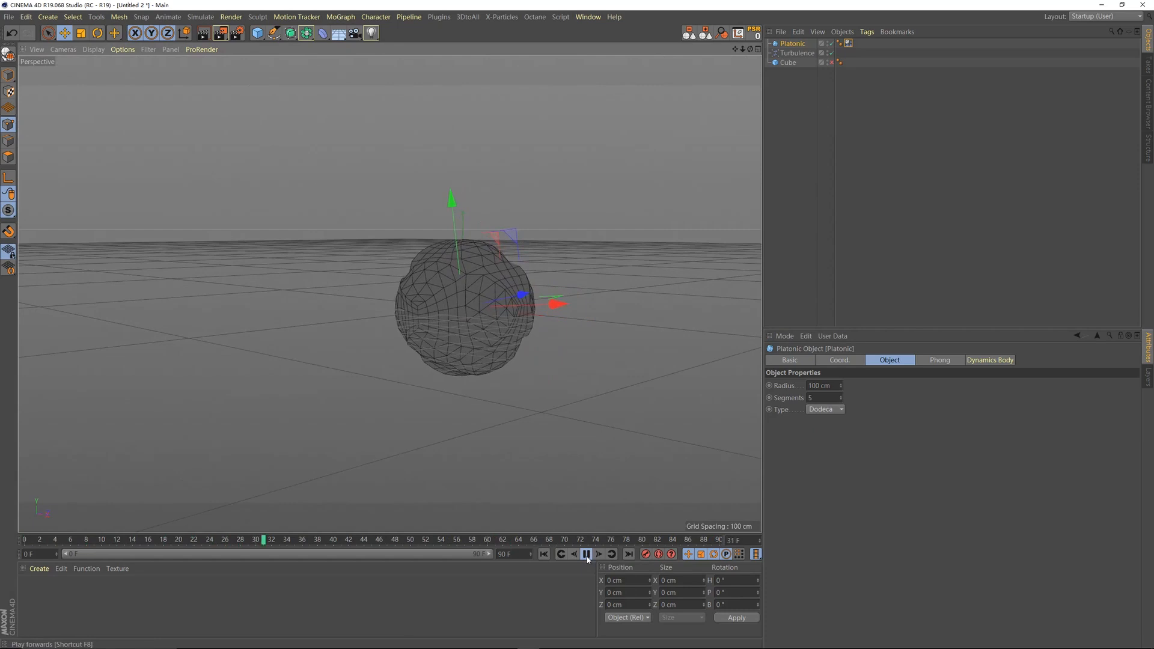
{"action": "left_click", "coordinate": [544, 554]}
Change the Platonic object's Type to Bucky and play the simulation.
{"action": "left_click", "coordinate": [824, 409]}
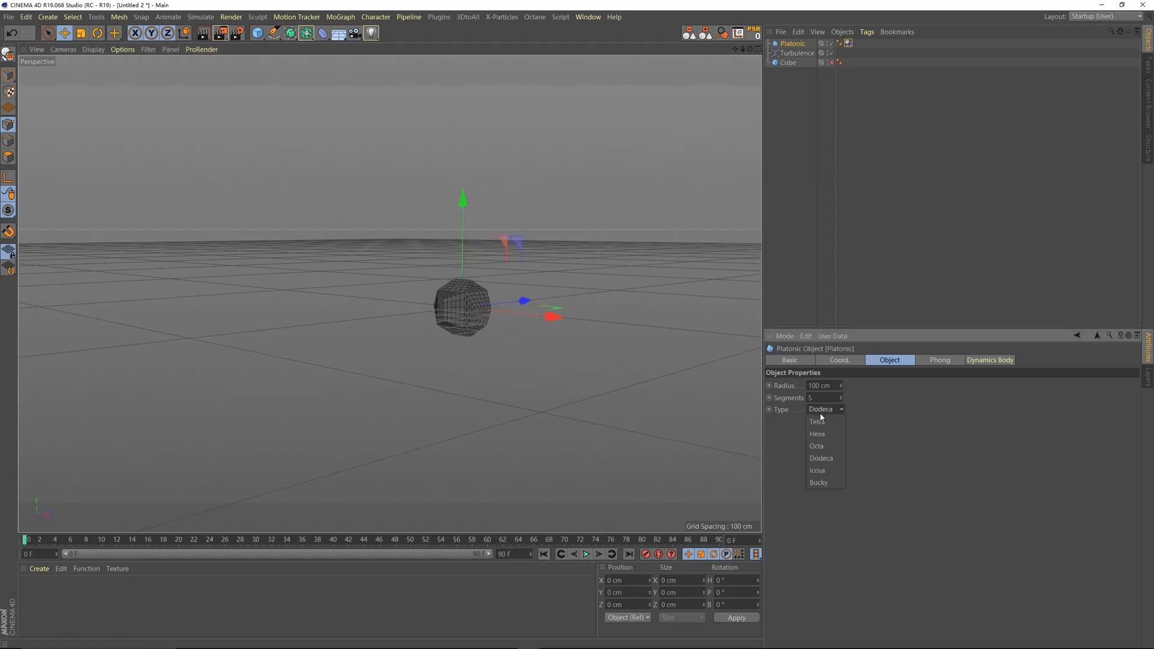
{"action": "left_click", "coordinate": [820, 481]}
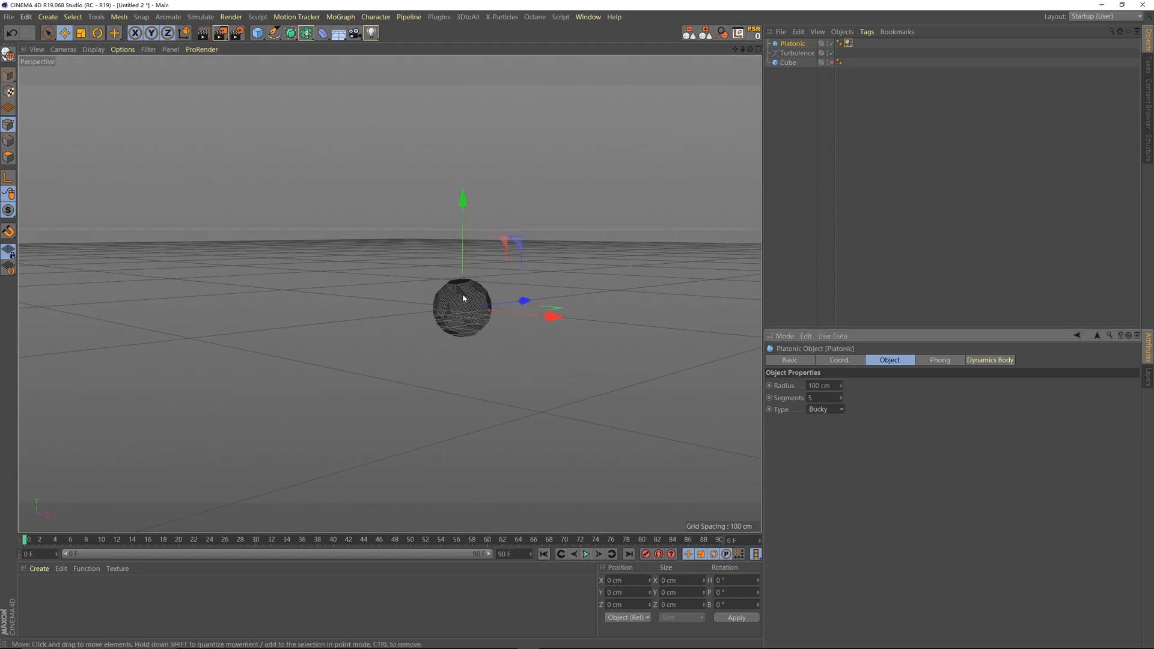
{"action": "left_click", "coordinate": [586, 554]}
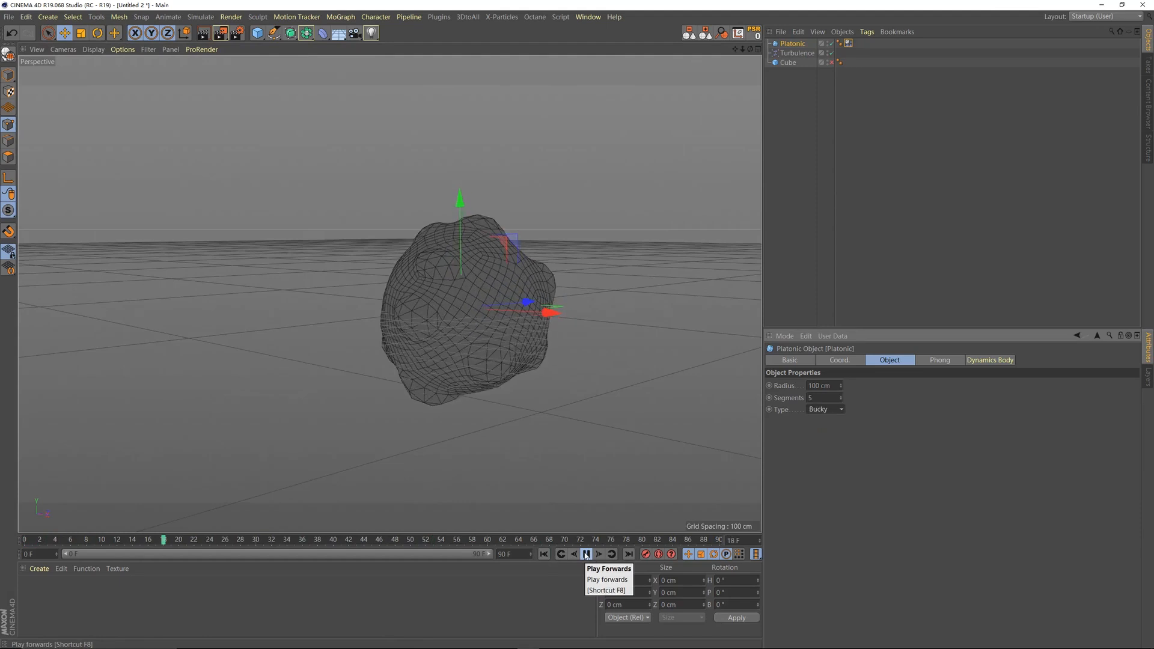
Set the Platonic object's Segments to 3 and play the simulation from the first frame.
{"action": "left_click_drag", "start_coordinate": [492, 345], "coordinate": [495, 304], "text": "alt"}
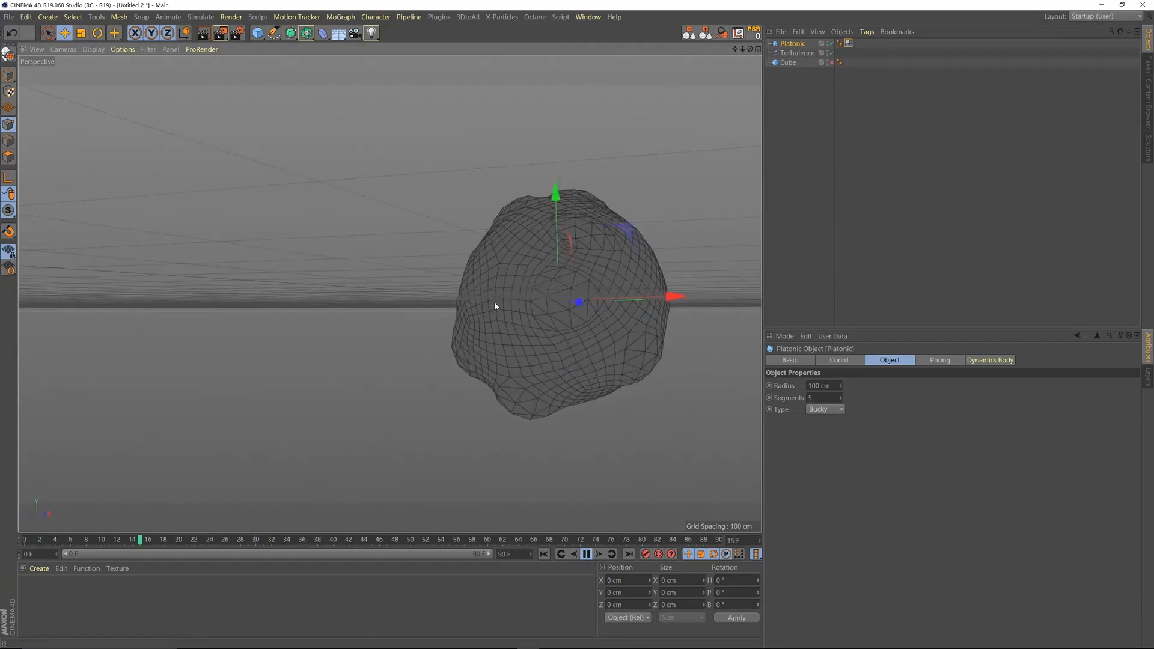
{"action": "middle_click_drag", "start_coordinate": [575, 319], "coordinate": [479, 252], "text": "alt"}
{"action": "mouse_move", "coordinate": [480, 255]}
{"action": "left_mouse_down", "text": "alt"}
{"action": "mouse_move", "coordinate": [456, 286]}
{"action": "mouse_move", "coordinate": [546, 260]}
{"action": "mouse_move", "coordinate": [606, 263]}
{"action": "mouse_move", "coordinate": [533, 309]}
{"action": "left_mouse_up", "text": "alt"}
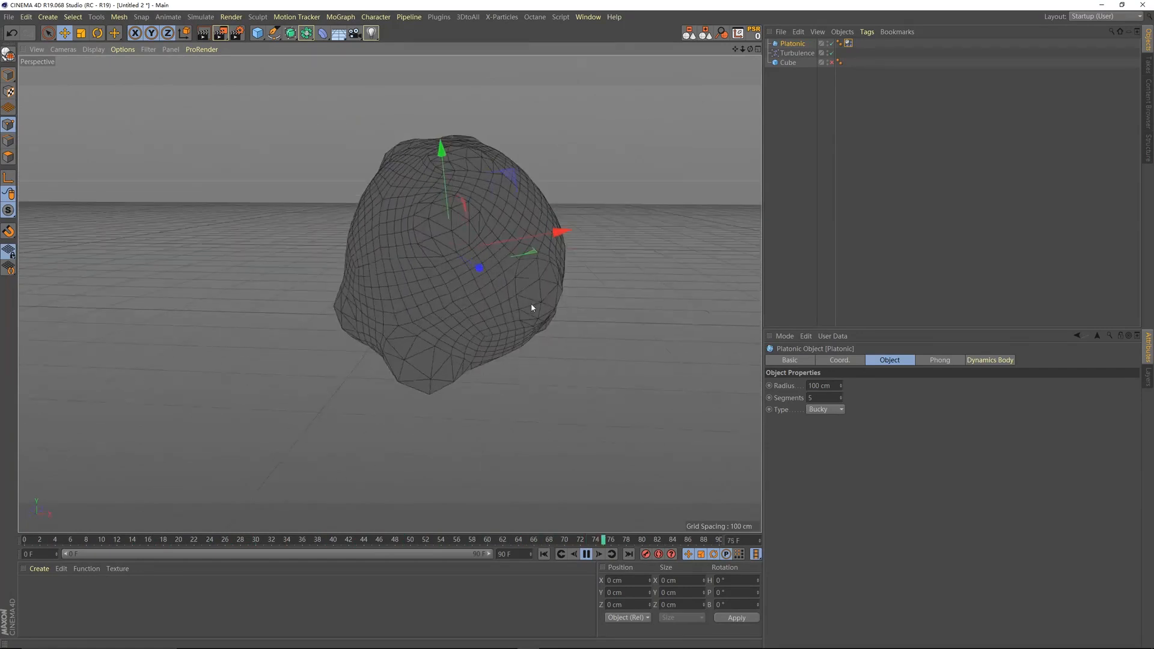
{"action": "left_click", "coordinate": [587, 556]}
{"action": "double_click", "coordinate": [819, 400]}
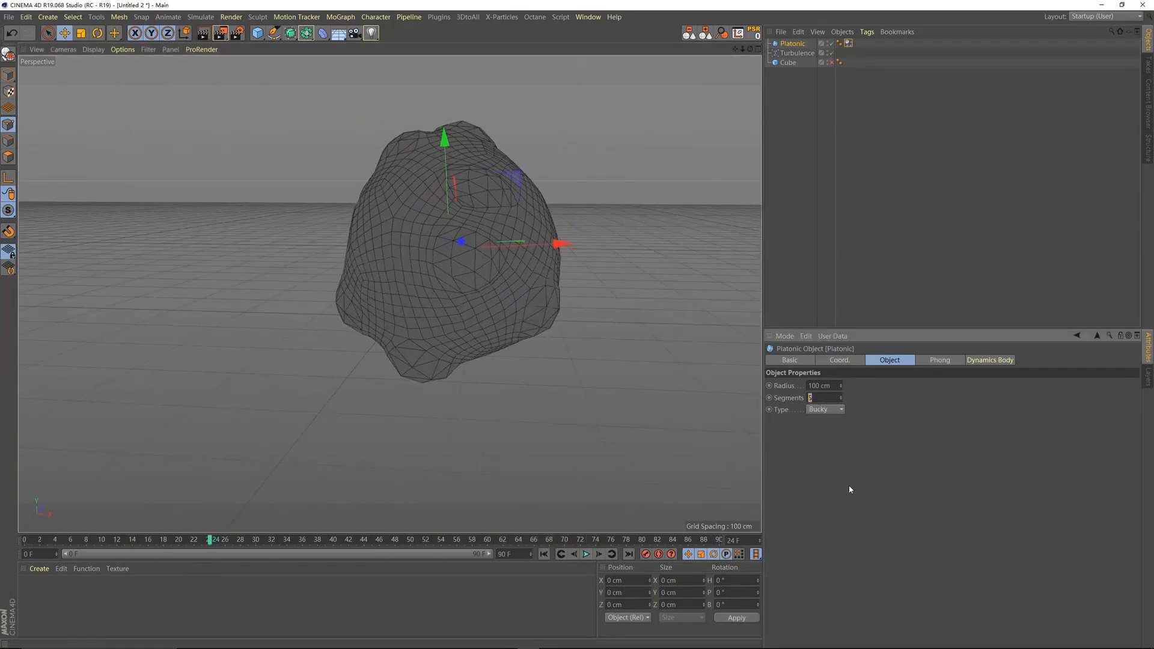
{"action": "type", "text": "3"}
{"action": "key", "text": "Return"}
{"action": "left_click", "coordinate": [546, 555]}
{"action": "left_click", "coordinate": [585, 555]}
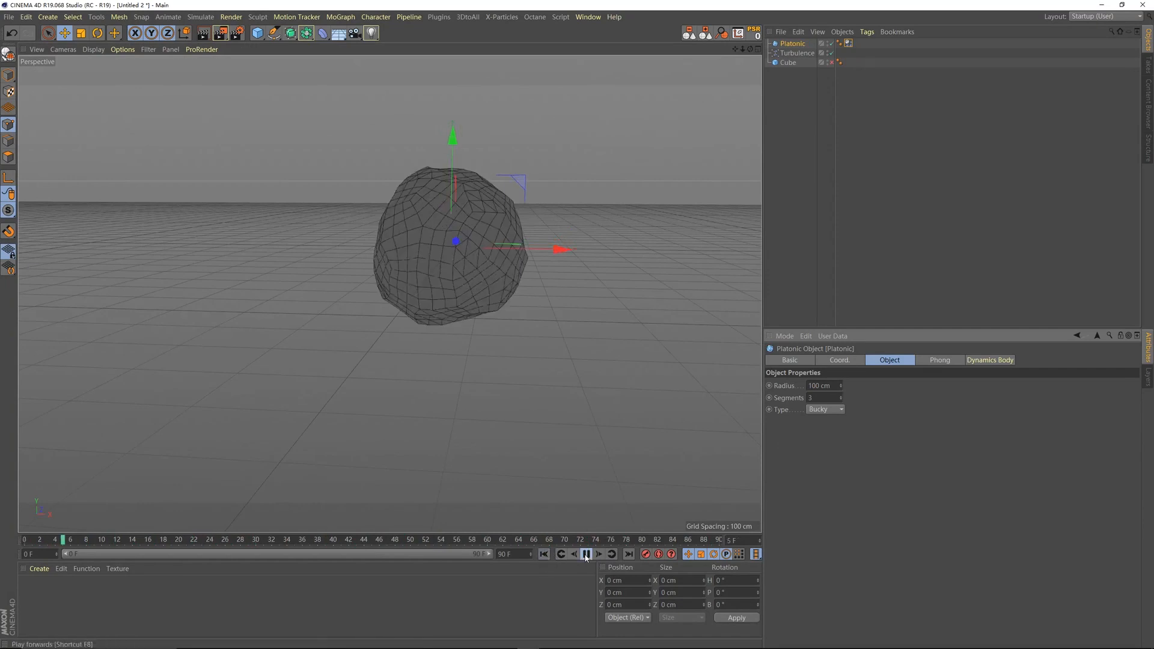
{"action": "left_click", "coordinate": [586, 555]}
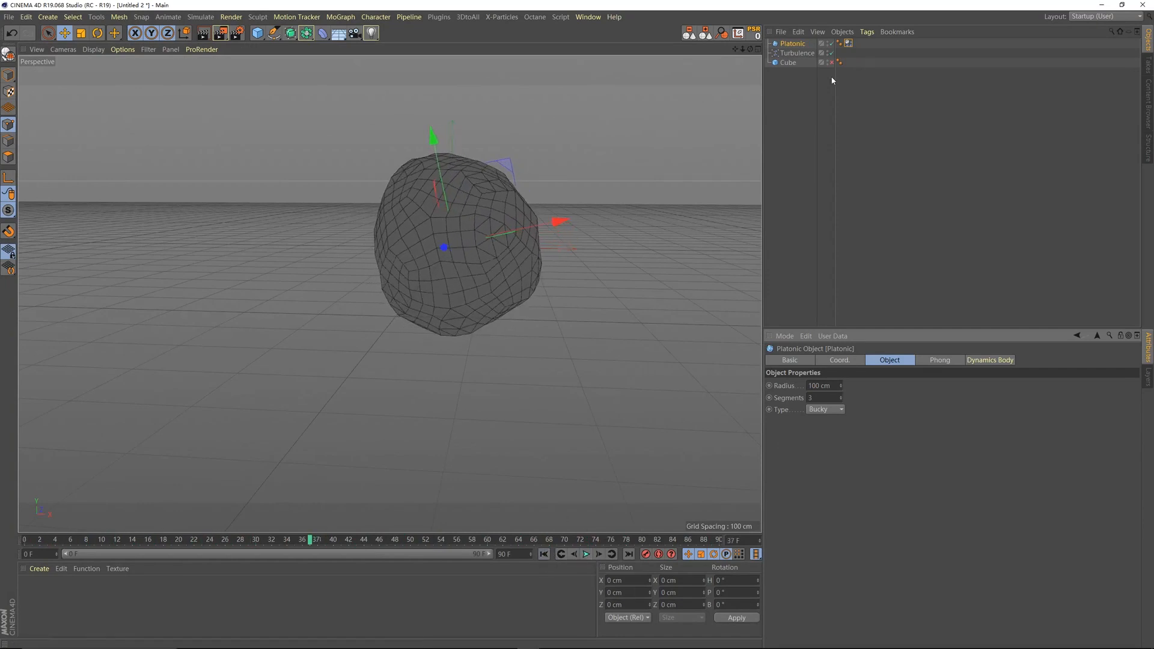
Set the Pressure of the Platonic object's soft body to 20 and play the simulation from the first frame.
{"action": "left_click", "coordinate": [848, 43]}
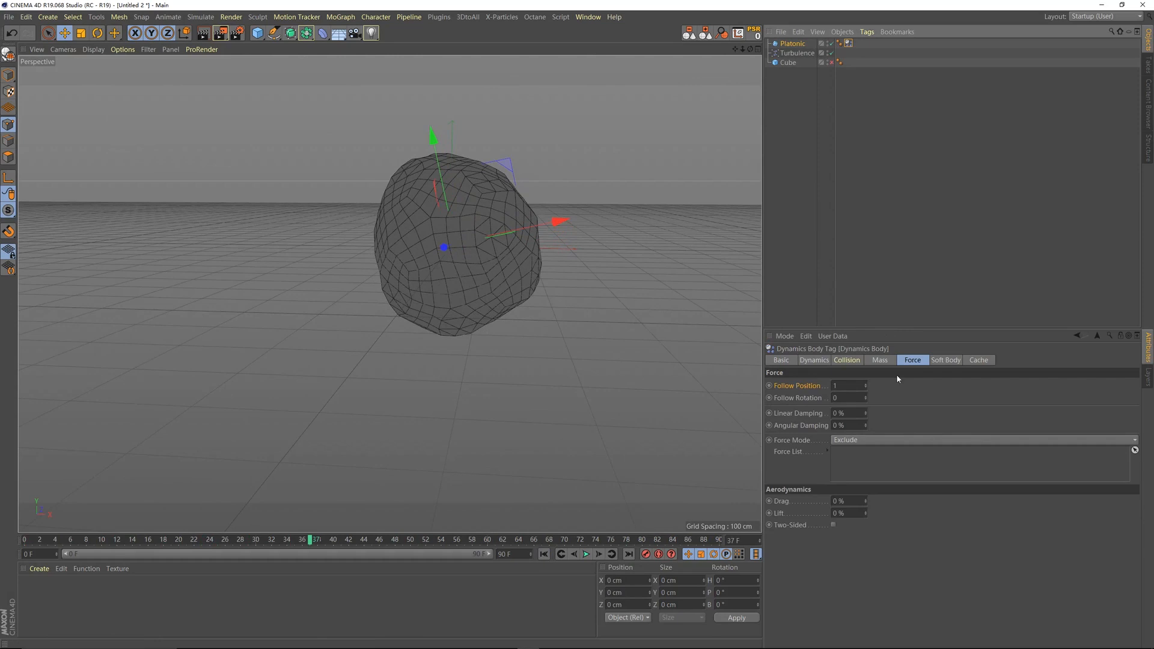
{"action": "left_click", "coordinate": [941, 361]}
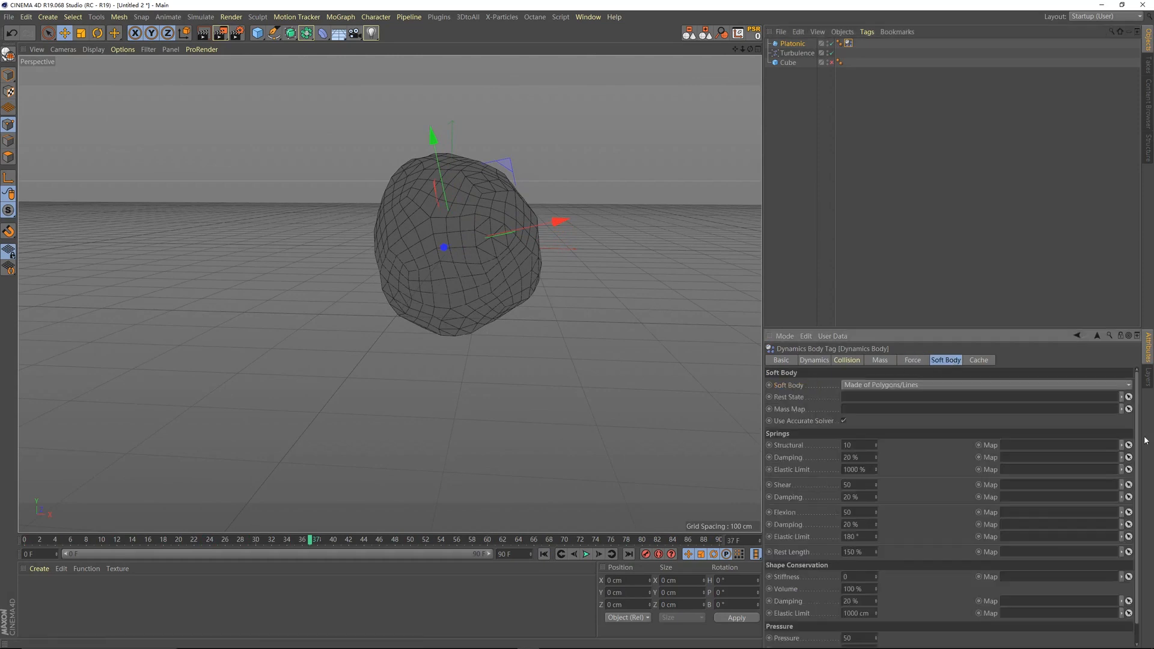
{"action": "scroll", "coordinate": [879, 586], "scroll_direction": "down", "scroll_amount": 1}
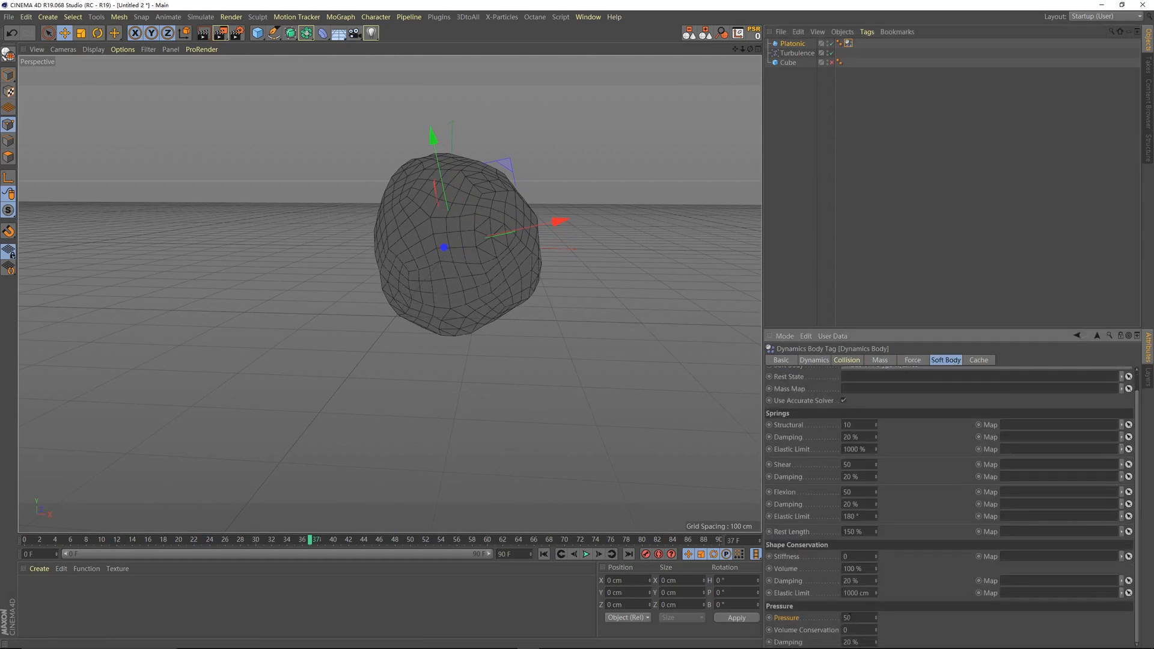
{"action": "left_click", "coordinate": [544, 554]}
{"action": "left_click", "coordinate": [587, 554]}
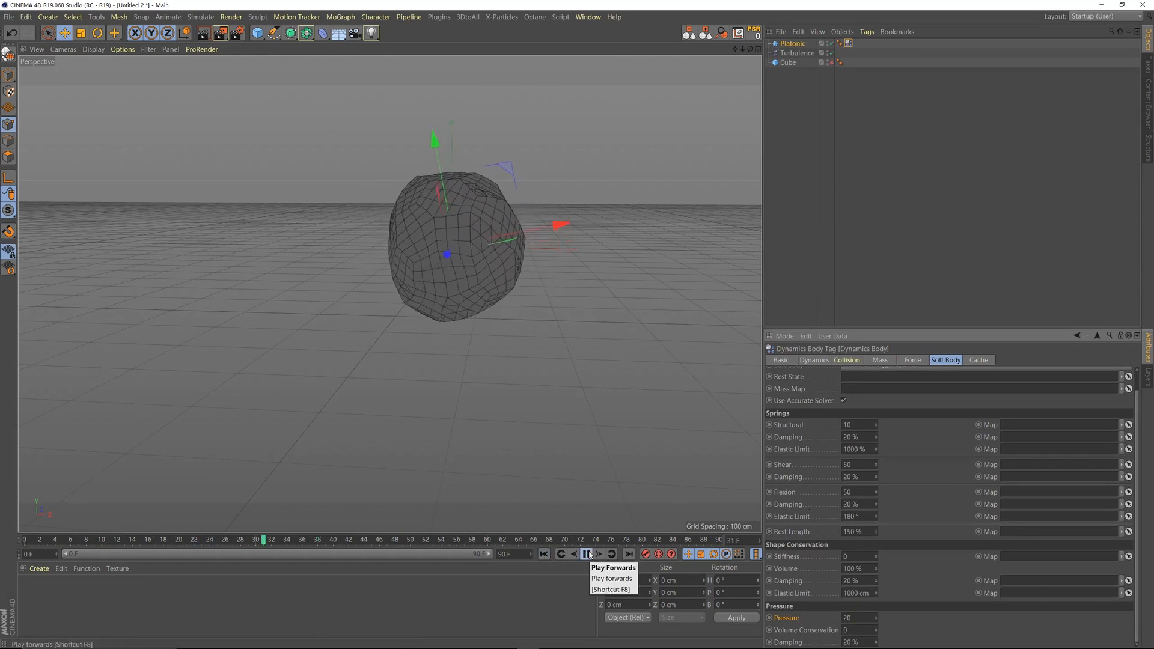
{"action": "left_click", "coordinate": [587, 554]}
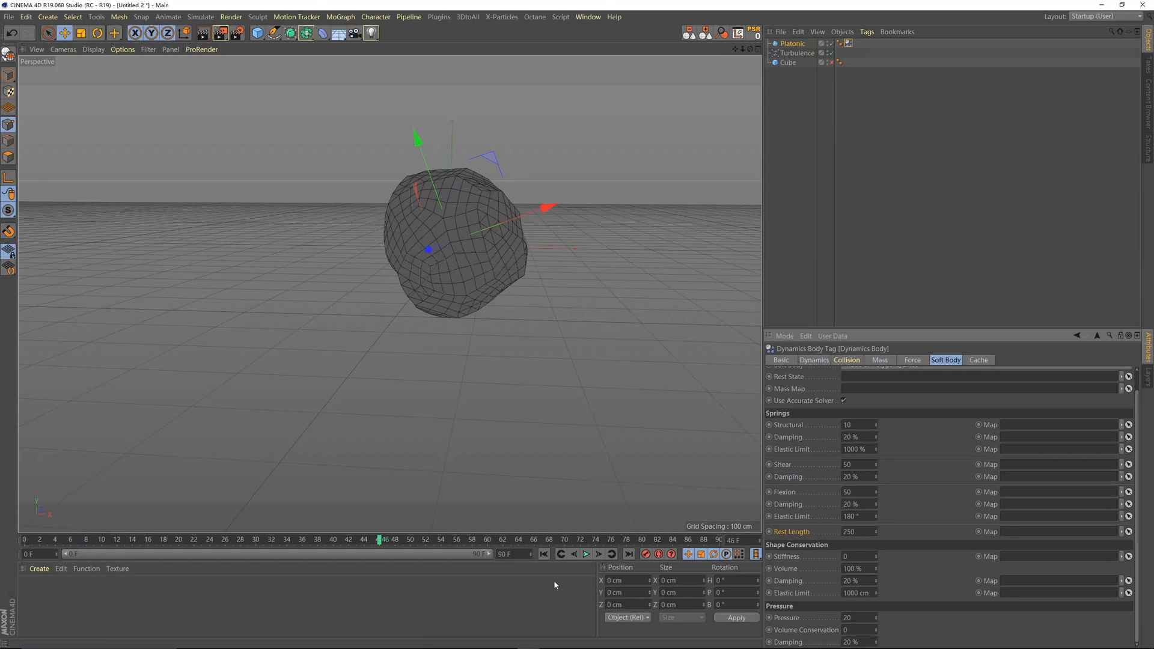
Set the soft body springs' Rest Length to 250 % and play the simulation from the first frame.
{"action": "left_click", "coordinate": [544, 554]}
{"action": "left_click", "coordinate": [586, 554]}
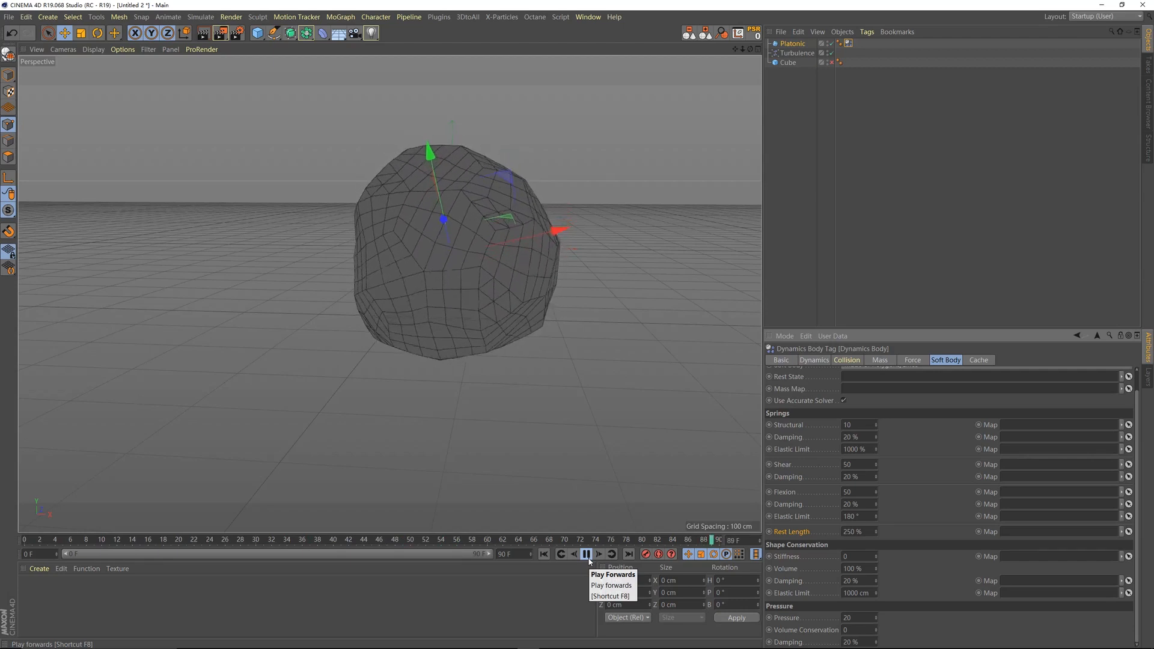
{"action": "left_click", "coordinate": [588, 556]}
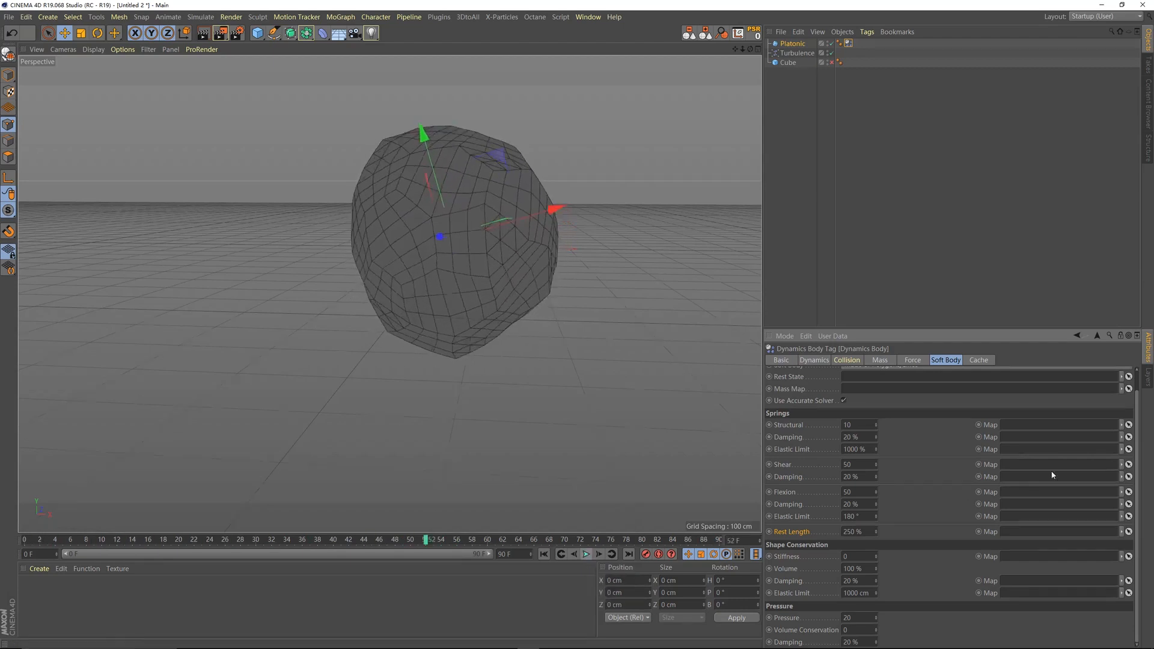
Set the soft body's Structural spring value to 1 and play the simulation from the first frame.
{"action": "left_click", "coordinate": [864, 426]}
{"action": "type", "text": "1"}
{"action": "left_click", "coordinate": [544, 555]}
{"action": "left_click", "coordinate": [587, 554]}
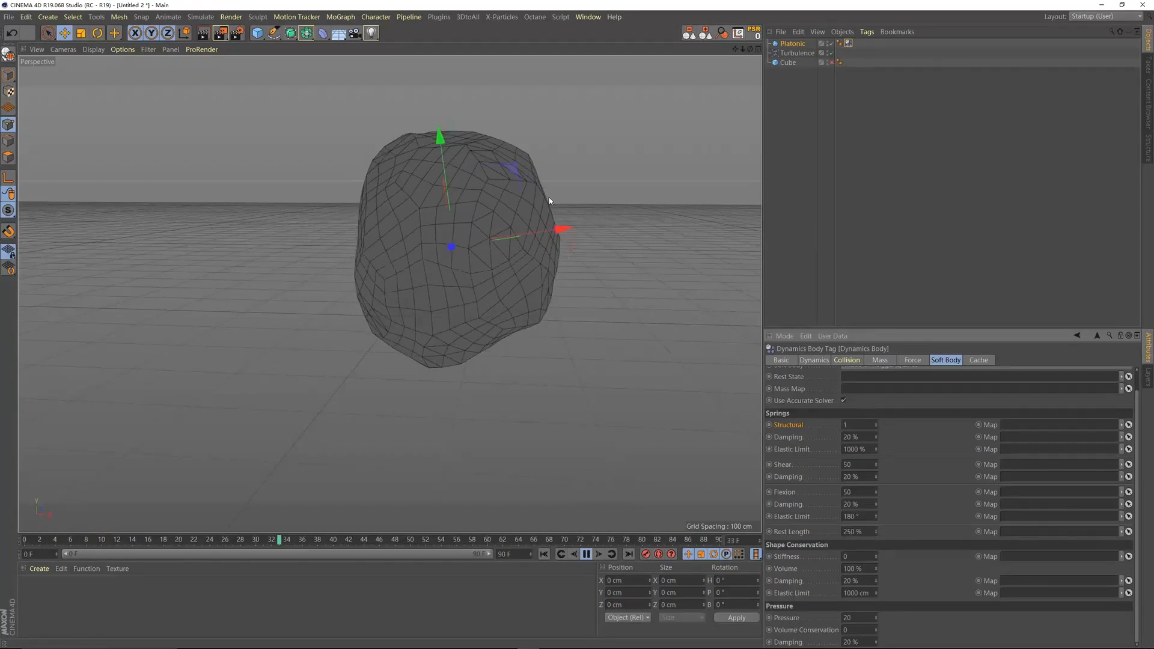
Set the Turbulence object's Scale to about 111 % and play the simulation from the first frame.
{"action": "left_click", "coordinate": [793, 53]}
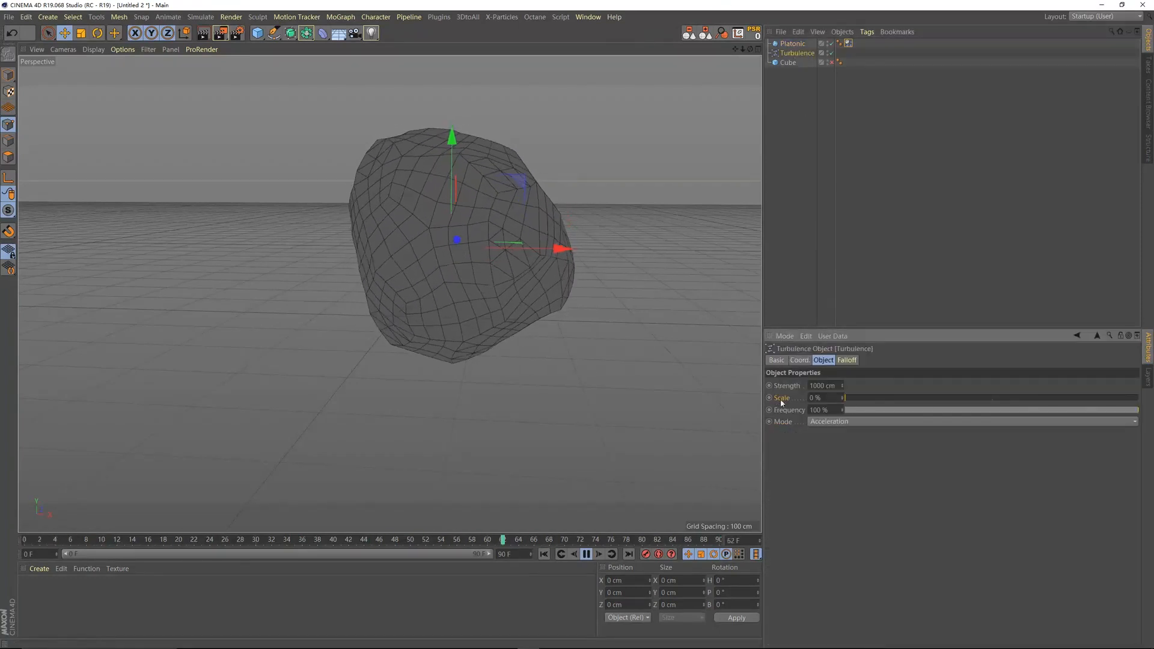
{"action": "left_click", "coordinate": [586, 554]}
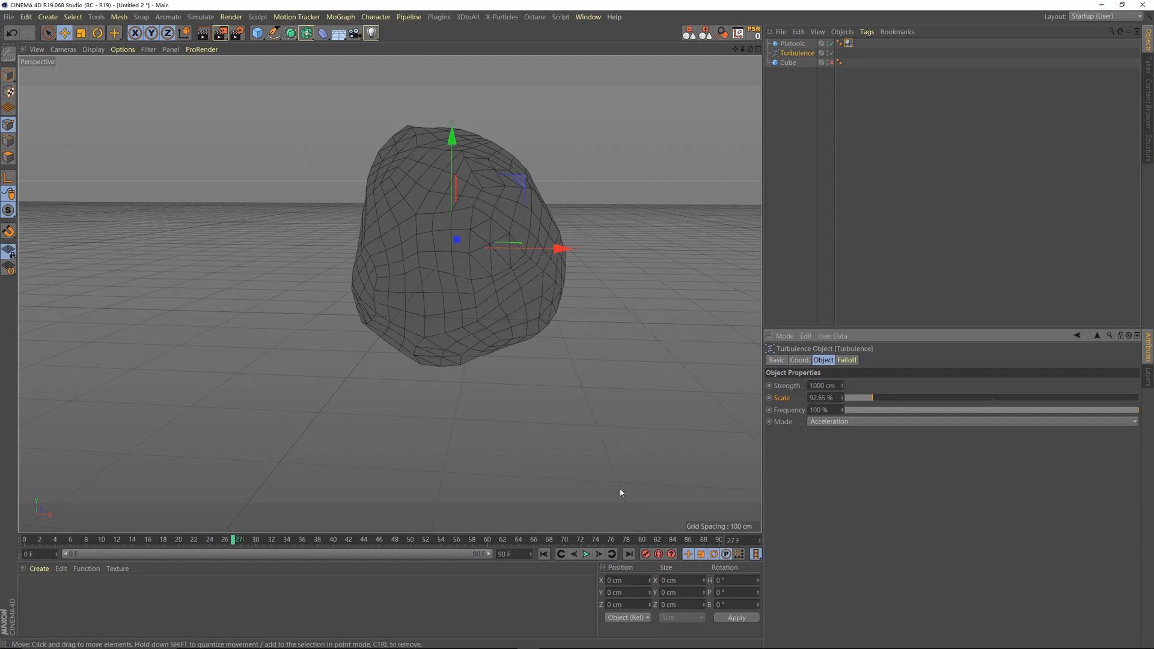
{"action": "left_click", "coordinate": [544, 556]}
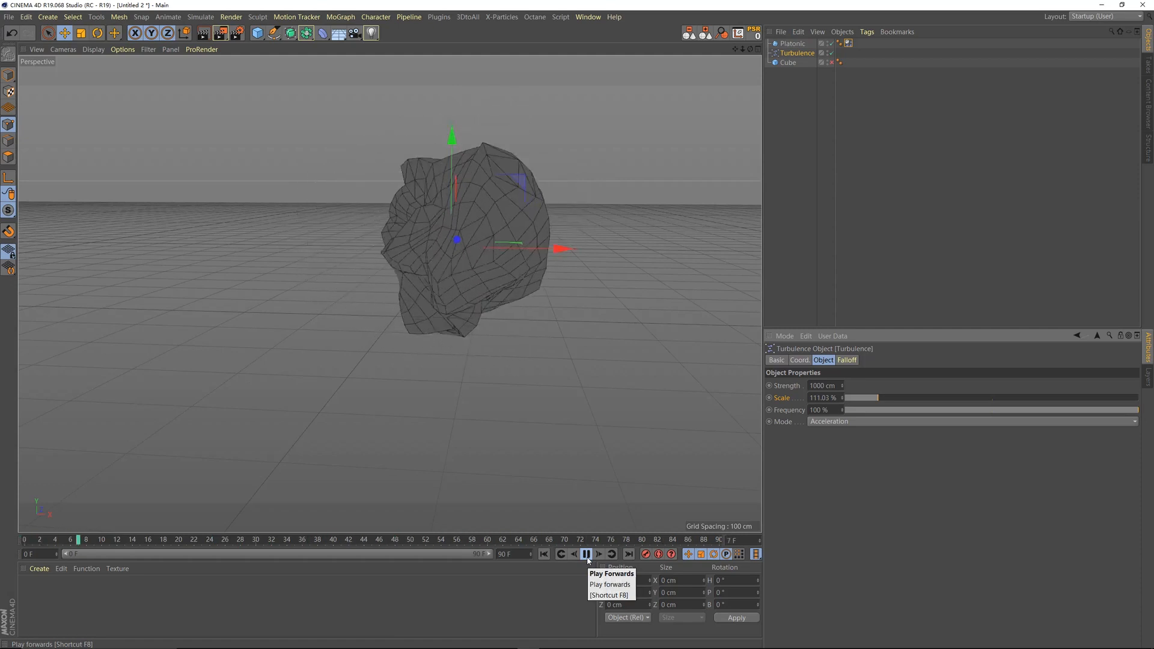
{"action": "left_click", "coordinate": [588, 559]}
Extend the timeline to 300 frames and stretch the preview range over its full length.
{"action": "left_click_drag", "start_coordinate": [512, 555], "coordinate": [486, 557]}
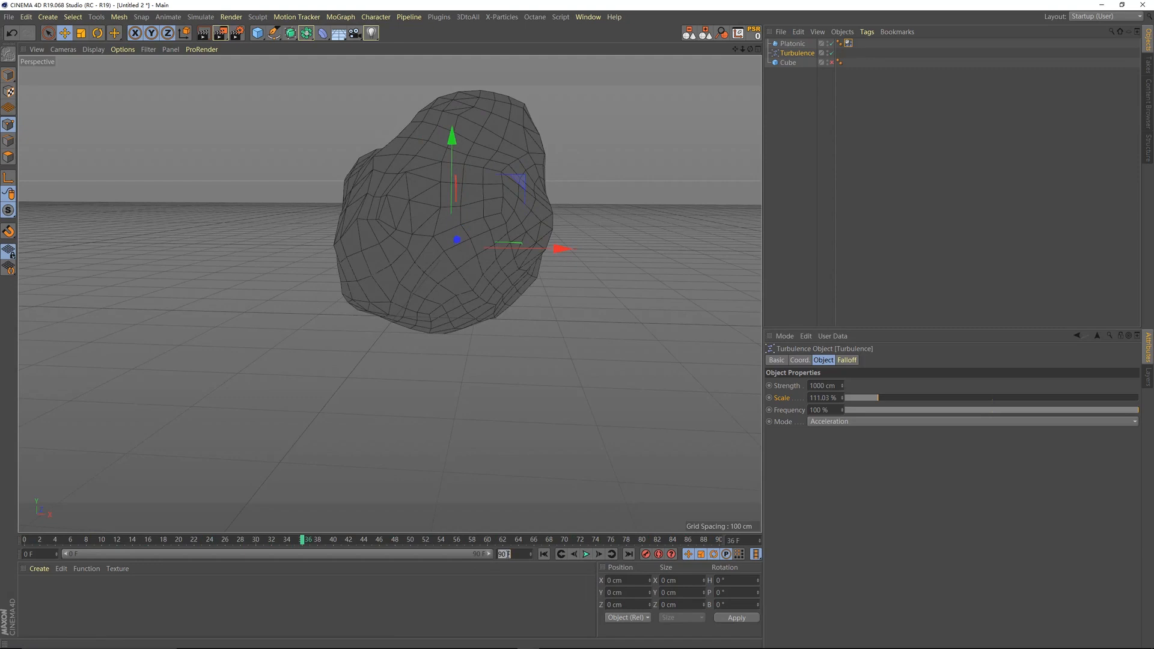
{"action": "type", "text": "300"}
{"action": "key", "text": "Return"}
{"action": "left_click_drag", "start_coordinate": [197, 557], "coordinate": [597, 566]}
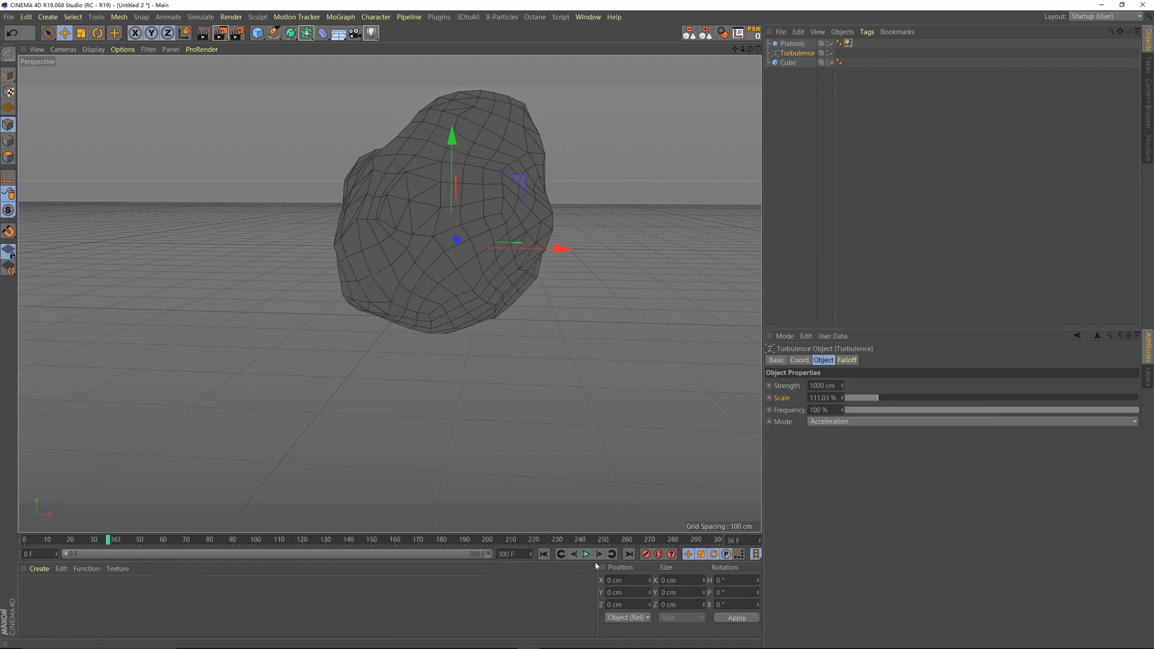
Play the simulation and raise the Turbulence object's Scale to about 180 % while it runs.
{"action": "left_click", "coordinate": [586, 555]}
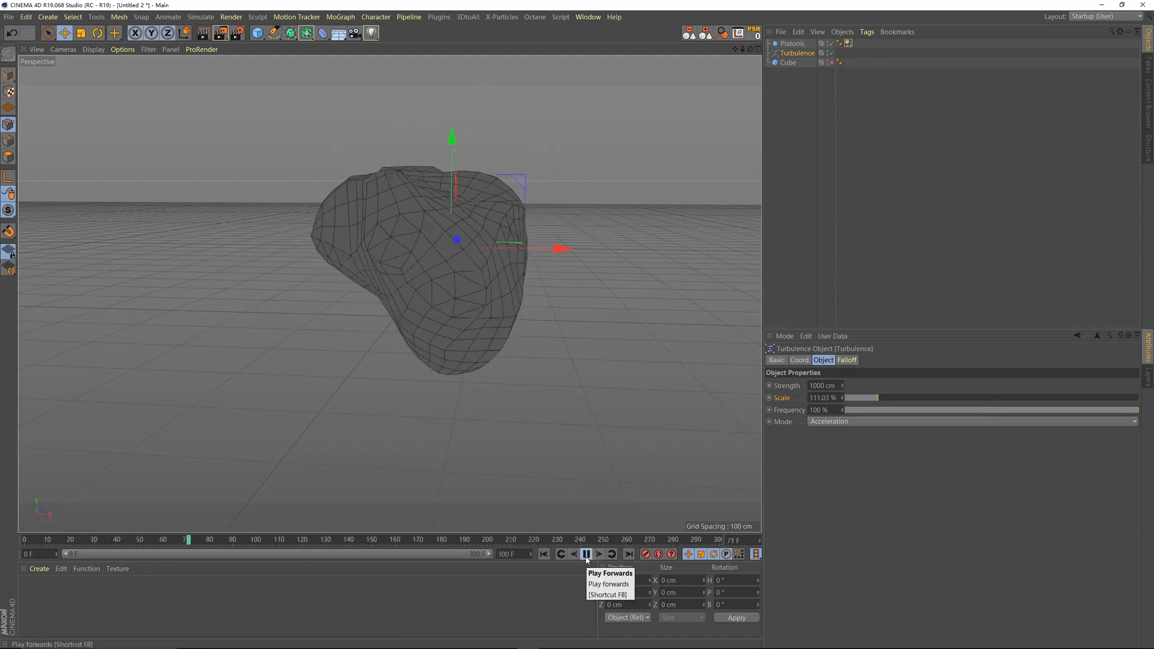
{"action": "left_click_drag", "start_coordinate": [878, 398], "coordinate": [900, 400]}
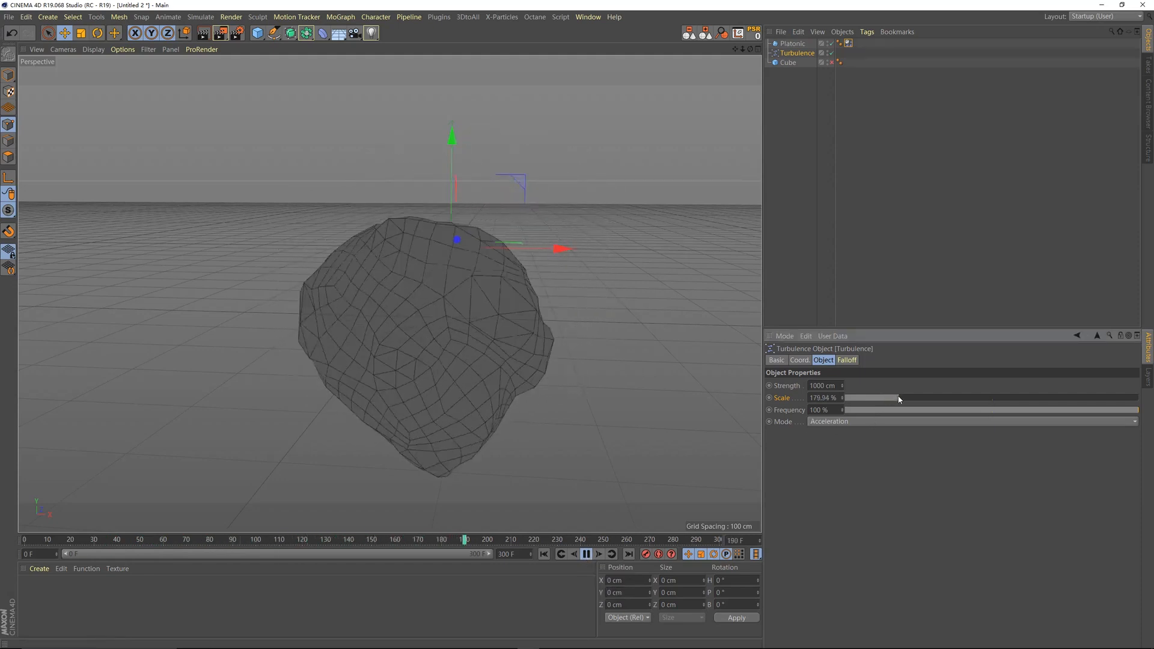
{"action": "left_click", "coordinate": [587, 554]}
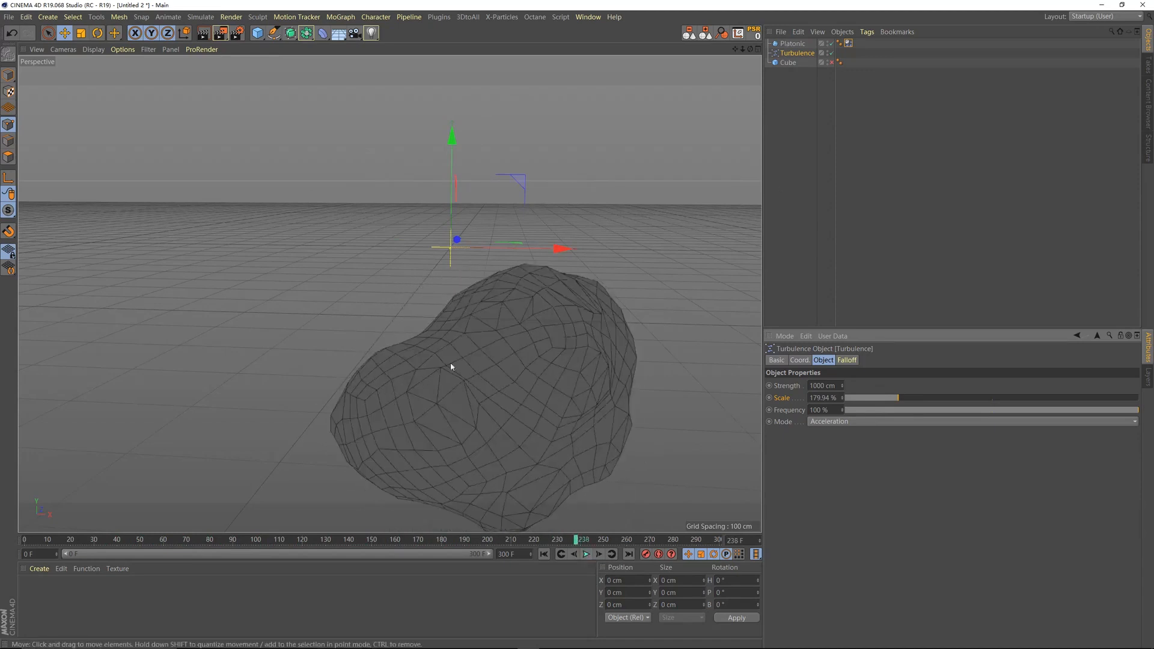
Set Follow Position to 2 on the Platonic object's Dynamics Body tag and play the simulation from the first frame.
{"action": "left_click", "coordinate": [806, 43]}
{"action": "left_click", "coordinate": [849, 43]}
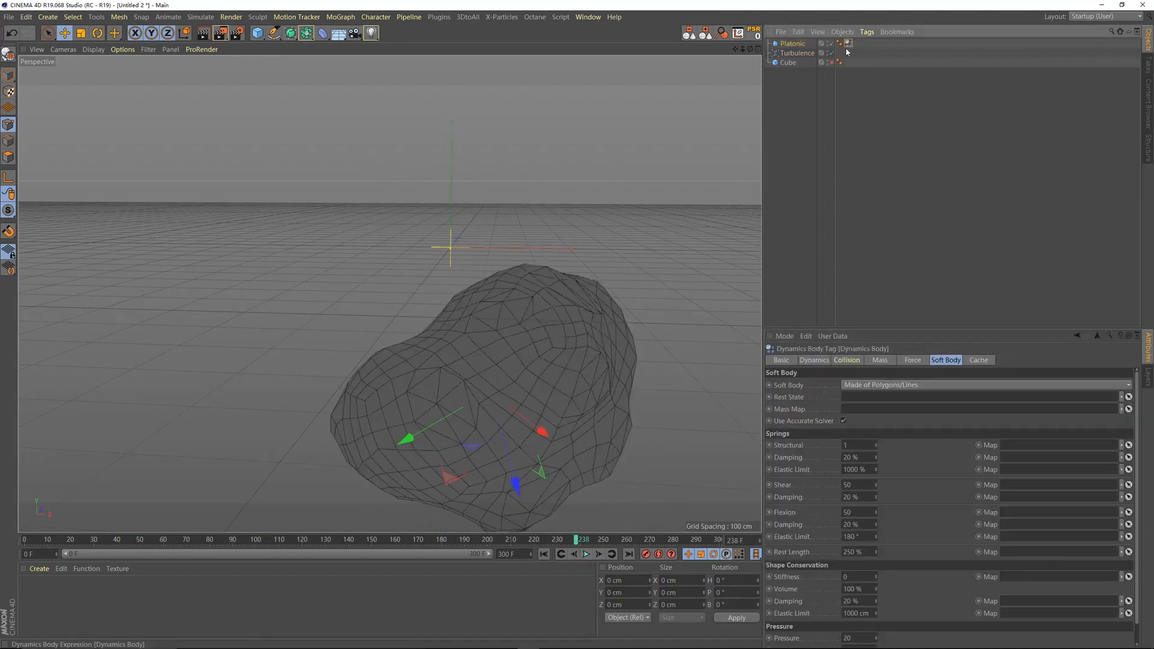
{"action": "left_click", "coordinate": [880, 361]}
{"action": "left_click", "coordinate": [908, 362]}
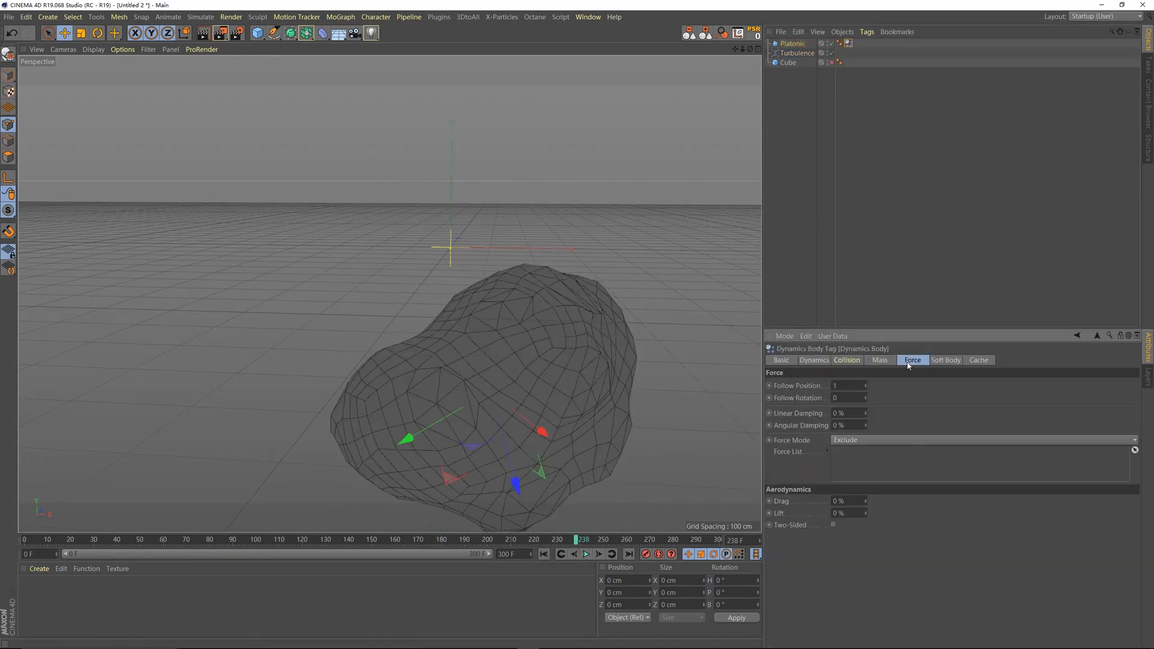
{"action": "type", "text": "2"}
{"action": "left_click", "coordinate": [544, 554]}
{"action": "left_click", "coordinate": [586, 554]}
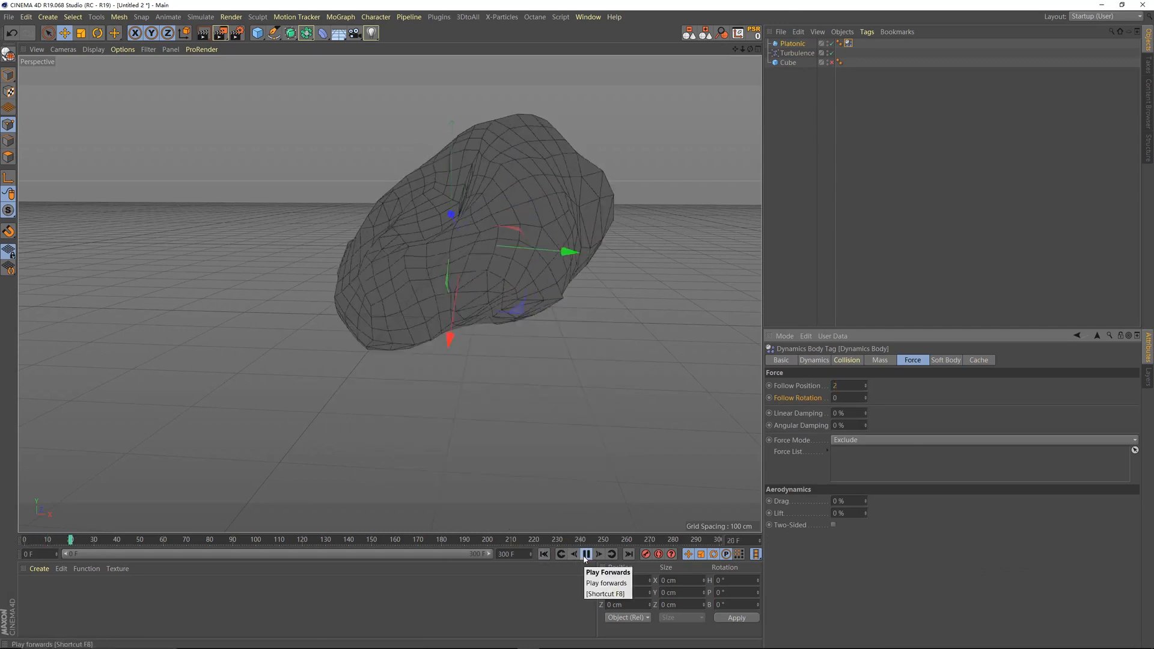
{"action": "left_click", "coordinate": [933, 170]}
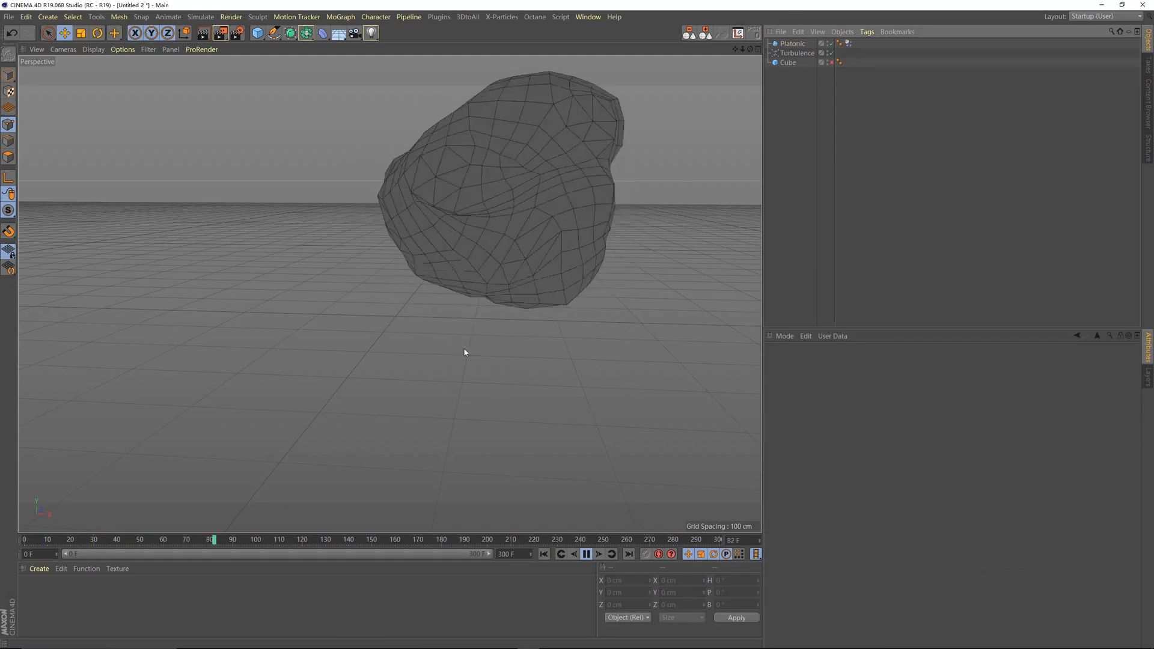
Set Follow Position to 3 on the Platonic object's Dynamics Body tag and restart the running simulation.
{"action": "left_click", "coordinate": [848, 44]}
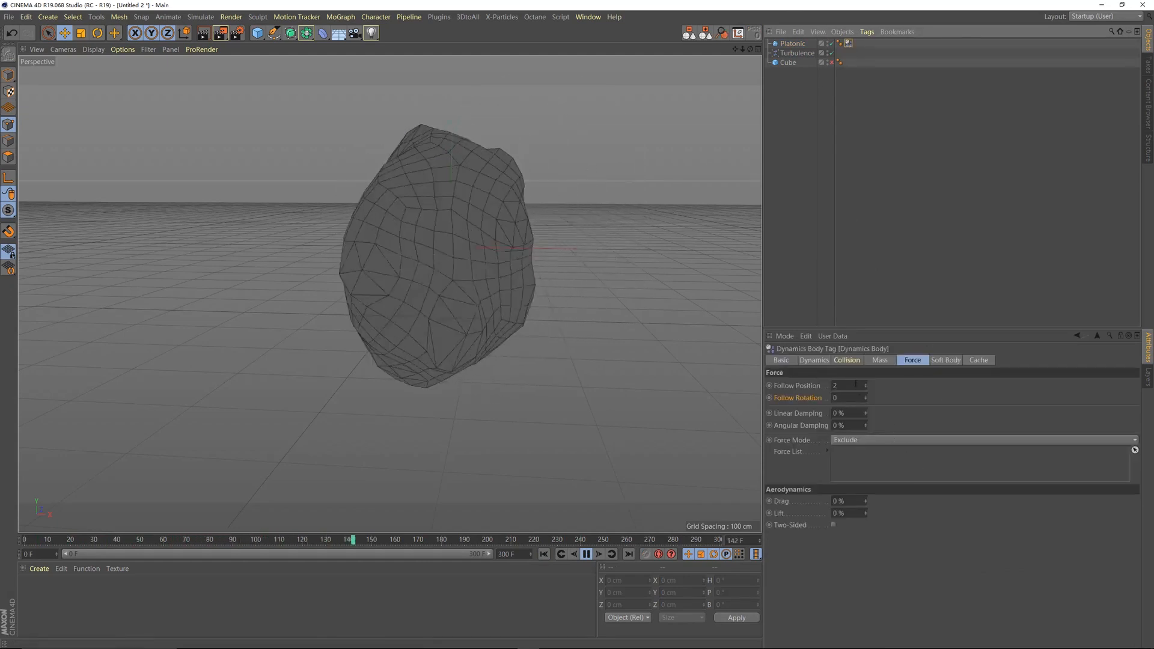
{"action": "double_click", "coordinate": [856, 384]}
{"action": "type", "text": "3"}
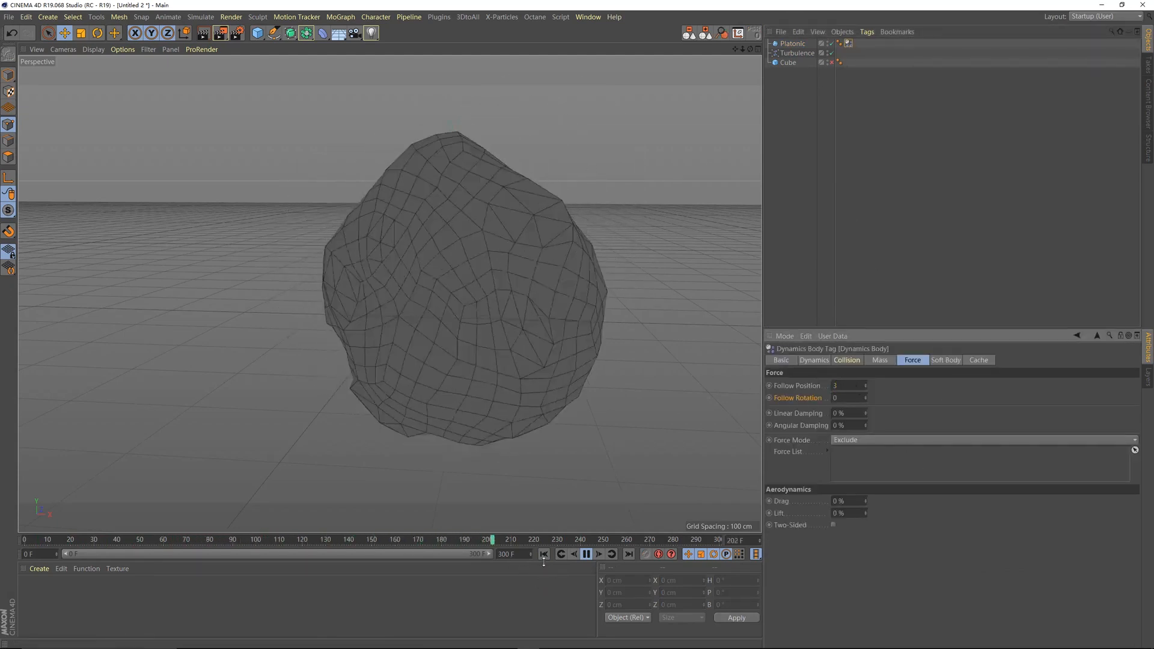
{"action": "left_click", "coordinate": [544, 554]}
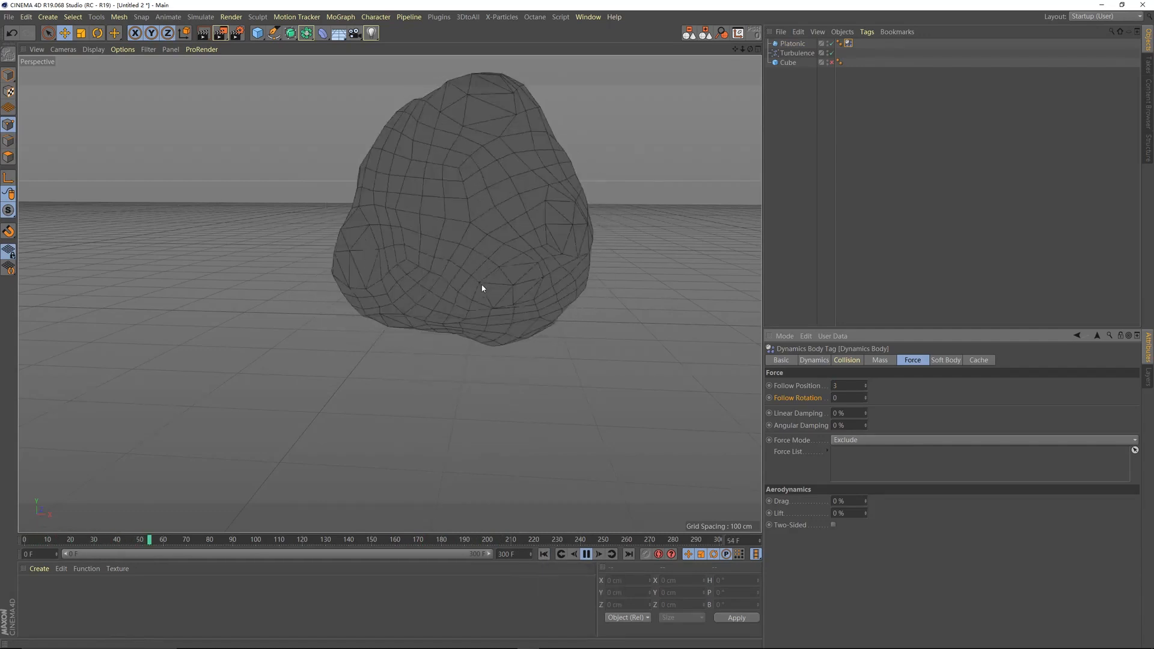
Set the Turbulence object's Strength to 500 cm and restart the running simulation.
{"action": "left_click", "coordinate": [797, 53]}
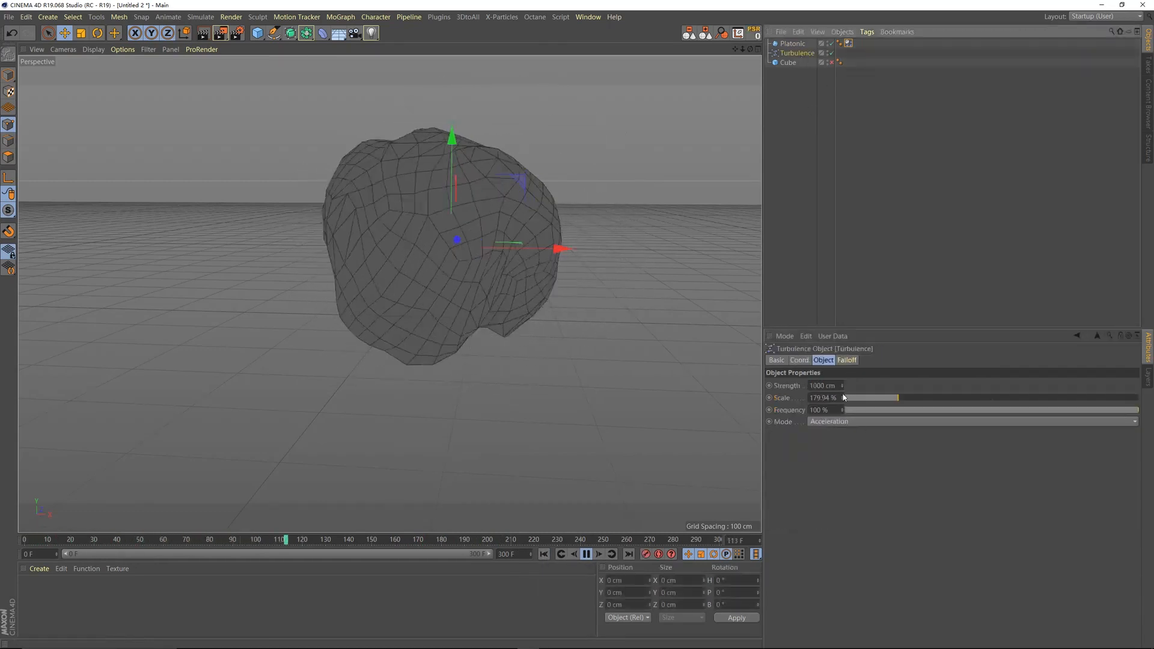
{"action": "double_click", "coordinate": [821, 385]}
{"action": "type", "text": "500"}
{"action": "key", "text": "Return"}
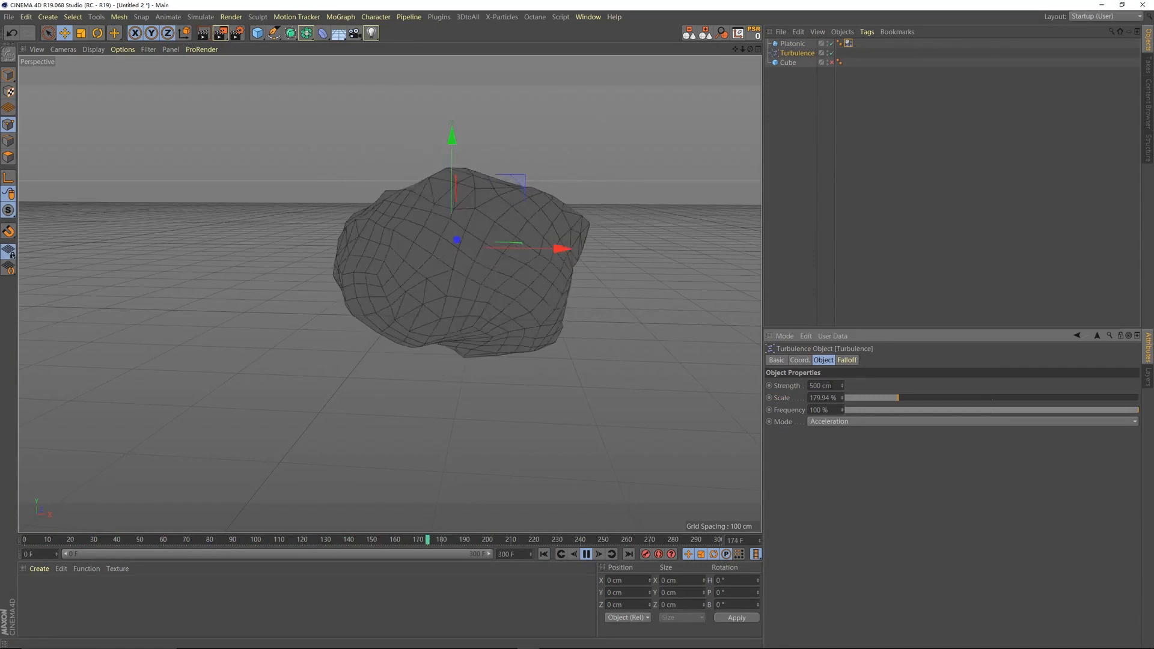
{"action": "left_click", "coordinate": [544, 554]}
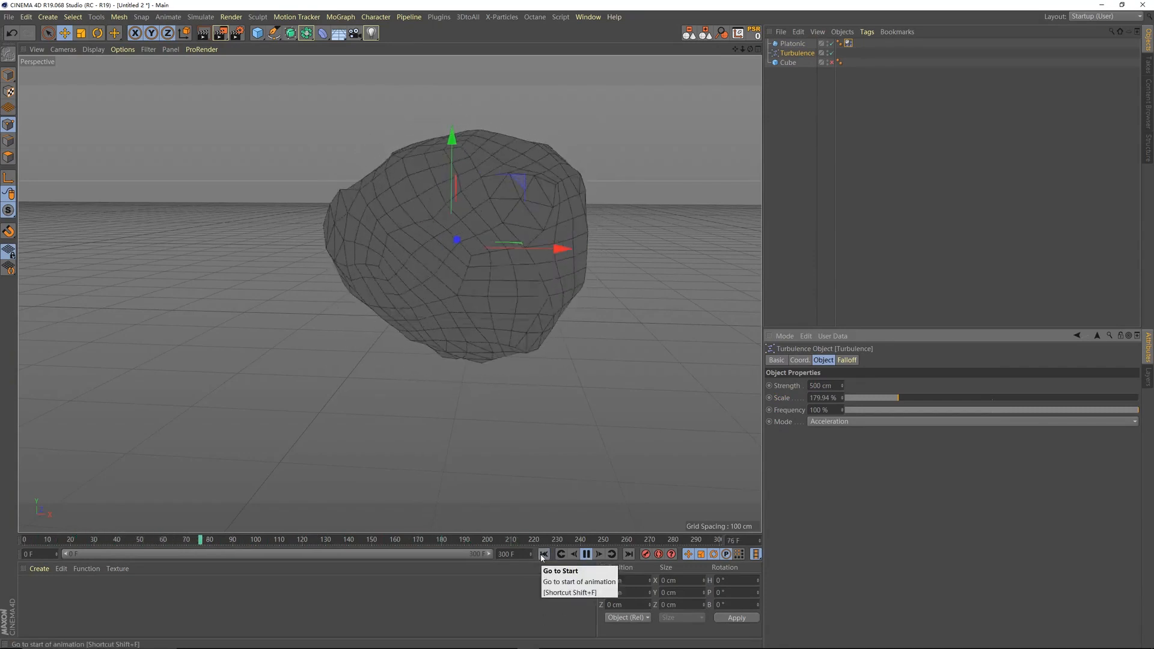
Set the Pressure of the Platonic object's soft body to 10 and restart the running simulation.
{"action": "left_click", "coordinate": [849, 43]}
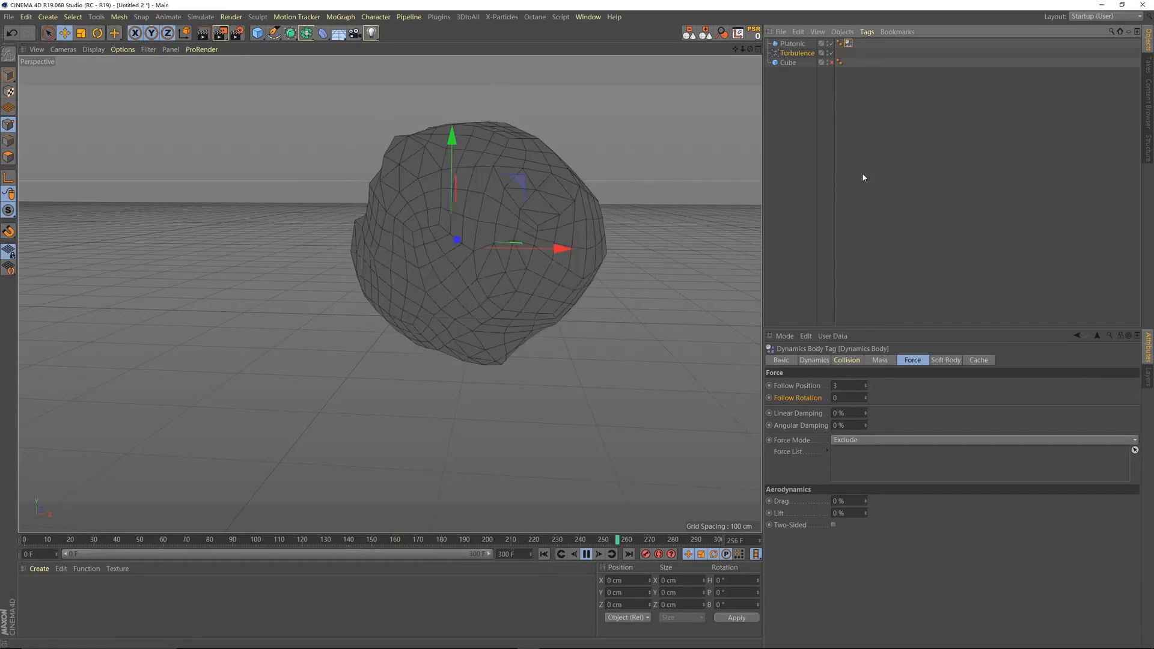
{"action": "left_click", "coordinate": [941, 363]}
{"action": "scroll", "coordinate": [1104, 420], "scroll_direction": "down", "scroll_amount": 1}
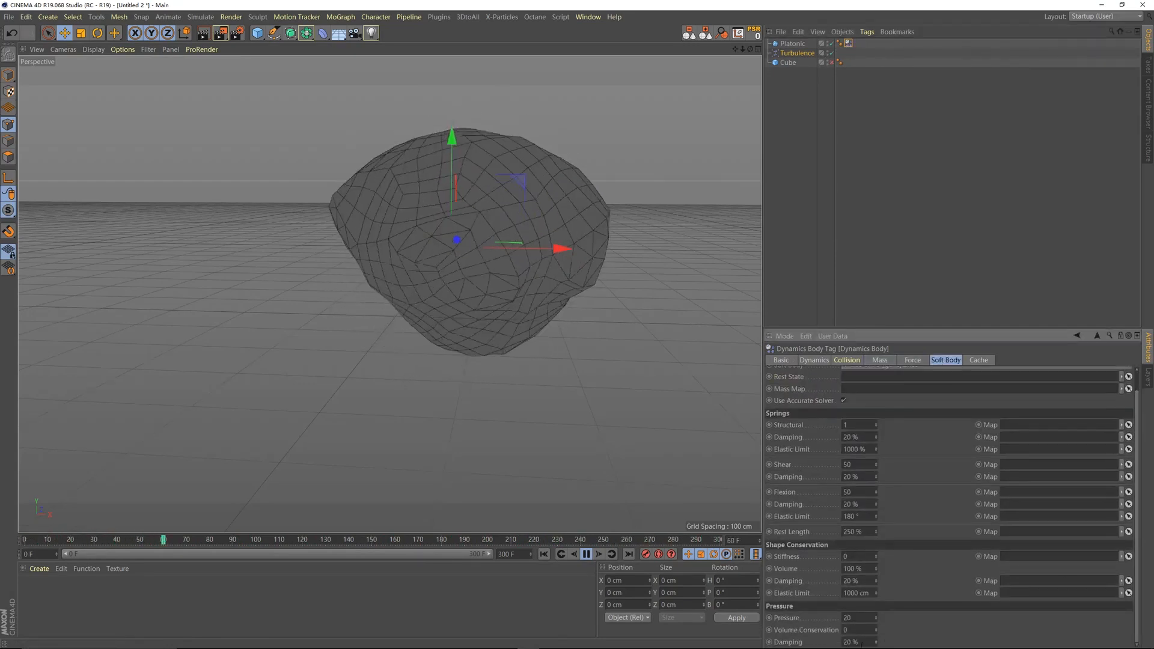
{"action": "double_click", "coordinate": [848, 618]}
{"action": "type", "text": "10"}
{"action": "key", "text": "Return"}
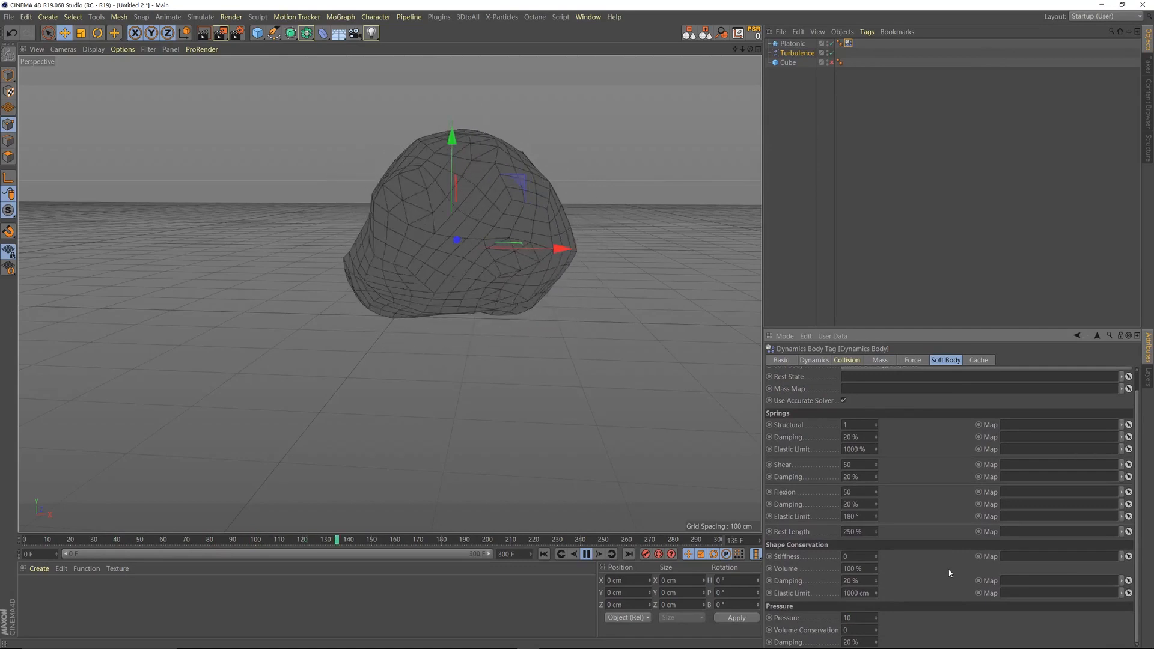
{"action": "left_click", "coordinate": [544, 553]}
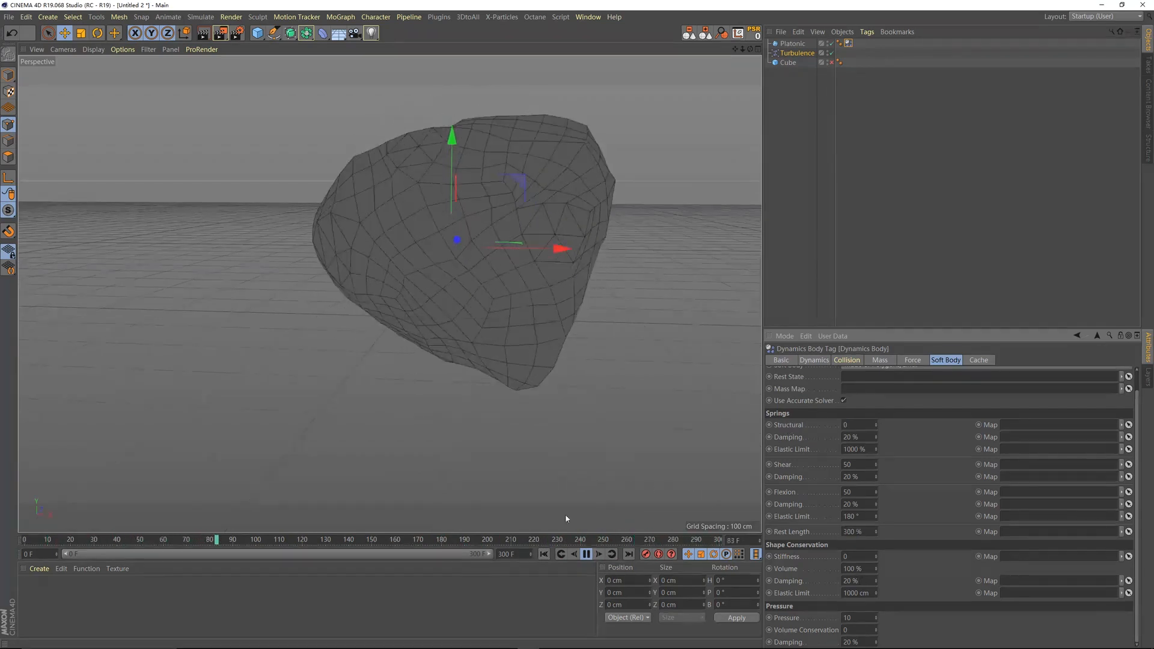
Set the Platonic soft body's Rest Length to 200% and its Pressure to 5, restarting the running simulation.
{"action": "left_click", "coordinate": [544, 555]}
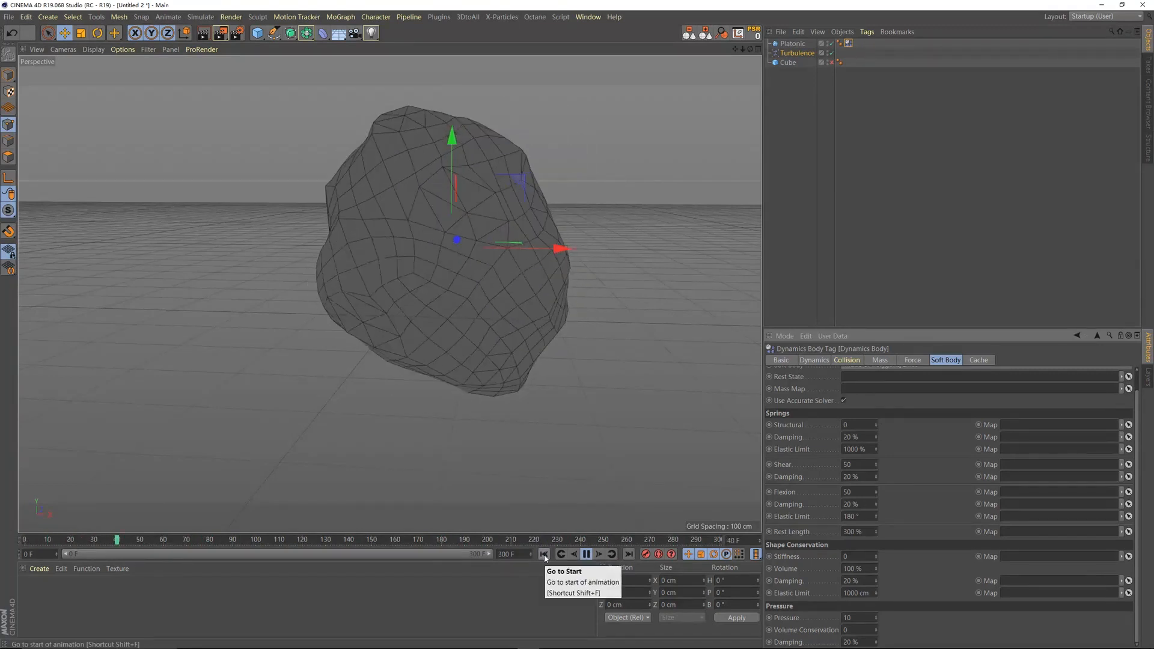
{"action": "double_click", "coordinate": [862, 532]}
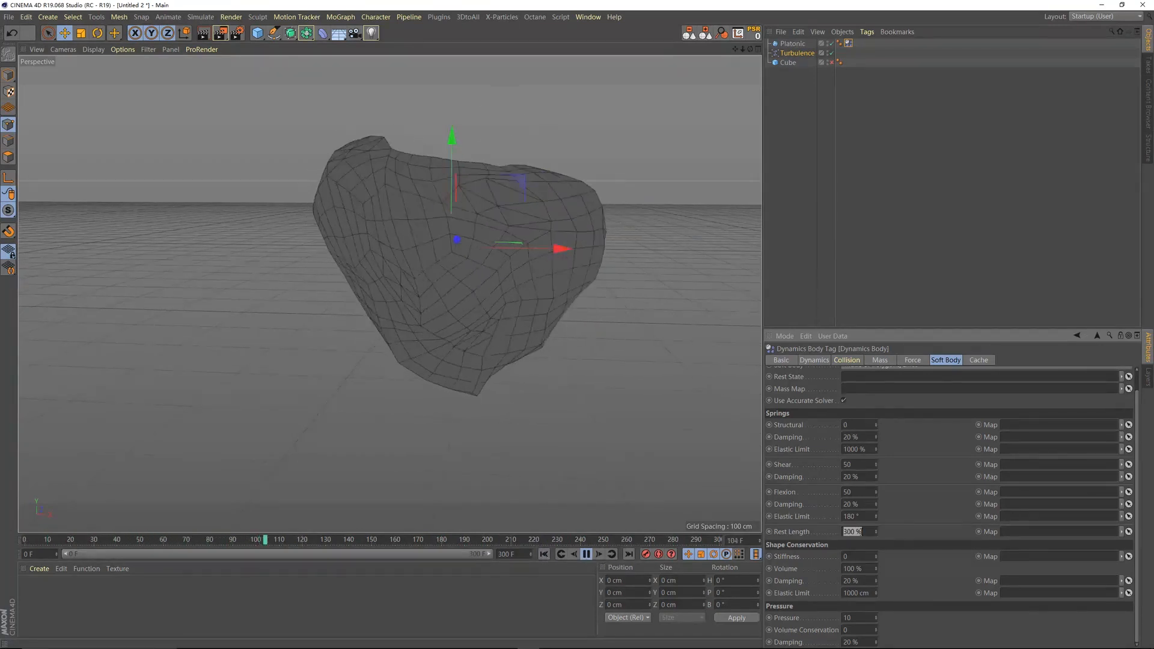
{"action": "type", "text": "200"}
{"action": "key", "text": "Return"}
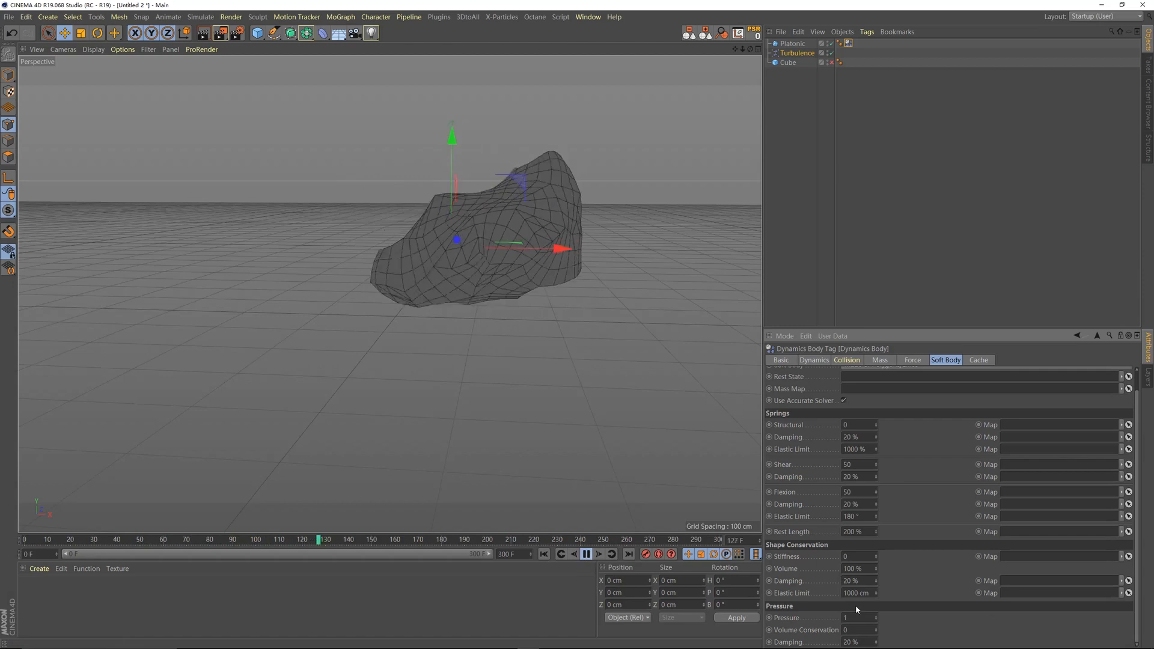
{"action": "type", "text": "5"}
{"action": "key", "text": "Return"}
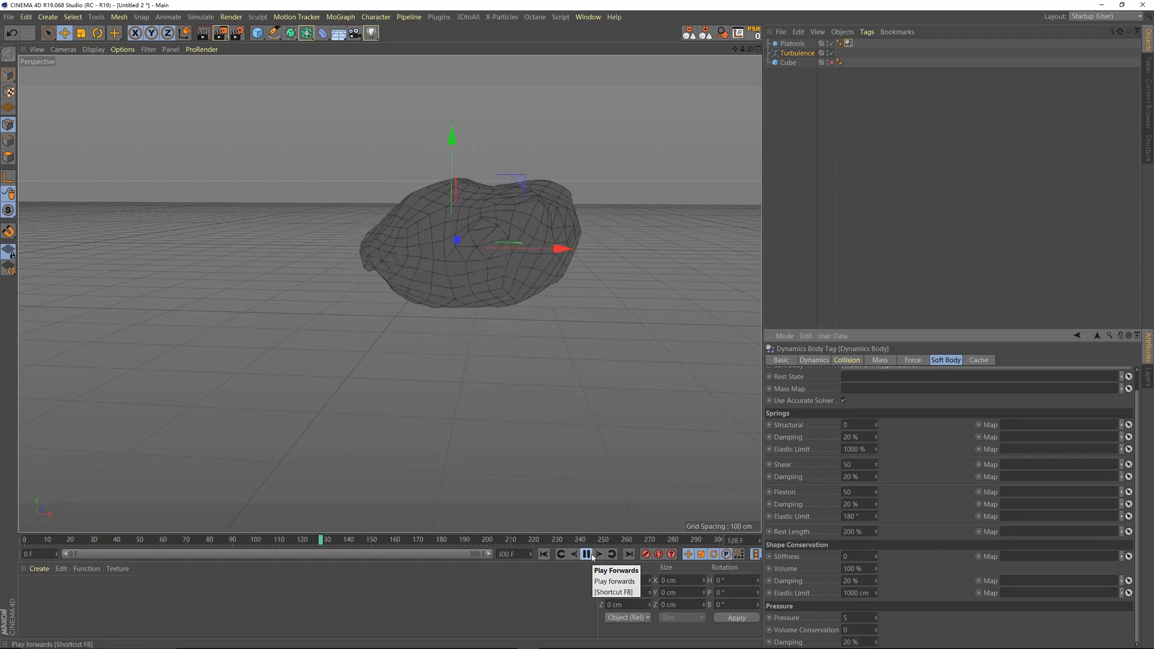
Set the Turbulence object's Strength to 400 cm and Scale to about 273%, and return the simulation to the first frame.
{"action": "left_click", "coordinate": [797, 53]}
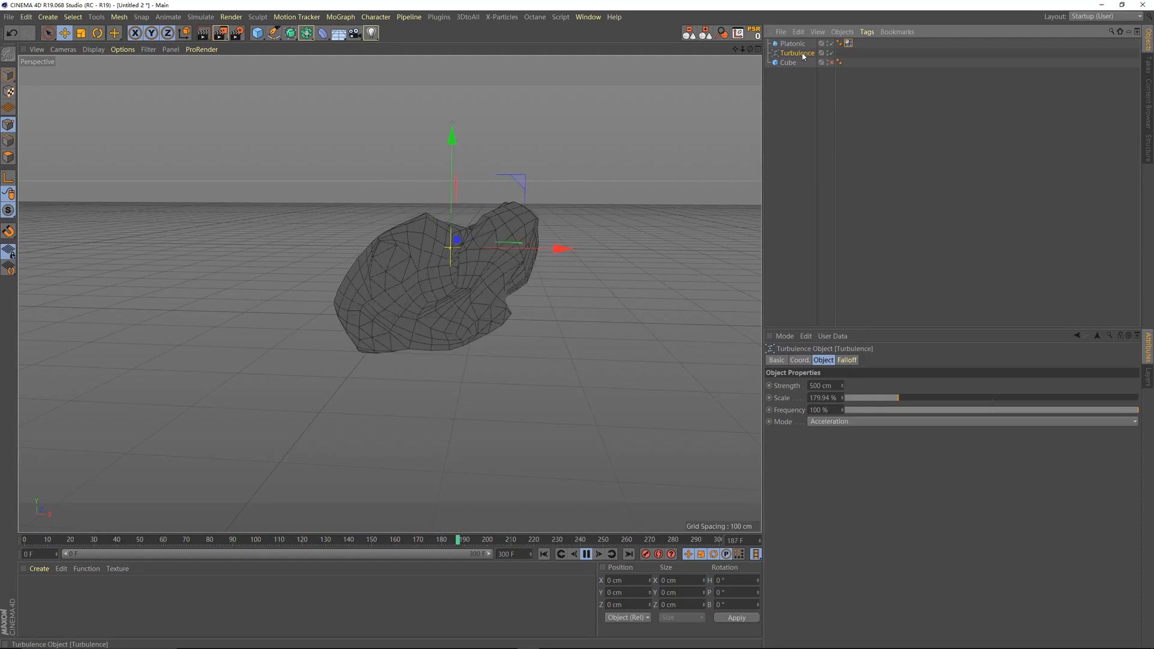
{"action": "left_click", "coordinate": [823, 385]}
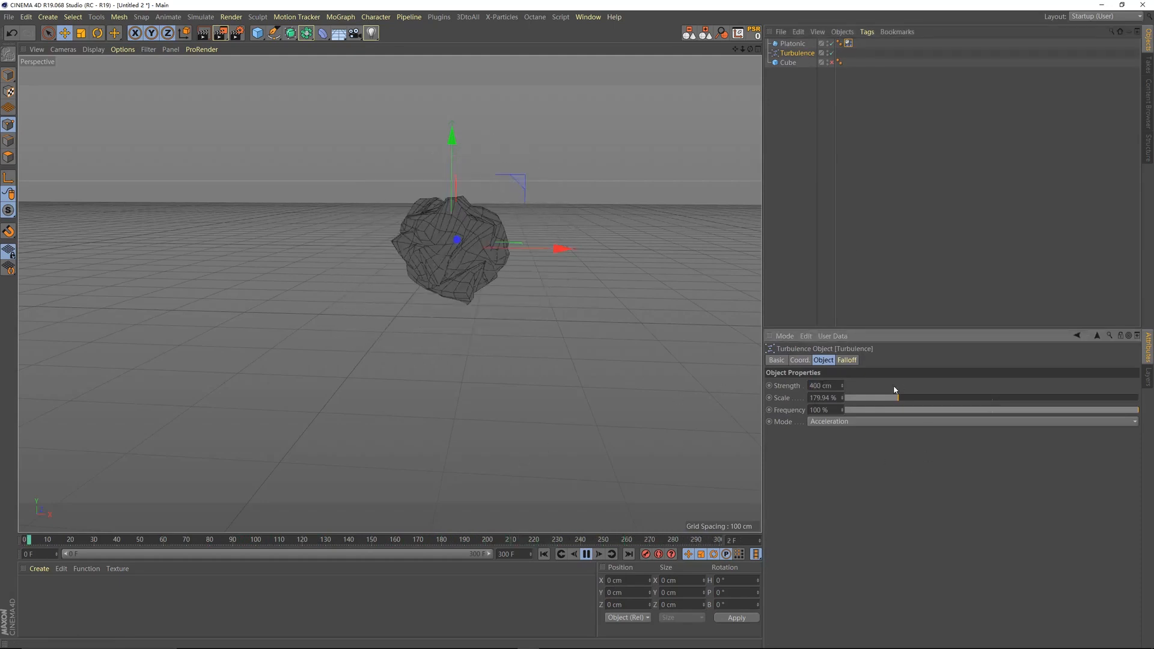
{"action": "left_click_drag", "start_coordinate": [856, 404], "coordinate": [906, 403]}
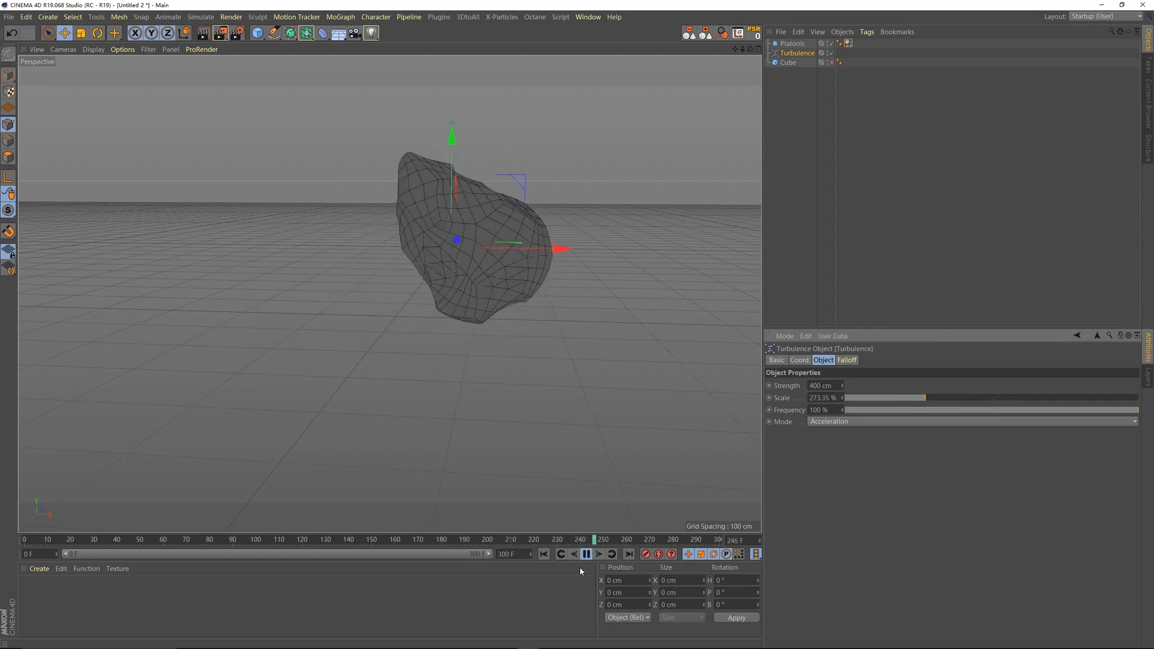
{"action": "left_click", "coordinate": [544, 554]}
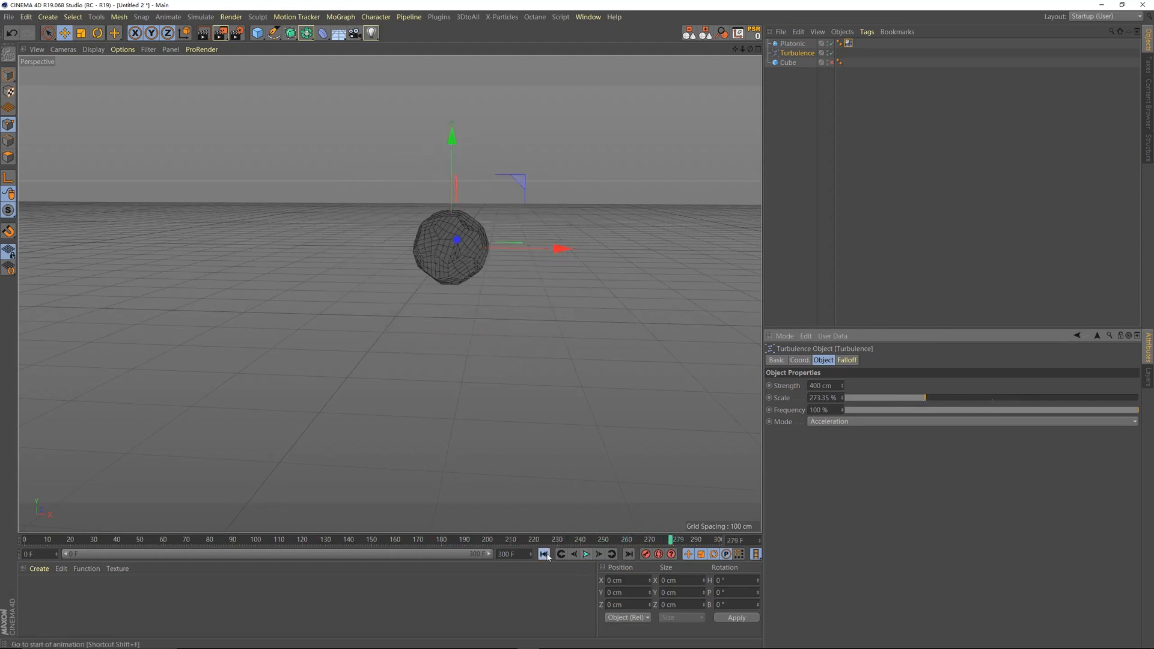
Change the Platonic object's Type to Hexa, play the simulation briefly and return to the first frame.
{"action": "left_click", "coordinate": [787, 63]}
{"action": "left_click", "coordinate": [792, 45]}
{"action": "left_click", "coordinate": [825, 410]}
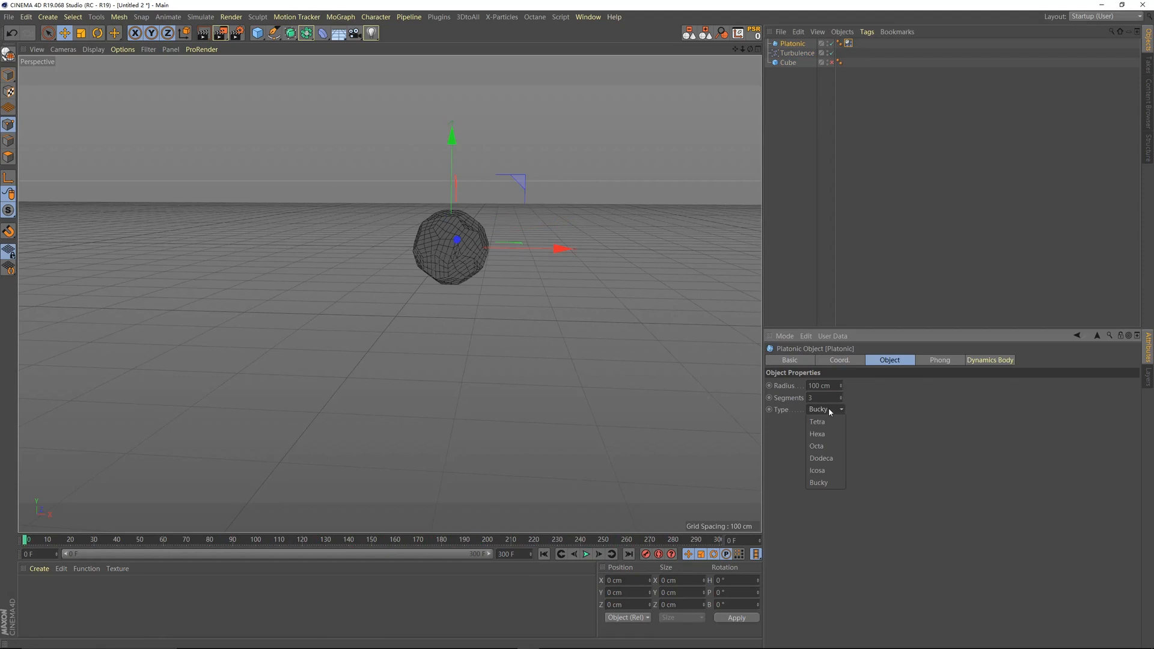
{"action": "left_click", "coordinate": [832, 444]}
{"action": "left_click", "coordinate": [588, 559]}
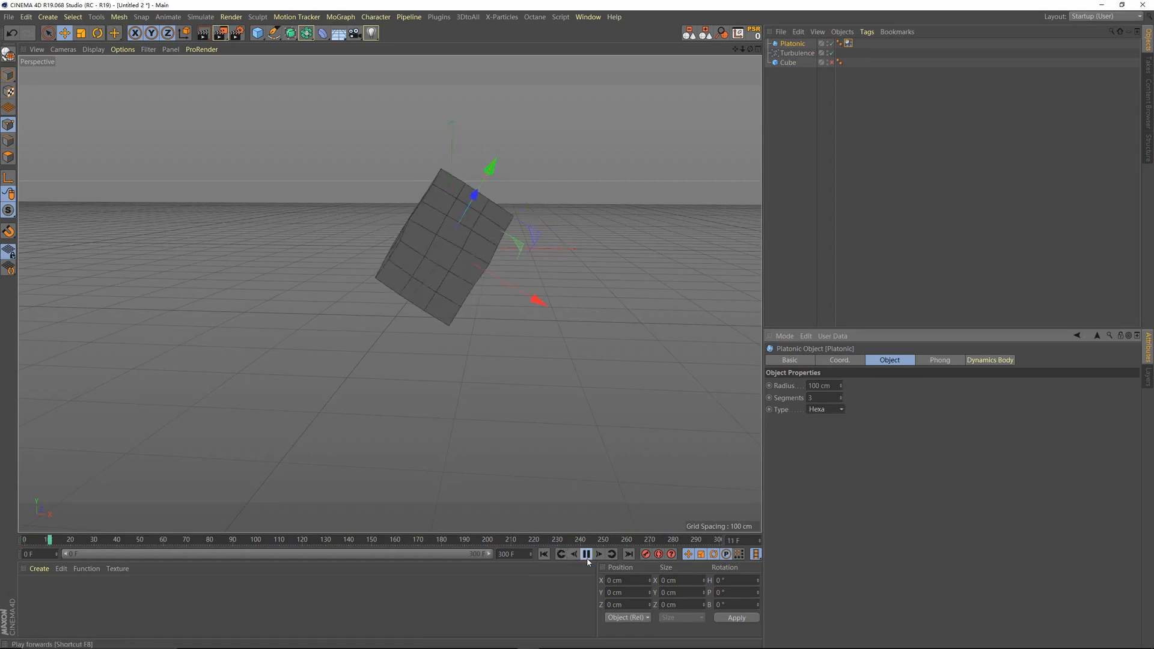
{"action": "left_click", "coordinate": [544, 554]}
Change the Platonic object's Type to Tetra, play the simulation and rewind it to the first frame.
{"action": "left_click", "coordinate": [818, 421]}
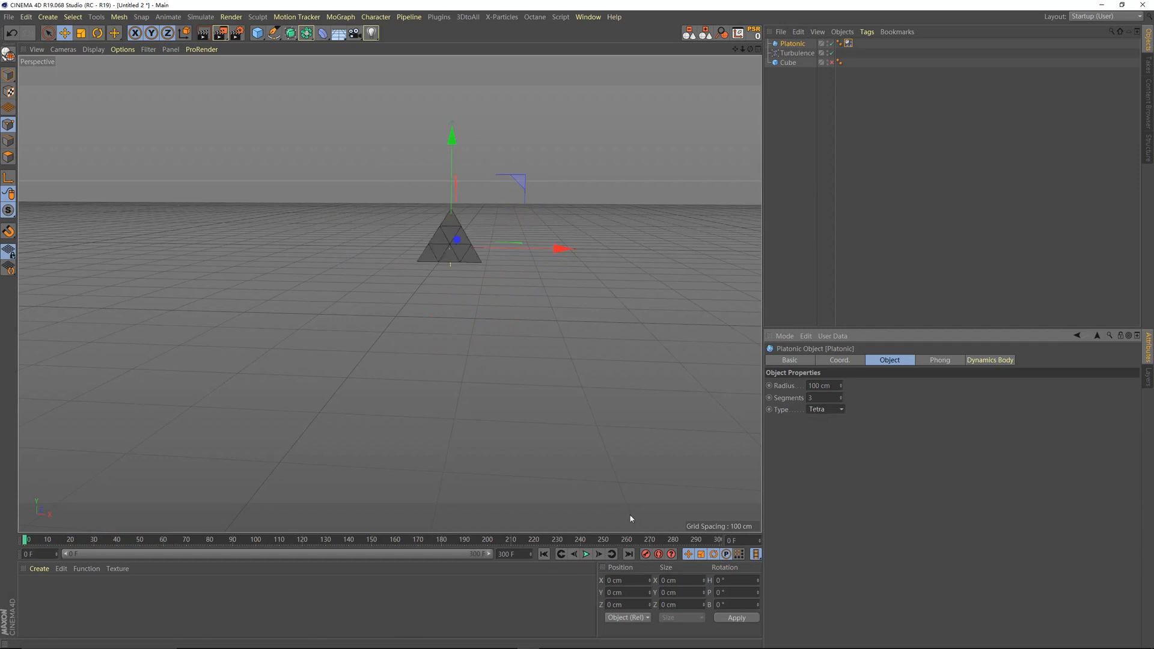
{"action": "left_click", "coordinate": [586, 553]}
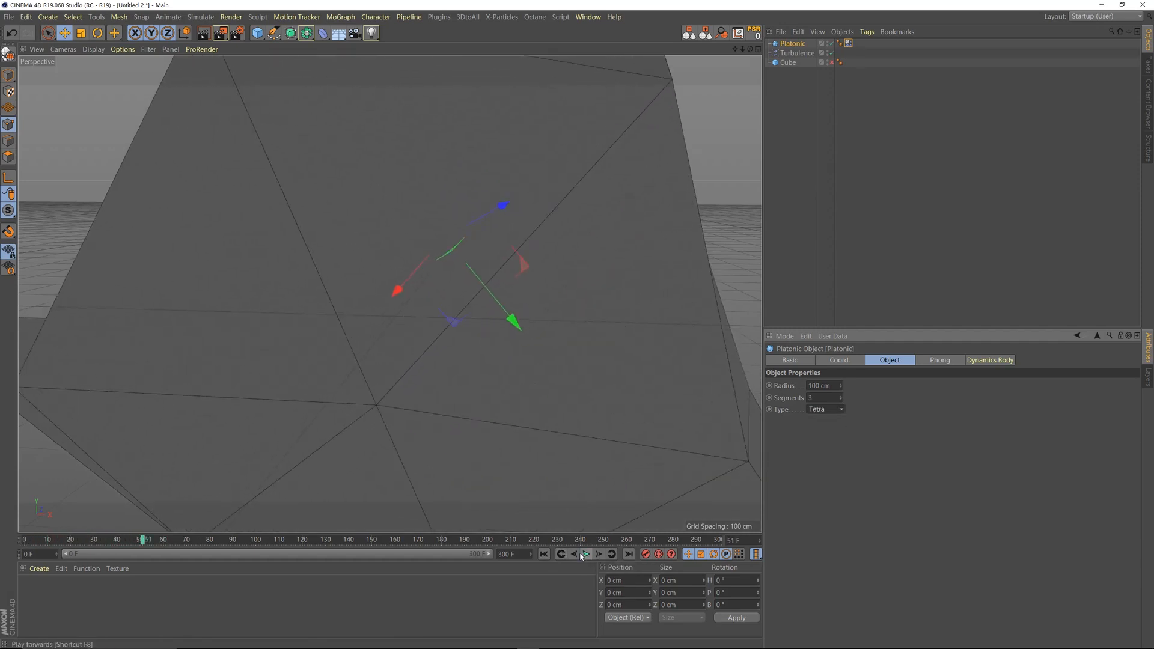
{"action": "left_click", "coordinate": [544, 554]}
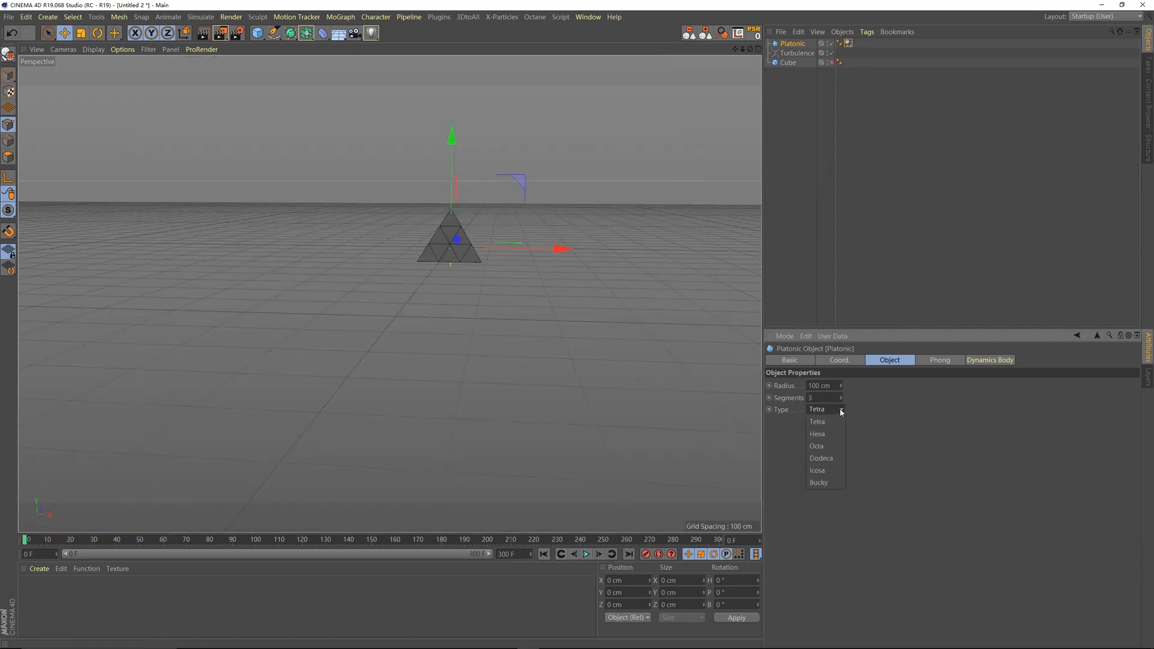
Change the Platonic object's Type to Icosa, play the simulation and rewind it to the start.
{"action": "left_click", "coordinate": [817, 471]}
{"action": "left_click", "coordinate": [586, 553]}
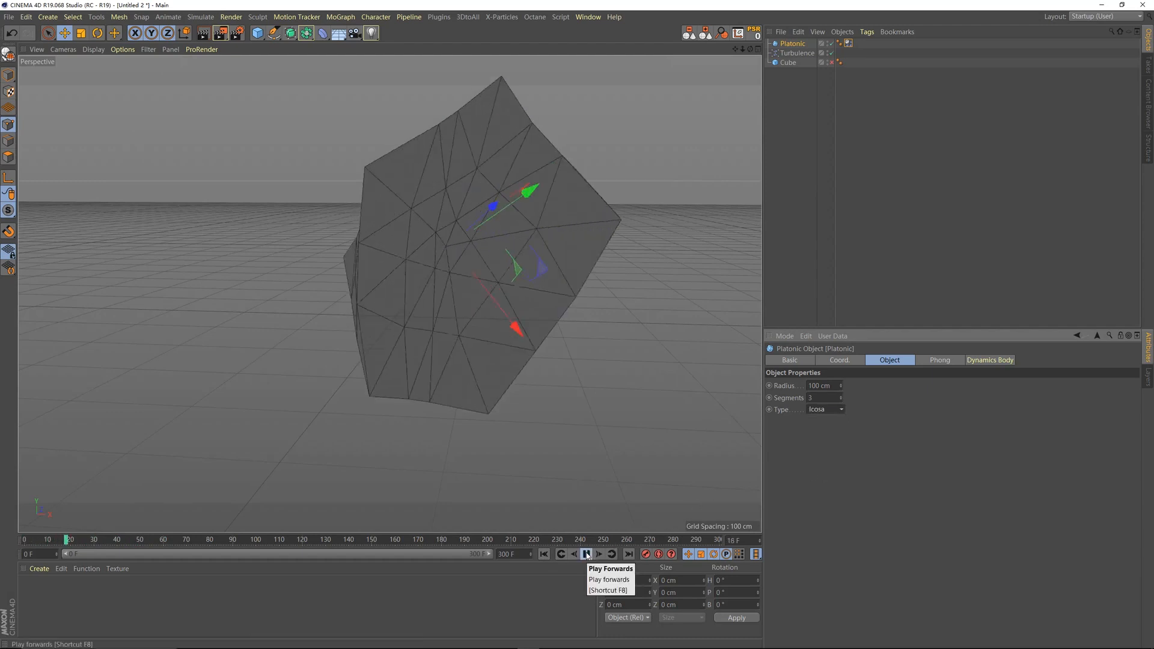
{"action": "left_click", "coordinate": [545, 553]}
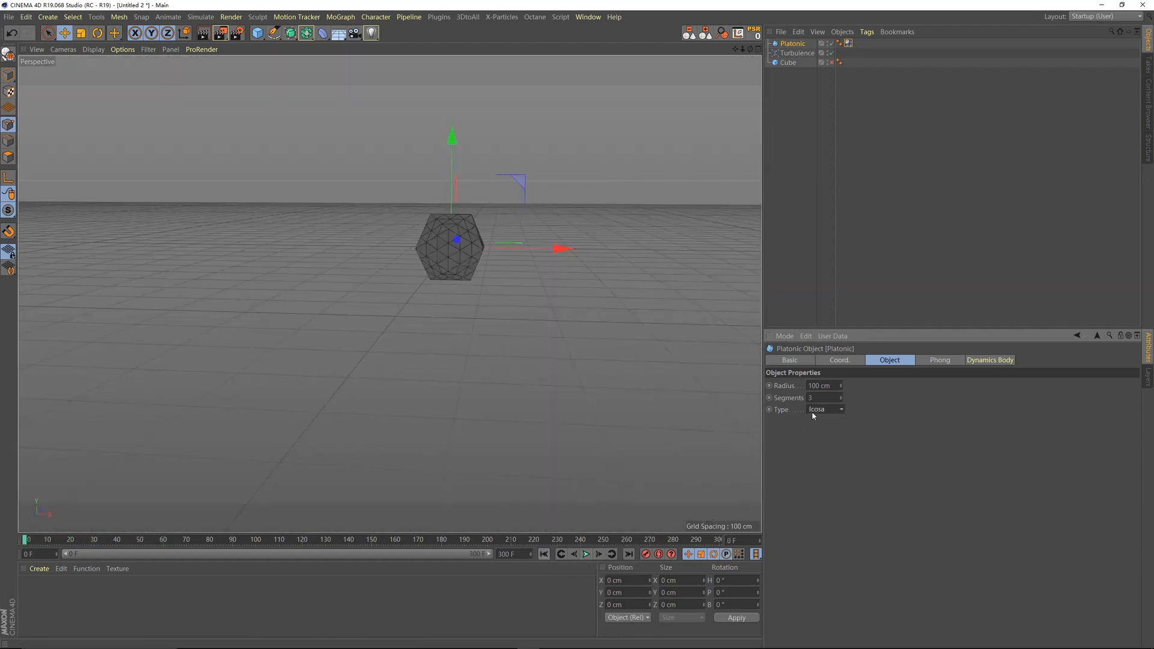
Set the Platonic object's Type back to Bucky, play the simulation and rewind it to the first frame.
{"action": "left_click", "coordinate": [820, 483]}
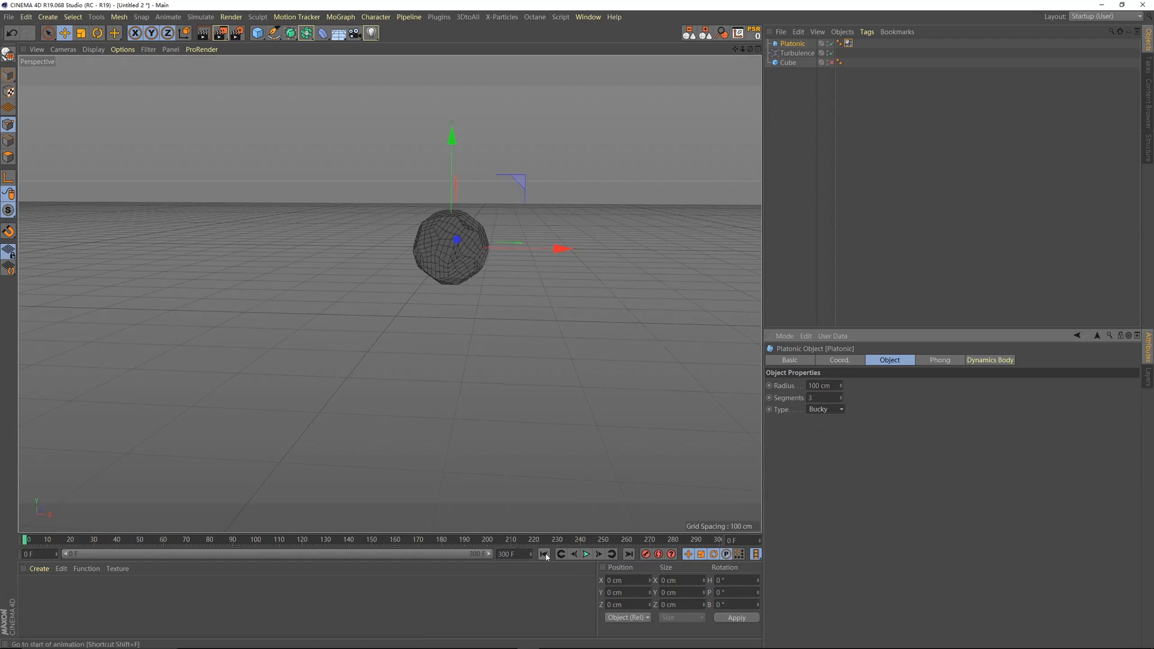
{"action": "left_click", "coordinate": [586, 553]}
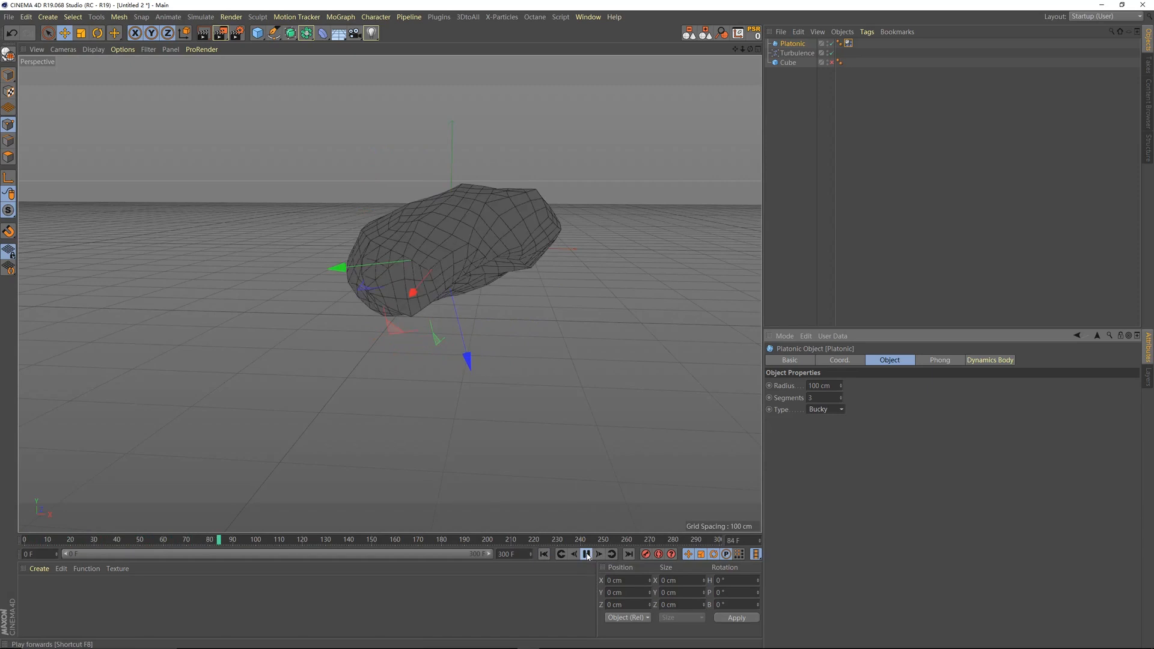
{"action": "left_click", "coordinate": [587, 553]}
{"action": "left_click", "coordinate": [553, 555]}
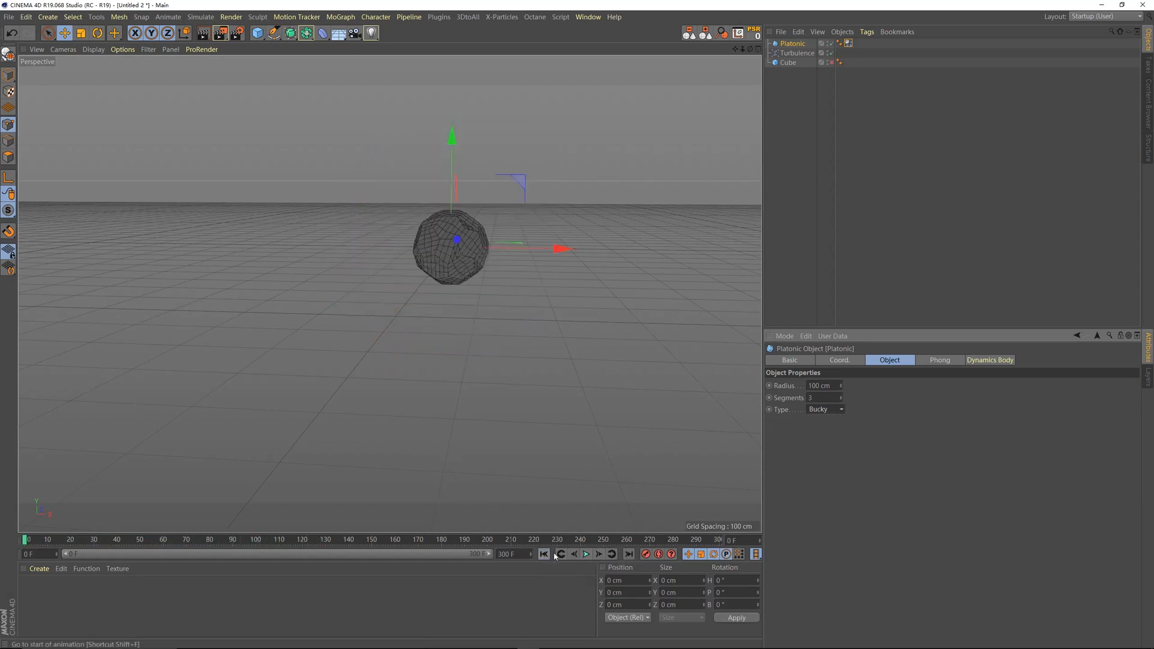
Replay the Bucky simulation twice from the first frame to check the blob's motion, stopping at frame 34.
{"action": "left_click", "coordinate": [586, 554]}
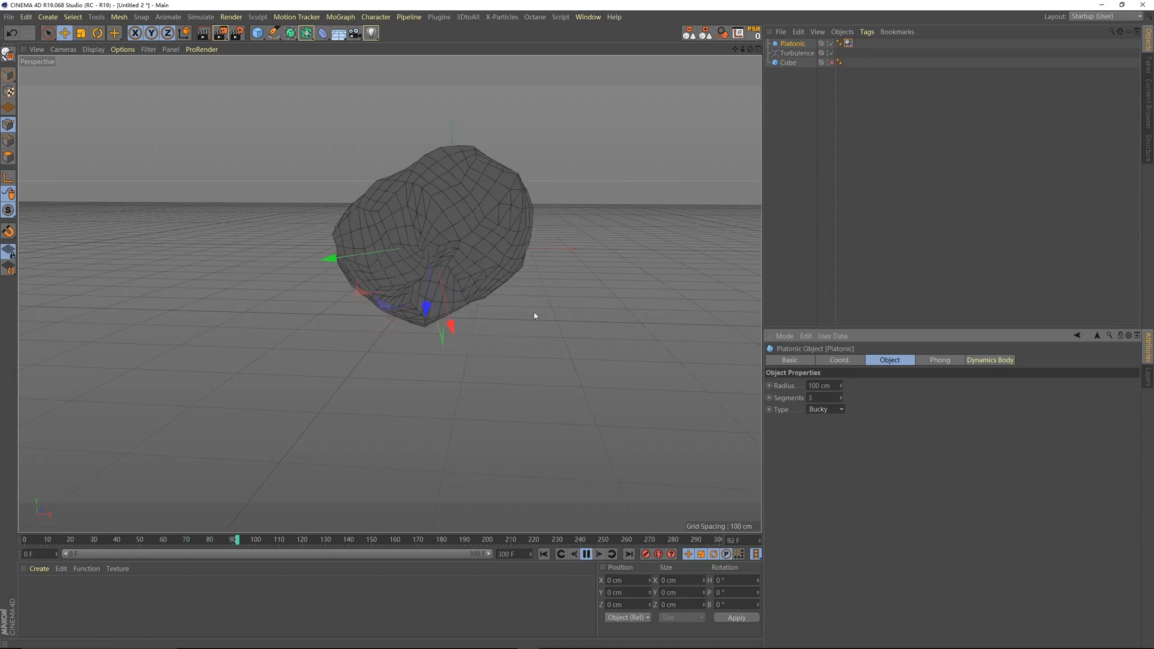
{"action": "left_click", "coordinate": [586, 553]}
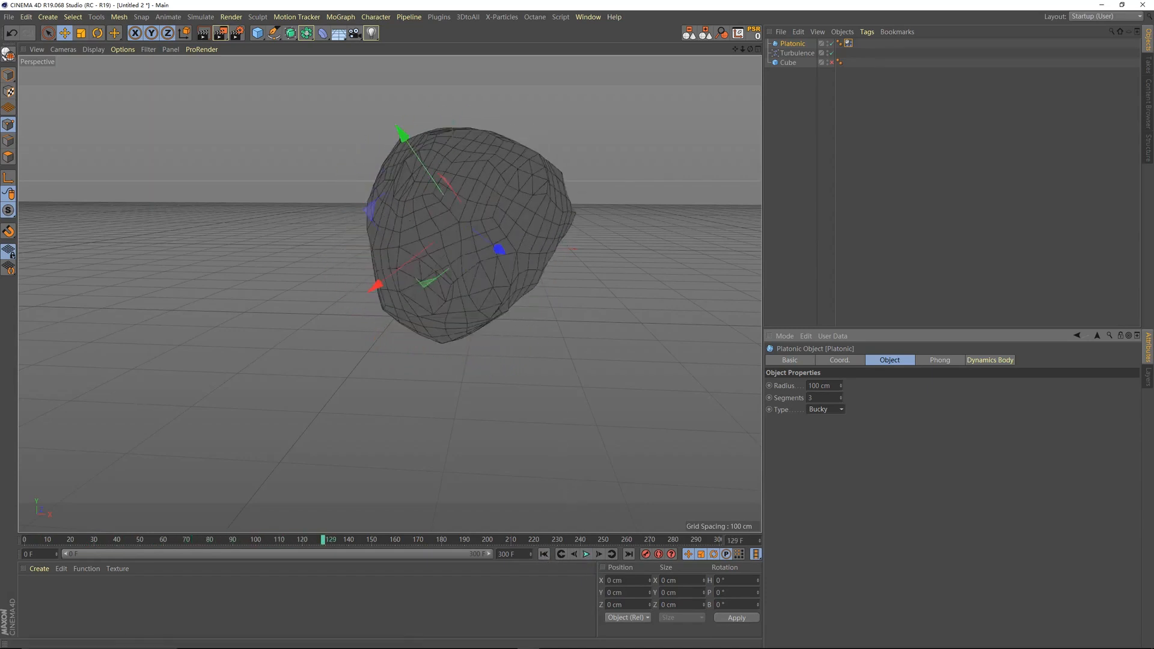
{"action": "key", "text": "shift+f"}
{"action": "left_click", "coordinate": [586, 554]}
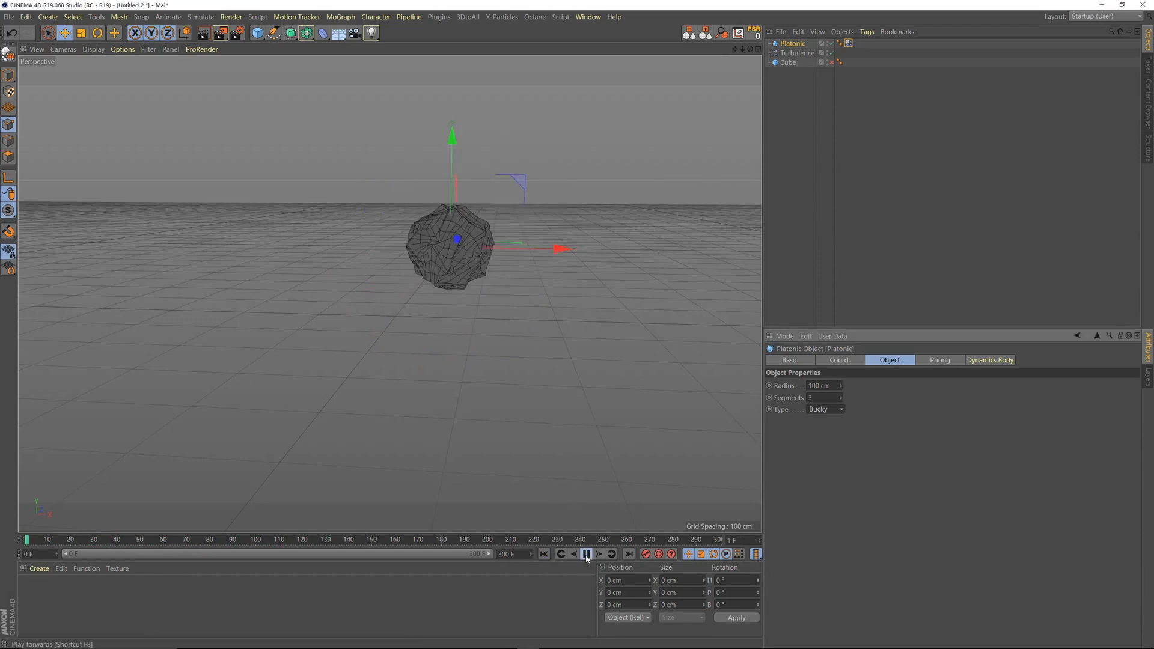
{"action": "left_click", "coordinate": [586, 555]}
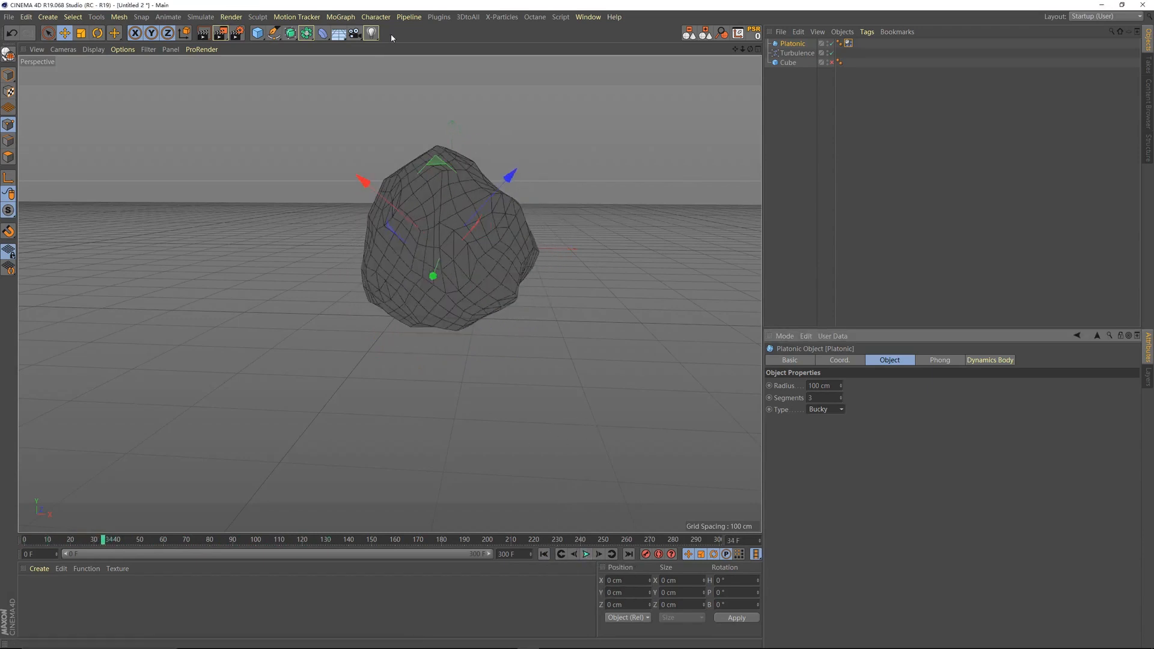
{"action": "left_click", "coordinate": [283, 17]}
{"action": "left_click", "coordinate": [472, 177]}
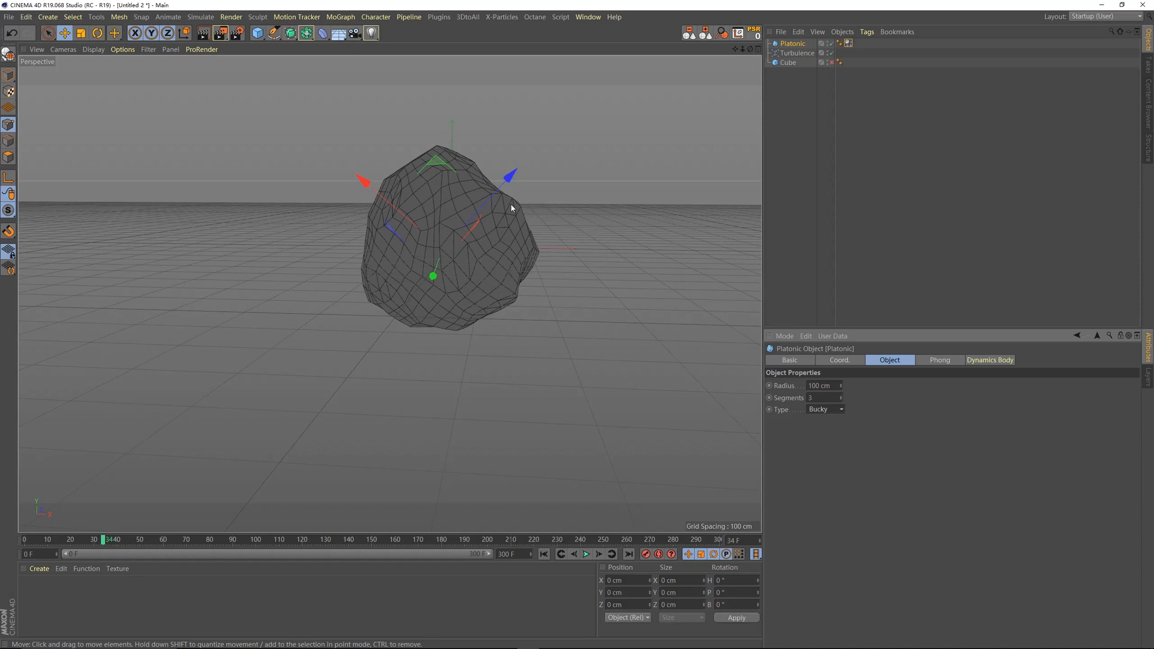
{"action": "left_click", "coordinate": [871, 83]}
Add a MoExtrude deformer and make it a child of the Platonic object.
{"action": "left_click", "coordinate": [794, 44]}
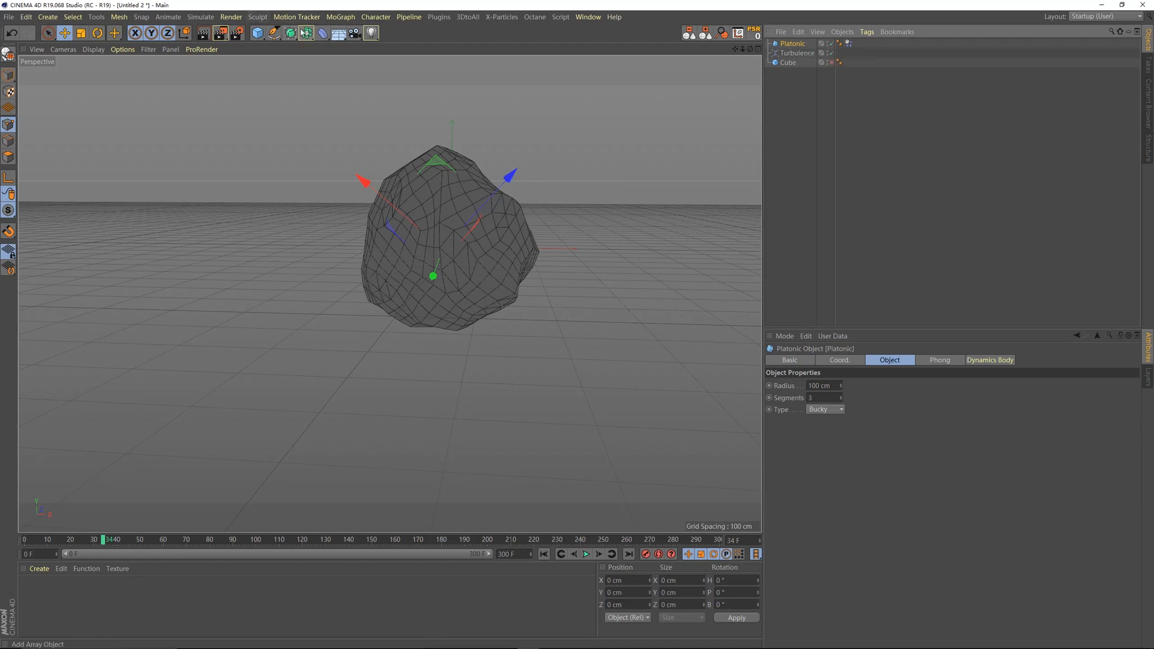
{"action": "left_click", "coordinate": [231, 17]}
{"action": "mouse_move", "coordinate": [205, 18]}
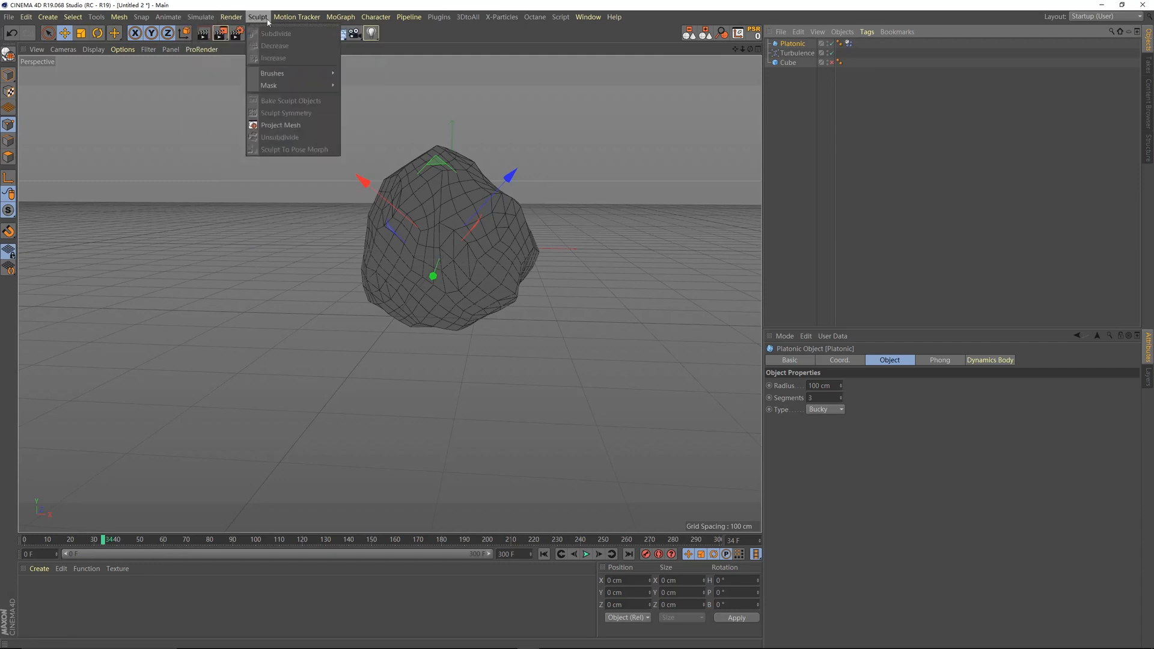
{"action": "mouse_move", "coordinate": [340, 17]}
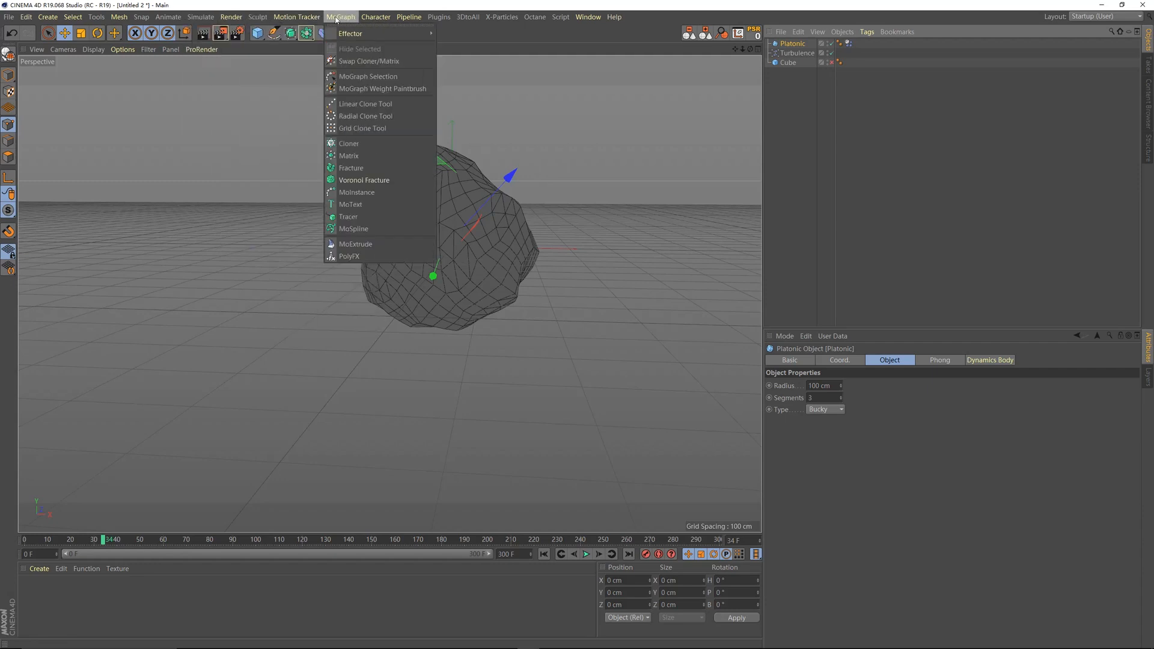
{"action": "left_click", "coordinate": [356, 244]}
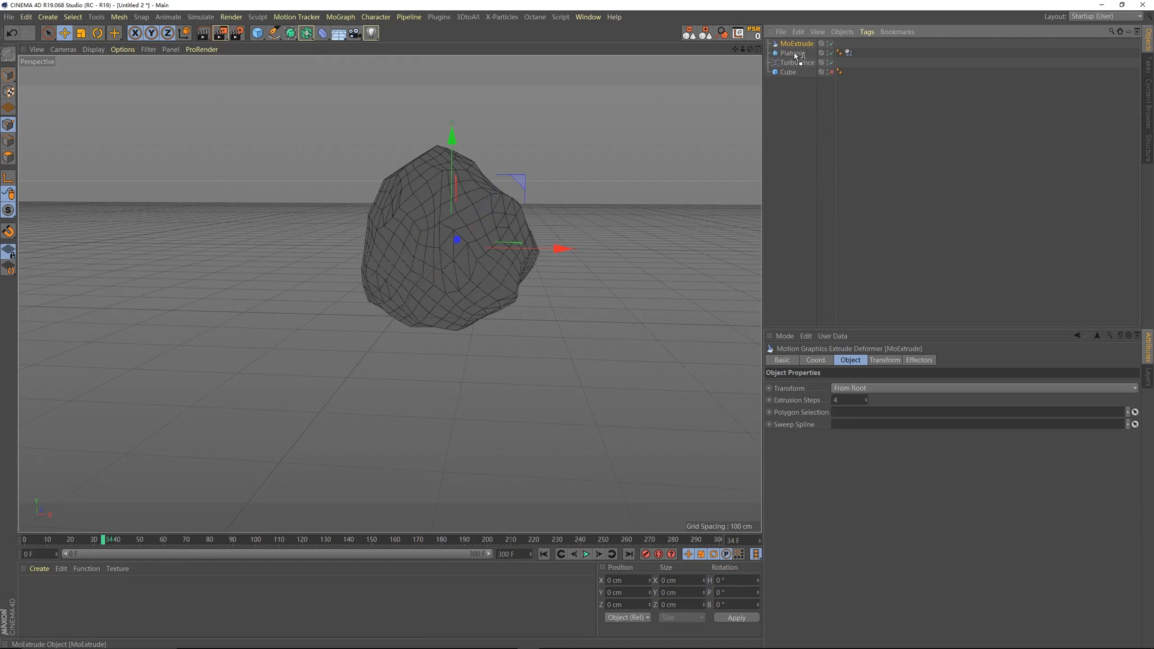
{"action": "left_click_drag", "start_coordinate": [795, 52], "coordinate": [794, 53]}
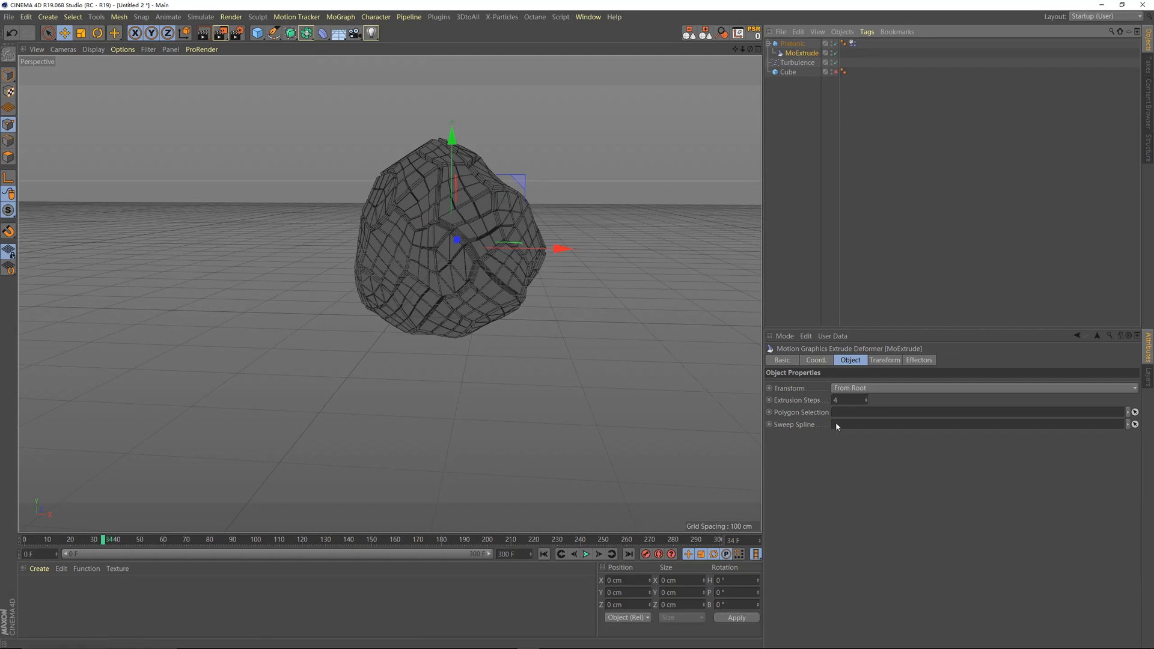
Set the MoExtrude deformer's Extrusion Steps to 1.
{"action": "left_click", "coordinate": [807, 403]}
{"action": "key", "text": "Return"}
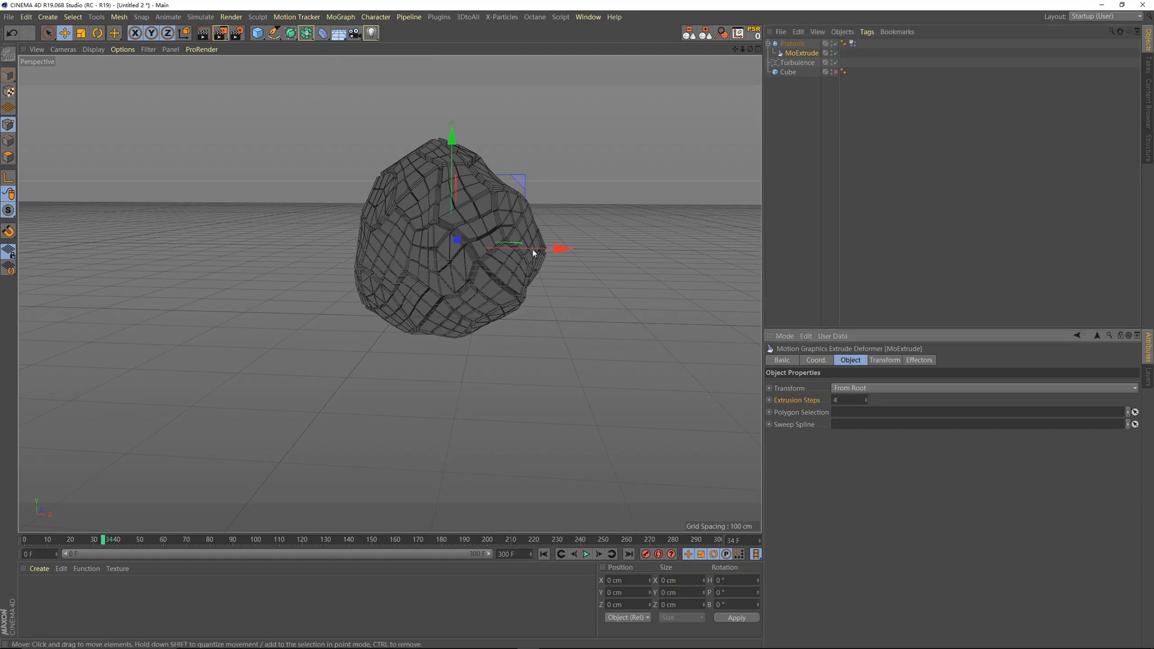
{"action": "scroll", "coordinate": [532, 247], "scroll_direction": "up", "scroll_amount": 6}
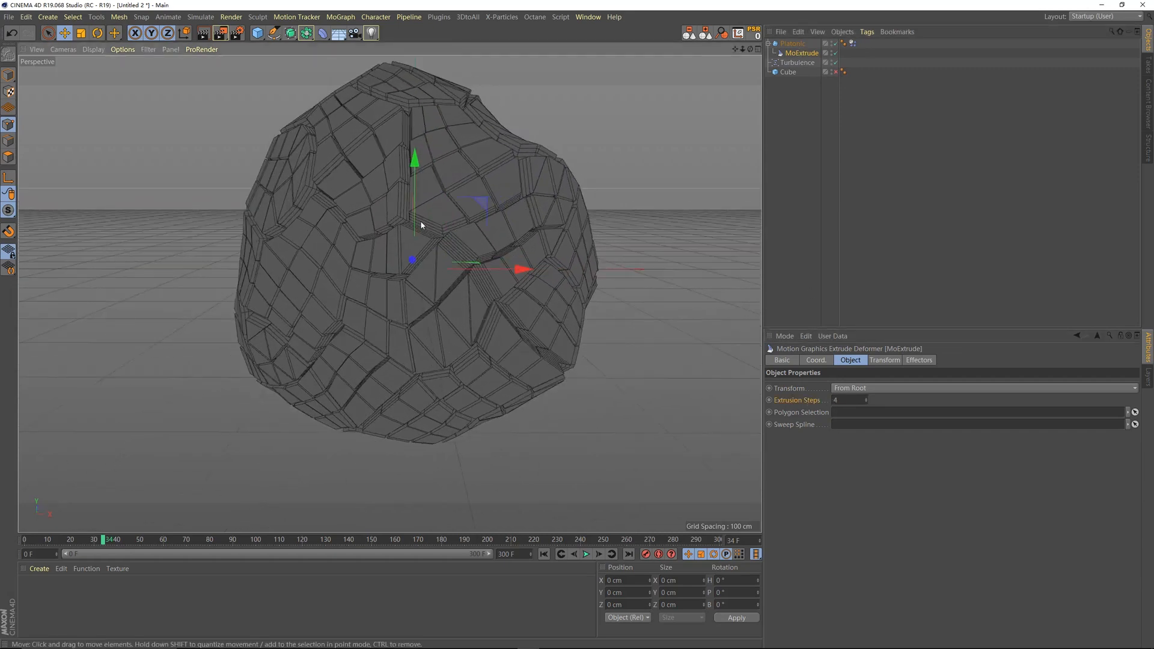
{"action": "left_click_drag", "start_coordinate": [847, 401], "coordinate": [813, 411]}
{"action": "type", "text": "1"}
{"action": "key", "text": "Return"}
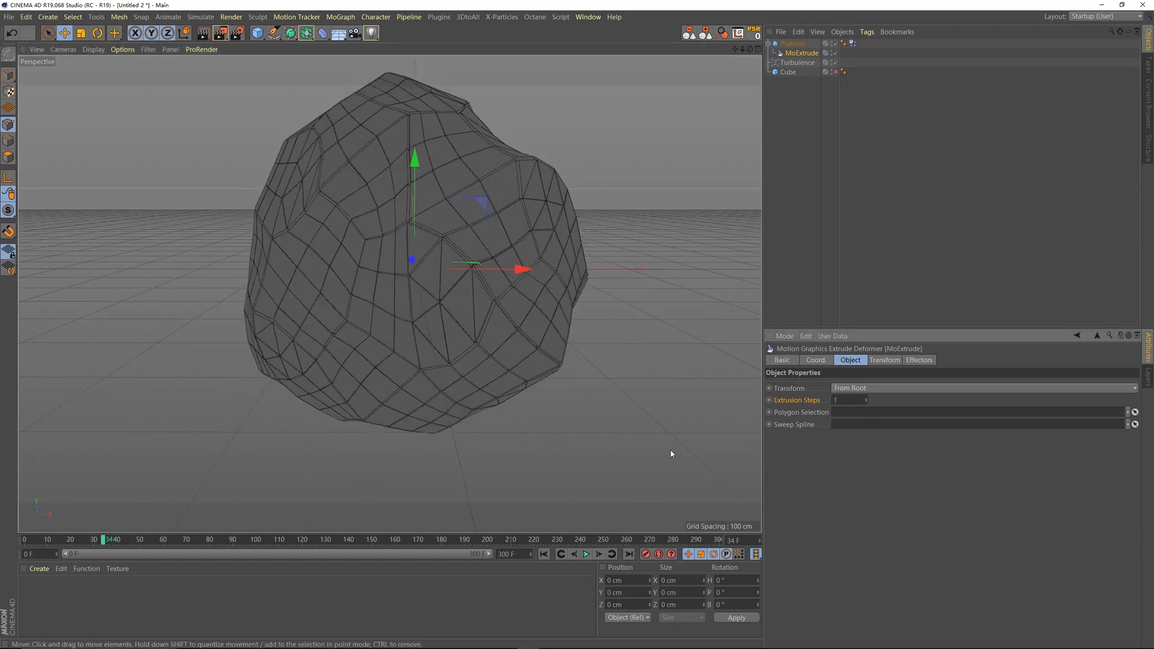
Raise the MoExtrude deformer's Z position transform to 99 cm.
{"action": "left_click", "coordinate": [882, 360]}
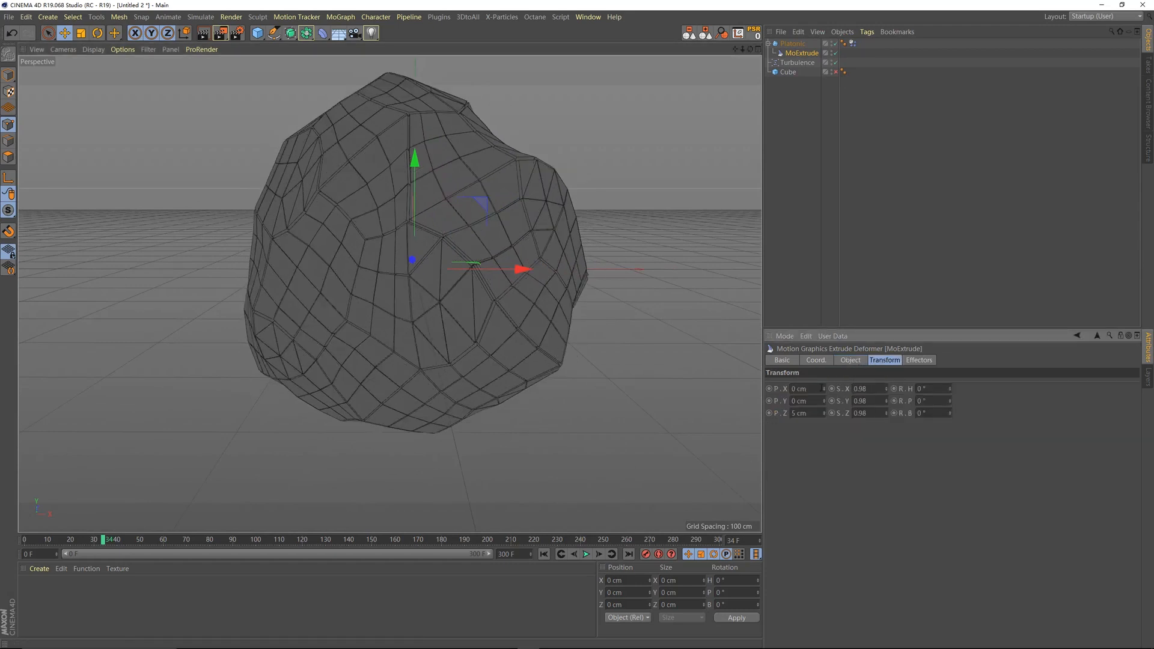
{"action": "left_click_drag", "start_coordinate": [824, 413], "coordinate": [853, 413]}
{"action": "scroll", "coordinate": [443, 281], "scroll_direction": "down", "scroll_amount": 6}
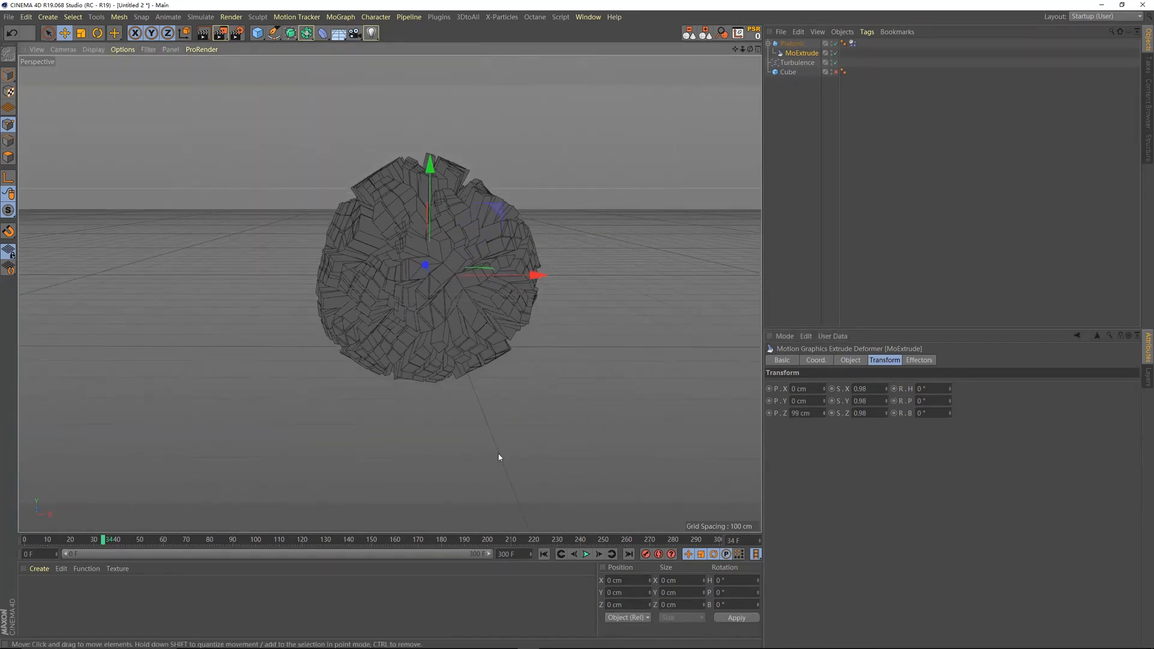
Play the simulation briefly from the first frame to check the extruded mesh, and rewind it to the start.
{"action": "left_click", "coordinate": [545, 554]}
{"action": "left_click", "coordinate": [586, 555]}
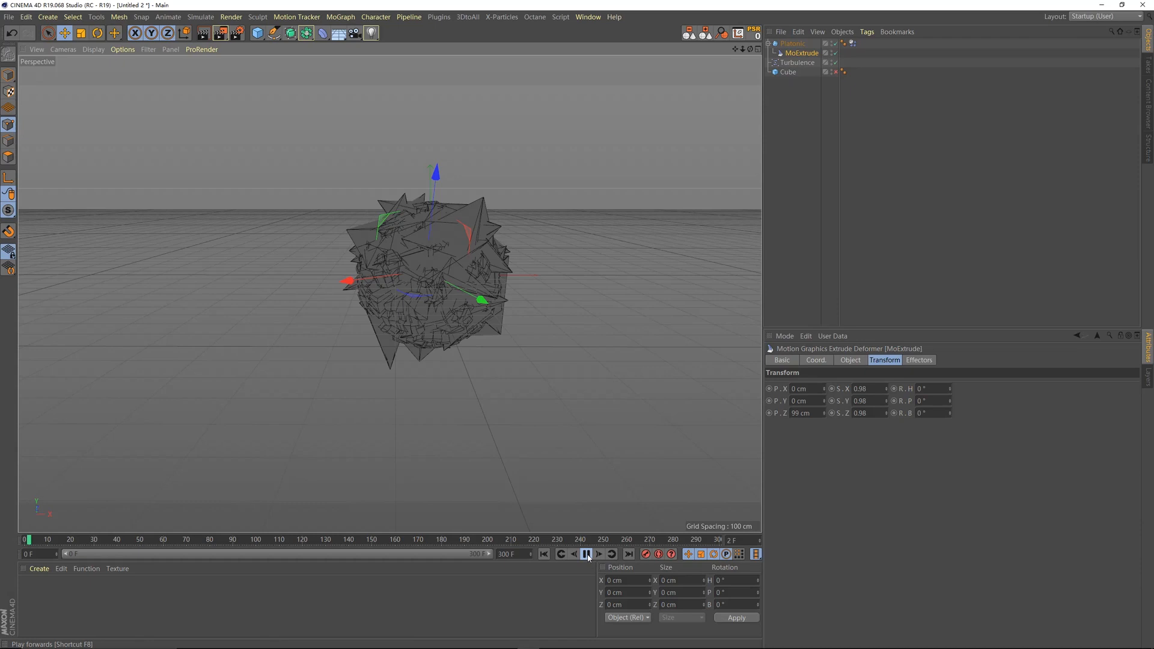
{"action": "left_click", "coordinate": [586, 555]}
{"action": "left_click", "coordinate": [544, 554]}
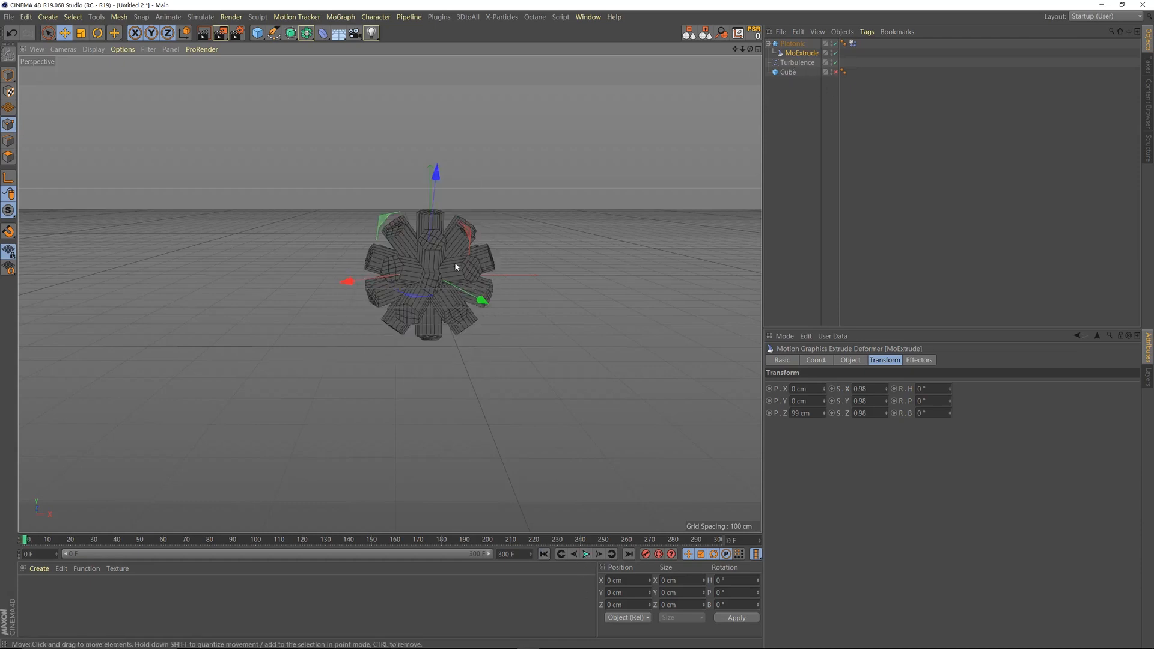
Move the MoExtrude deformer out of the Platonic object so both sit at the top level of the hierarchy.
{"action": "left_click", "coordinate": [800, 45]}
{"action": "left_click", "coordinate": [801, 53]}
{"action": "left_click", "coordinate": [796, 44]}
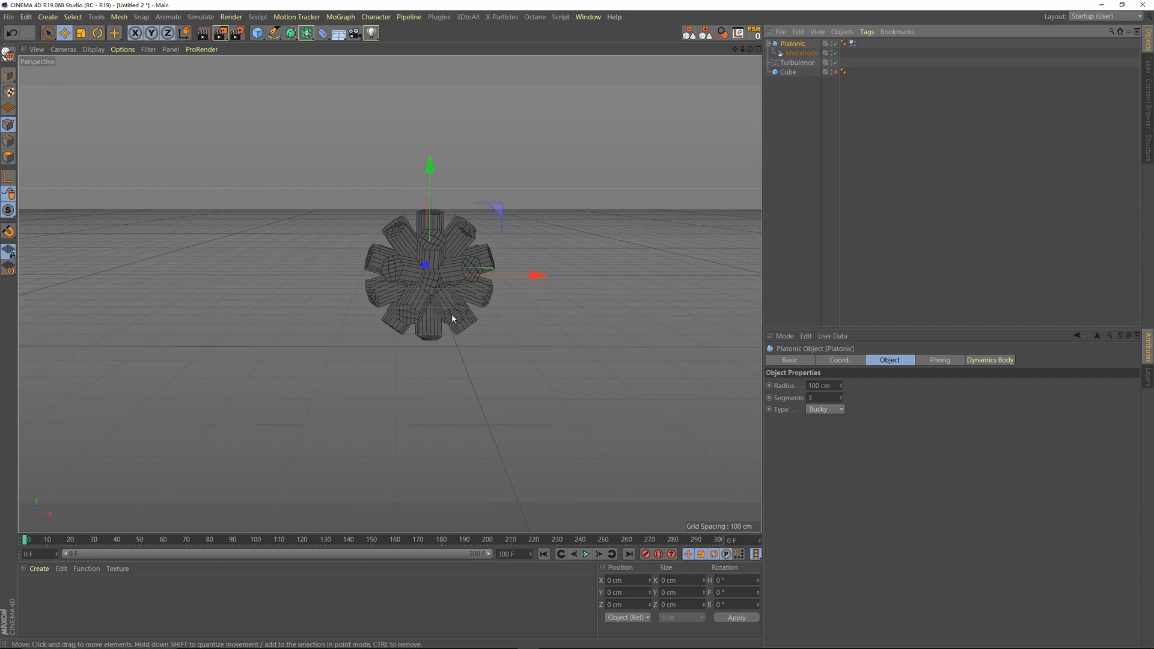
{"action": "left_click", "coordinate": [802, 54]}
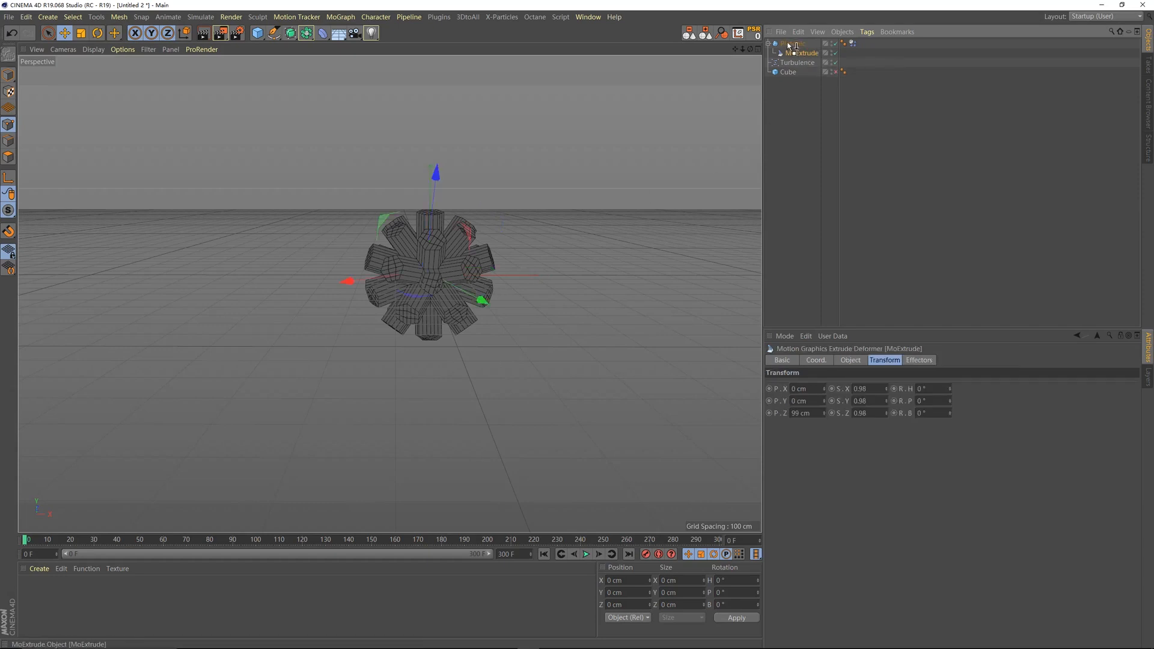
{"action": "left_click_drag", "start_coordinate": [789, 45], "coordinate": [791, 54]}
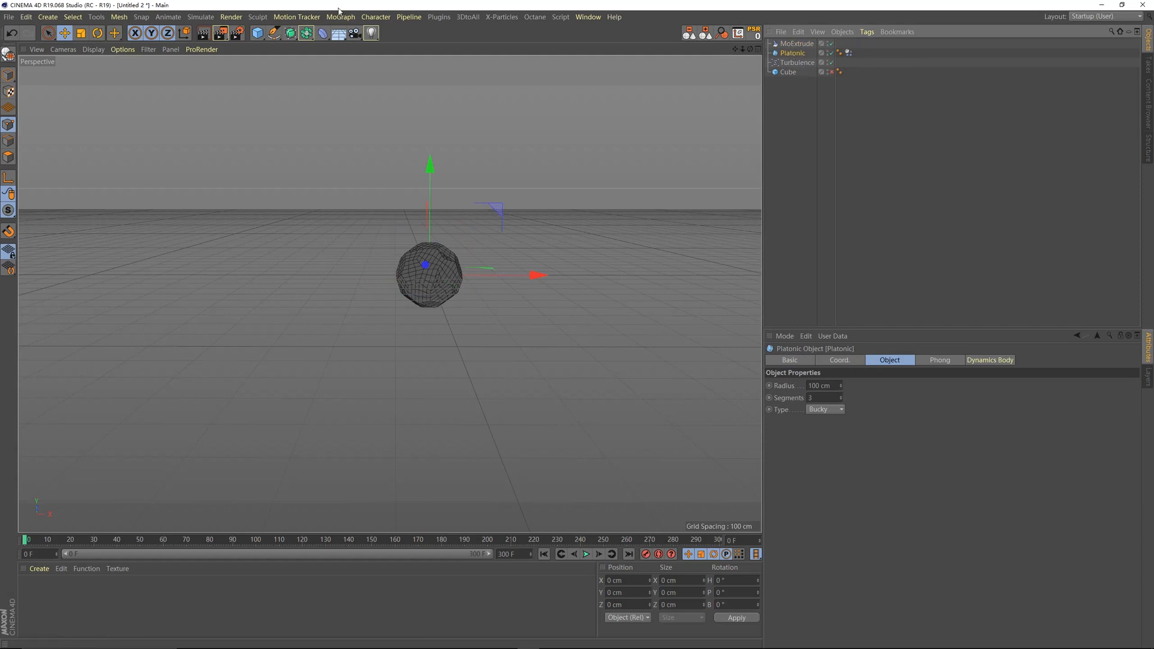
Add a Connect generator as the parent of the Platonic object.
{"action": "left_click", "coordinate": [306, 33]}
{"action": "left_click", "coordinate": [306, 33]}
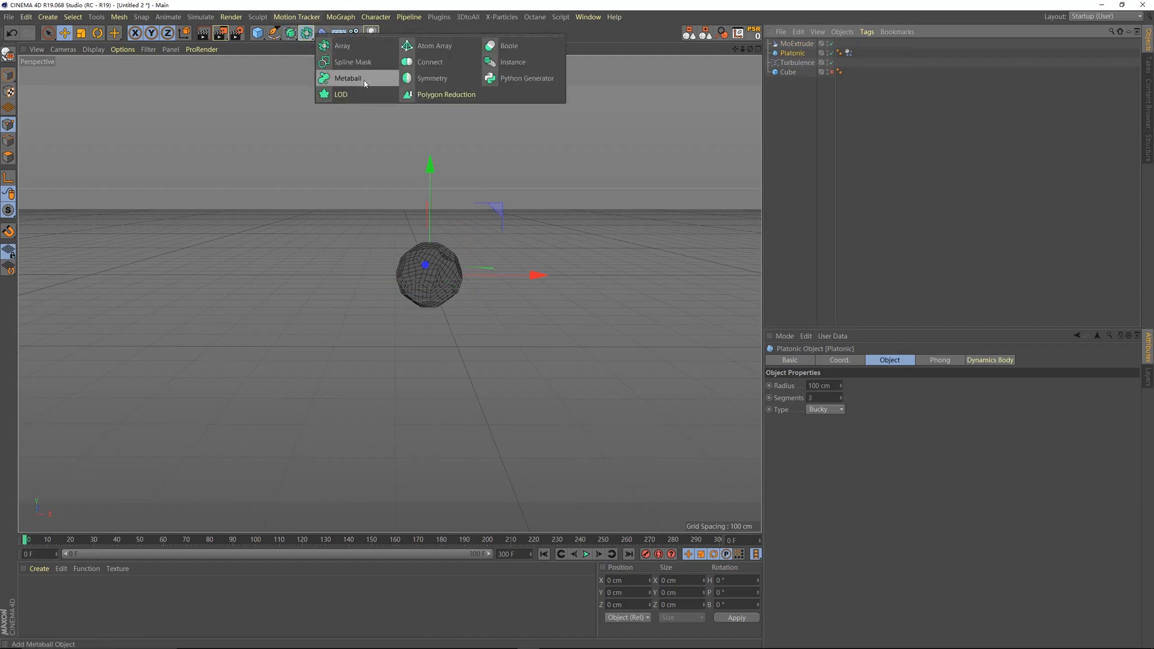
{"action": "left_click", "coordinate": [439, 64], "text": "alt"}
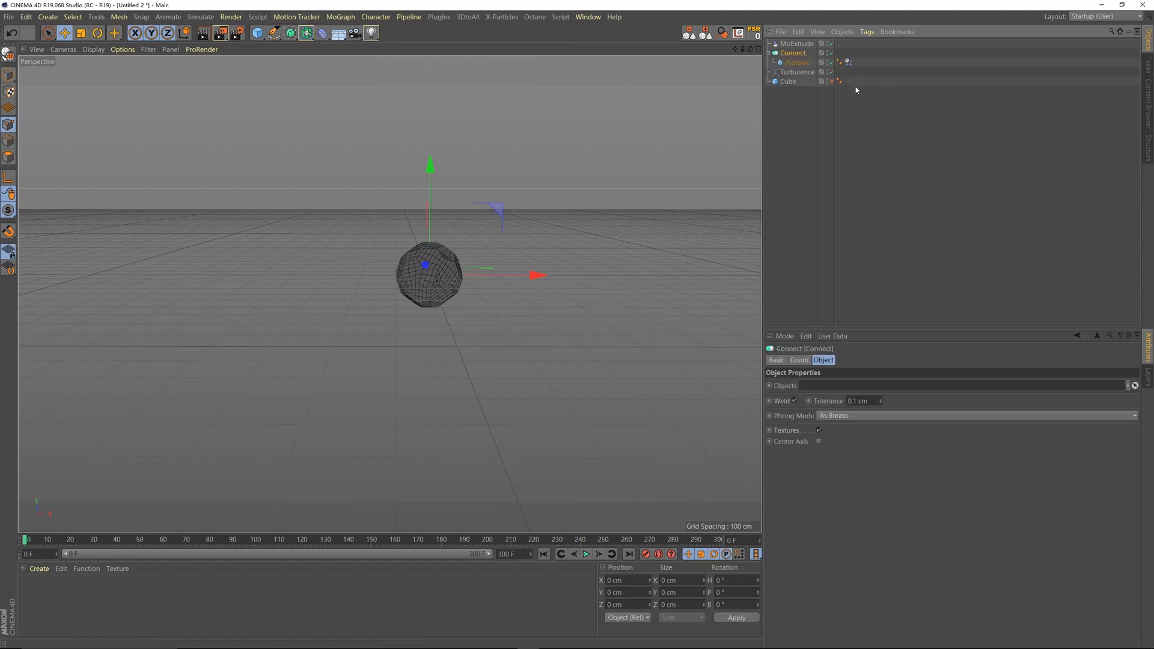
{"action": "left_click", "coordinate": [795, 62]}
{"action": "left_click", "coordinate": [793, 53]}
{"action": "double_click", "coordinate": [793, 54]}
Group the MoExtrude deformer and the Connect object under a null and expand the group to check its contents.
{"action": "left_click", "coordinate": [801, 45]}
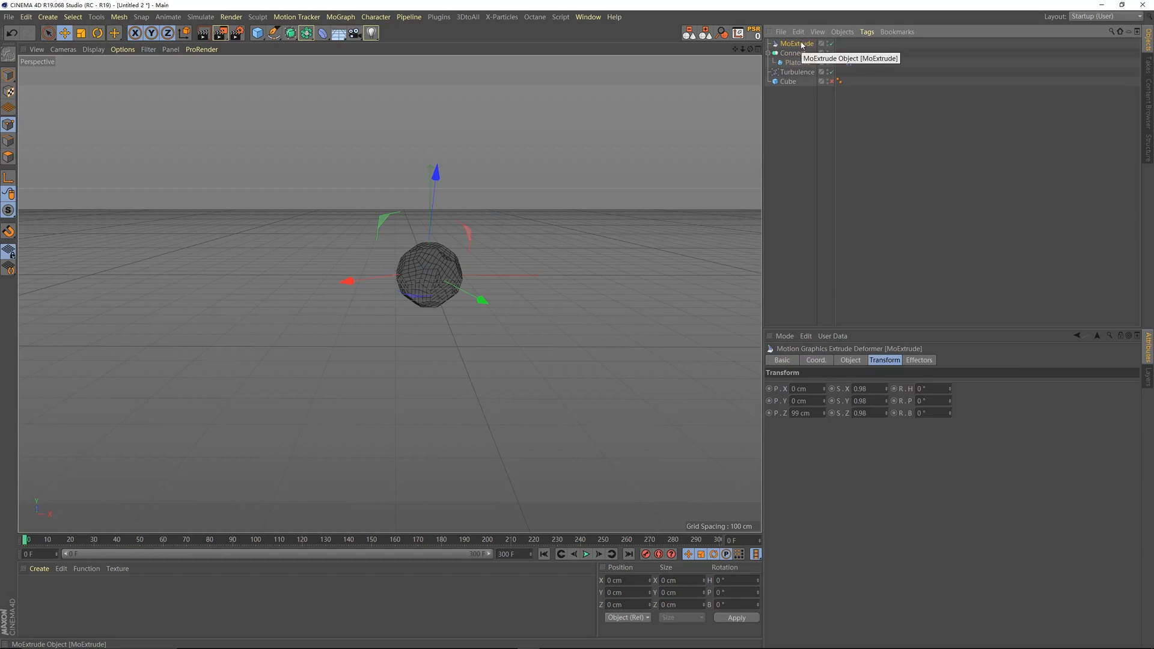
{"action": "left_click", "coordinate": [793, 55], "text": "ctrl"}
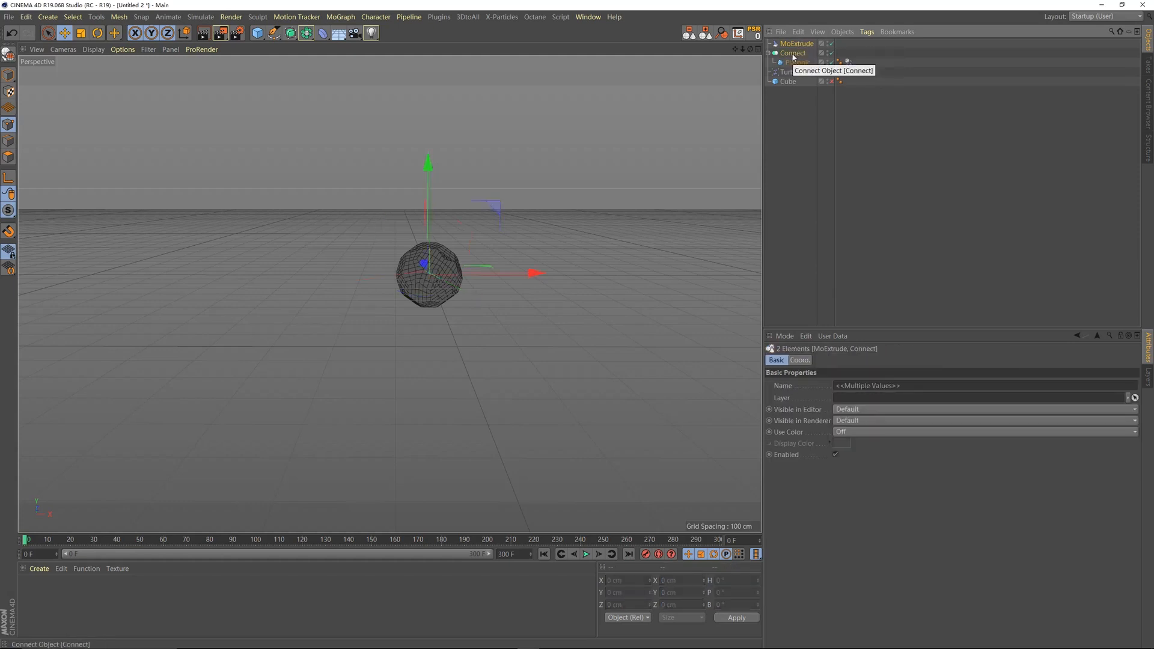
{"action": "key", "text": "alt+g"}
{"action": "left_click", "coordinate": [769, 44]}
{"action": "left_click", "coordinate": [794, 54]}
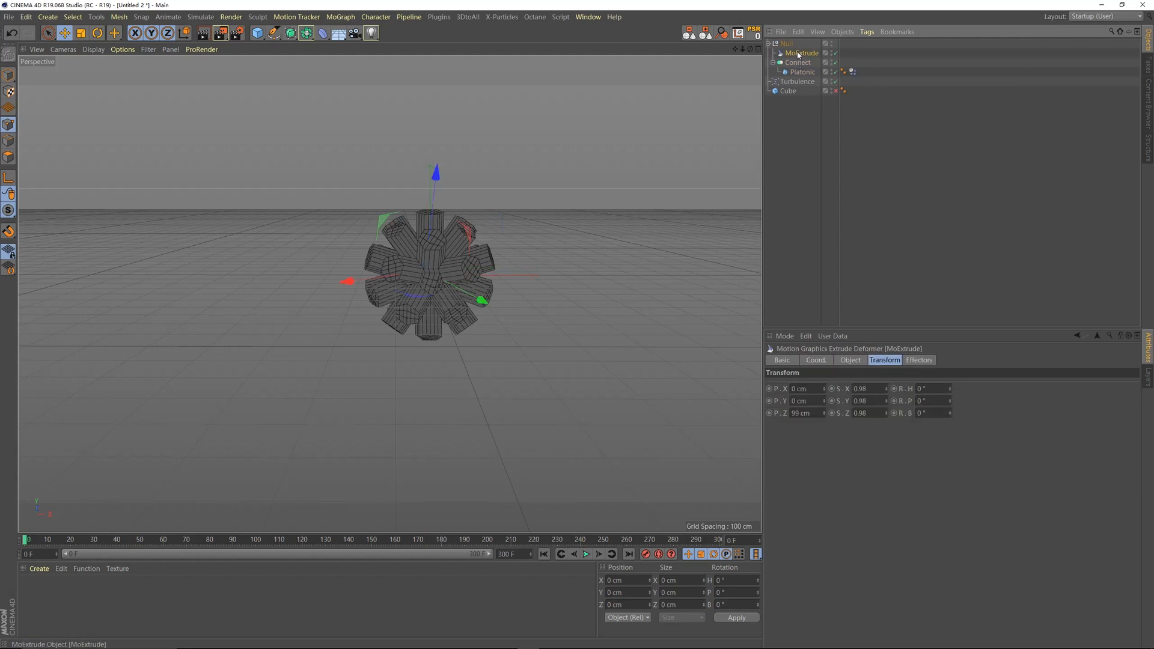
{"action": "left_click", "coordinate": [805, 72]}
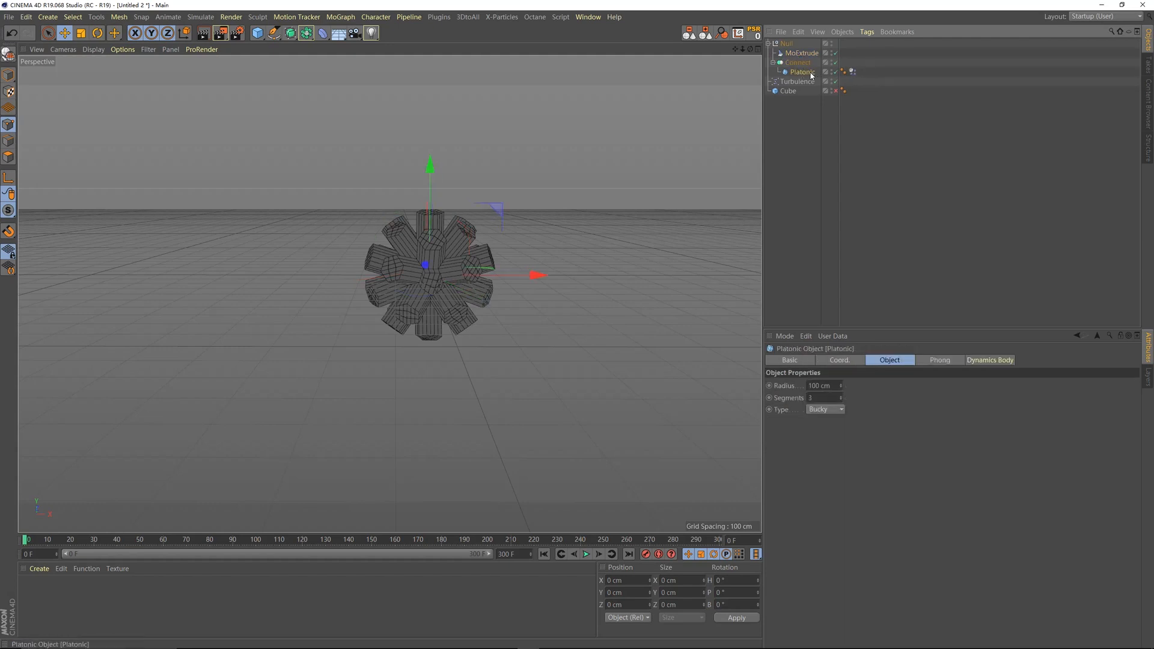
{"action": "left_click", "coordinate": [802, 54]}
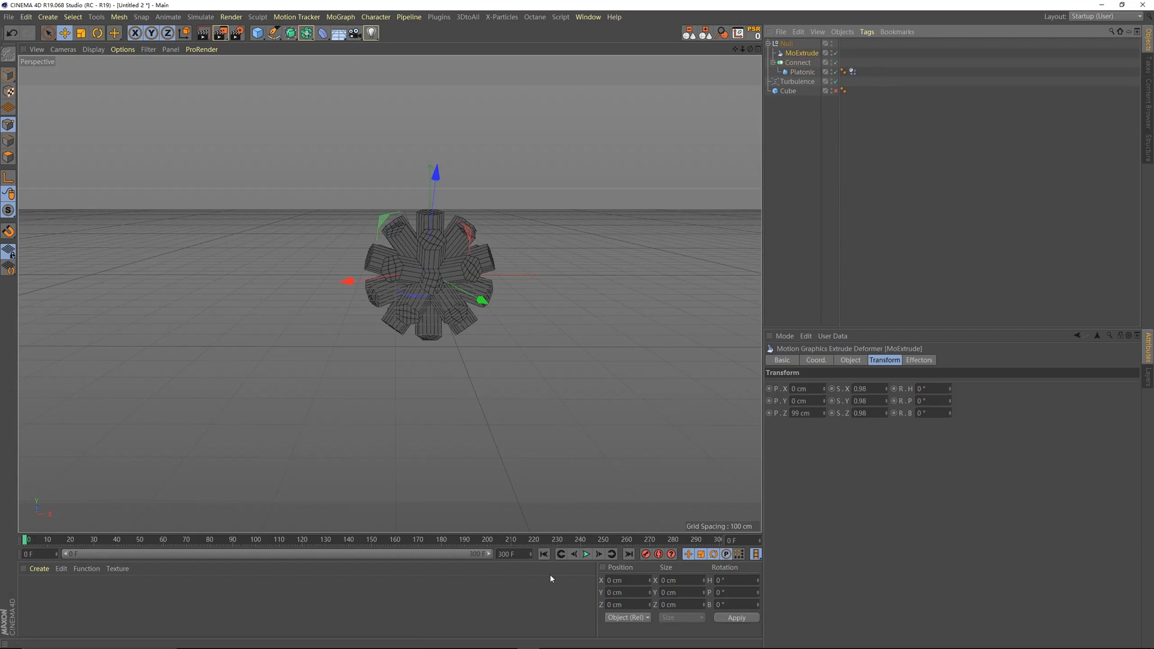
Play the simulation several times from the first frame and examine the extruded soft body up close.
{"action": "left_click", "coordinate": [587, 554]}
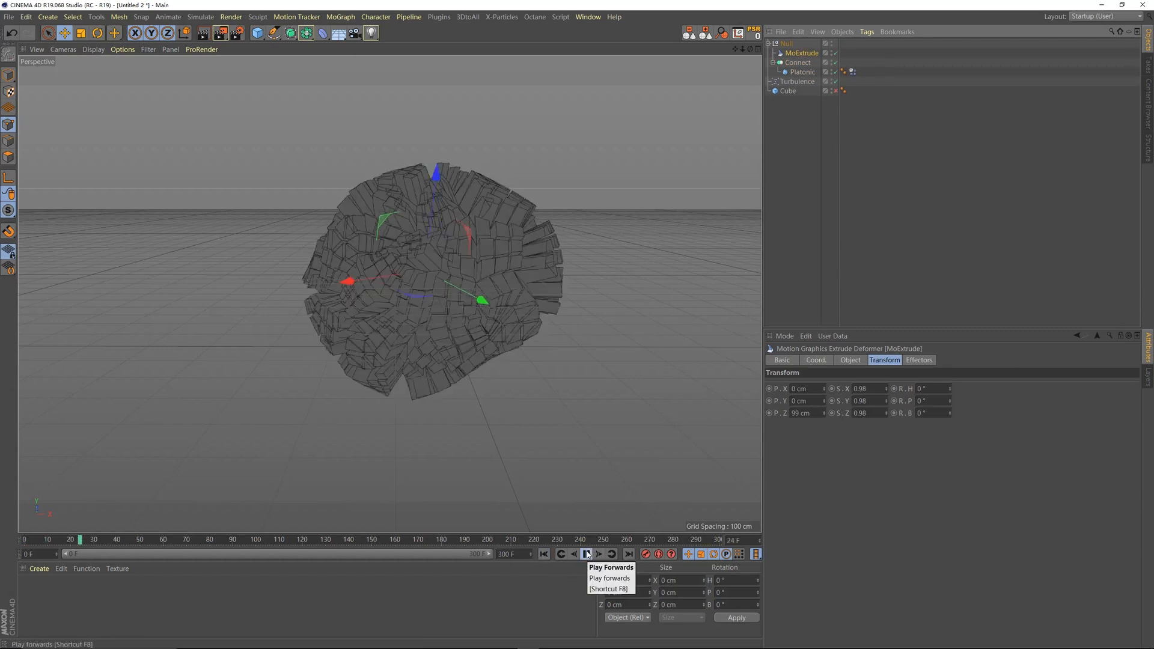
{"action": "left_click", "coordinate": [587, 554]}
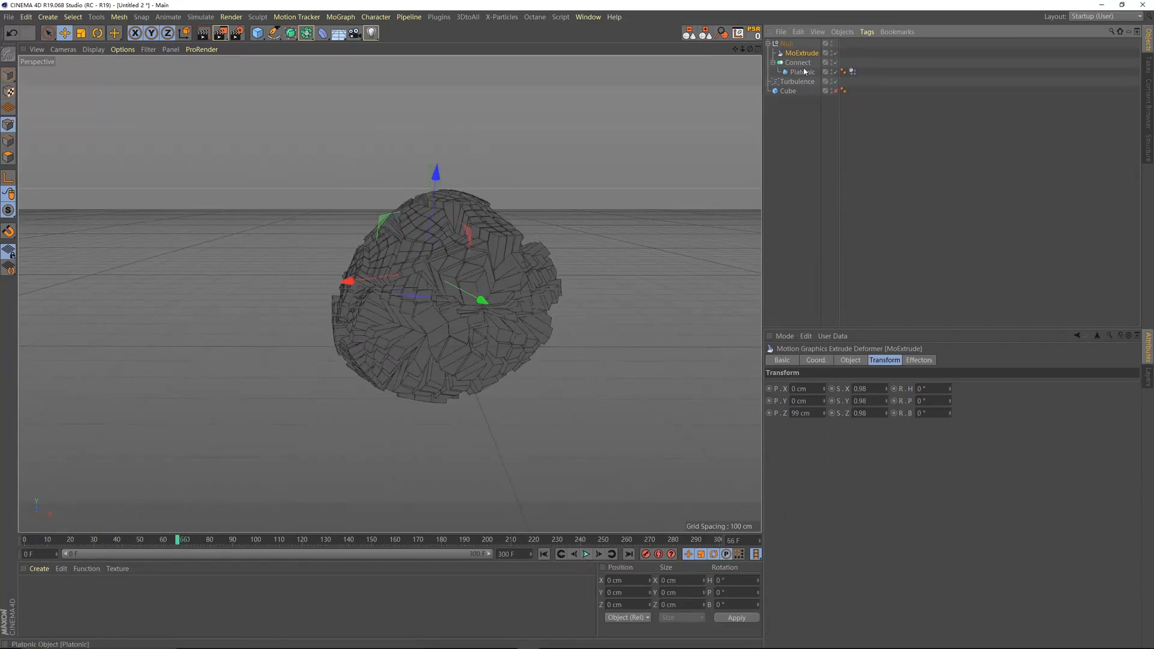
{"action": "left_click", "coordinate": [482, 238]}
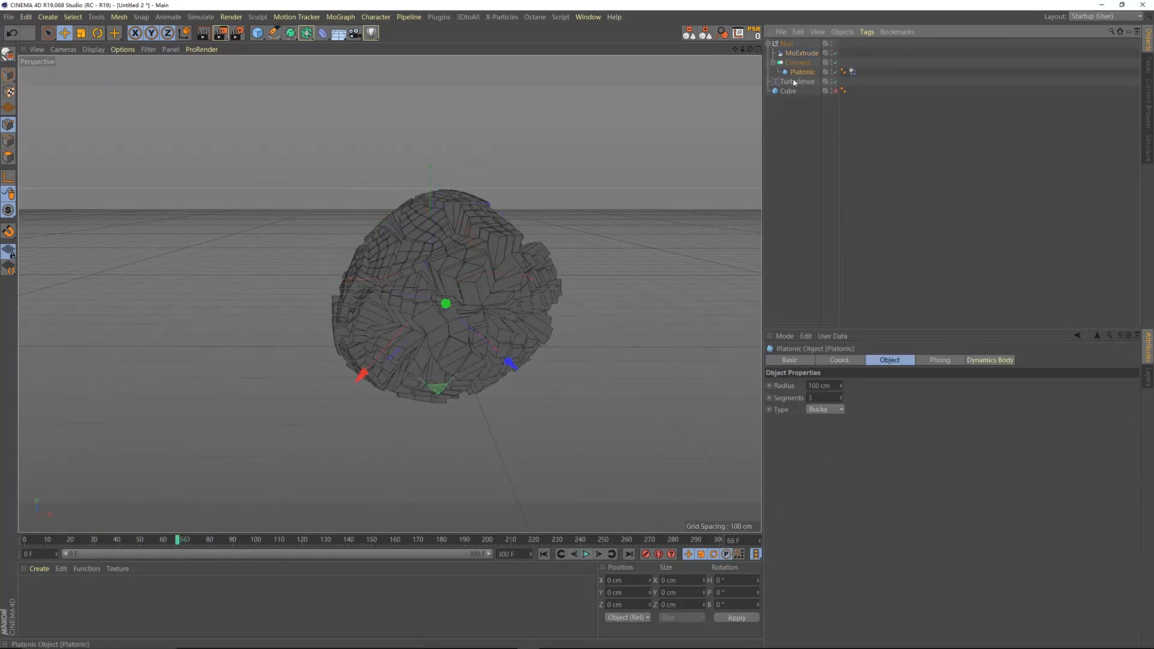
{"action": "left_click", "coordinate": [544, 554]}
{"action": "left_click", "coordinate": [586, 554]}
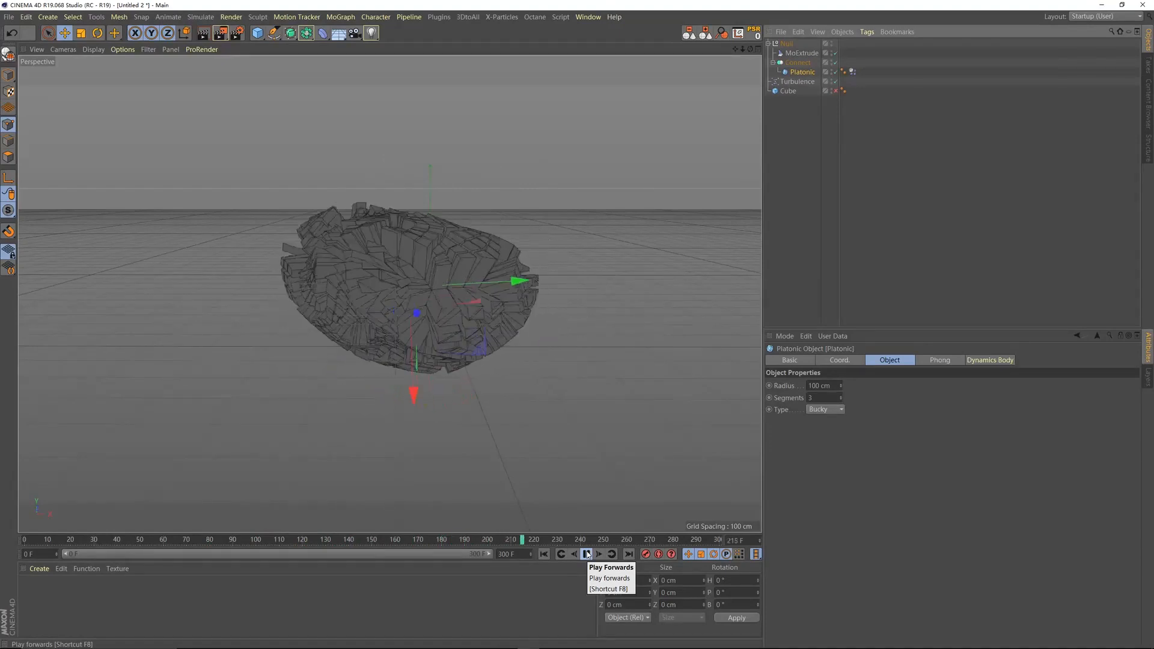
{"action": "left_click", "coordinate": [587, 554]}
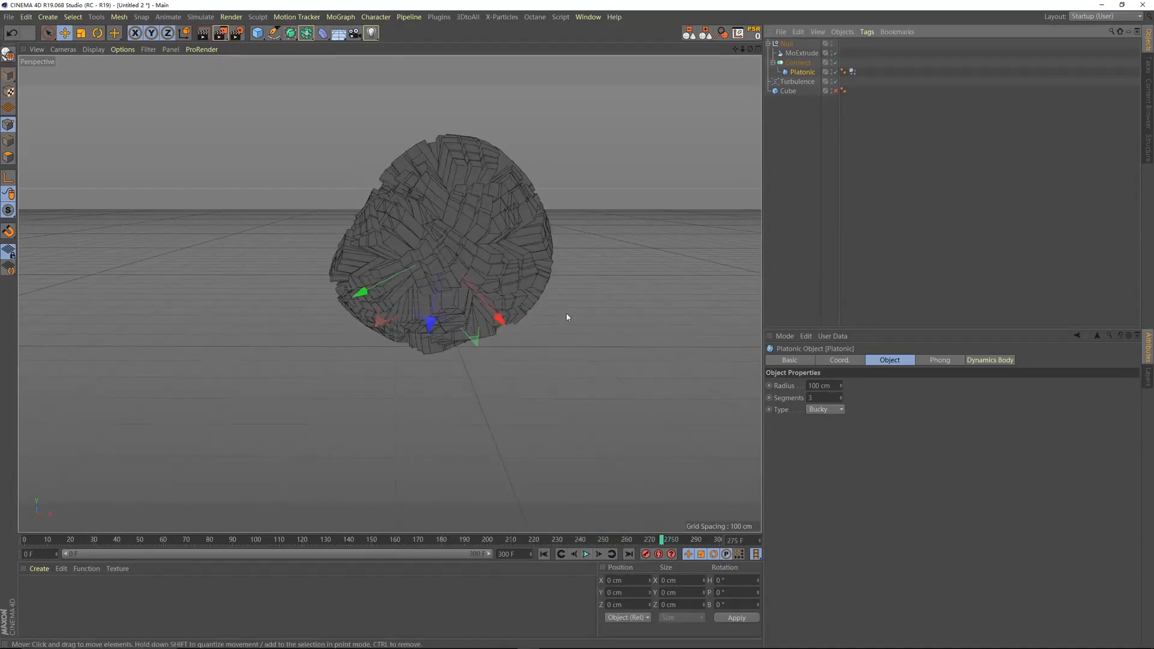
{"action": "left_click", "coordinate": [544, 554]}
{"action": "left_click", "coordinate": [586, 555]}
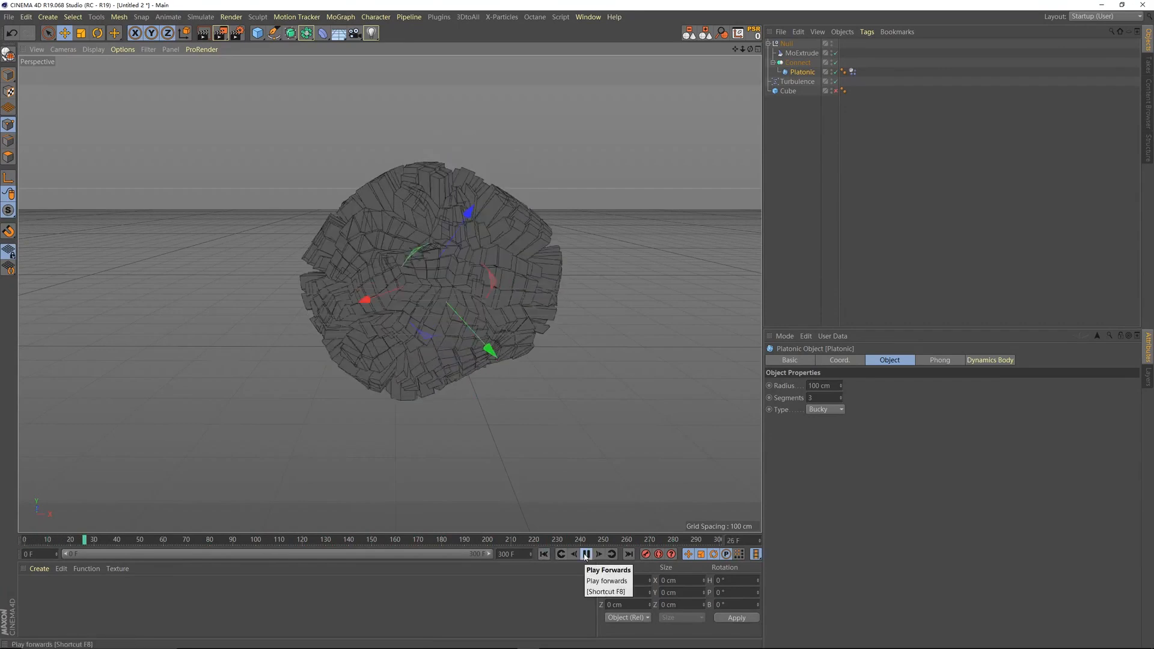
{"action": "left_click", "coordinate": [586, 554]}
{"action": "scroll", "coordinate": [472, 234], "scroll_direction": "up", "scroll_amount": 5}
{"action": "mouse_move", "coordinate": [454, 261]}
{"action": "left_mouse_down", "text": "alt"}
{"action": "mouse_move", "coordinate": [379, 278]}
{"action": "mouse_move", "coordinate": [421, 258]}
{"action": "mouse_move", "coordinate": [395, 197]}
{"action": "left_mouse_up", "text": "alt"}
{"action": "left_click_drag", "start_coordinate": [405, 265], "coordinate": [407, 223], "text": "alt"}
Disable the MoExtrude deformer to view the bare soft-body mesh.
{"action": "left_click", "coordinate": [802, 52]}
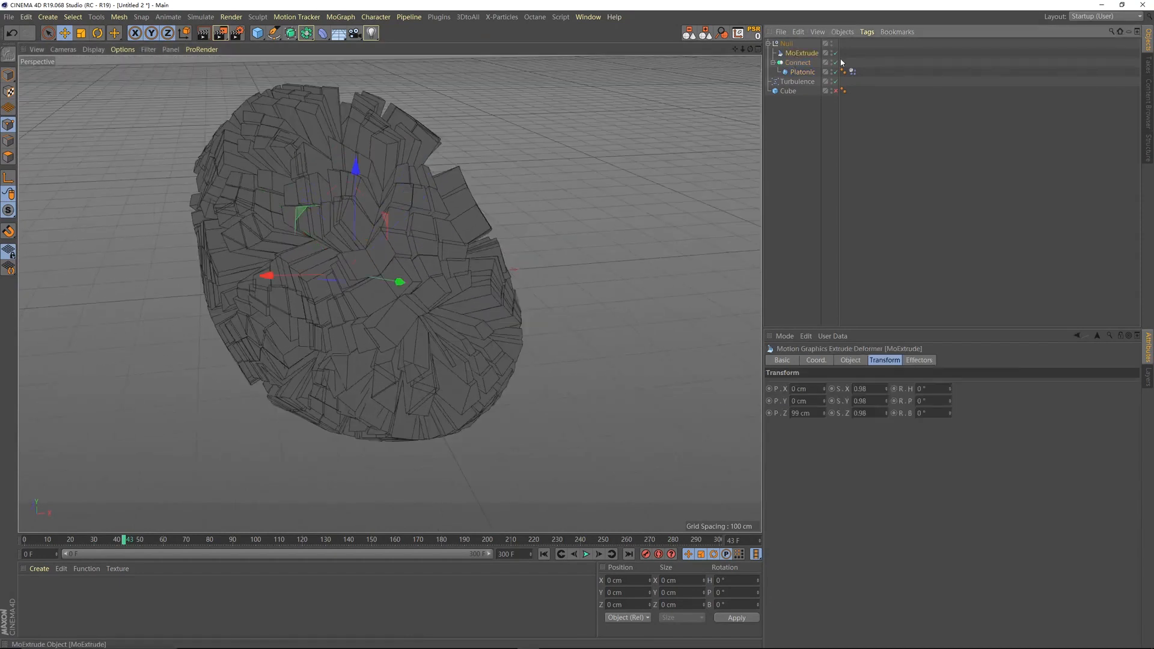
{"action": "left_click", "coordinate": [835, 53]}
{"action": "left_click_drag", "start_coordinate": [358, 255], "coordinate": [401, 225], "text": "alt"}
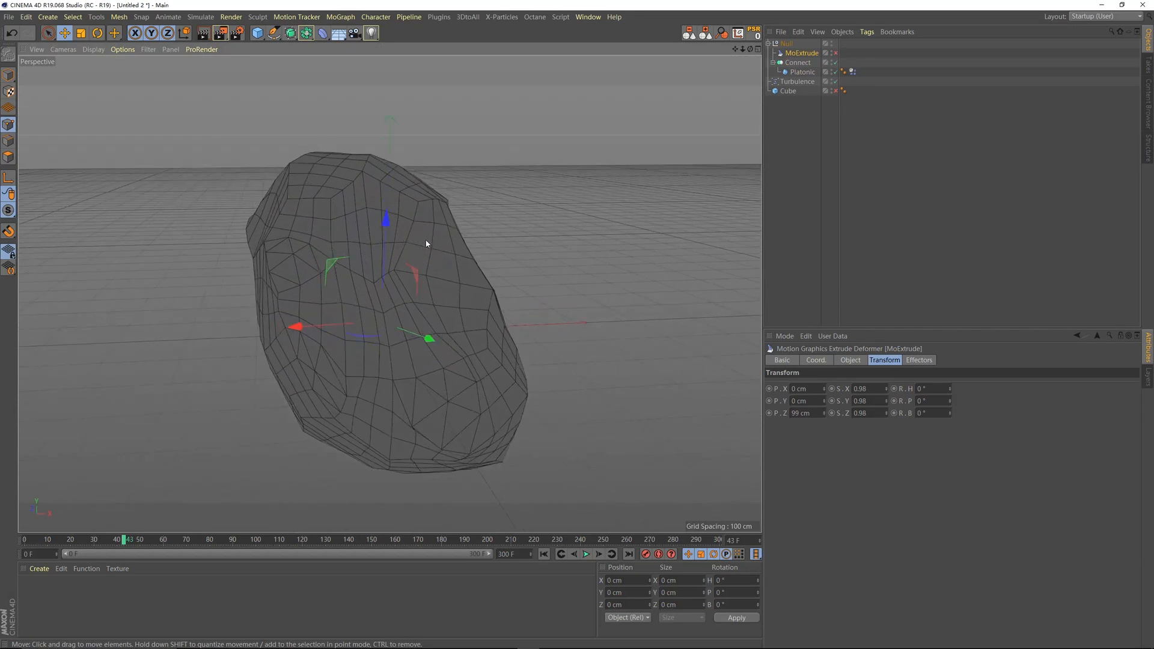
Add a PolyFX deformer as a child of the null, above MoExtrude.
{"action": "left_click", "coordinate": [787, 44]}
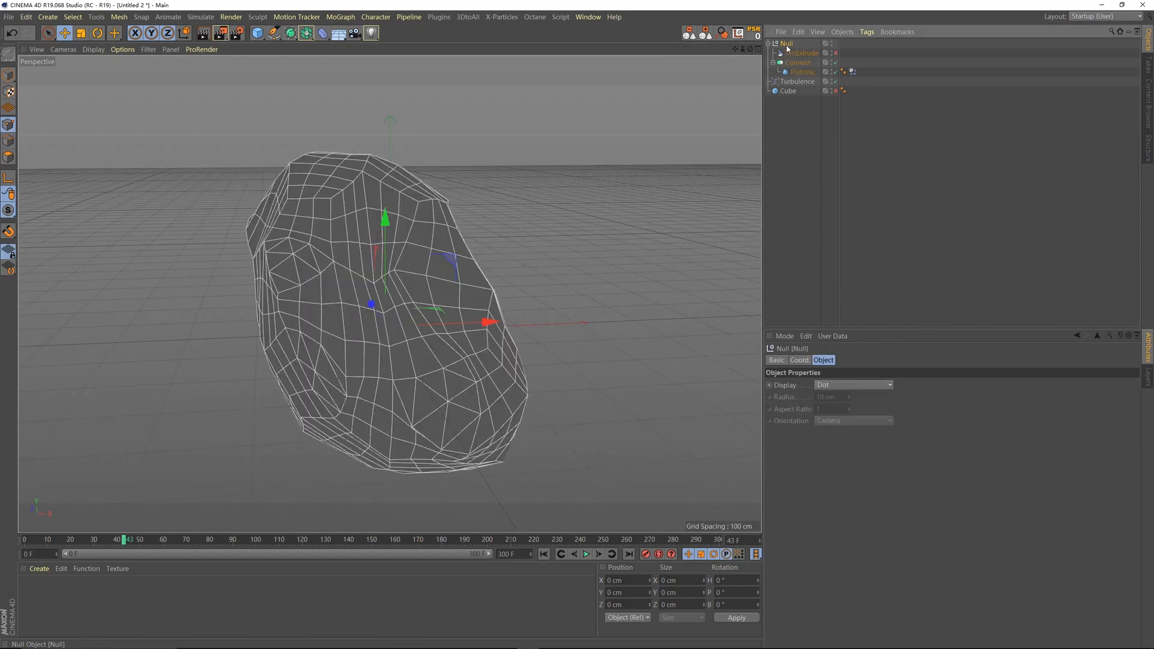
{"action": "left_click", "coordinate": [288, 17]}
{"action": "left_click", "coordinate": [206, 18]}
{"action": "left_click", "coordinate": [341, 17]}
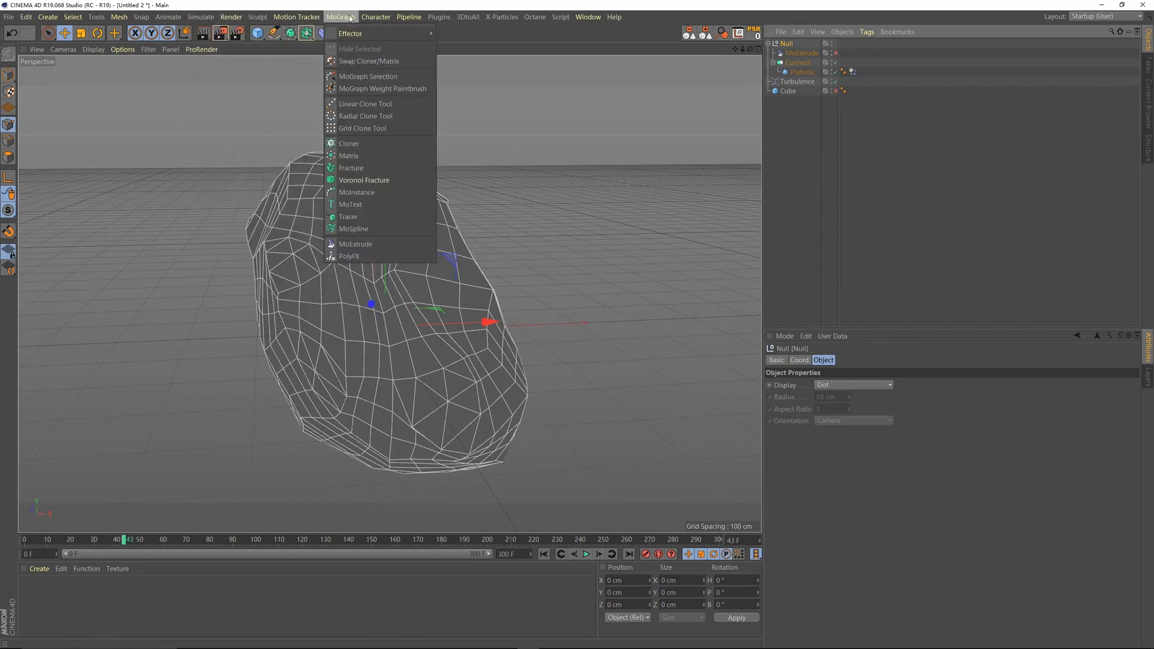
{"action": "left_click", "coordinate": [351, 257]}
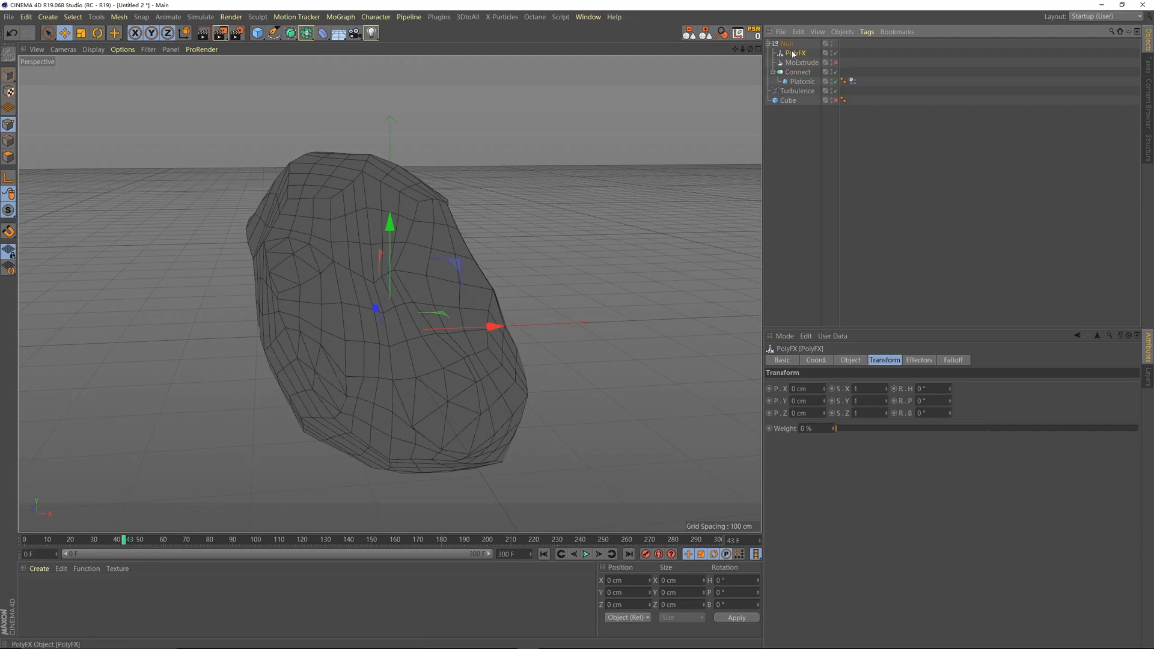
Add a Plain effector to PolyFX and place it inside the null above PolyFX.
{"action": "left_click", "coordinate": [341, 17]}
{"action": "mouse_move", "coordinate": [345, 34]}
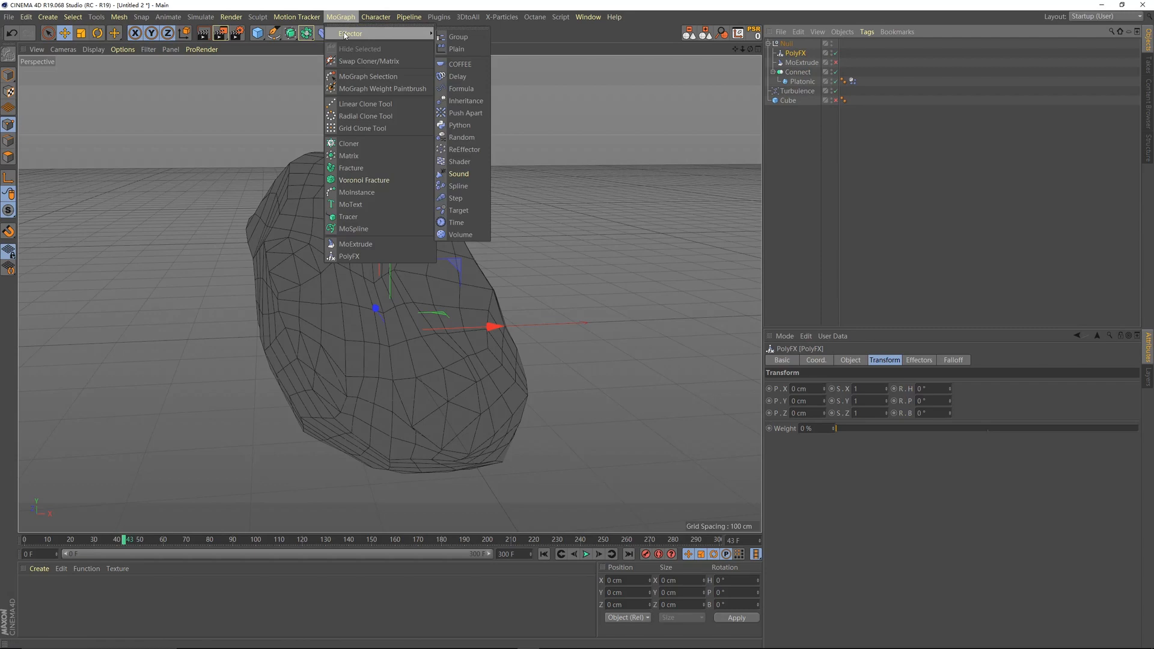
{"action": "left_click", "coordinate": [467, 54]}
{"action": "left_click_drag", "start_coordinate": [786, 61], "coordinate": [789, 61]}
{"action": "left_click", "coordinate": [797, 64]}
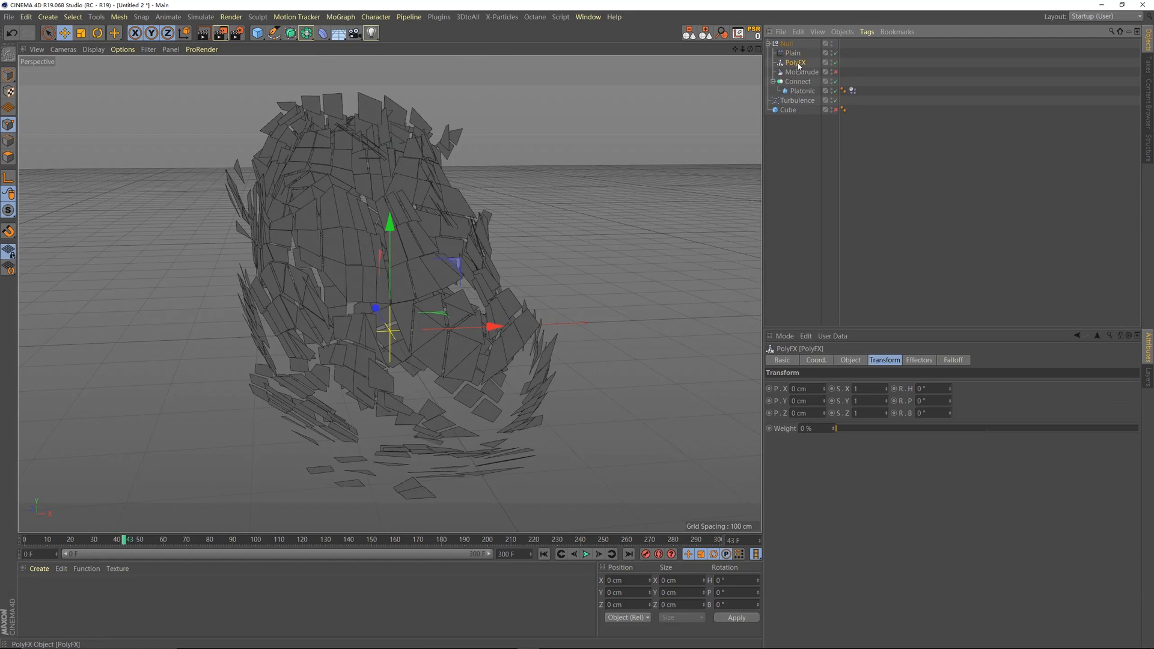
Turn off the Plain effector's Position parameter.
{"action": "left_click", "coordinate": [793, 53]}
{"action": "left_click", "coordinate": [853, 360]}
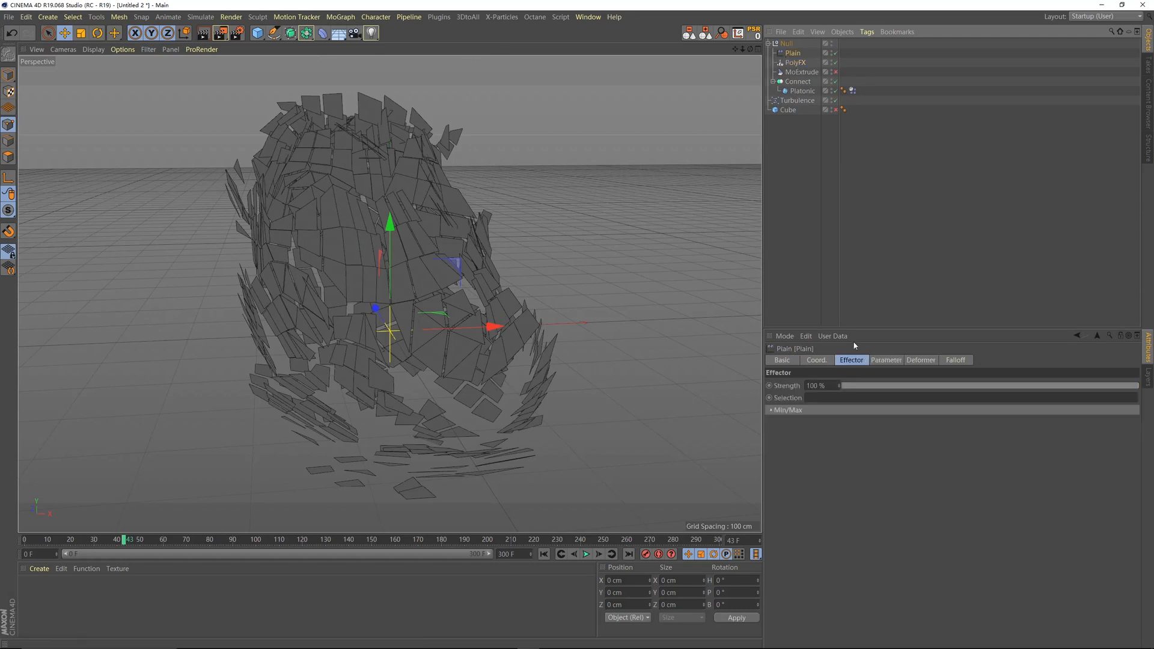
{"action": "left_click", "coordinate": [879, 362]}
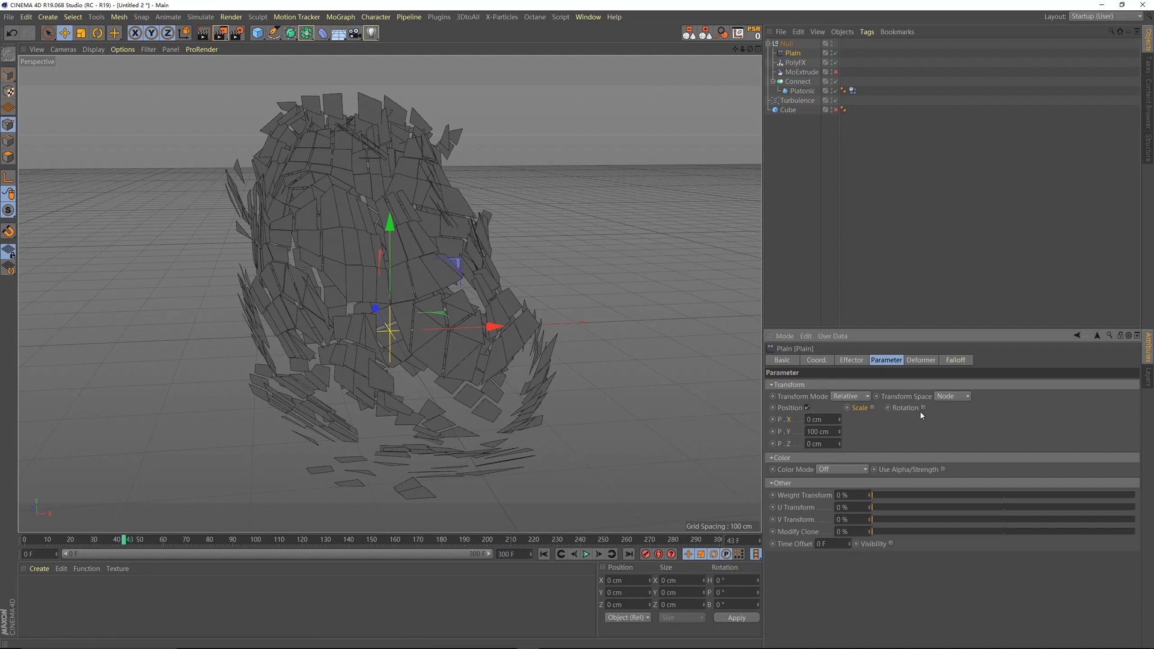
{"action": "mouse_move", "coordinate": [840, 434]}
{"action": "left_mouse_down"}
{"action": "mouse_move", "coordinate": [840, 415]}
{"action": "mouse_move", "coordinate": [841, 444]}
{"action": "left_mouse_up"}
{"action": "left_click", "coordinate": [808, 409]}
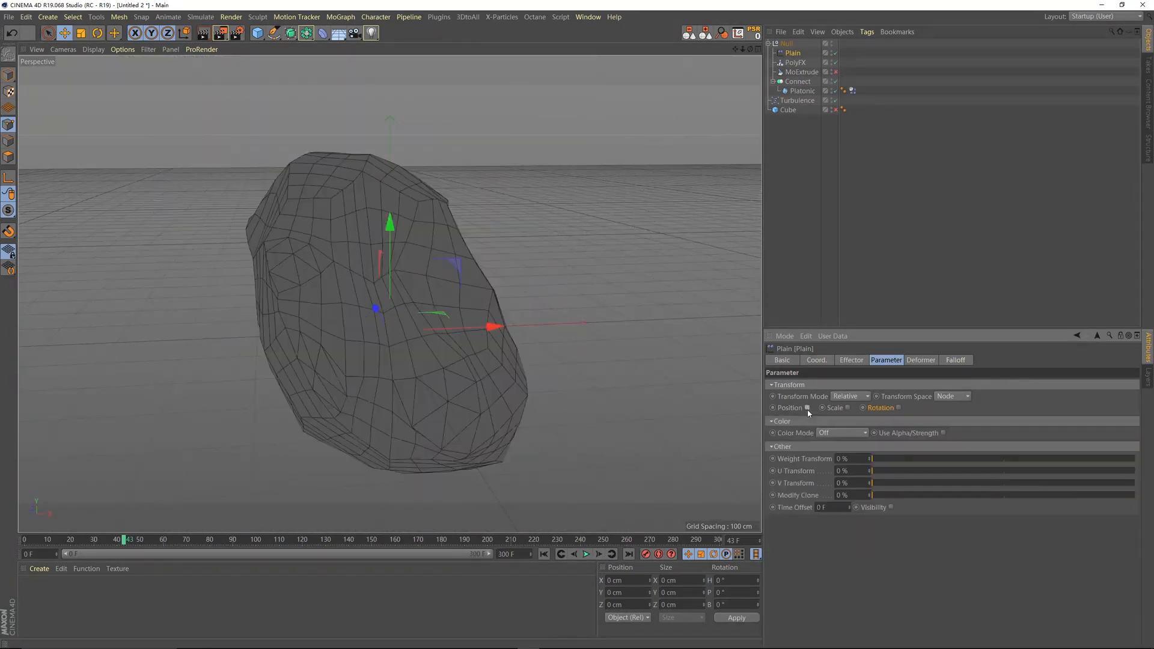
Enable Scale with Uniform Scale on the Plain effector and set the scale to -0.09.
{"action": "left_click", "coordinate": [849, 408]}
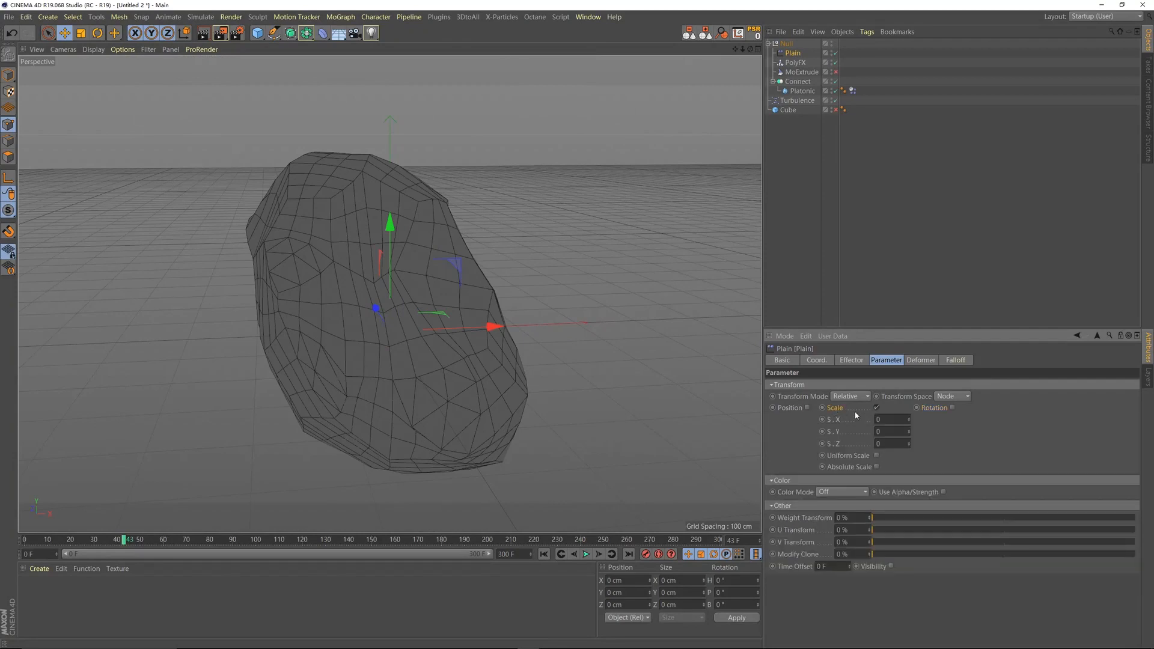
{"action": "left_click", "coordinate": [877, 457]}
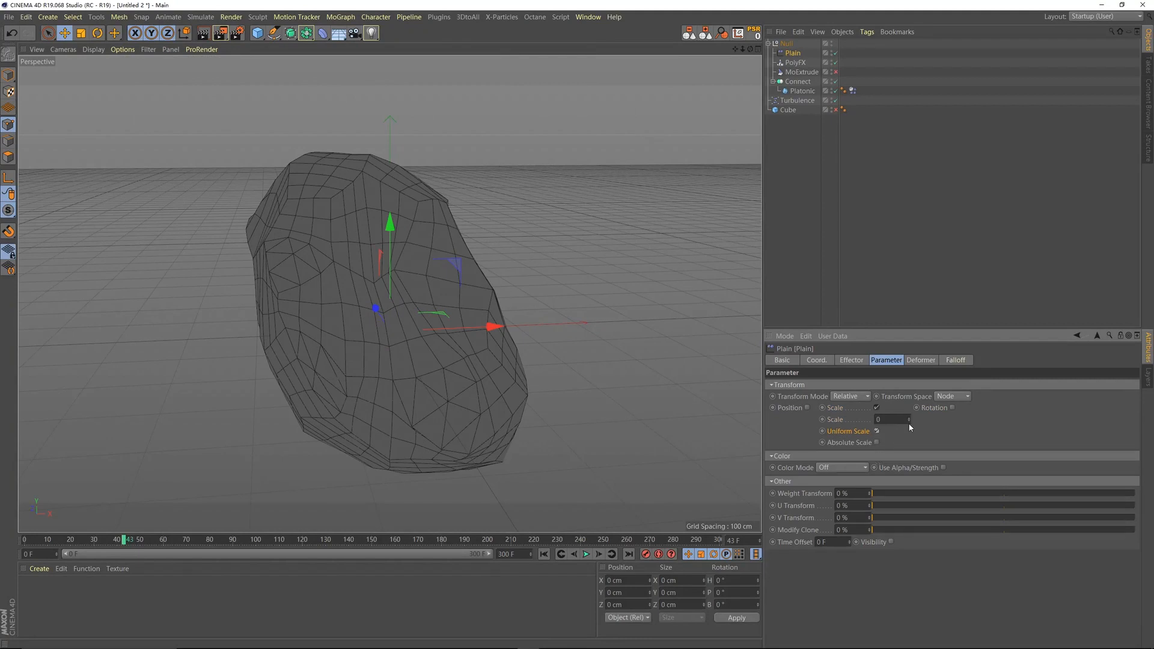
{"action": "left_click_drag", "start_coordinate": [909, 420], "coordinate": [909, 445]}
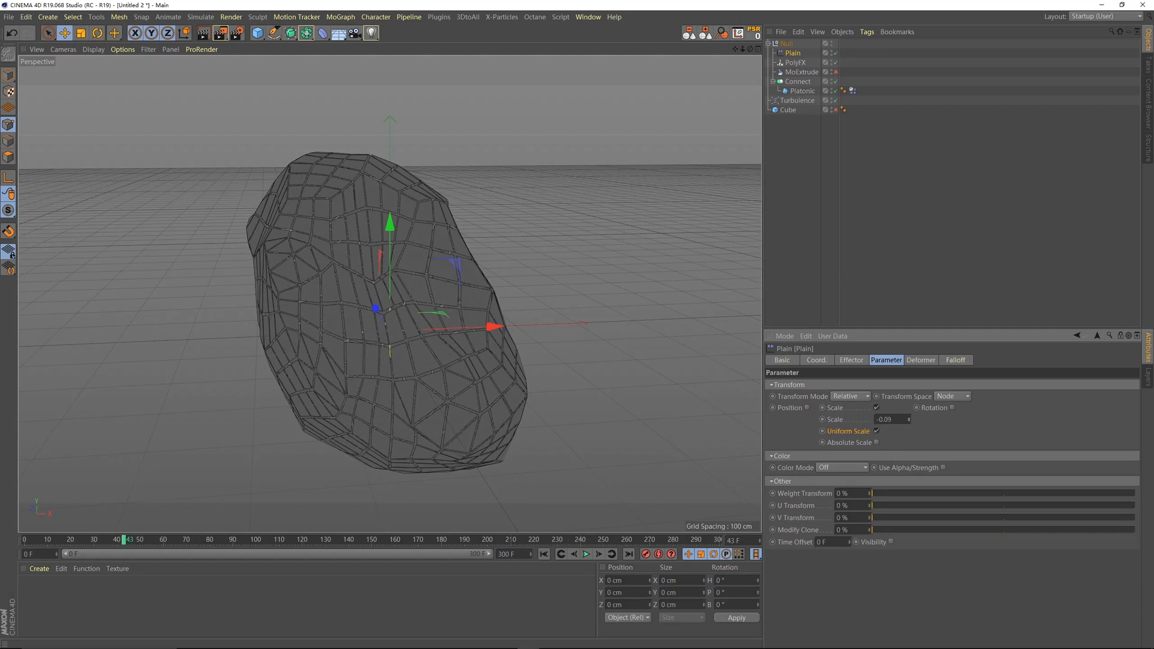
Re-enable the MoExtrude deformer and toggle PolyFX off and on to compare the gaps between the extruded polygons.
{"action": "left_click", "coordinate": [803, 72]}
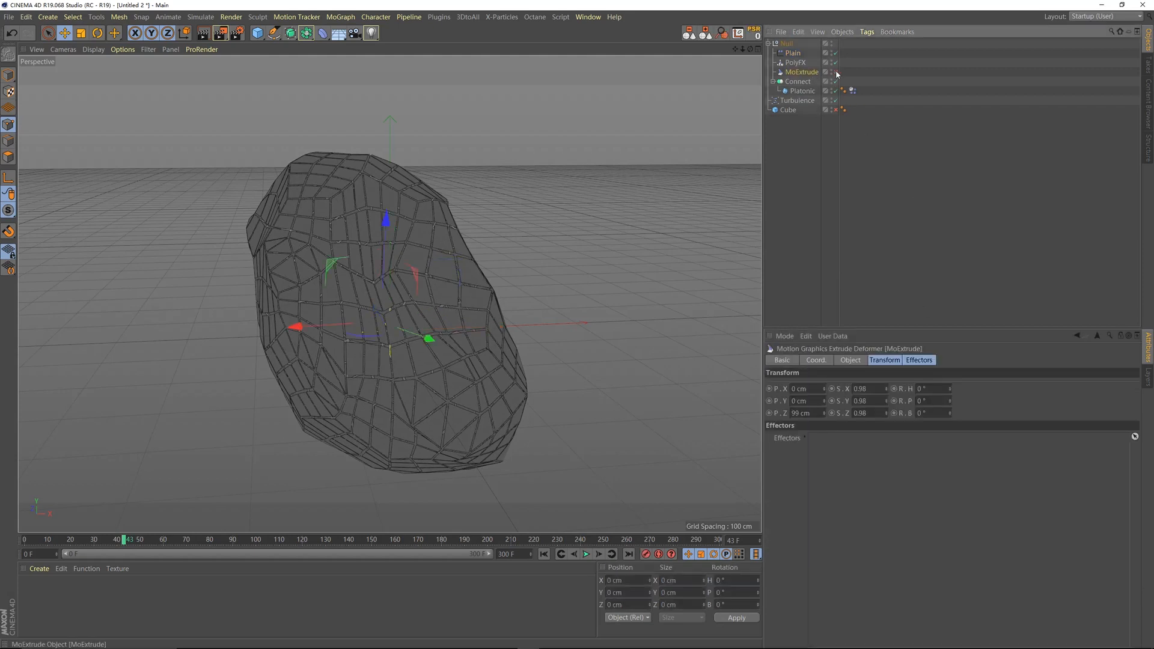
{"action": "left_click", "coordinate": [836, 73]}
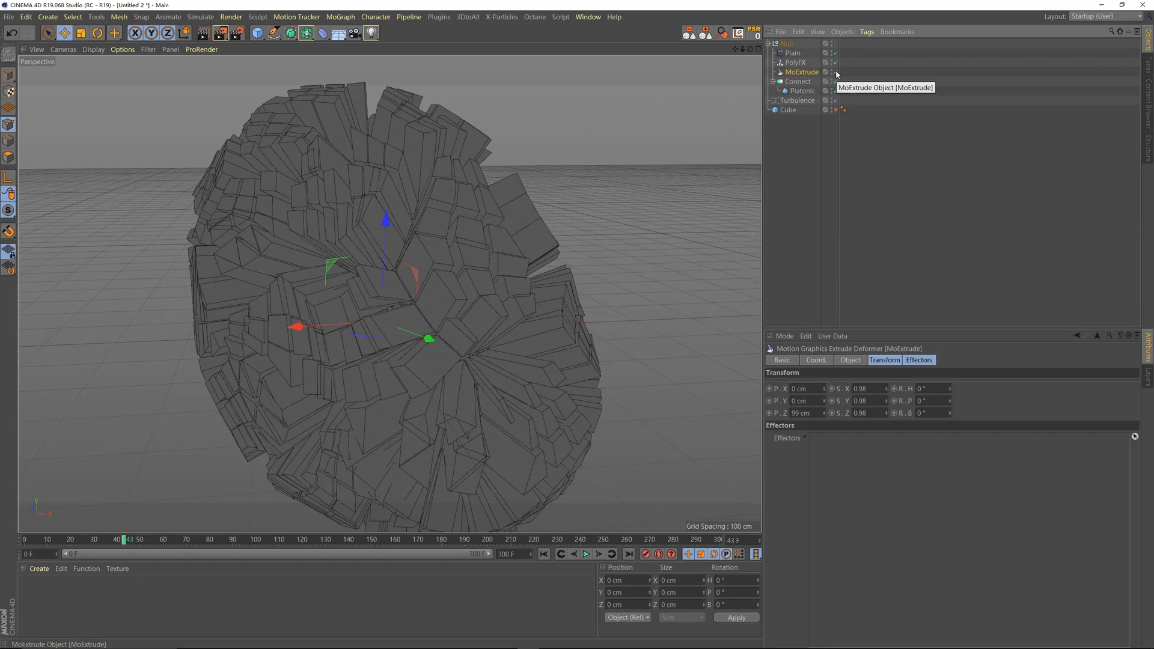
{"action": "left_click_drag", "start_coordinate": [548, 244], "coordinate": [475, 252], "text": "alt"}
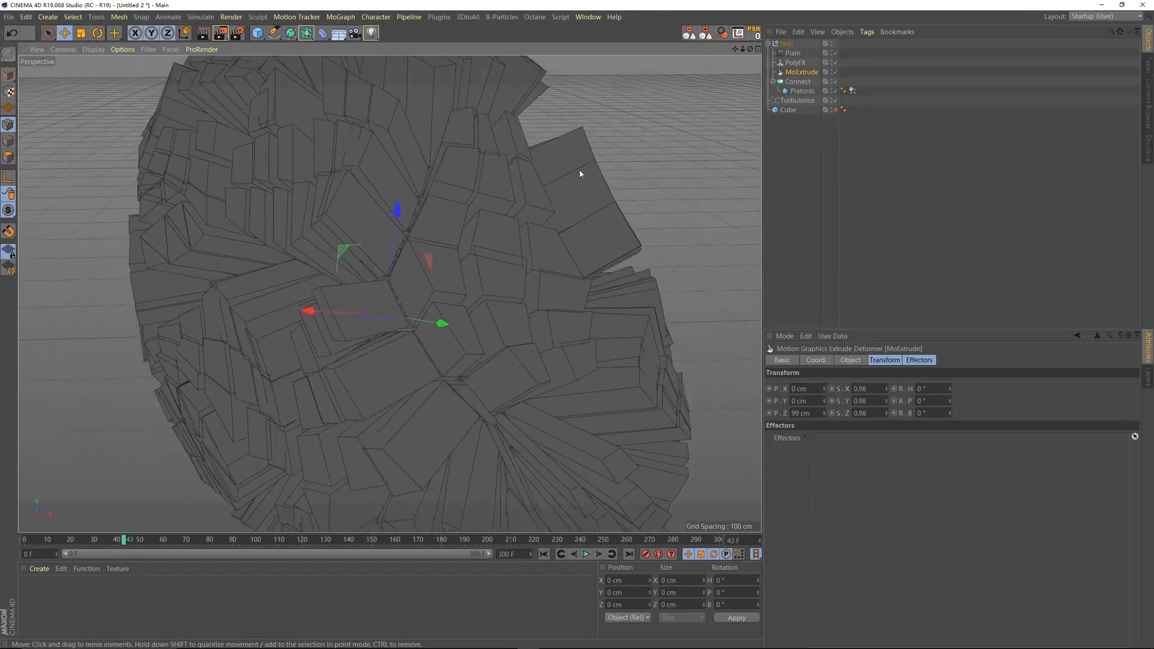
{"action": "left_click", "coordinate": [835, 63]}
{"action": "left_click", "coordinate": [835, 63]}
{"action": "left_click_drag", "start_coordinate": [368, 211], "coordinate": [451, 252], "text": "alt"}
Rewind to the first frame and play the simulation with PolyFX and MoExtrude active.
{"action": "left_click", "coordinate": [544, 554]}
{"action": "left_click", "coordinate": [586, 555]}
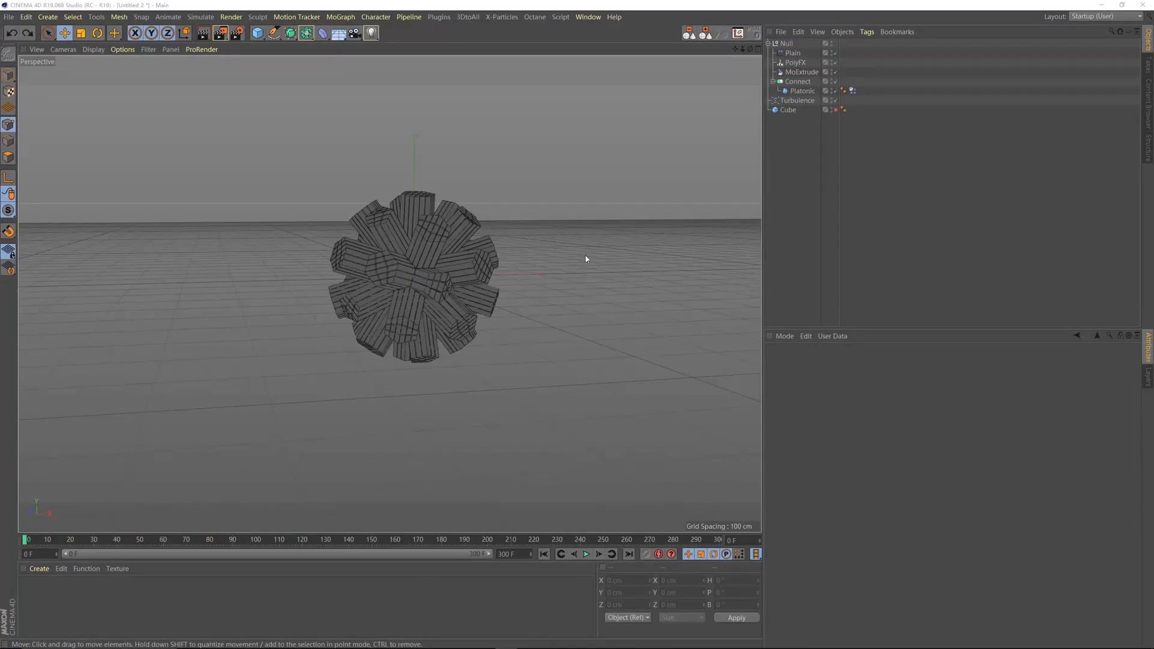
{"action": "left_click", "coordinate": [586, 554]}
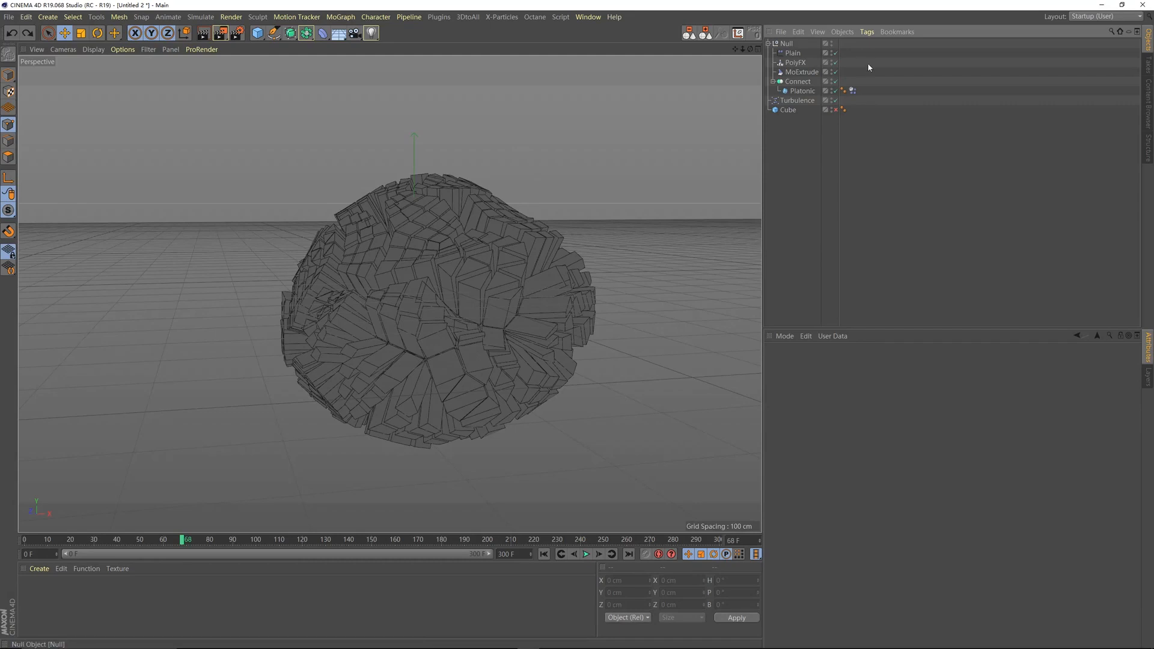
Disable the Plain effector, PolyFX, MoExtrude and Connect objects, leaving the Platonic soft body active.
{"action": "left_click", "coordinate": [835, 82]}
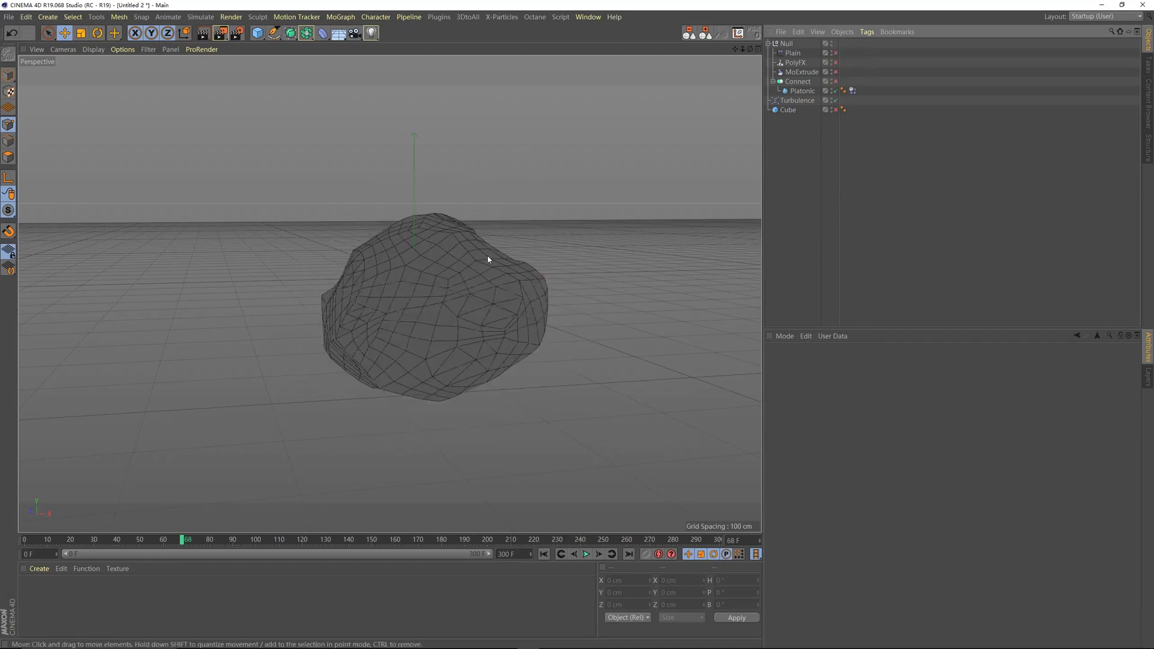
Show the soft body settings of the Platonic object's dynamics tag and replay the simulation from the first frame.
{"action": "left_click", "coordinate": [803, 91]}
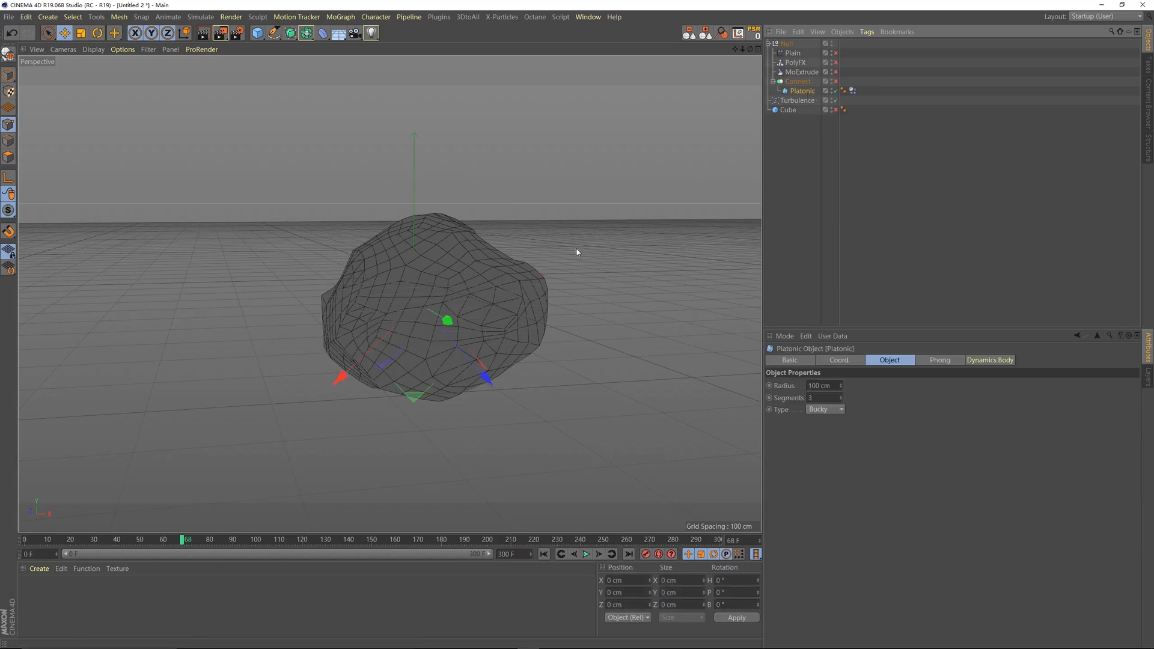
{"action": "left_click", "coordinate": [852, 91]}
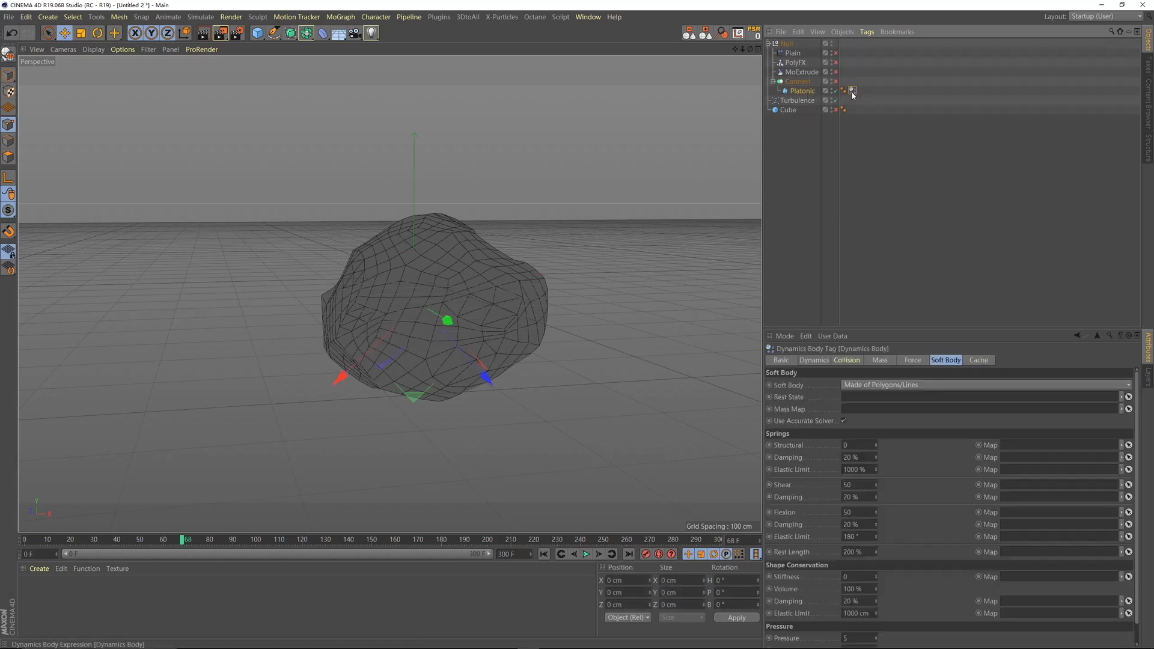
{"action": "left_click", "coordinate": [544, 554]}
{"action": "left_click", "coordinate": [591, 554]}
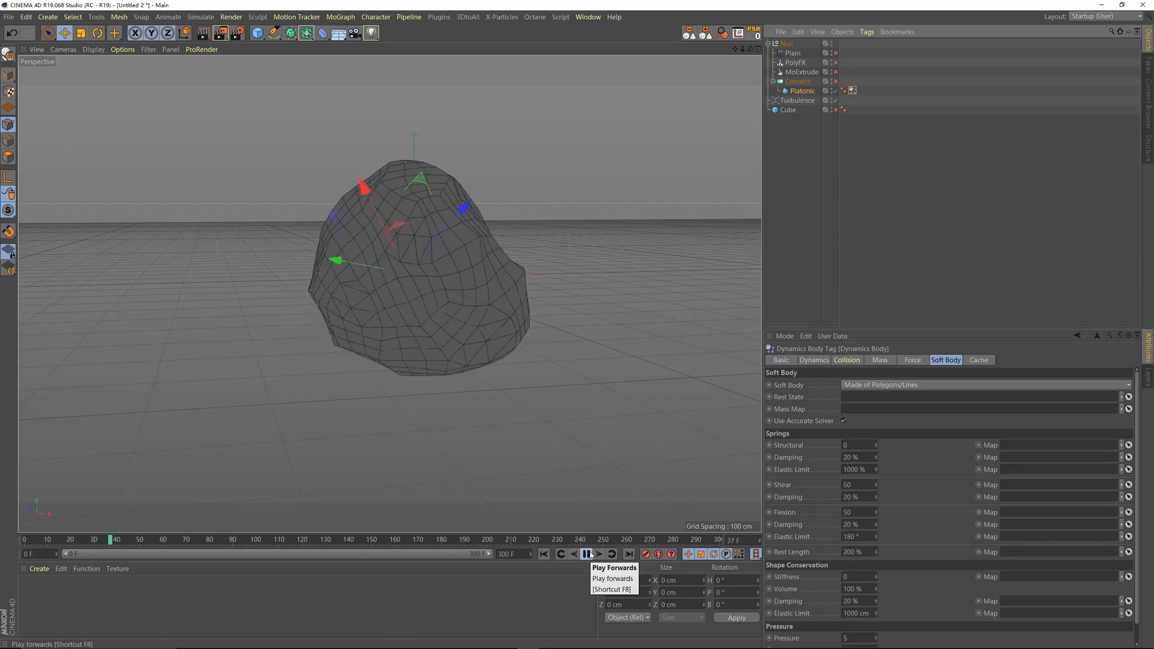
Set the Platonic soft body's pressure to 2 and replay the simulation to check the blob.
{"action": "scroll", "coordinate": [959, 537], "scroll_direction": "down", "scroll_amount": 2}
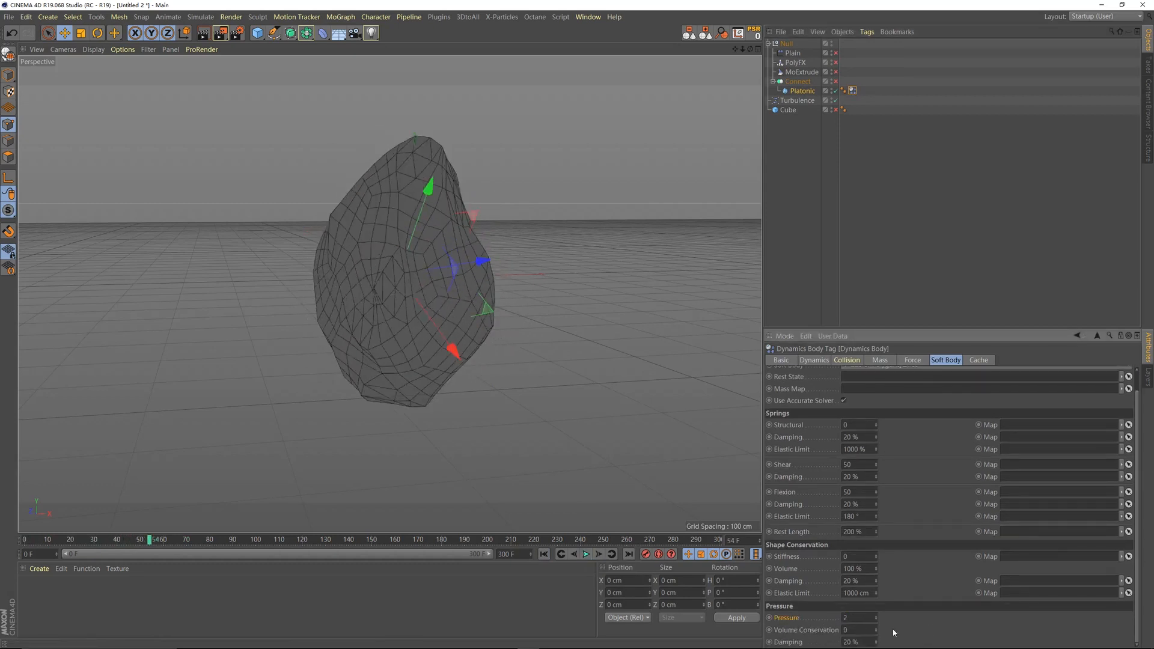
{"action": "left_click", "coordinate": [562, 556]}
{"action": "left_click", "coordinate": [586, 554]}
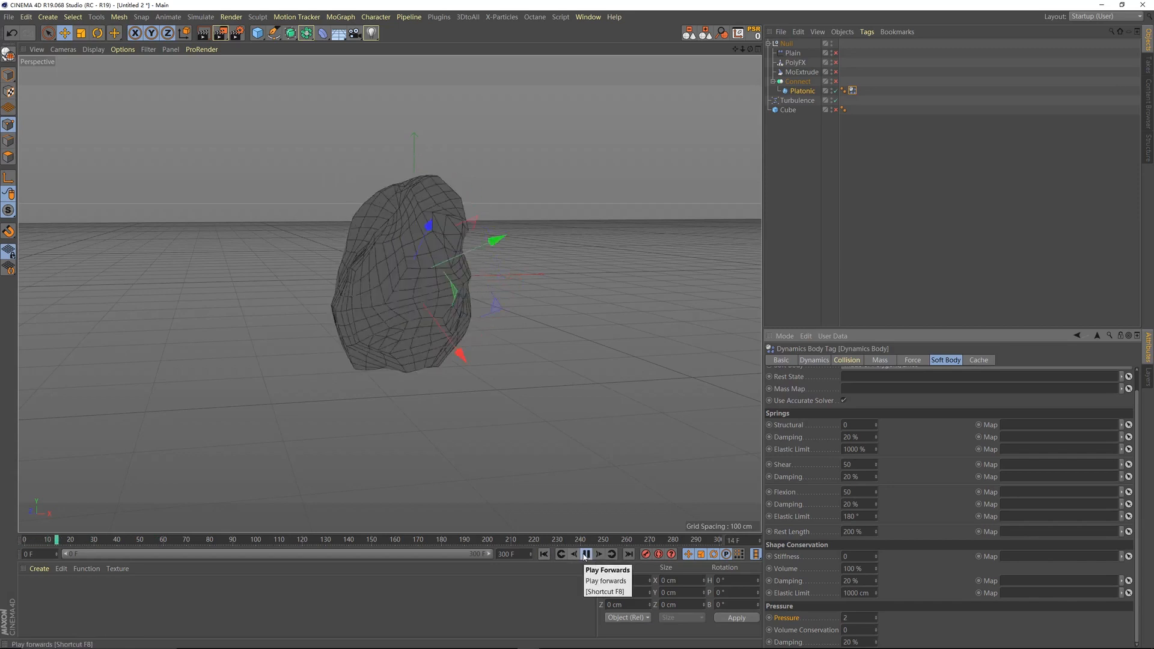
{"action": "left_click", "coordinate": [585, 555]}
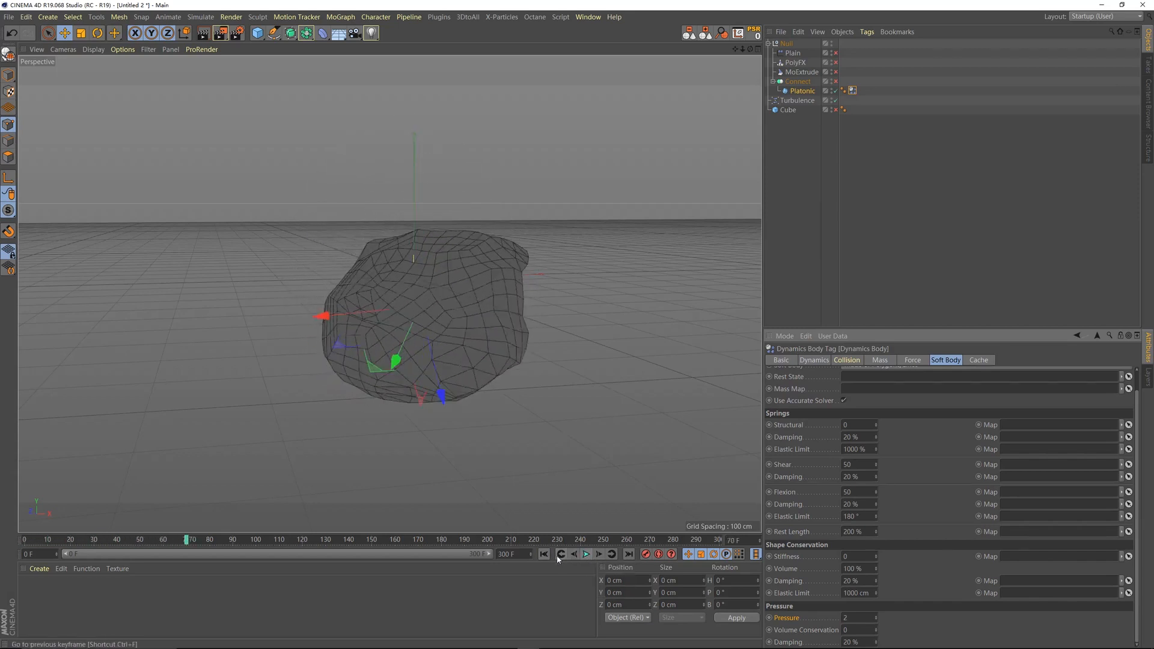
Change the Platonic object's type to Dodeca at the first frame and play the simulation.
{"action": "left_click", "coordinate": [544, 554]}
{"action": "left_click", "coordinate": [801, 91]}
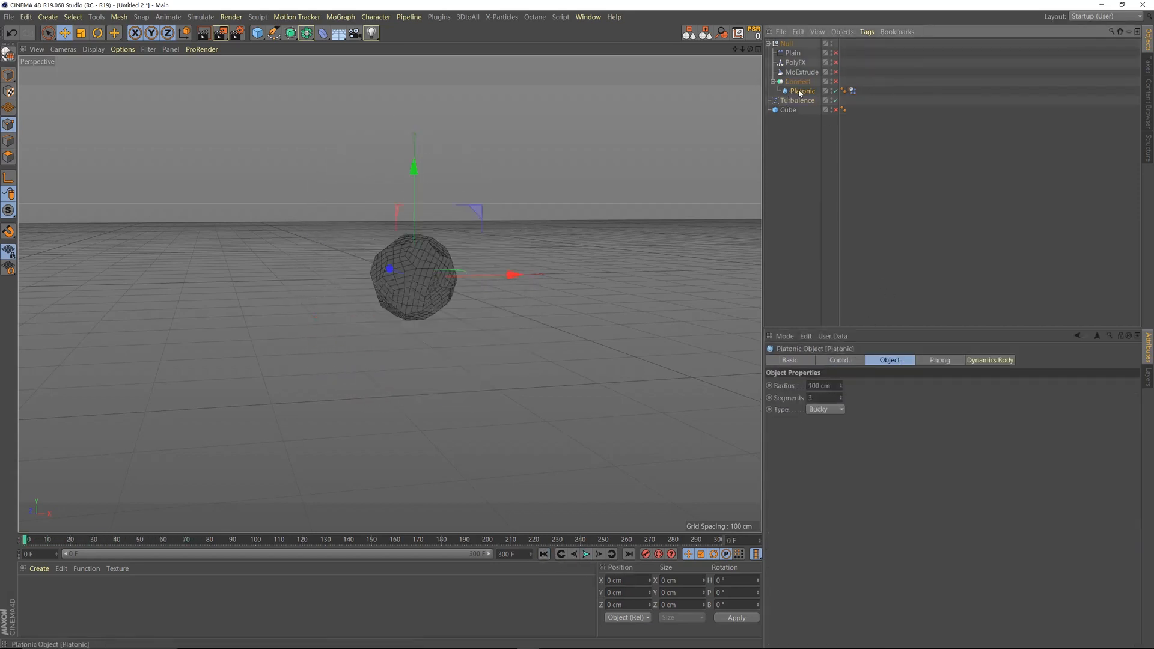
{"action": "left_click", "coordinate": [835, 400]}
{"action": "left_click", "coordinate": [841, 411]}
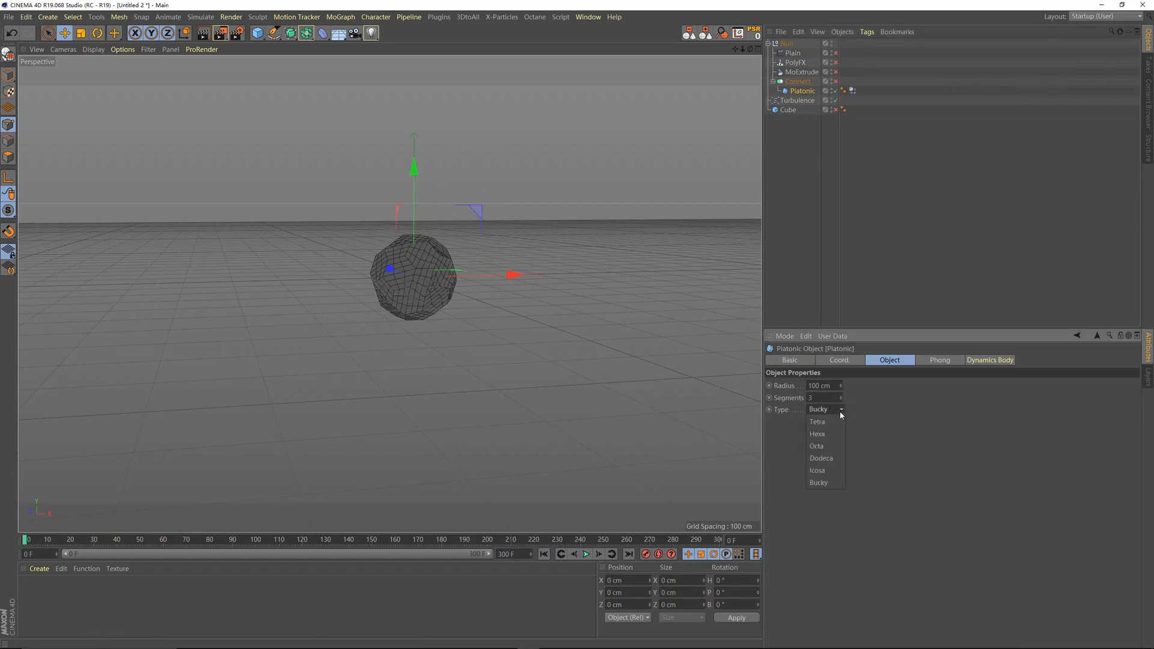
{"action": "left_click", "coordinate": [829, 471]}
{"action": "left_click", "coordinate": [827, 459]}
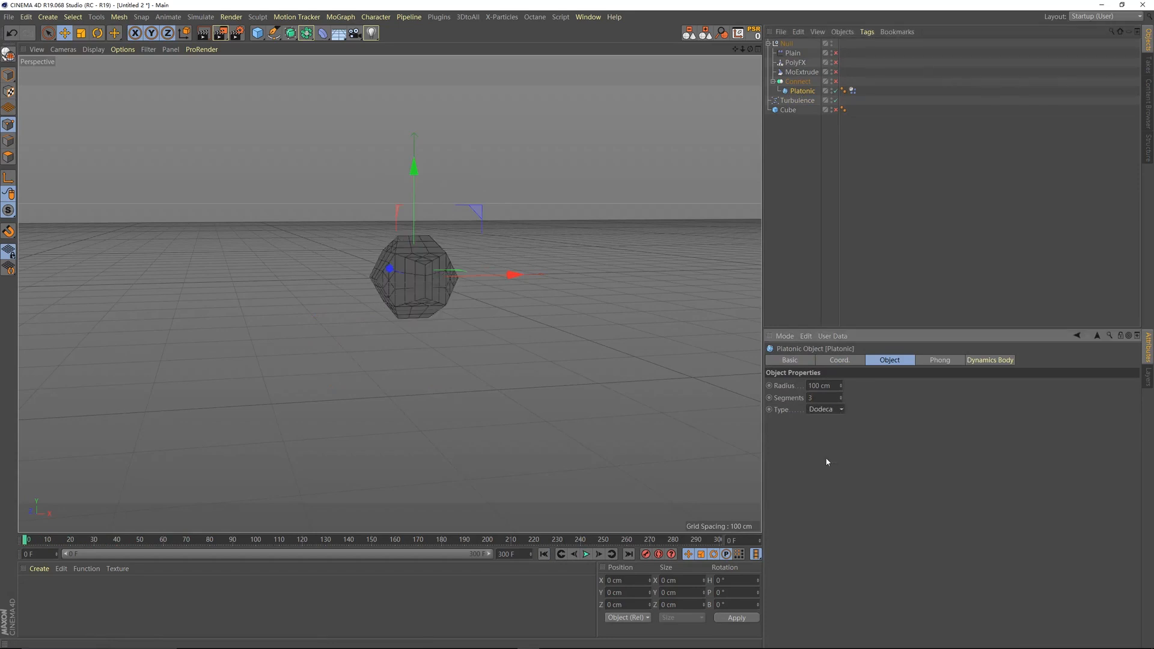
{"action": "left_click", "coordinate": [587, 554]}
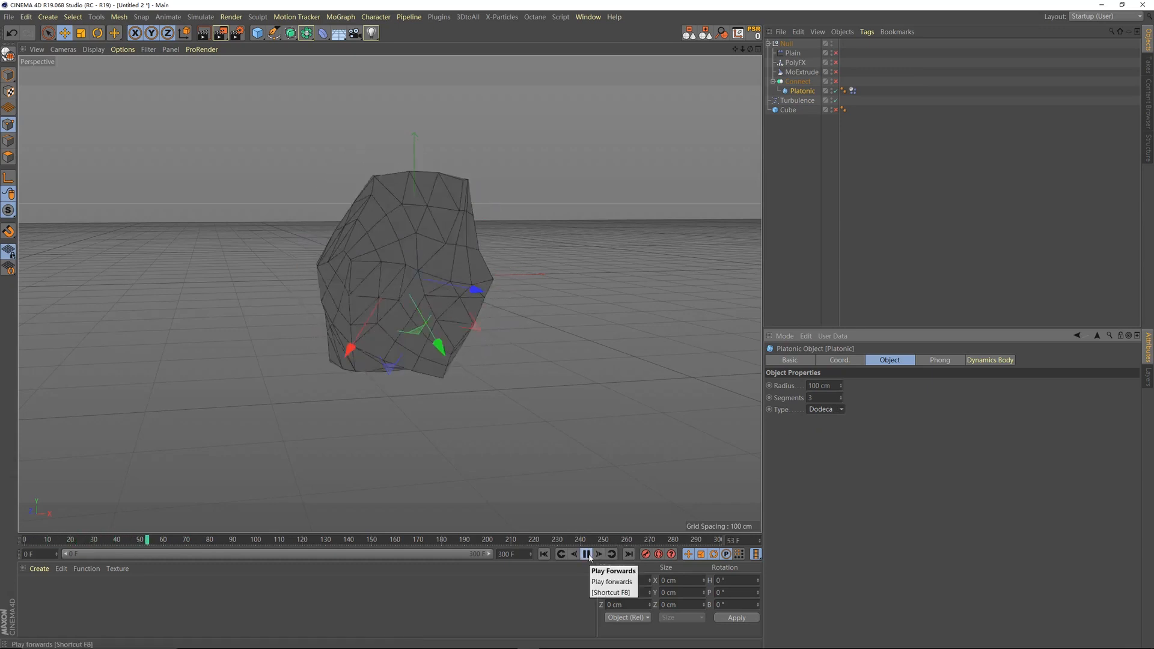
{"action": "left_click", "coordinate": [587, 554]}
Reduce the Turbulence object's scale to 117.15 % and replay the simulation from the first frame.
{"action": "left_click", "coordinate": [797, 101]}
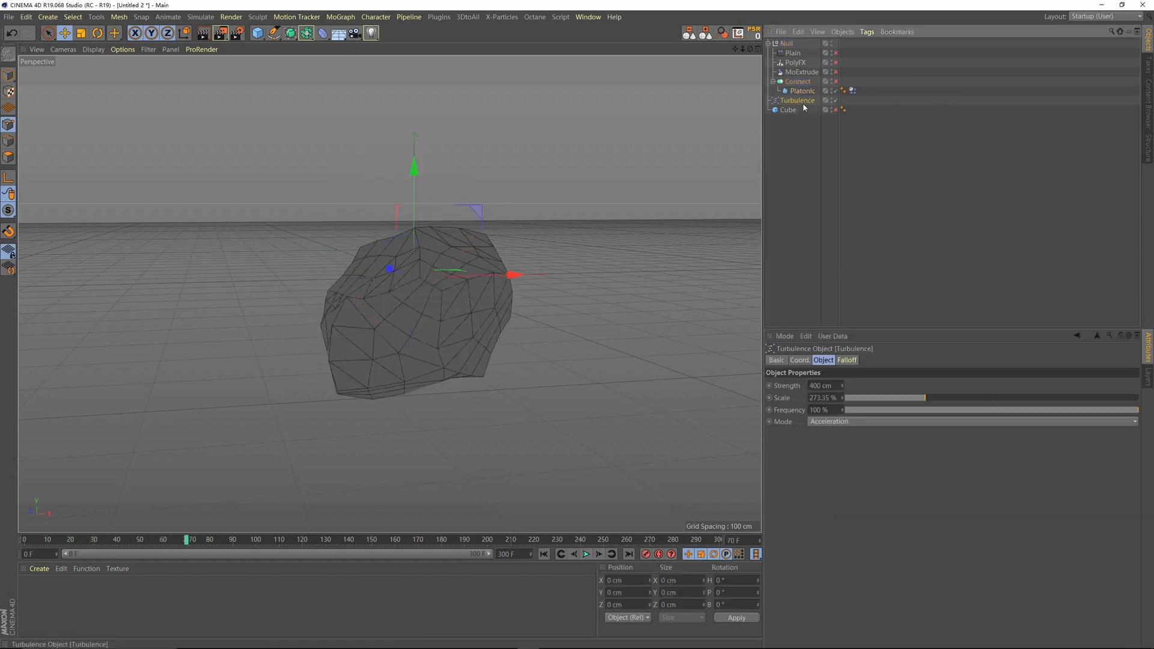
{"action": "left_click", "coordinate": [822, 386]}
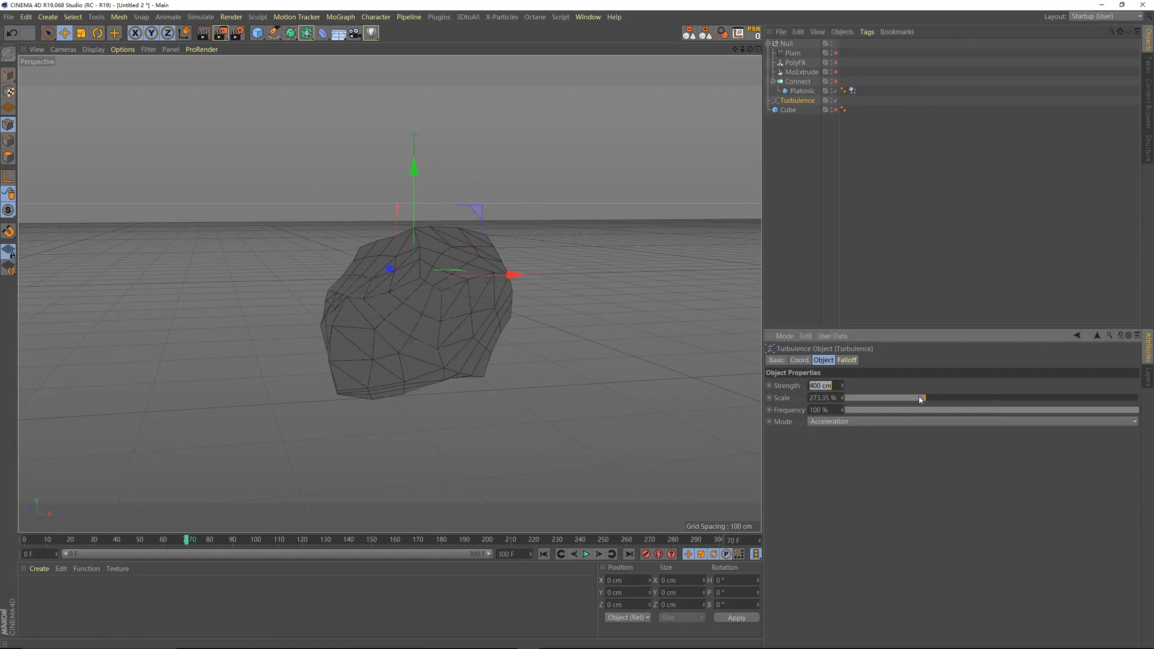
{"action": "left_click_drag", "start_coordinate": [882, 401], "coordinate": [879, 399]}
{"action": "left_click", "coordinate": [544, 554]}
{"action": "left_click", "coordinate": [587, 554]}
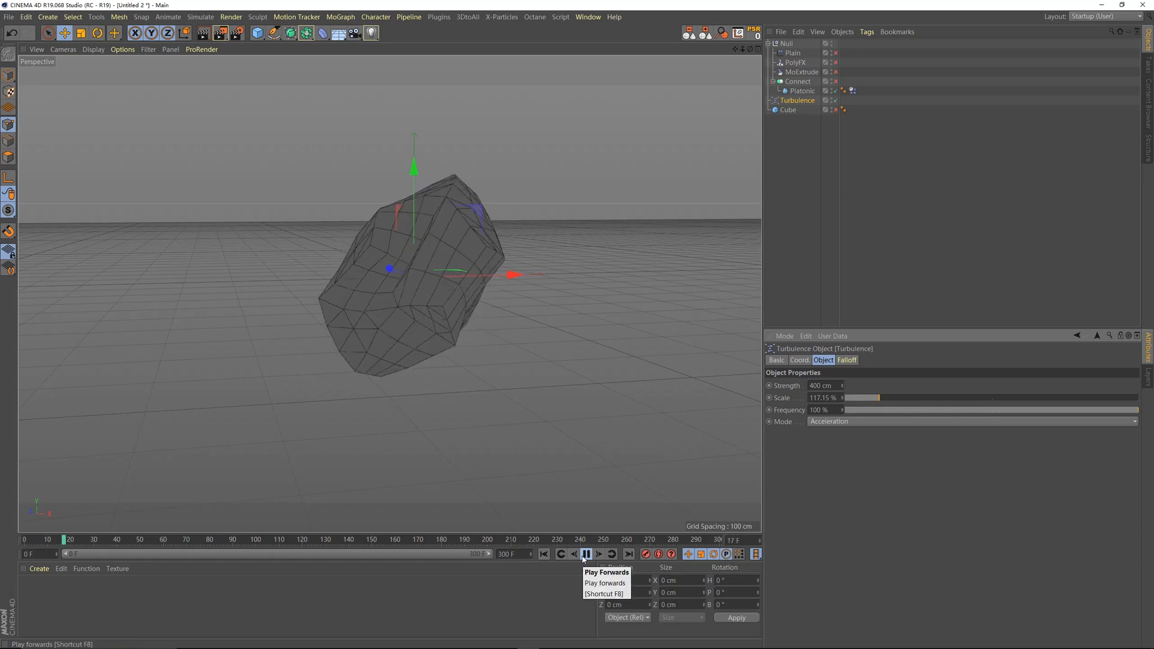
{"action": "left_click", "coordinate": [582, 555]}
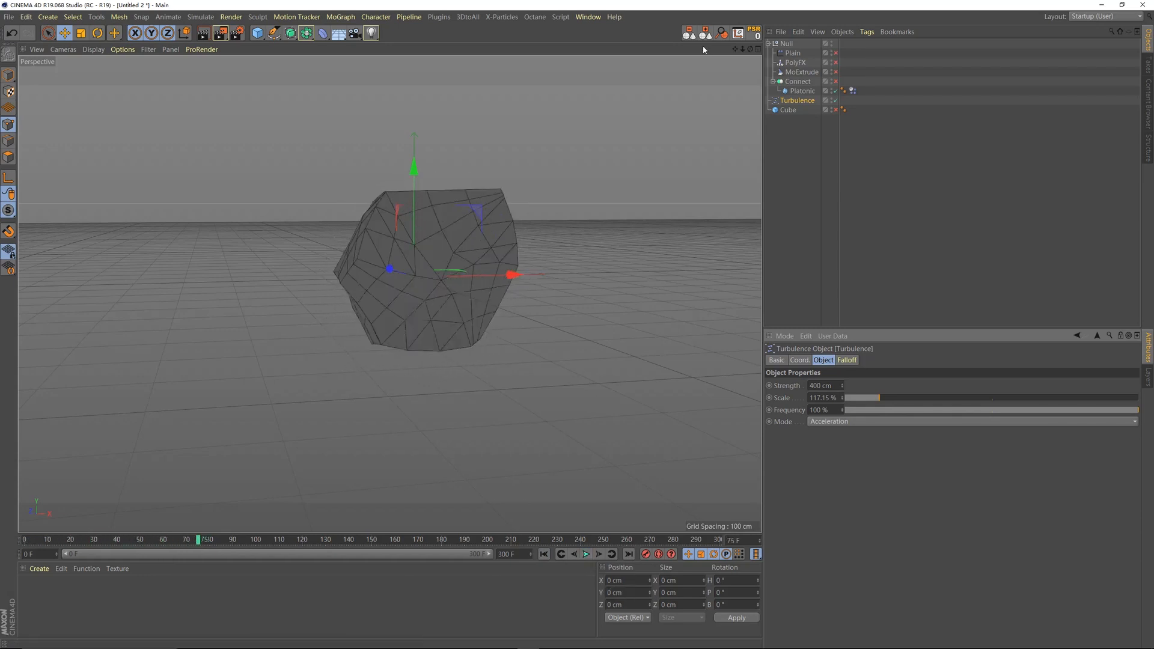
Set Follow Rotation to 3 in the Platonic dynamics tag's force settings and replay the simulation from the first frame.
{"action": "left_click", "coordinate": [852, 91]}
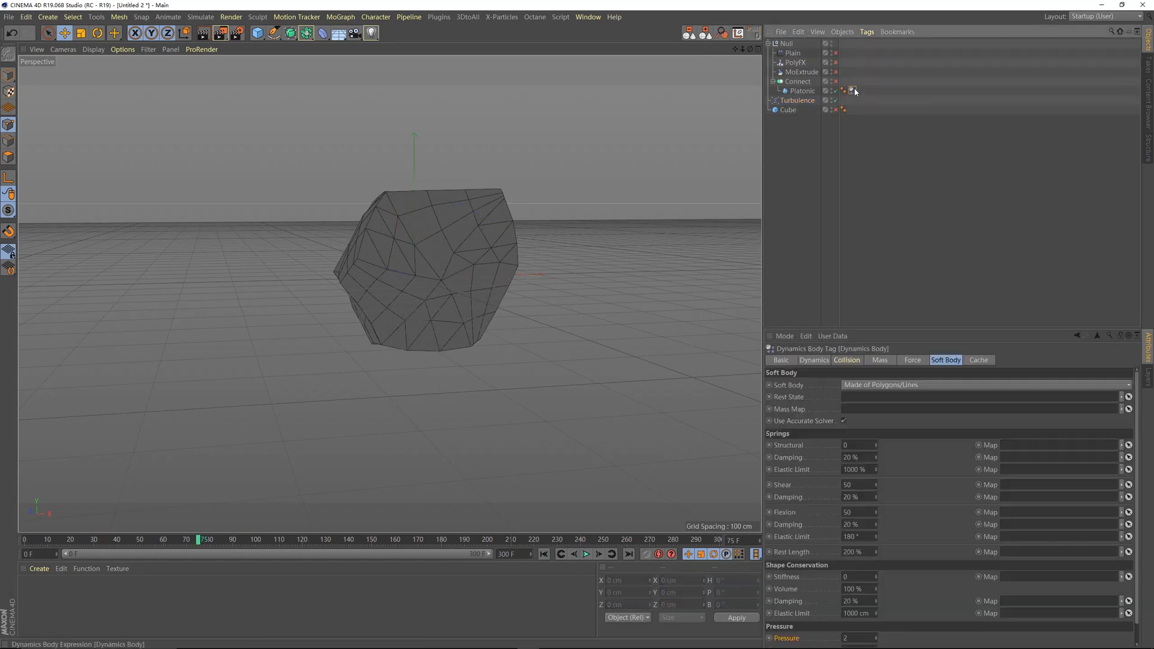
{"action": "left_click", "coordinate": [913, 360]}
{"action": "left_click", "coordinate": [946, 361]}
{"action": "left_click", "coordinate": [913, 361]}
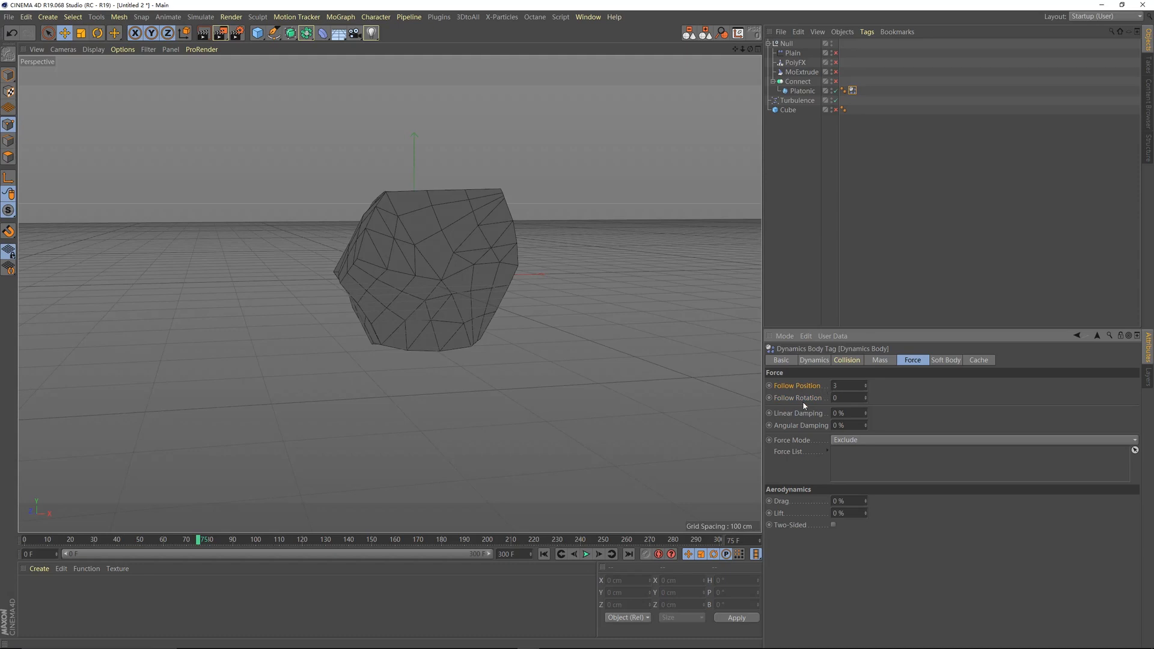
{"action": "key", "text": "Return"}
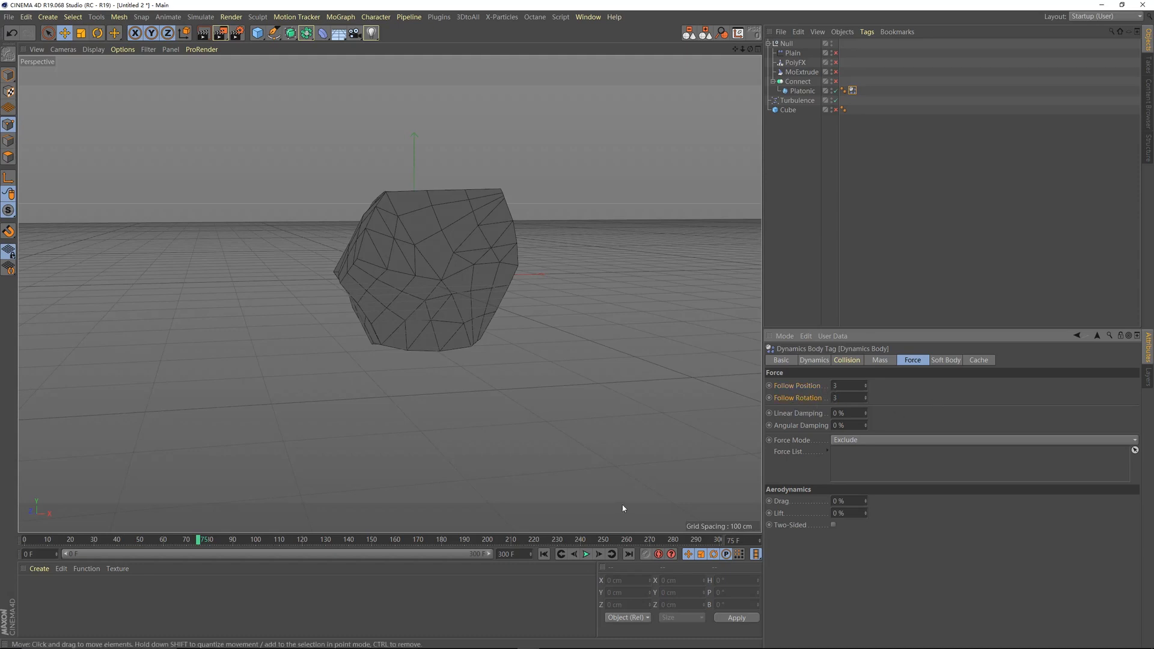
{"action": "left_click", "coordinate": [544, 554]}
{"action": "left_click", "coordinate": [586, 554]}
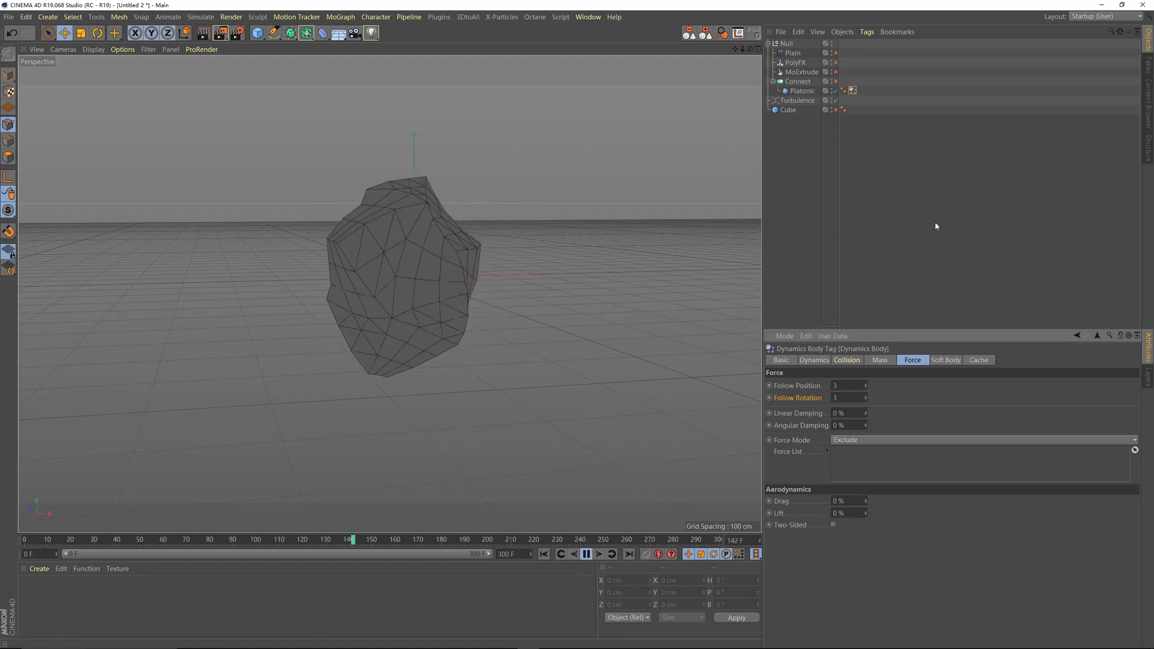
{"action": "left_click", "coordinate": [585, 554]}
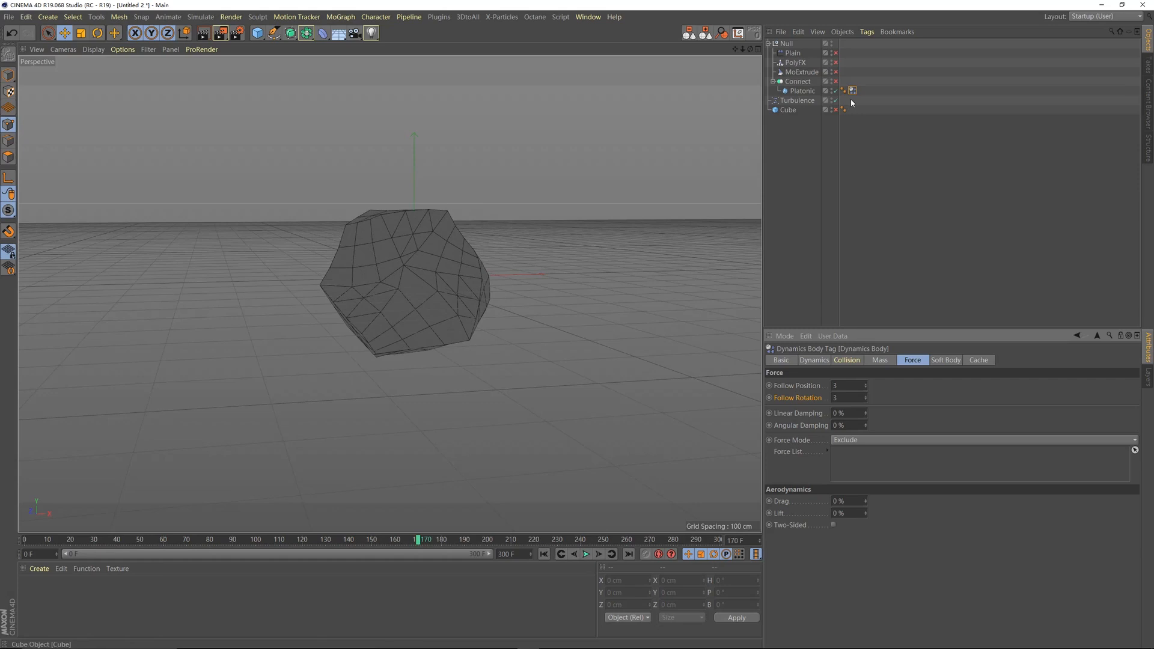
Re-enable the Plain effector, PolyFX, MoExtrude and Connect objects and replay the simulation.
{"action": "left_click_drag", "start_coordinate": [836, 54], "coordinate": [836, 81]}
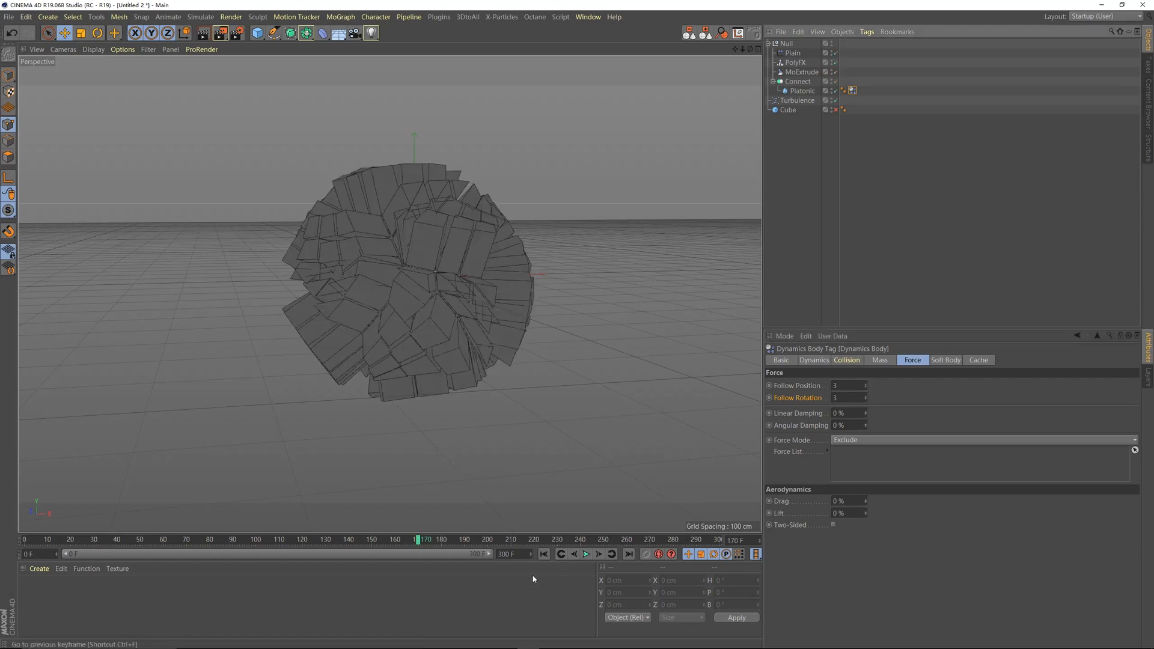
{"action": "left_click", "coordinate": [553, 555]}
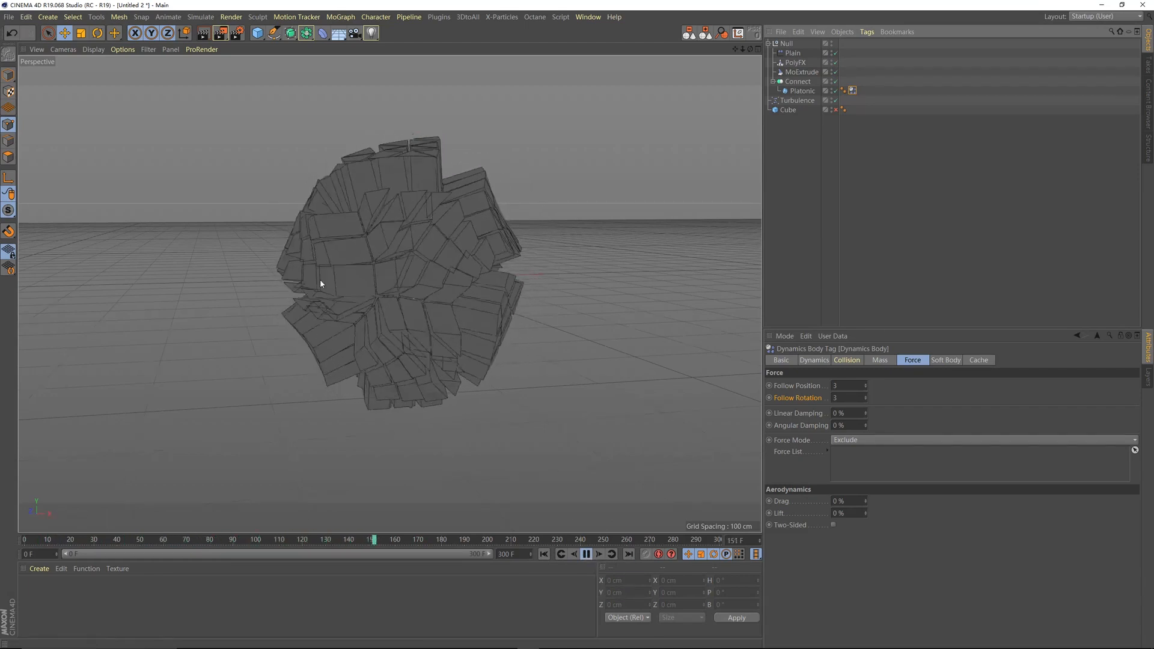
{"action": "left_click", "coordinate": [586, 554]}
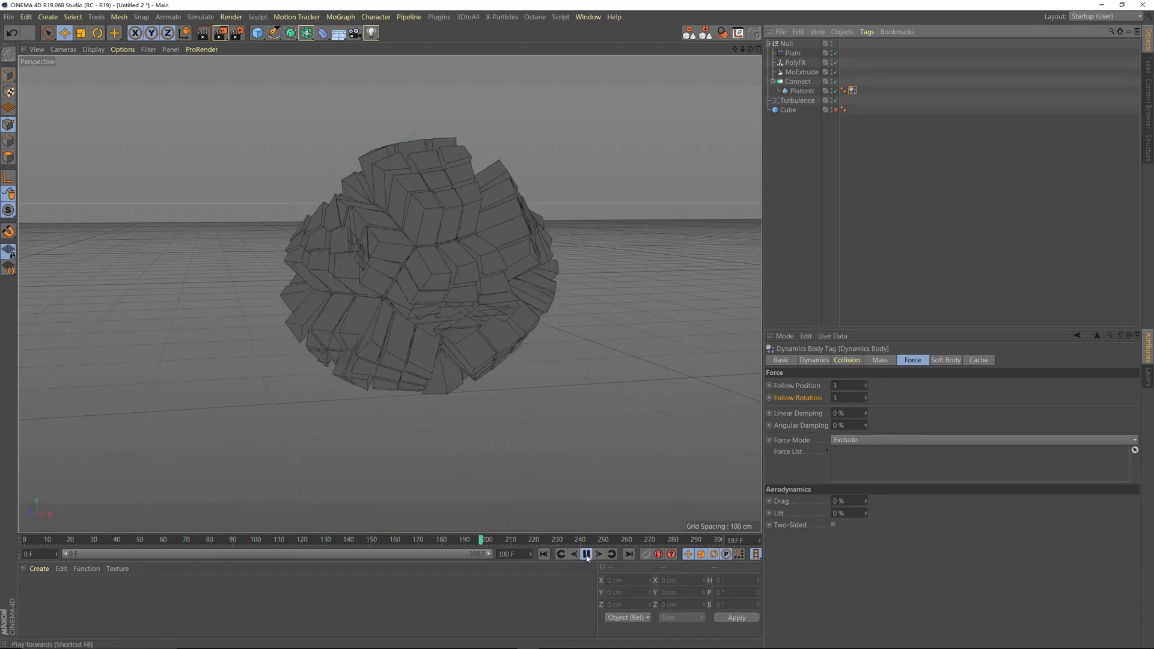
Switch the Platonic object's type to Bucky at the first frame, and play the simulation with its dynamics tag's force settings shown.
{"action": "left_click", "coordinate": [544, 554]}
{"action": "left_click", "coordinate": [801, 91]}
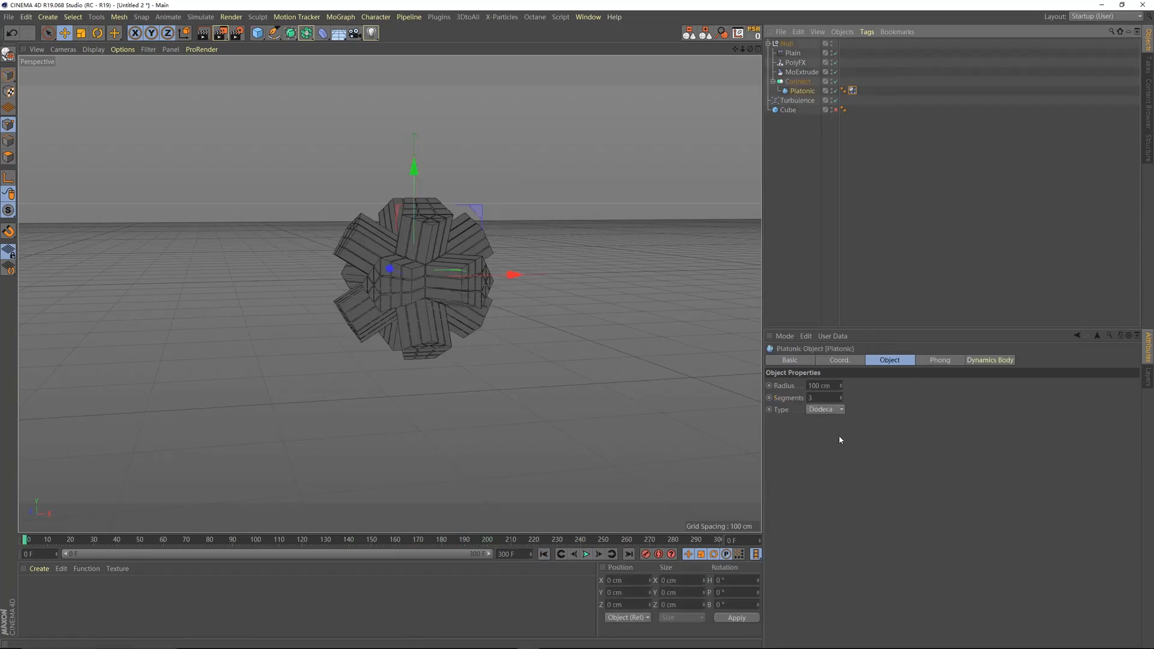
{"action": "left_click", "coordinate": [833, 411]}
{"action": "left_click", "coordinate": [826, 473]}
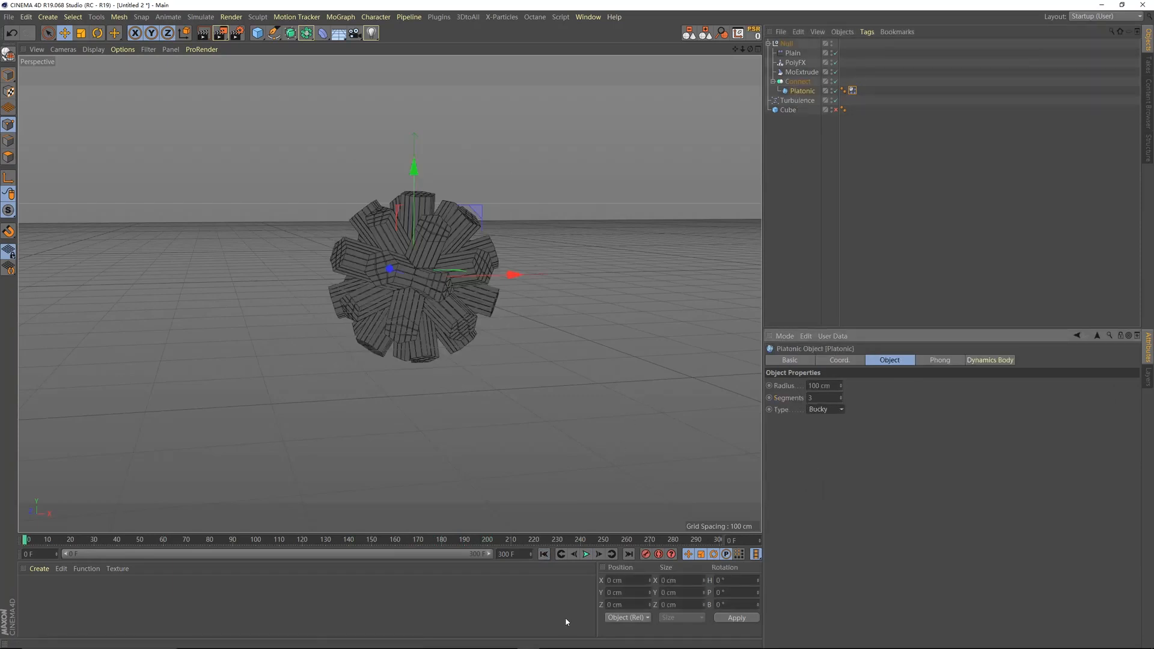
{"action": "left_click", "coordinate": [586, 554]}
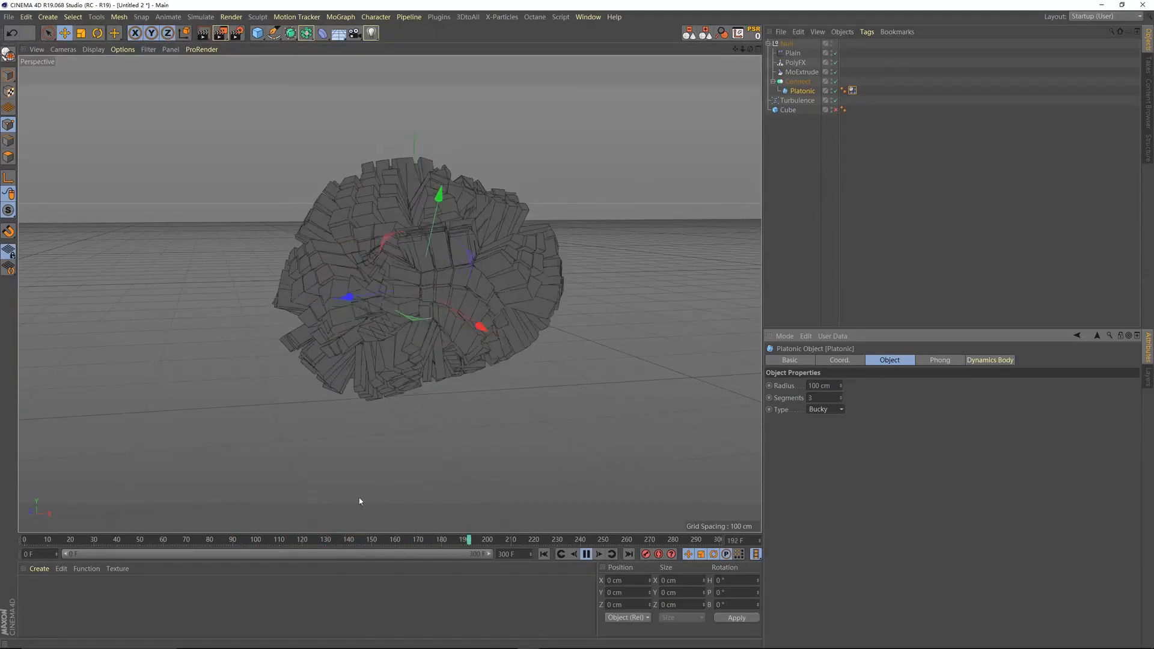
{"action": "left_click", "coordinate": [852, 89]}
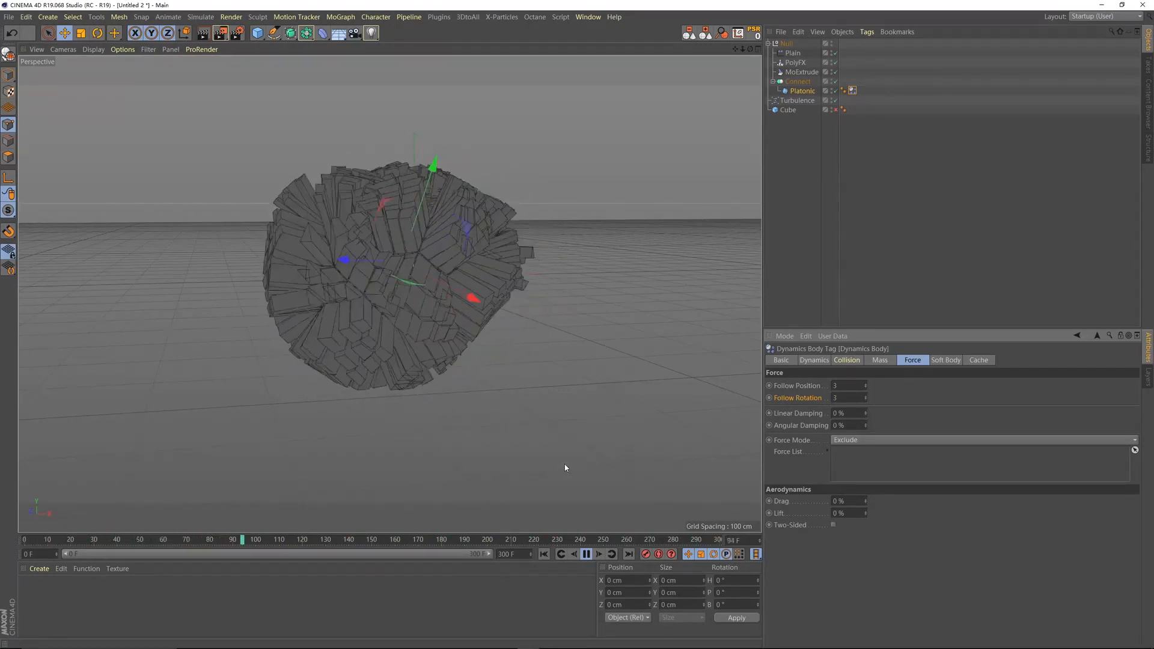
Replay the simulation while tuning the Platonic dynamics tag's Follow Rotation, trying 2 and settling on 2.8.
{"action": "left_click", "coordinate": [587, 557]}
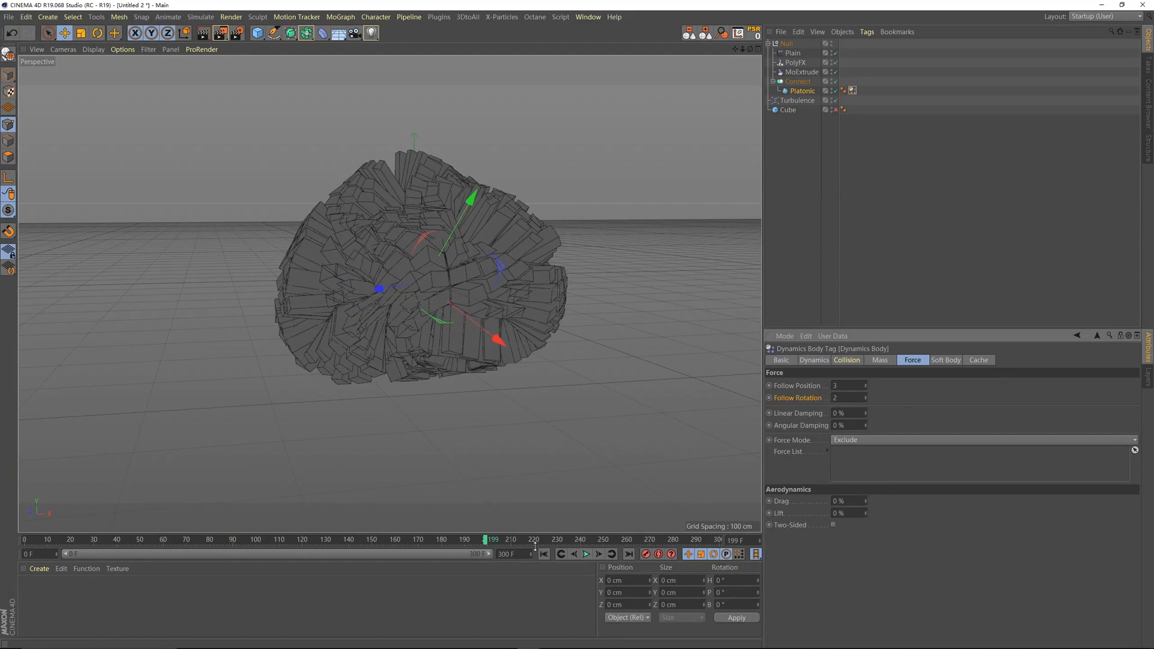
{"action": "left_click", "coordinate": [561, 556]}
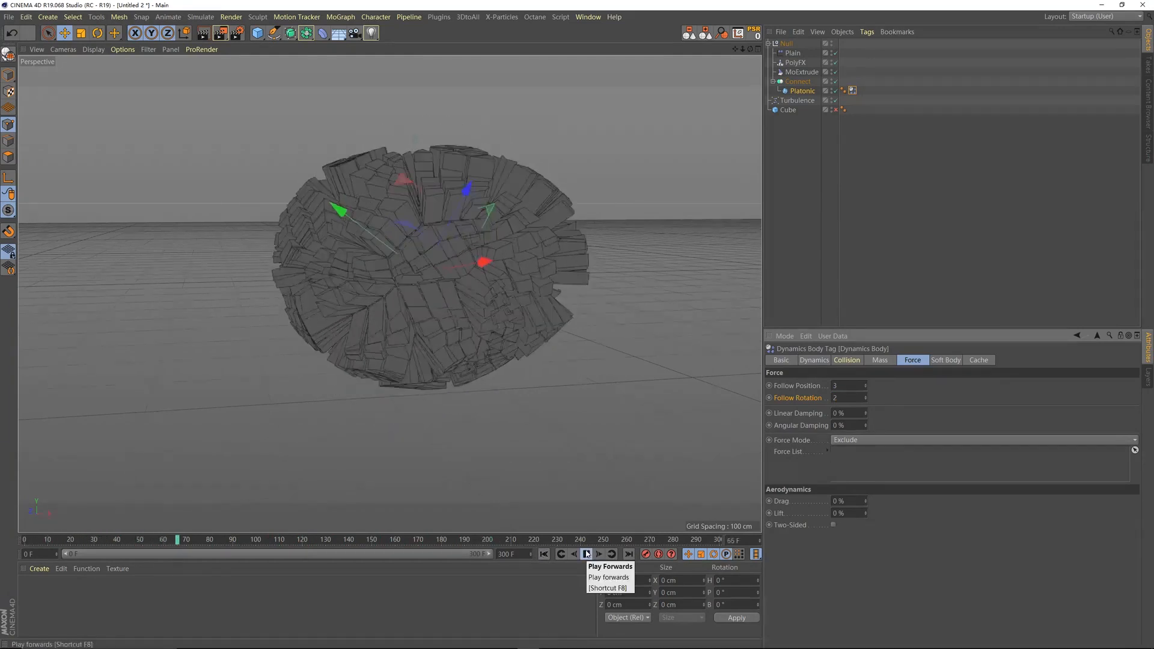
{"action": "left_click", "coordinate": [587, 555]}
{"action": "left_click", "coordinate": [544, 555]}
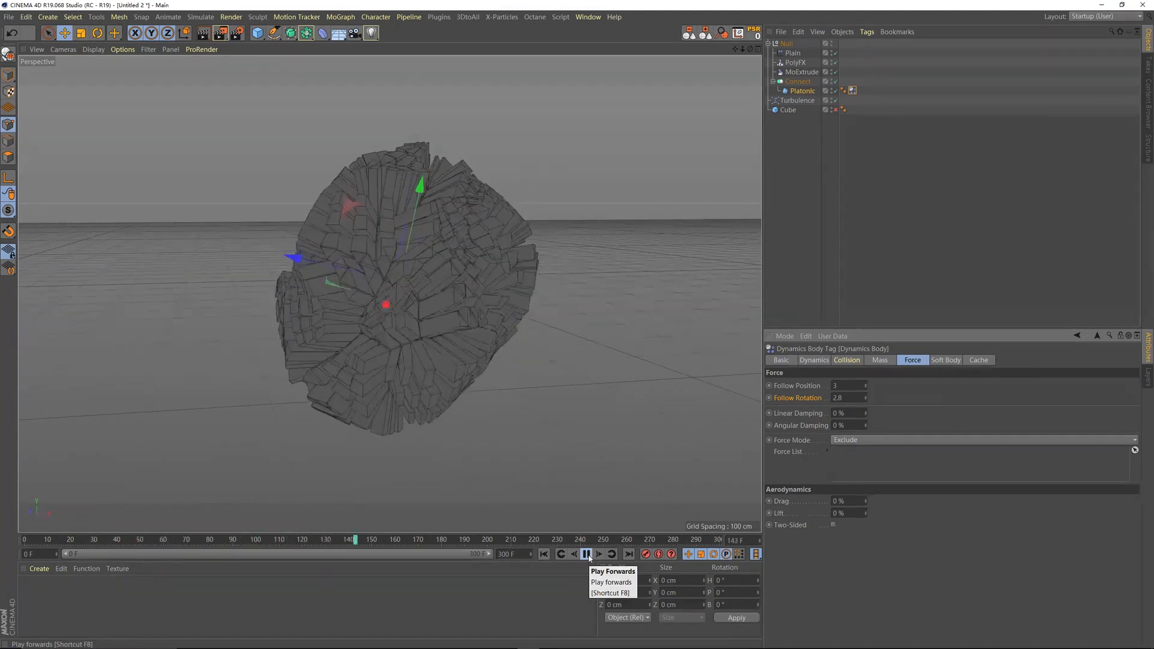
{"action": "left_click", "coordinate": [587, 555]}
{"action": "left_click", "coordinate": [974, 224]}
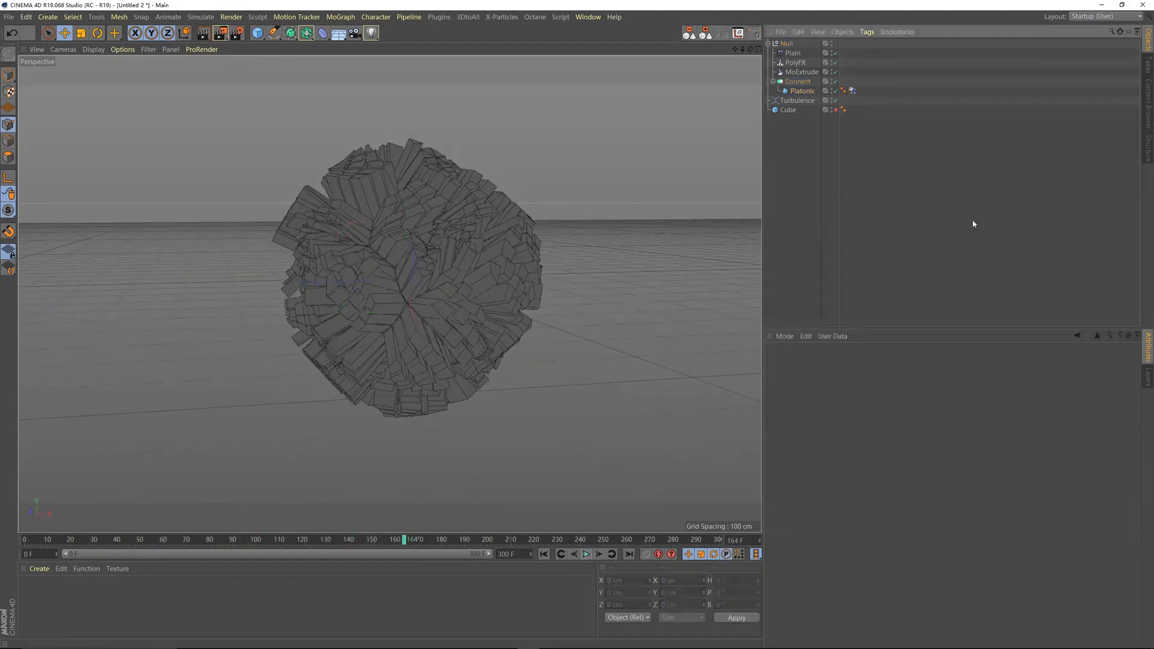
Replay the simulation from the first frame and stop it at about frame 94 to check the motion.
{"action": "left_click", "coordinate": [544, 554]}
{"action": "left_click", "coordinate": [585, 554]}
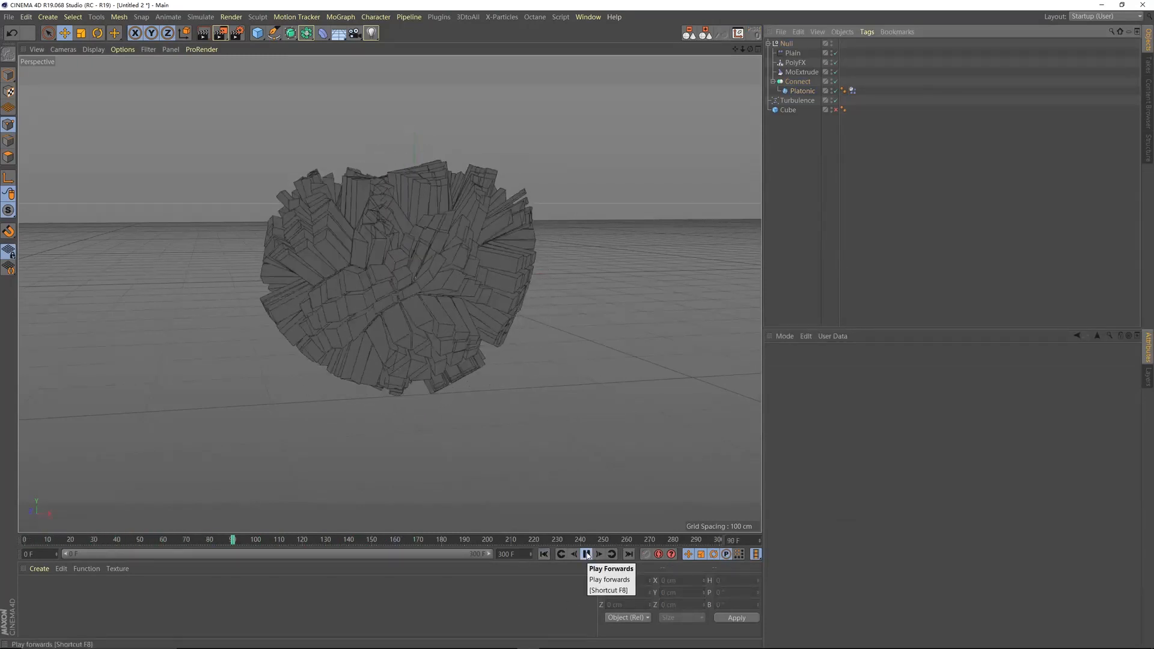
{"action": "left_click", "coordinate": [587, 555]}
{"action": "mouse_move", "coordinate": [411, 281]}
{"action": "left_mouse_down", "text": "alt"}
{"action": "mouse_move", "coordinate": [361, 276]}
{"action": "mouse_move", "coordinate": [430, 297]}
{"action": "mouse_move", "coordinate": [416, 277]}
{"action": "left_mouse_up", "text": "alt"}
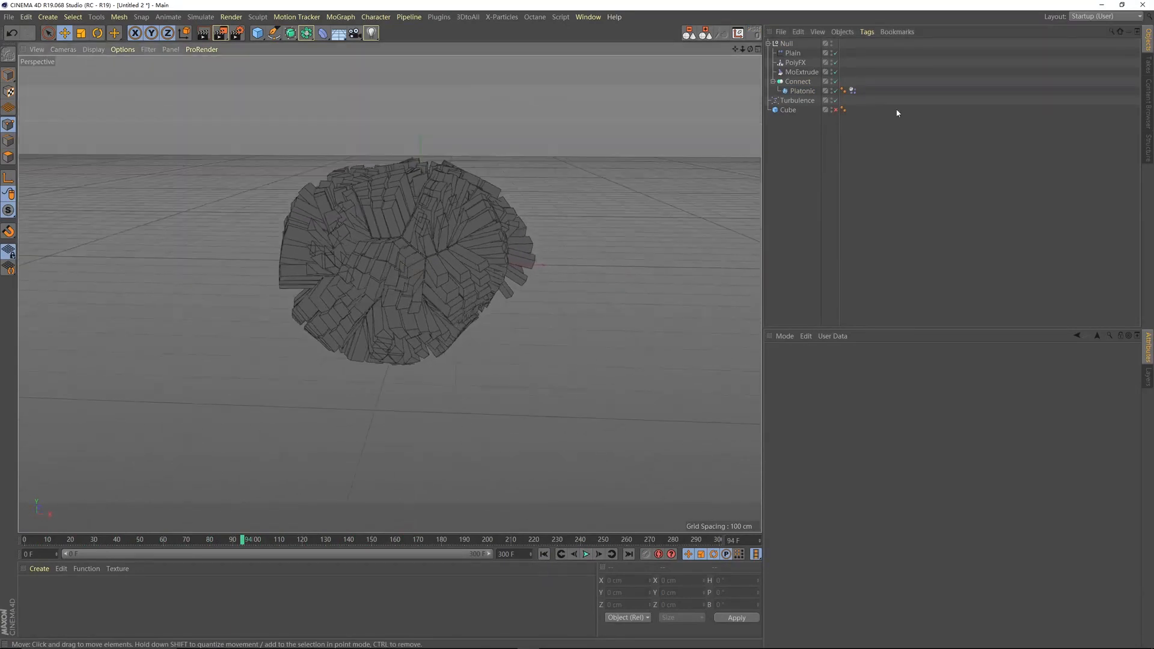
Switch the interface layout to Octane (User).
{"action": "left_click", "coordinate": [1085, 21]}
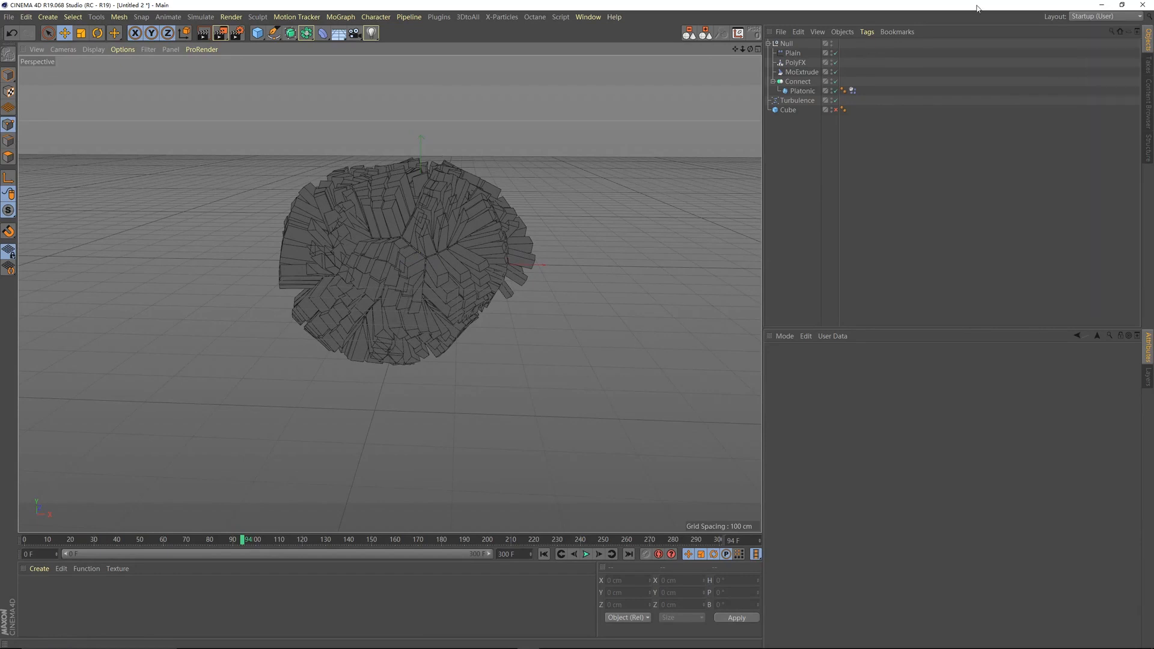
{"action": "left_click", "coordinate": [1073, 18]}
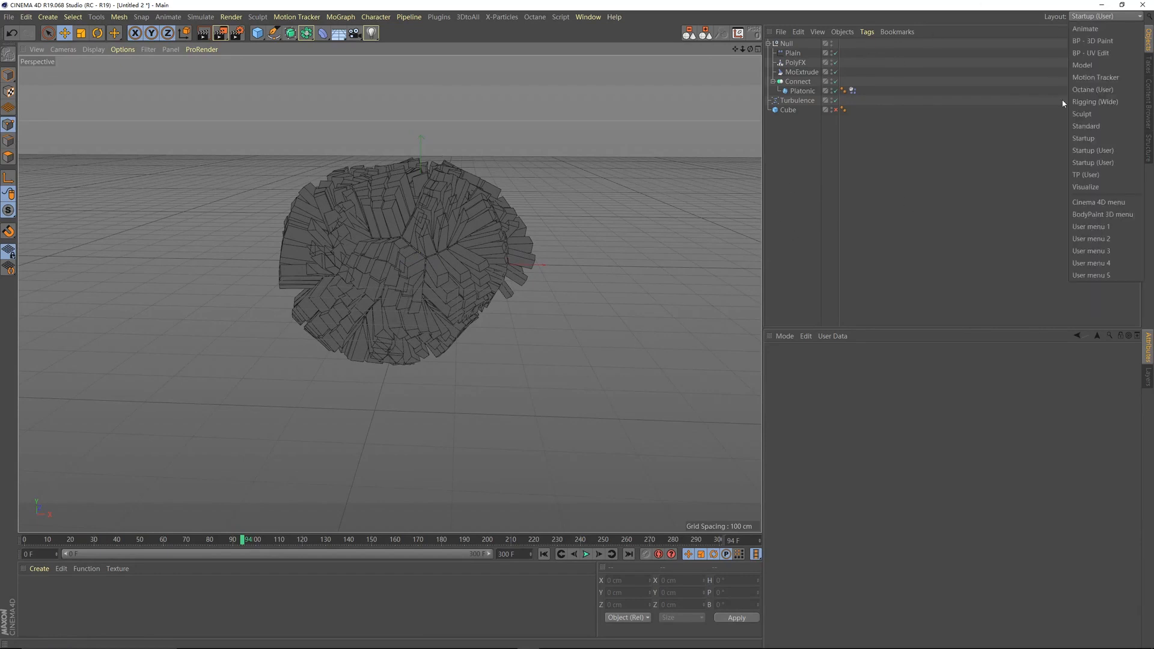
{"action": "left_click", "coordinate": [1100, 87]}
{"action": "mouse_move", "coordinate": [580, 263]}
{"action": "middle_mouse_down", "text": "alt"}
{"action": "mouse_move", "coordinate": [563, 272]}
{"action": "mouse_move", "coordinate": [569, 244]}
{"action": "middle_mouse_up", "text": "alt"}
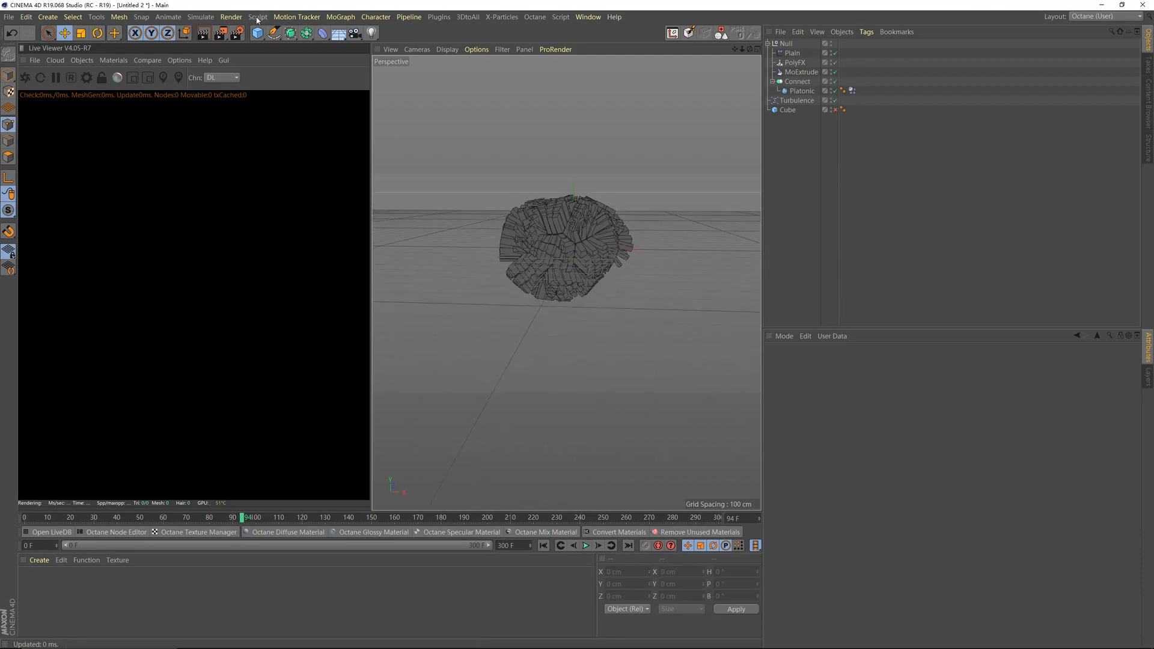
Add a plane and enlarge it to a width of 111400 cm and a height of 1111400 cm.
{"action": "left_click", "coordinate": [258, 33]}
{"action": "left_click", "coordinate": [349, 63]}
{"action": "left_click_drag", "start_coordinate": [582, 308], "coordinate": [554, 253], "text": "alt"}
{"action": "left_click", "coordinate": [833, 387]}
{"action": "type", "text": "11400"}
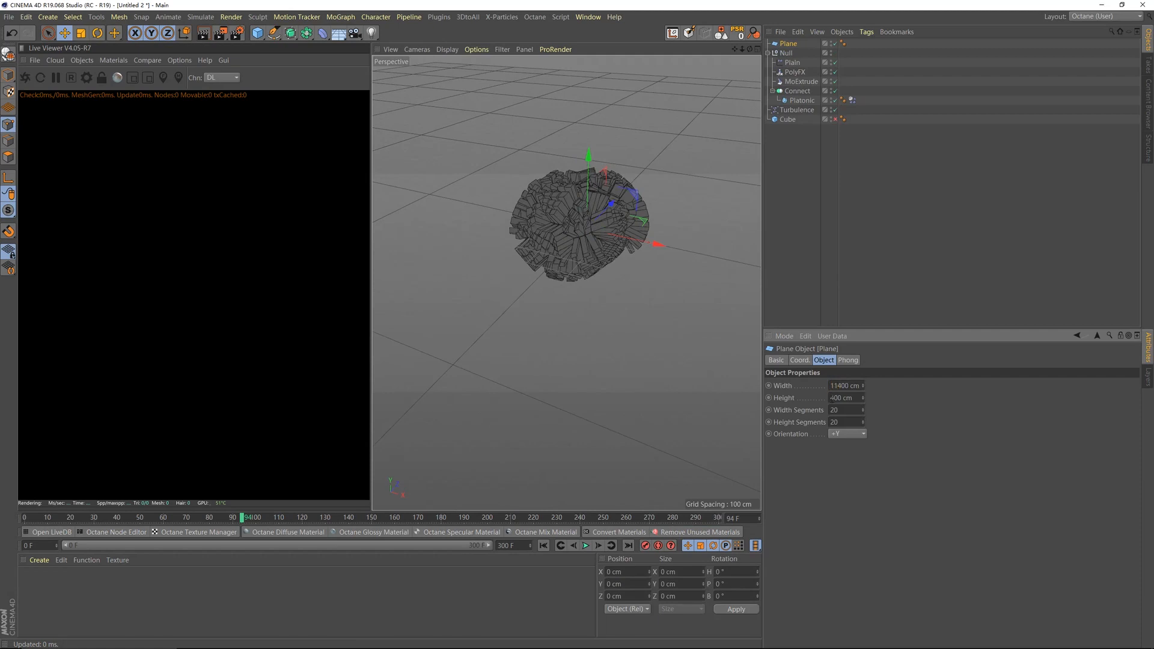
{"action": "type", "text": "1"}
{"action": "left_click", "coordinate": [833, 399]}
{"action": "type", "text": "1111"}
{"action": "left_click", "coordinate": [962, 410]}
Lower the plane beneath the extruded sphere and start the Octane live render.
{"action": "mouse_move", "coordinate": [546, 285]}
{"action": "left_mouse_down", "text": "alt"}
{"action": "mouse_move", "coordinate": [561, 256]}
{"action": "mouse_move", "coordinate": [578, 279]}
{"action": "mouse_move", "coordinate": [576, 240]}
{"action": "mouse_move", "coordinate": [525, 277]}
{"action": "left_mouse_up", "text": "alt"}
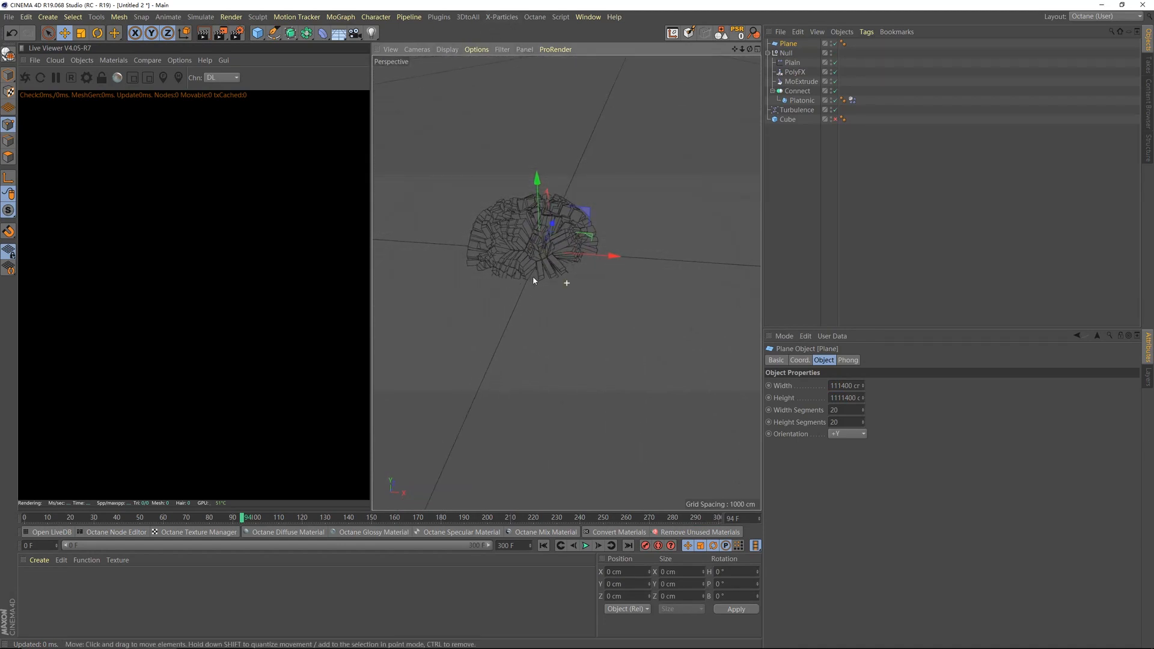
{"action": "middle_click_drag", "start_coordinate": [533, 276], "coordinate": [553, 302], "text": "alt"}
{"action": "left_click_drag", "start_coordinate": [572, 211], "coordinate": [563, 273], "text": "alt"}
{"action": "left_click", "coordinate": [26, 78]}
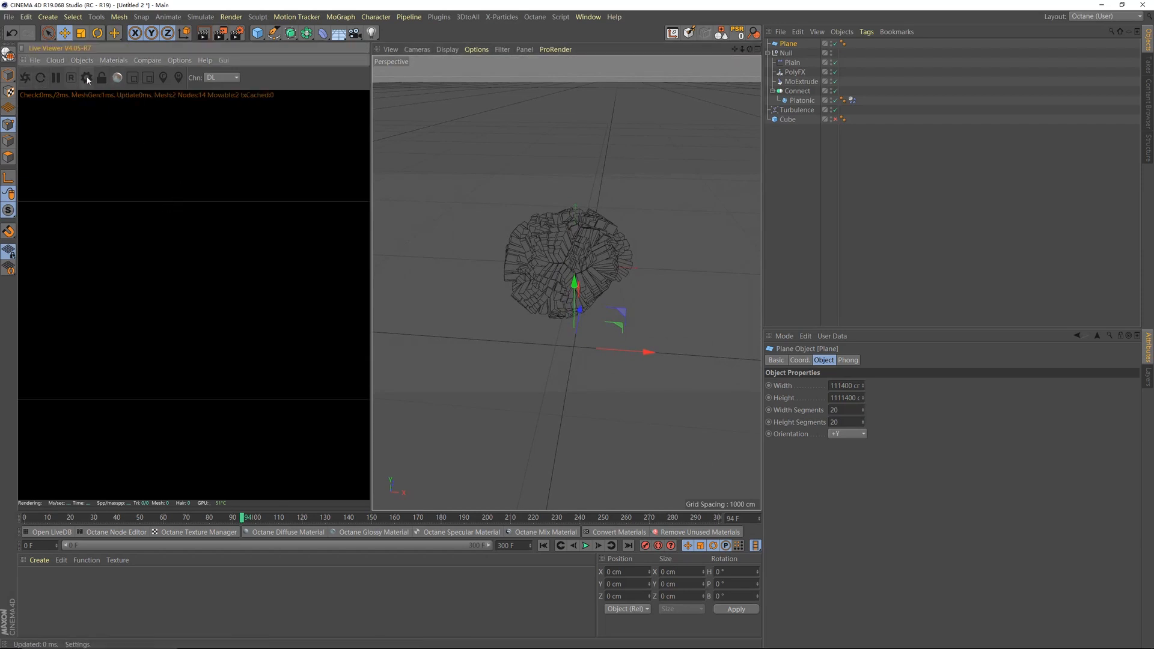
{"action": "left_click", "coordinate": [858, 164]}
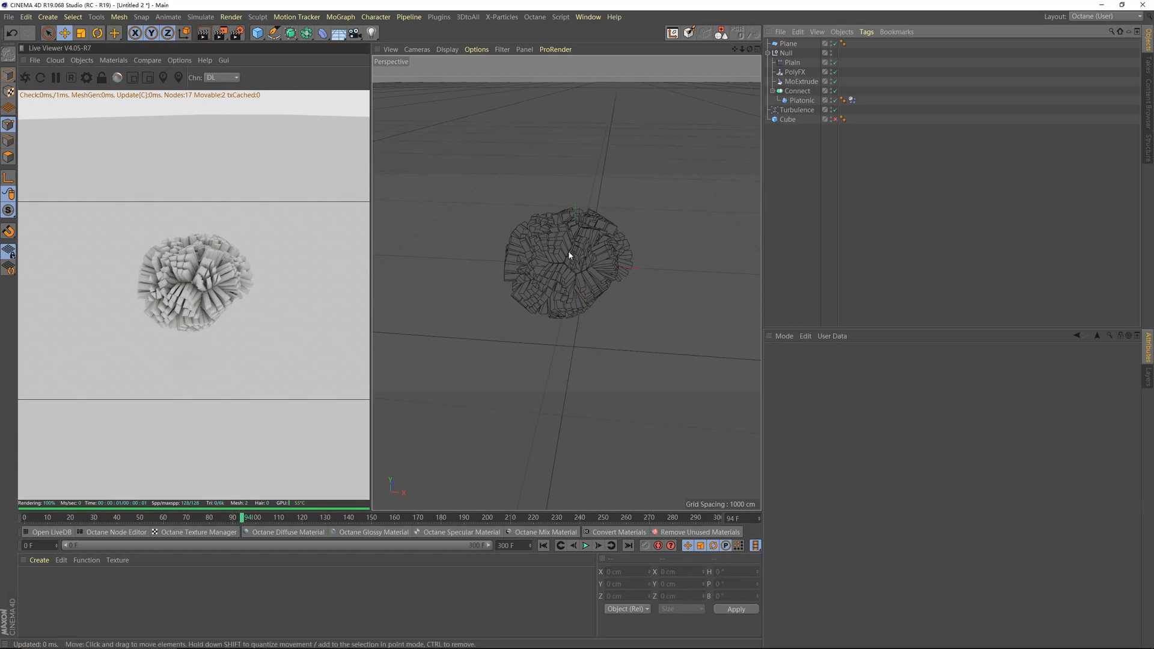
Switch the Octane render kernel to Pathtracing and set its GI clamp to 10.
{"action": "left_click", "coordinate": [86, 77]}
{"action": "left_click_drag", "start_coordinate": [36, 8], "coordinate": [391, 156]}
{"action": "left_click", "coordinate": [393, 197]}
{"action": "left_click", "coordinate": [394, 233]}
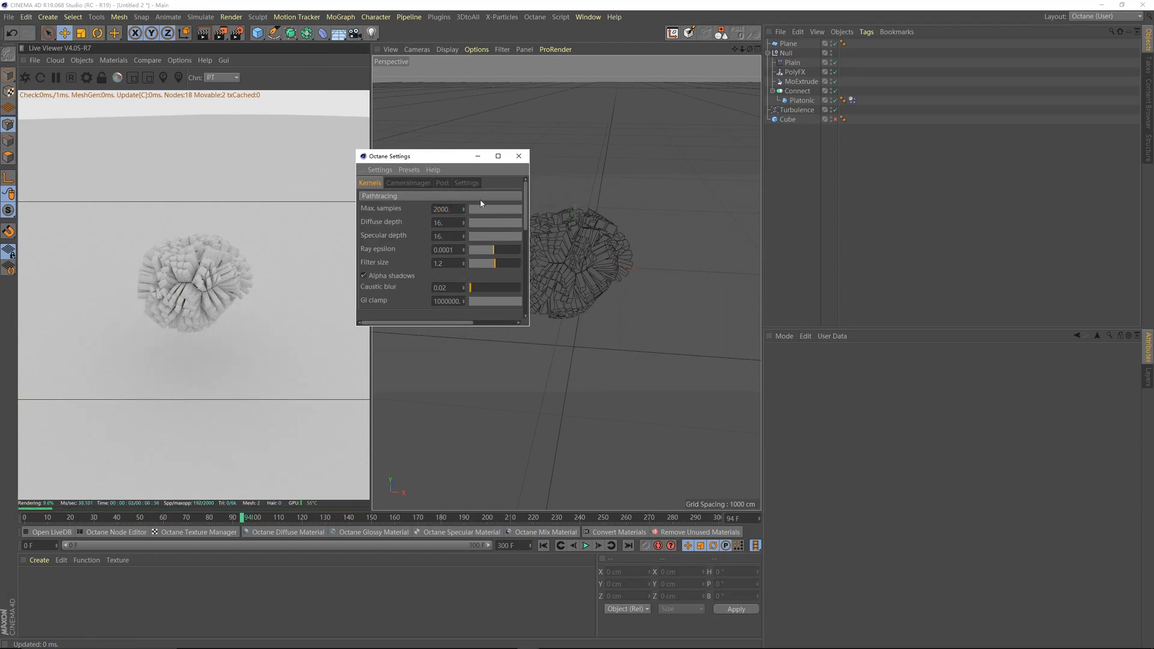
{"action": "key", "text": "Return"}
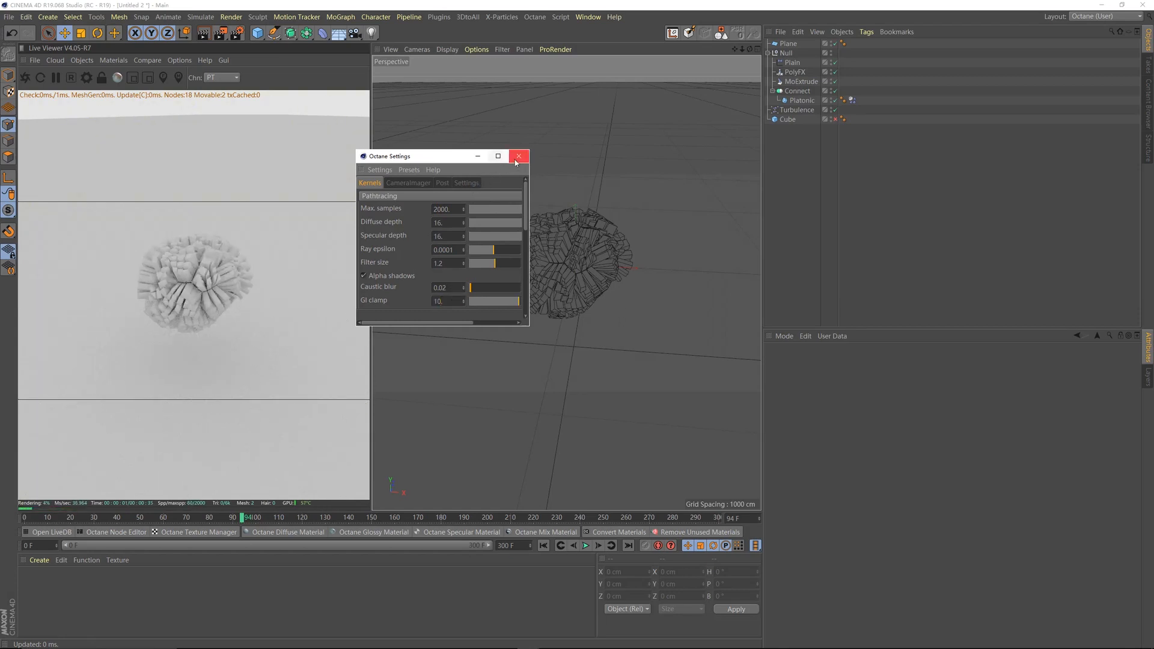
{"action": "left_click", "coordinate": [517, 159]}
Create a new Octane material and assign it to the Platonic object.
{"action": "scroll", "coordinate": [559, 274], "scroll_direction": "up", "scroll_amount": 4}
{"action": "left_click", "coordinate": [39, 560]}
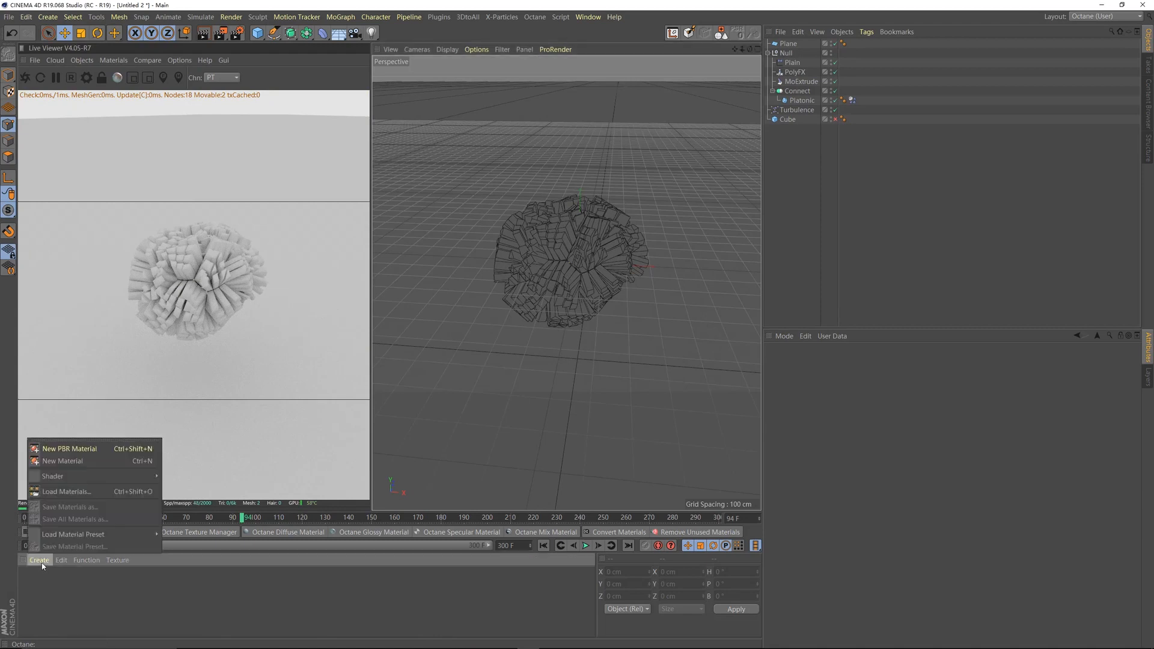
{"action": "mouse_move", "coordinate": [95, 478]}
{"action": "mouse_move", "coordinate": [210, 433]}
{"action": "left_click", "coordinate": [277, 449]}
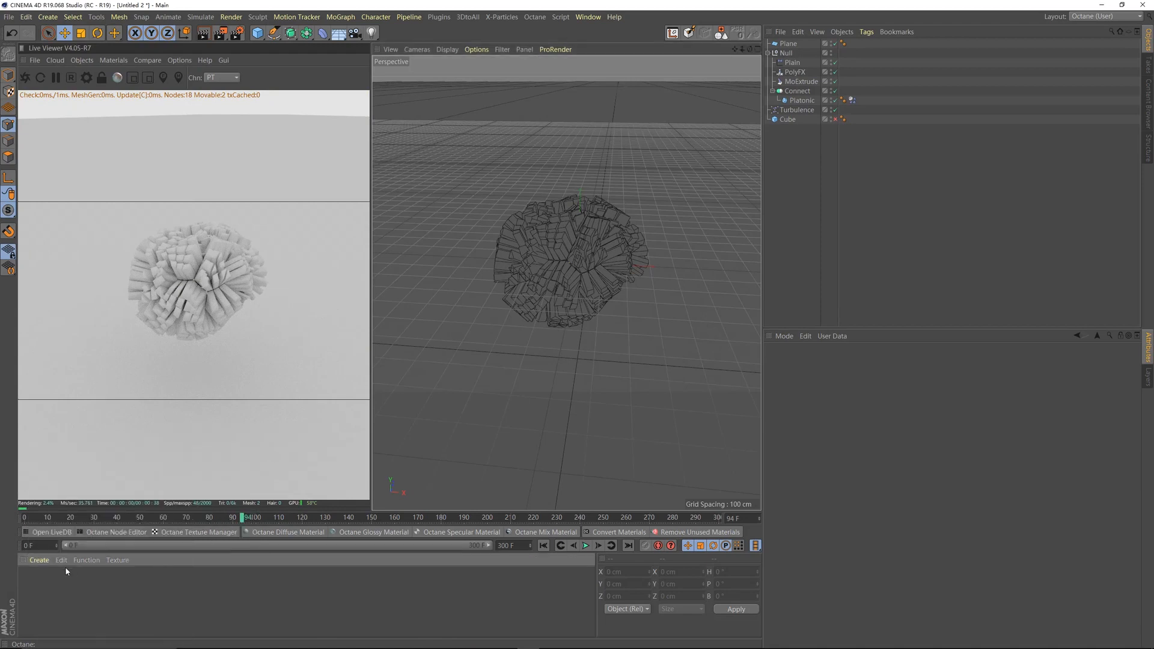
{"action": "left_click_drag", "start_coordinate": [28, 579], "coordinate": [1036, 63]}
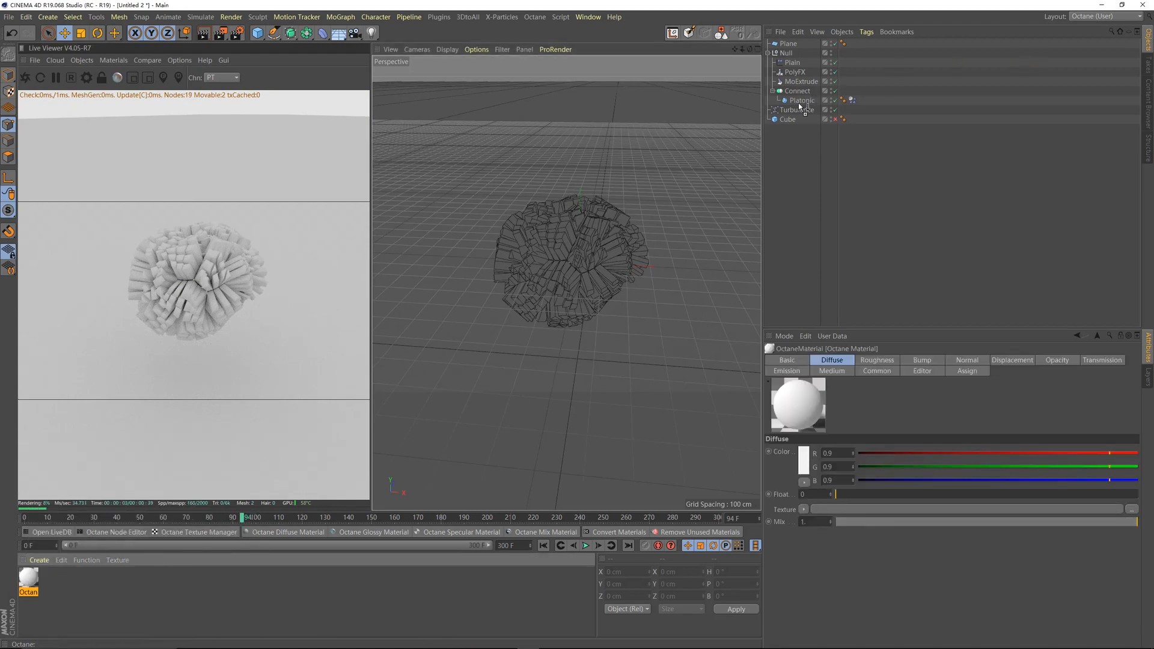
{"action": "left_click_drag", "start_coordinate": [800, 106], "coordinate": [801, 102]}
Change the Platonic's Octane material type to Specular.
{"action": "double_click", "coordinate": [28, 579]}
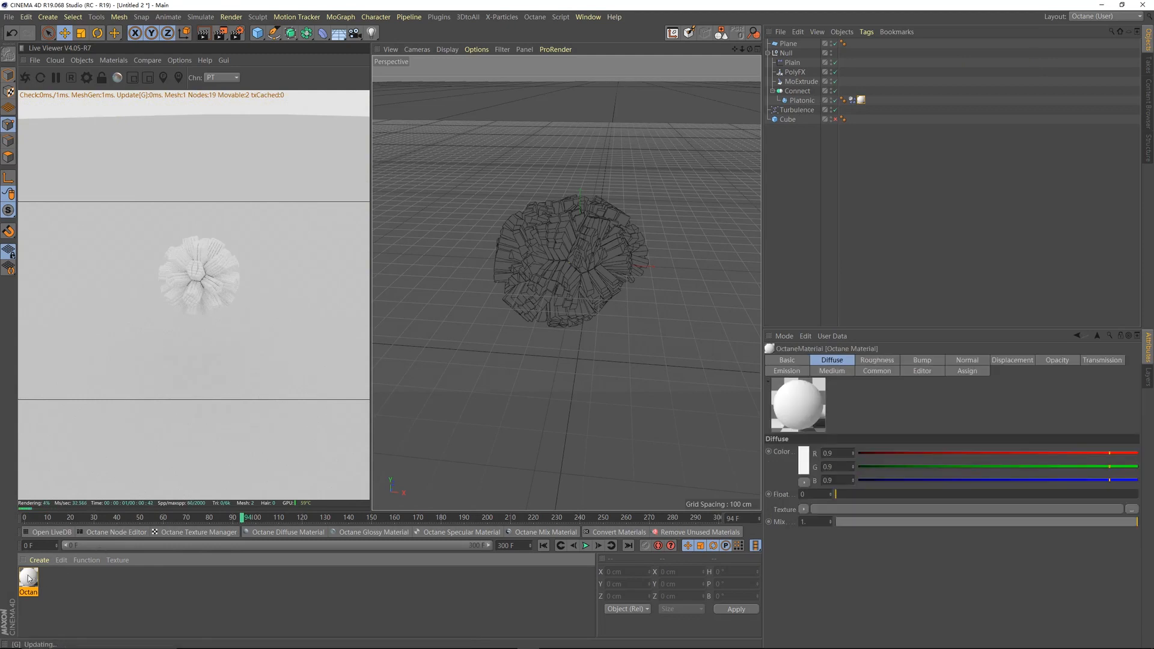
{"action": "left_click_drag", "start_coordinate": [246, 57], "coordinate": [640, 212]}
{"action": "left_click", "coordinate": [612, 317]}
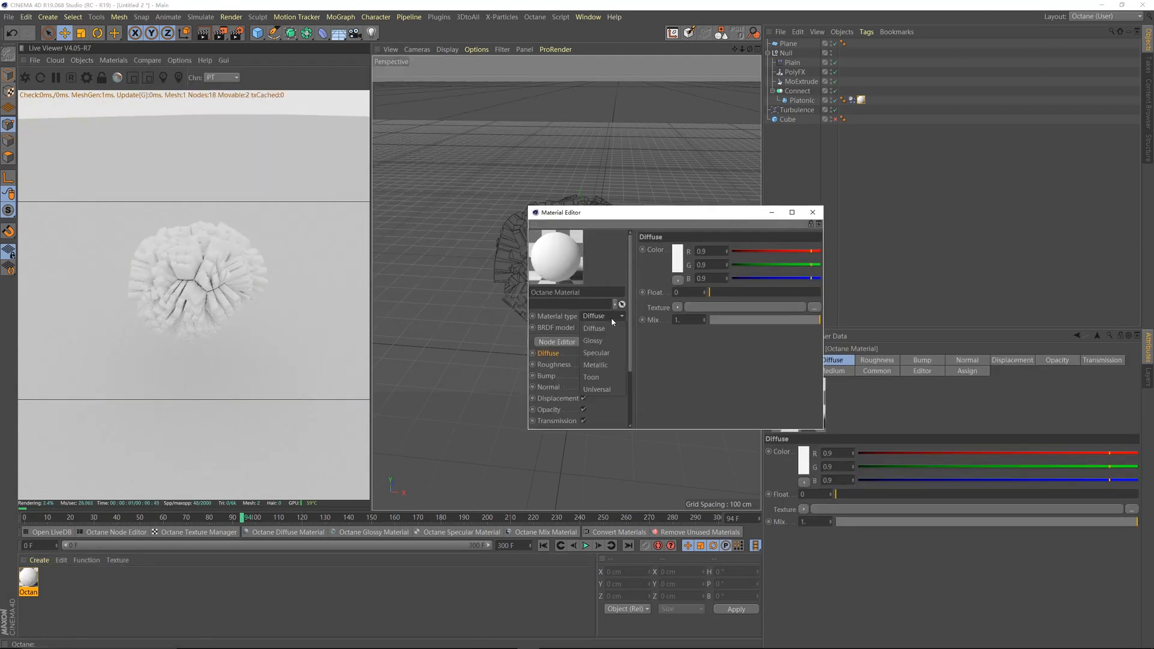
{"action": "left_click", "coordinate": [607, 354]}
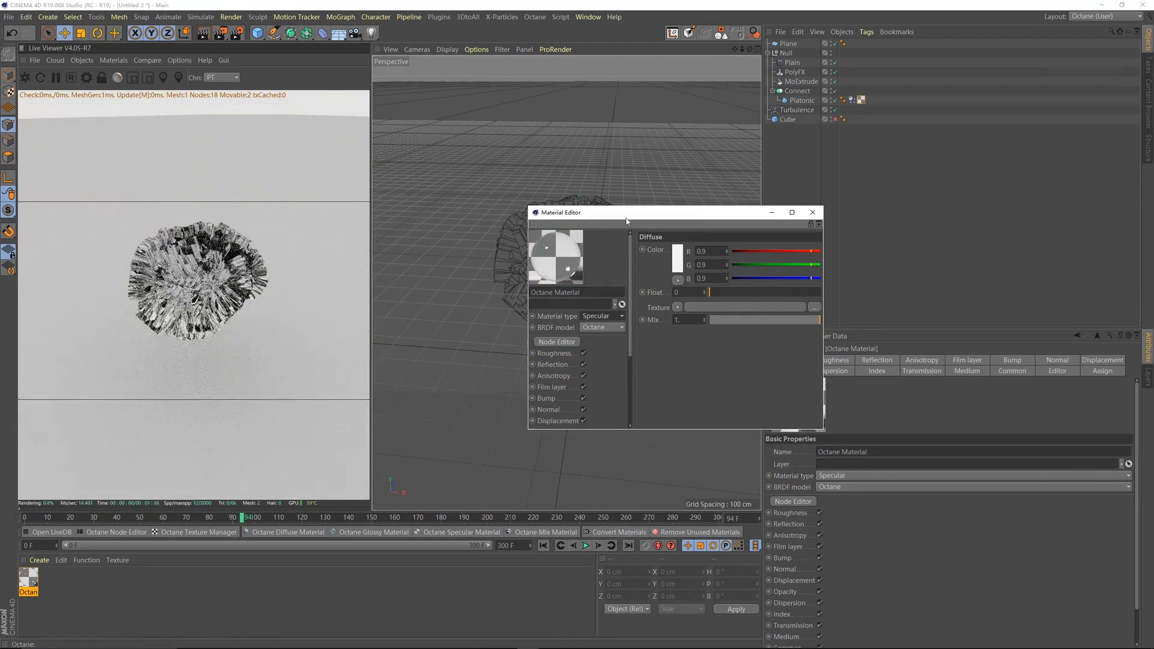
{"action": "left_click_drag", "start_coordinate": [644, 218], "coordinate": [843, 256]}
Play the simulation from the first frame with the glassy material and stop it at frame 52.
{"action": "left_click", "coordinate": [544, 545]}
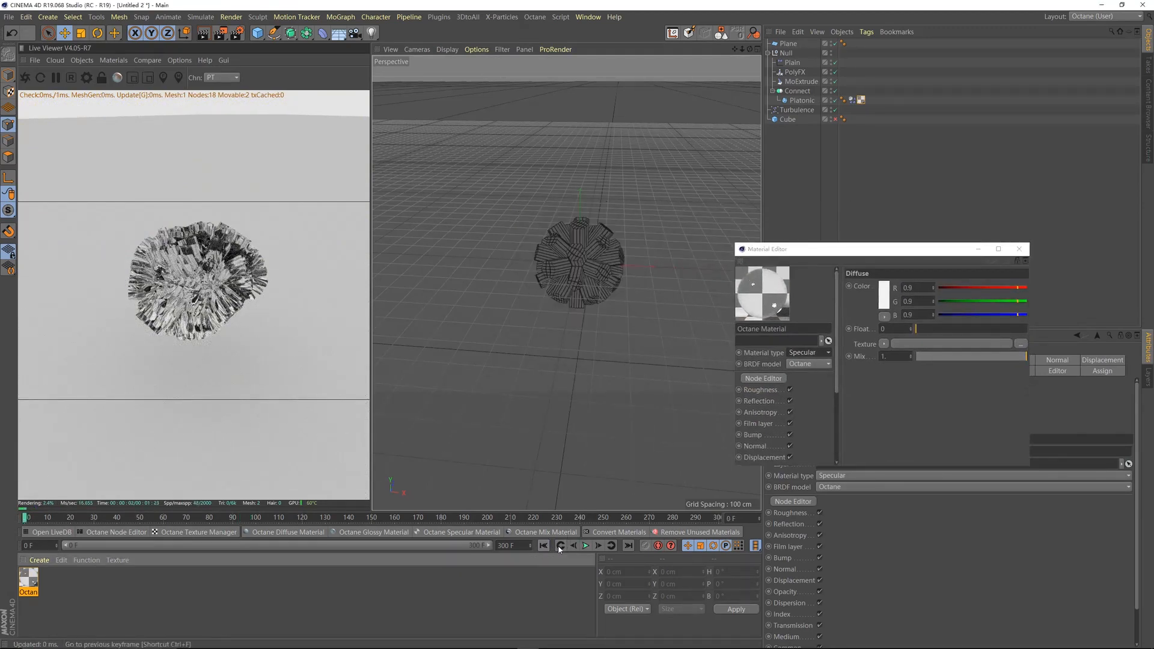
{"action": "left_click", "coordinate": [586, 546]}
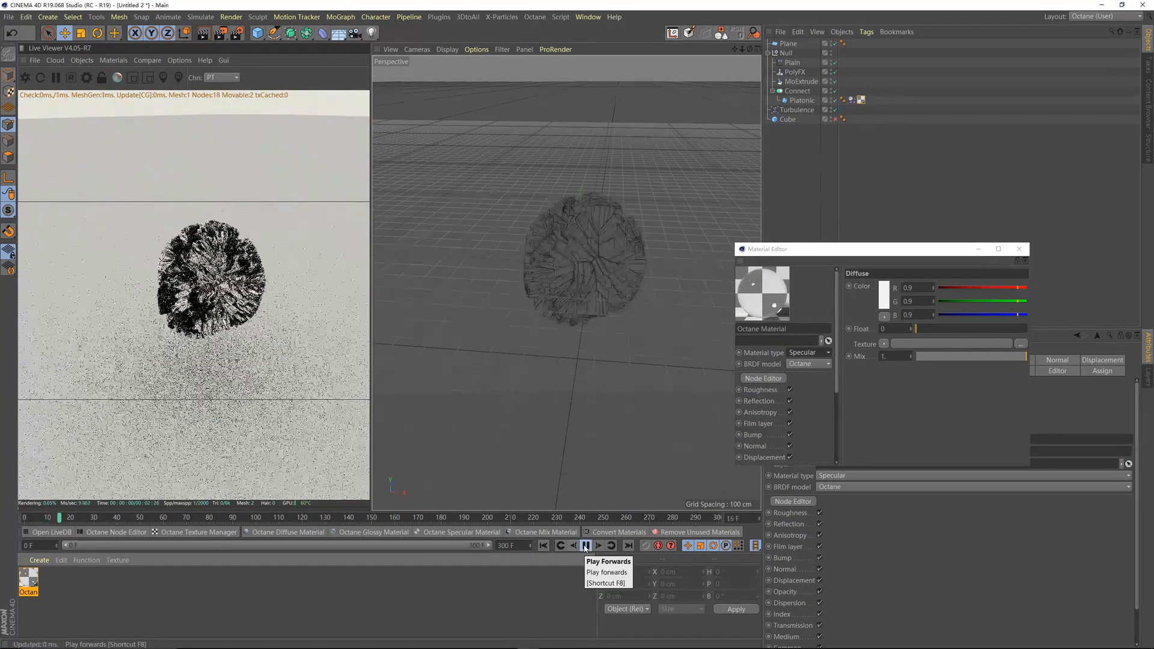
{"action": "left_click", "coordinate": [586, 545]}
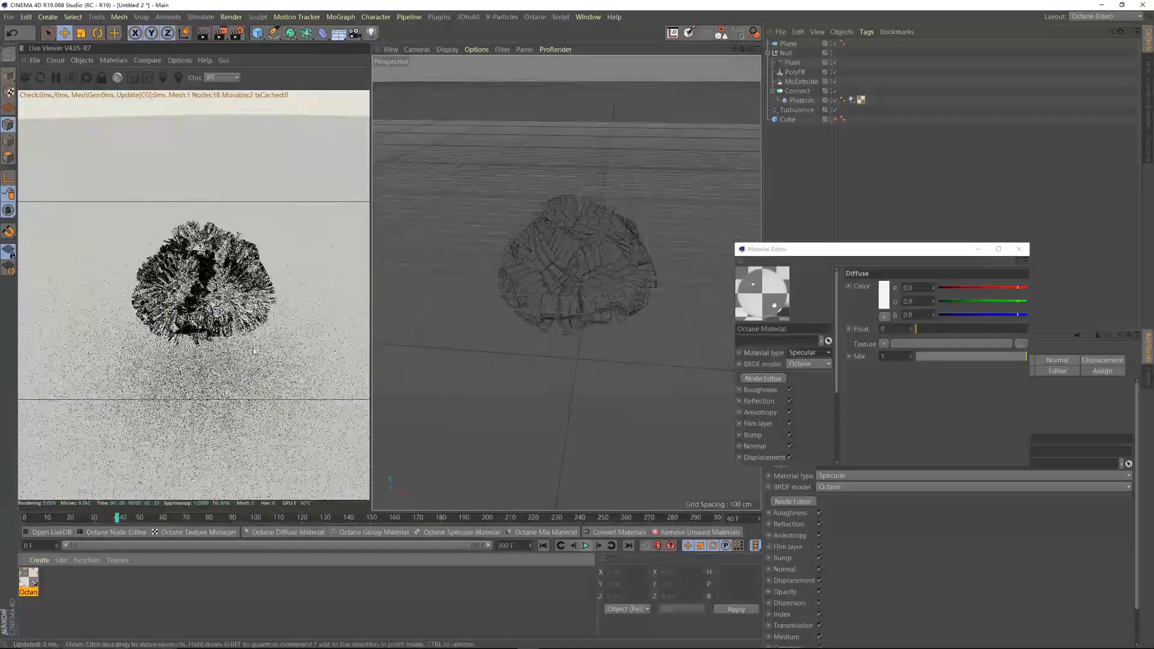
{"action": "left_click", "coordinate": [586, 545]}
{"action": "left_click", "coordinate": [586, 545]}
Create a second Octane material and assign it to the ground plane.
{"action": "left_click", "coordinate": [600, 429]}
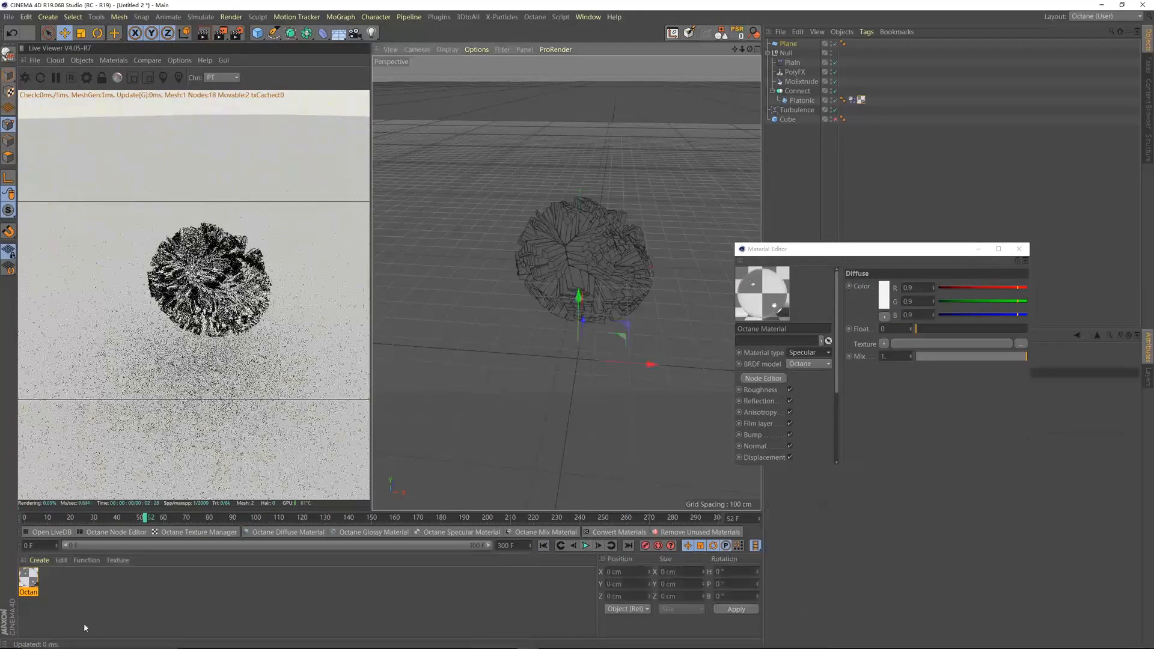
{"action": "left_click", "coordinate": [39, 560]}
{"action": "mouse_move", "coordinate": [208, 435]}
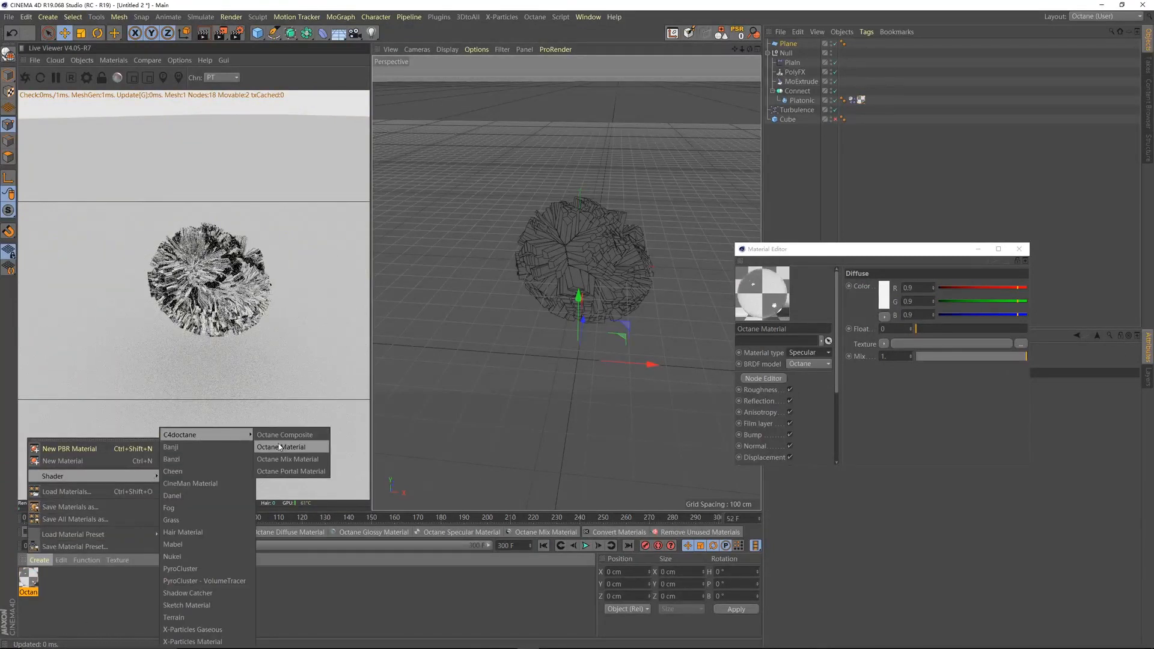
{"action": "left_click", "coordinate": [280, 447]}
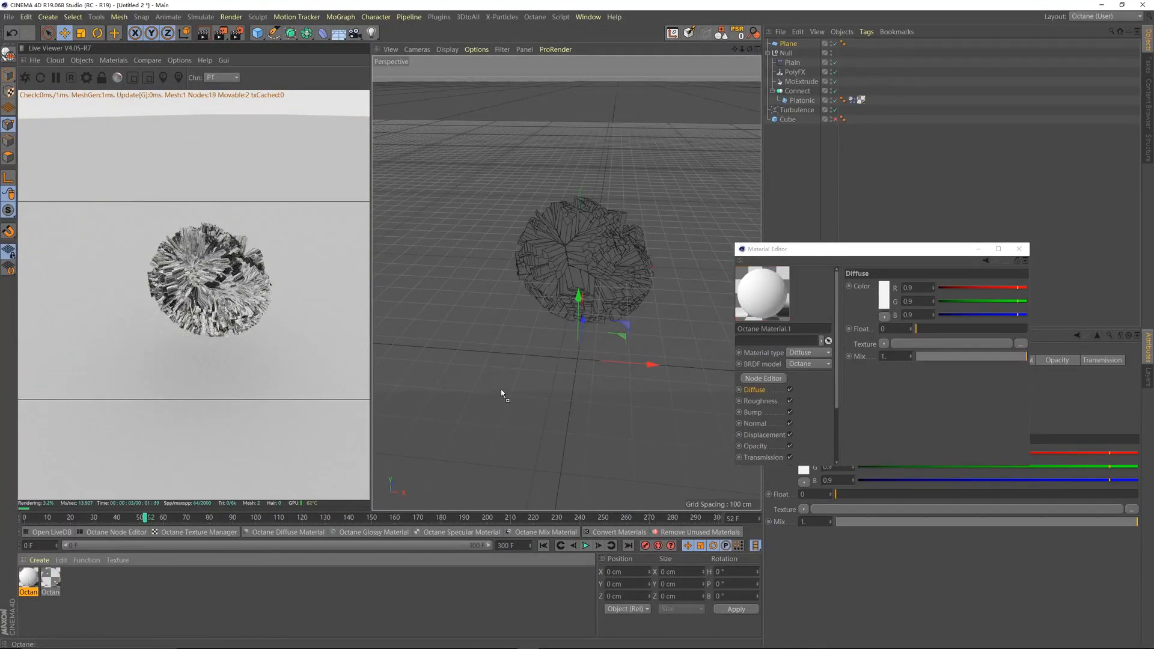
{"action": "left_click_drag", "start_coordinate": [502, 391], "coordinate": [502, 392]}
{"action": "left_click", "coordinate": [30, 582]}
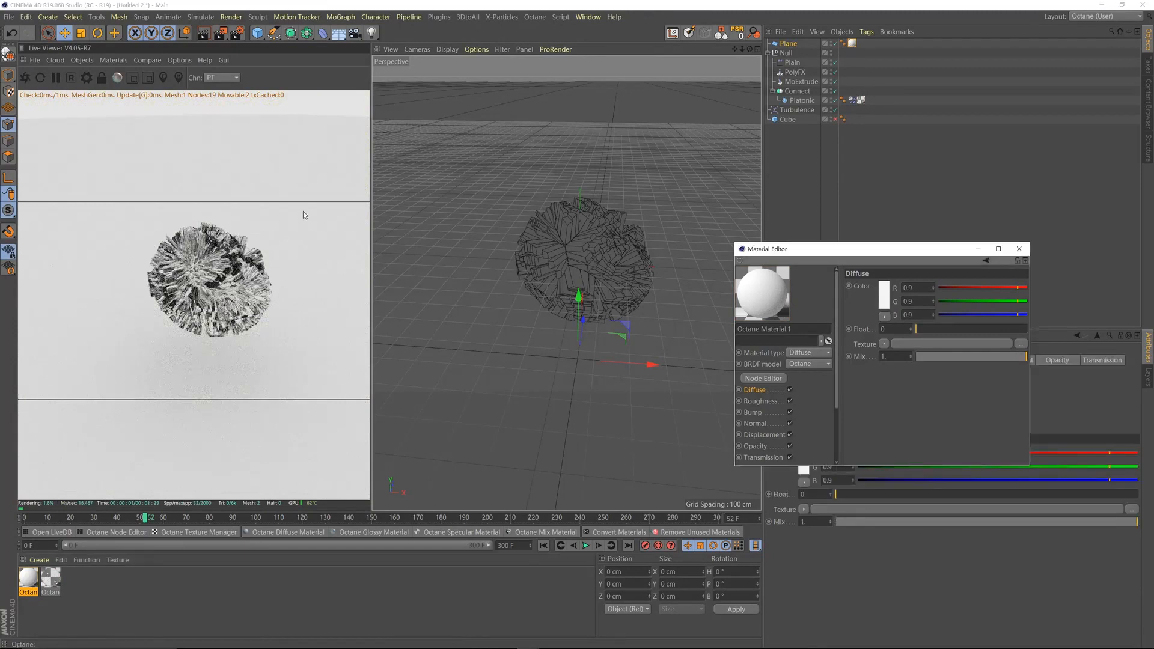
Set the plane material's diffuse colour to a saturated blue with RGB about 0.033, 0.101, 0.9.
{"action": "left_click", "coordinate": [886, 294]}
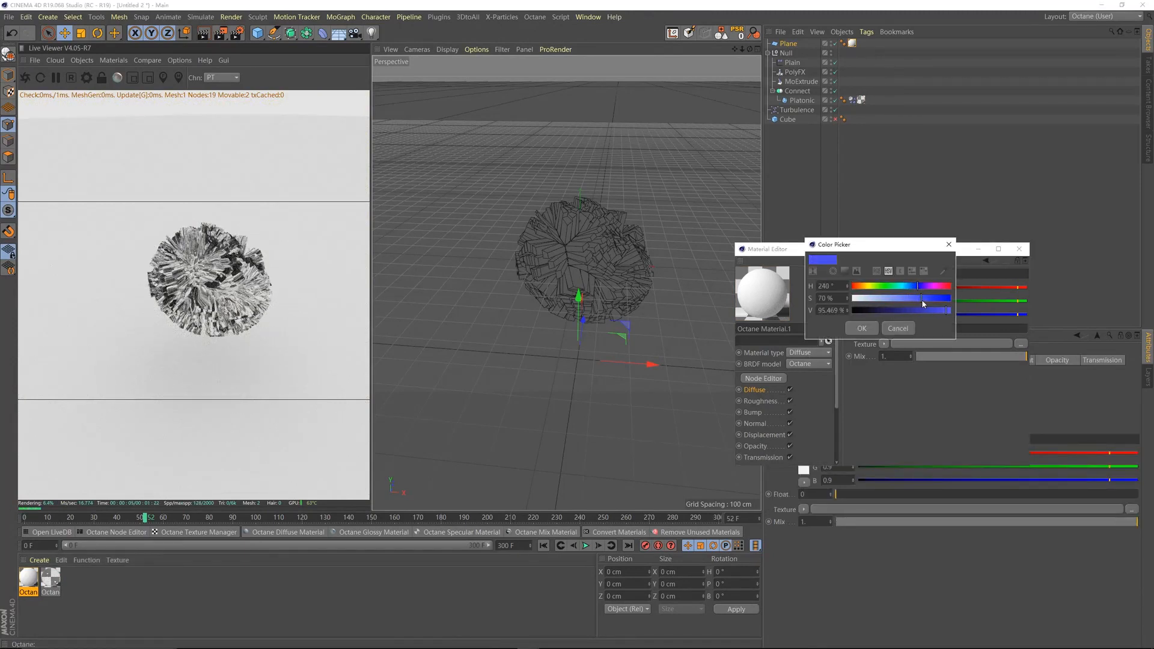
{"action": "left_click", "coordinate": [862, 328]}
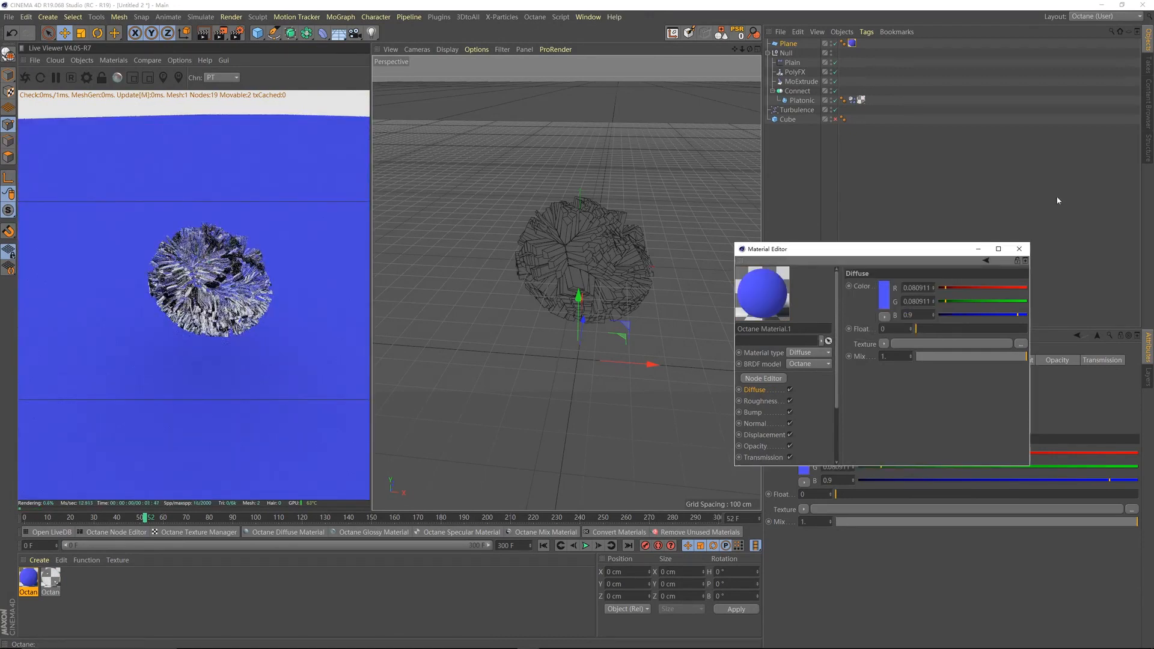
{"action": "left_click", "coordinate": [883, 300]}
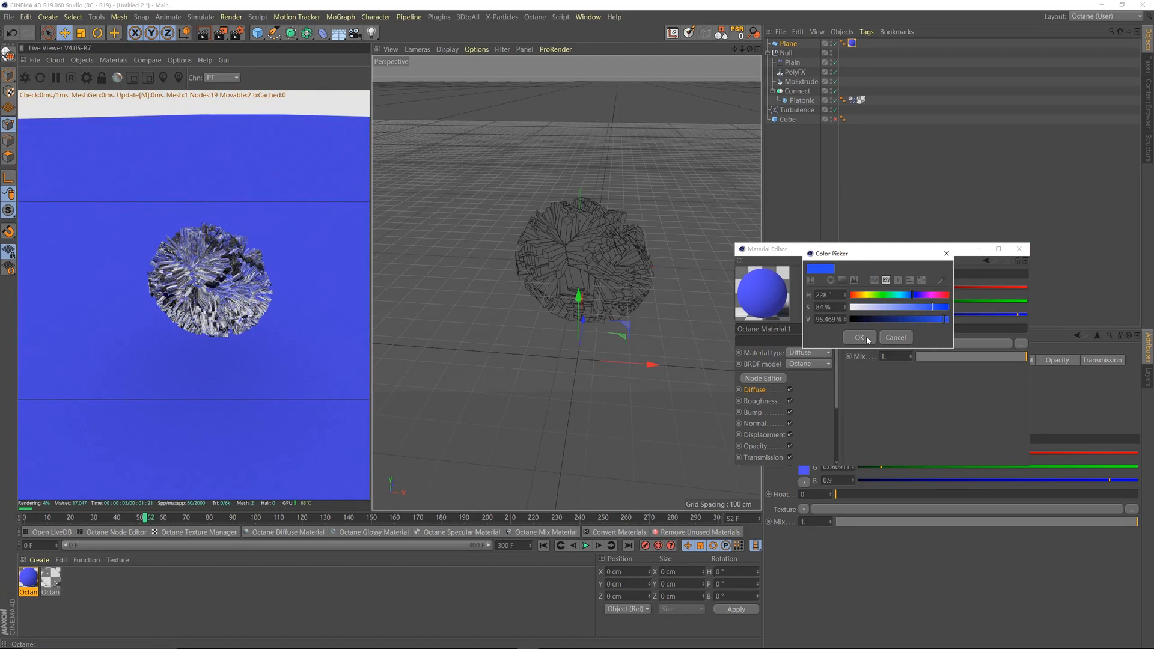
{"action": "left_click", "coordinate": [860, 338]}
{"action": "left_click", "coordinate": [886, 296]}
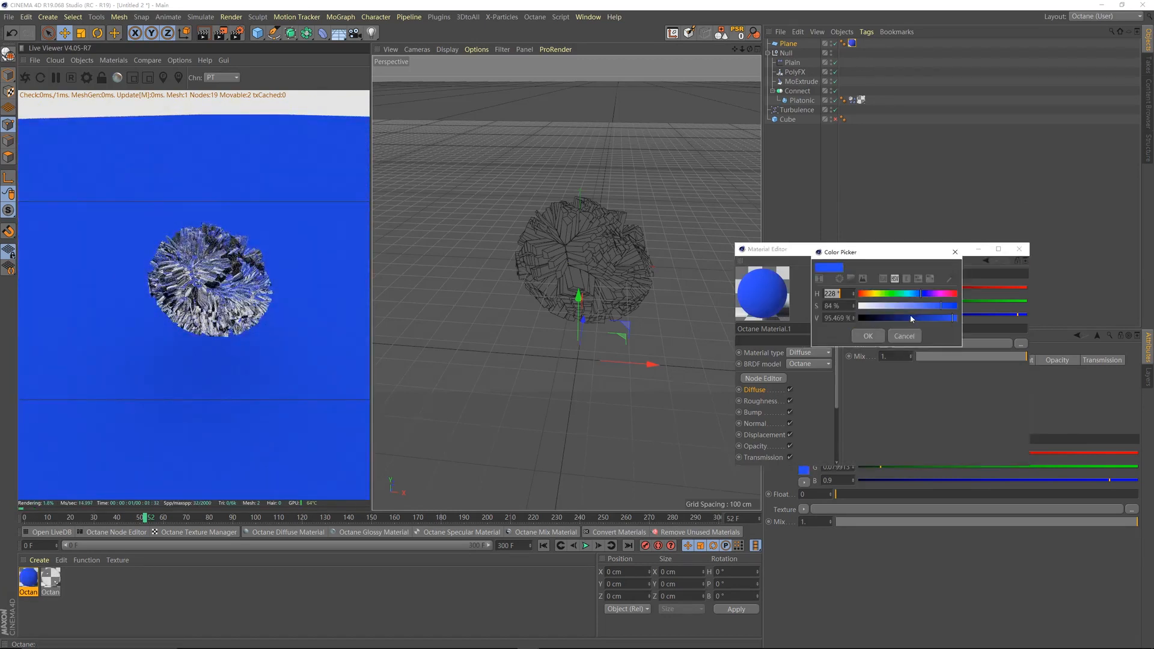
{"action": "left_click", "coordinate": [868, 336]}
{"action": "left_click", "coordinate": [1019, 249]}
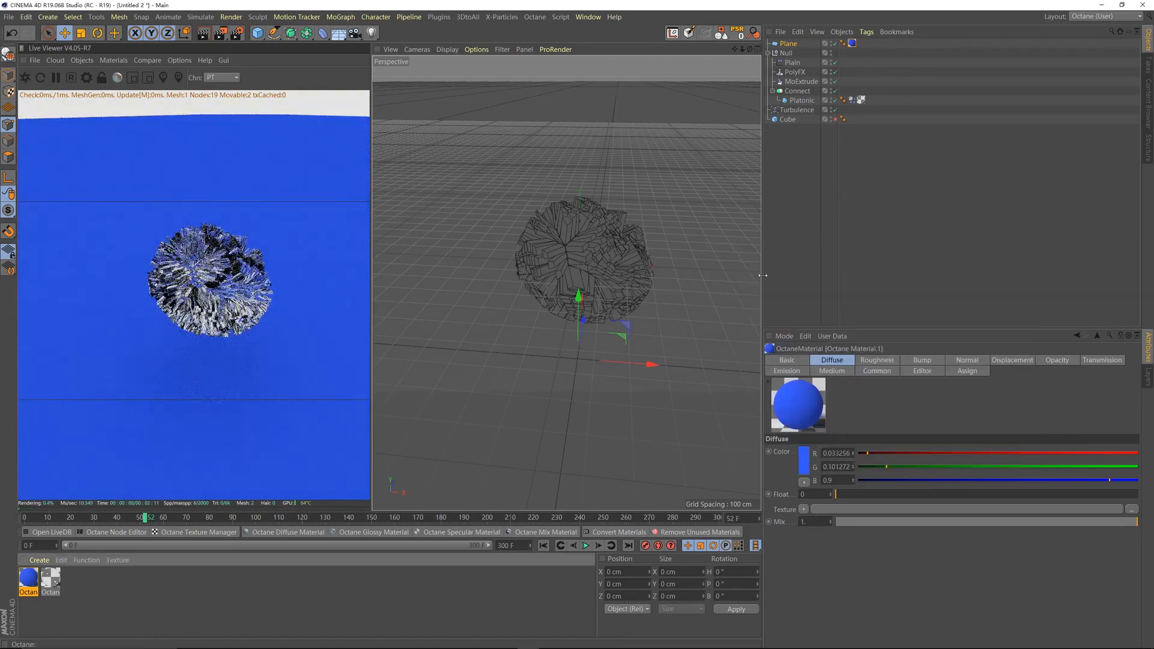
Frame the extruded sphere more closely and add a camera from this view.
{"action": "mouse_move", "coordinate": [585, 278]}
{"action": "middle_mouse_down", "text": "alt"}
{"action": "mouse_move", "coordinate": [566, 277]}
{"action": "mouse_move", "coordinate": [589, 273]}
{"action": "middle_mouse_up", "text": "alt"}
{"action": "scroll", "coordinate": [588, 273], "scroll_direction": "up", "scroll_amount": 2}
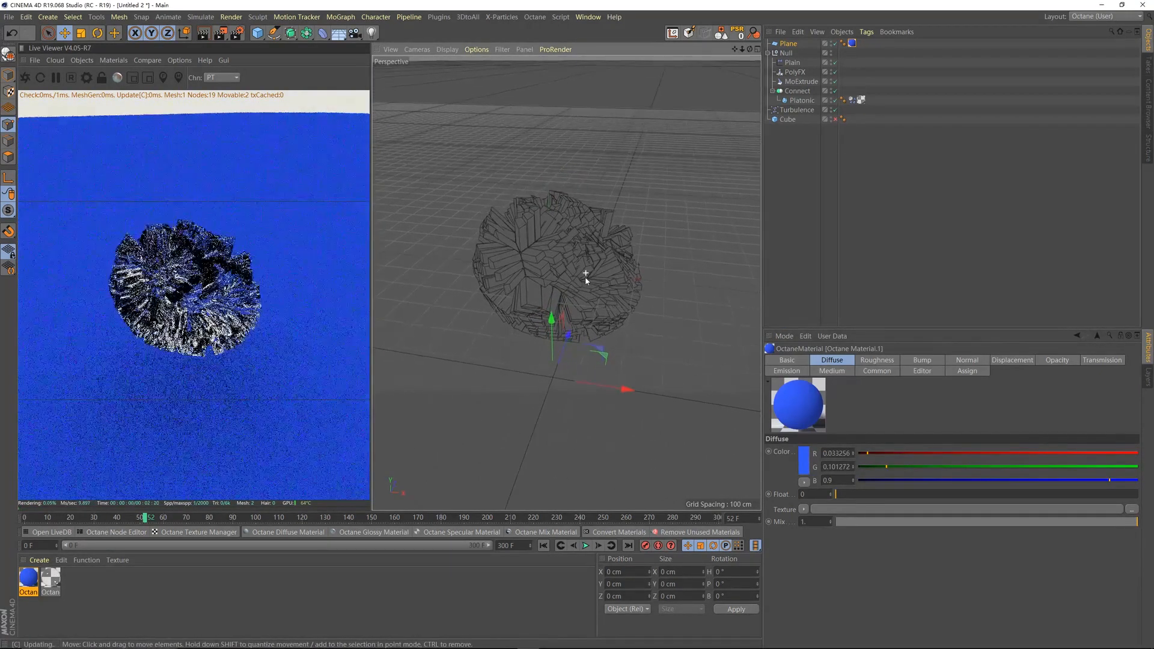
{"action": "left_click", "coordinate": [925, 172]}
{"action": "left_click", "coordinate": [356, 34]}
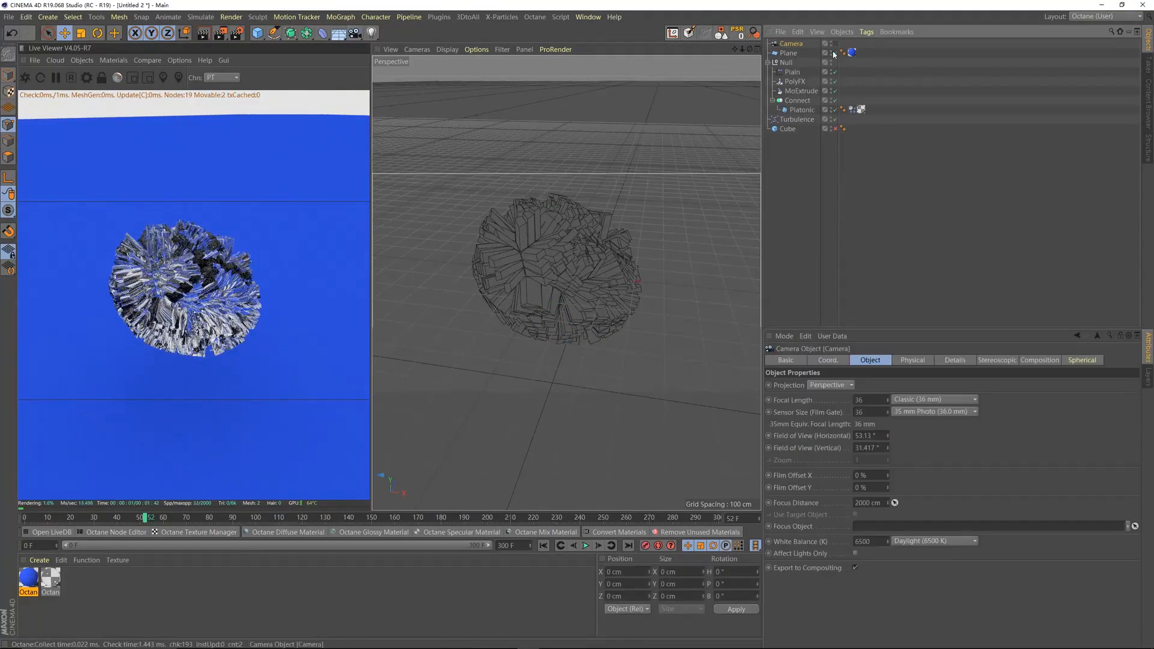
Look through the new camera, set its focal length to the Tele (135 mm) preset and pull back until the whole sphere is framed.
{"action": "left_click", "coordinate": [835, 44]}
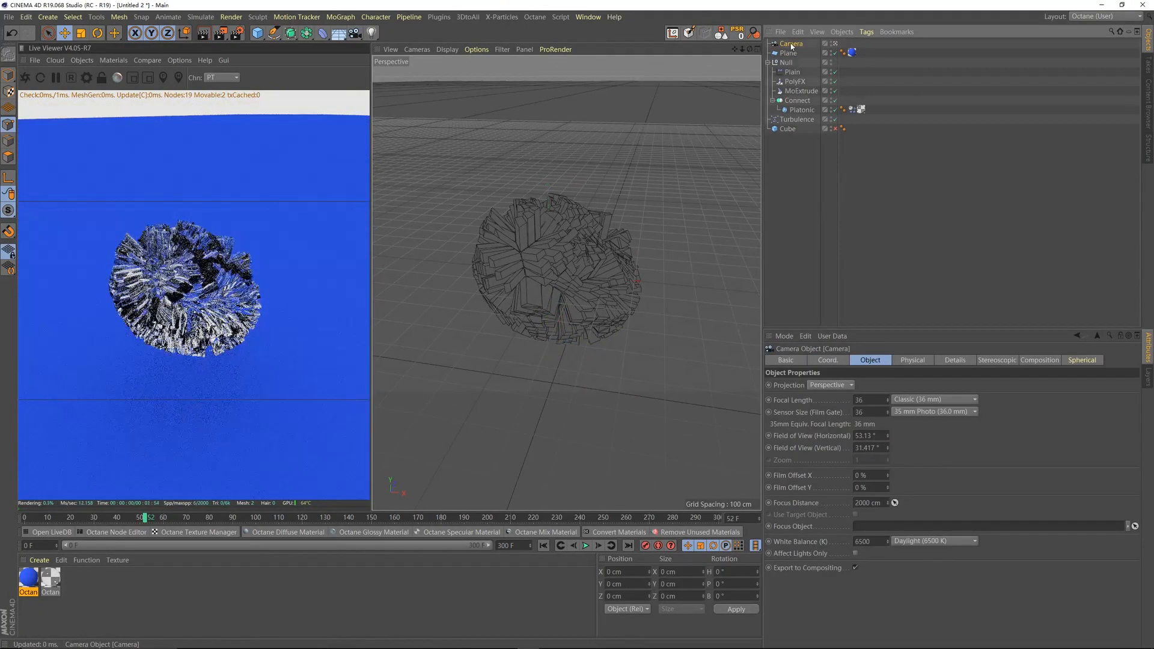
{"action": "left_click", "coordinate": [930, 401]}
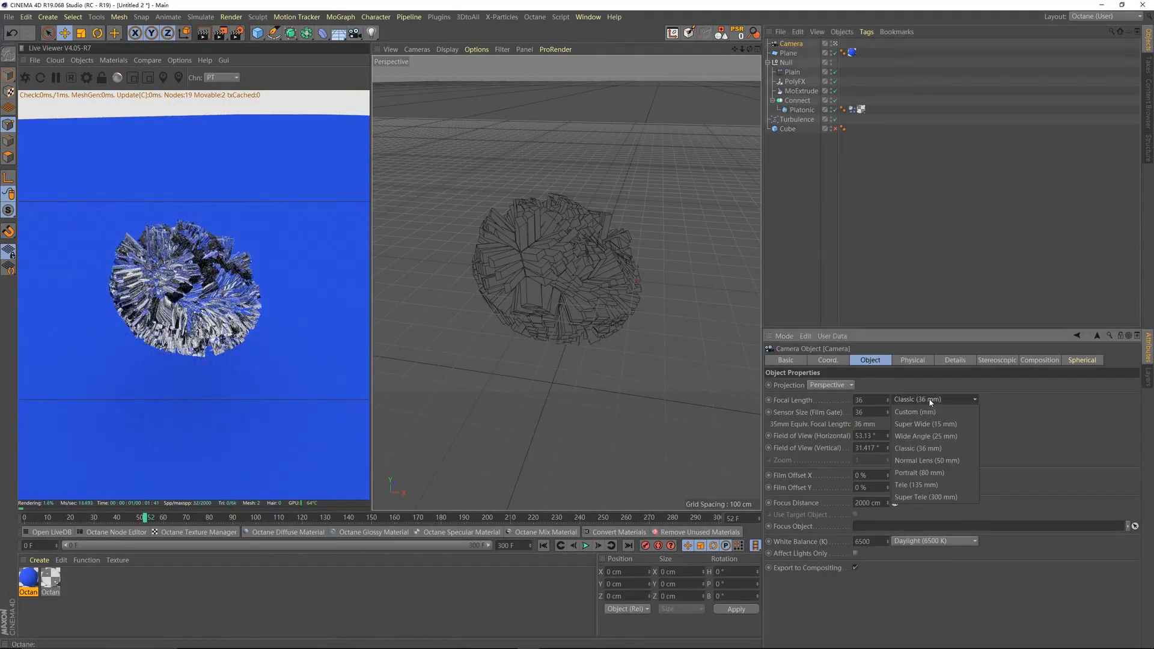
{"action": "left_click", "coordinate": [924, 487]}
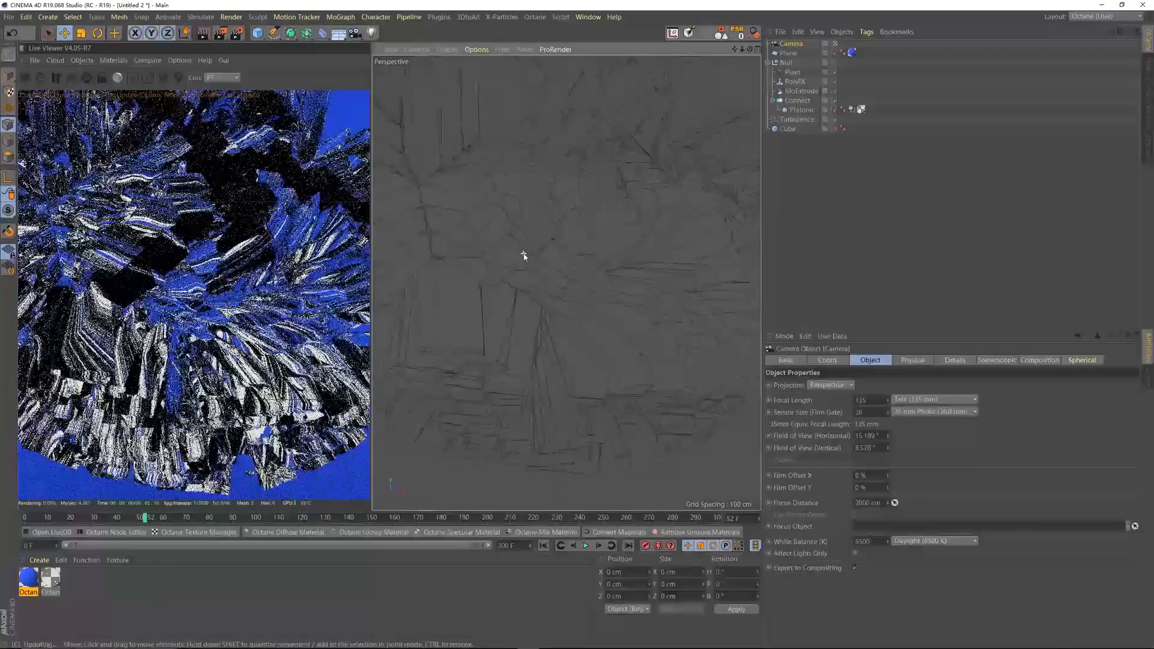
{"action": "scroll", "coordinate": [523, 256], "scroll_direction": "down", "scroll_amount": 10}
{"action": "scroll", "coordinate": [524, 256], "scroll_direction": "down", "scroll_amount": 6}
{"action": "mouse_move", "coordinate": [573, 271]}
{"action": "left_mouse_down", "text": "alt"}
{"action": "mouse_move", "coordinate": [576, 249]}
{"action": "mouse_move", "coordinate": [574, 278]}
{"action": "left_mouse_up", "text": "alt"}
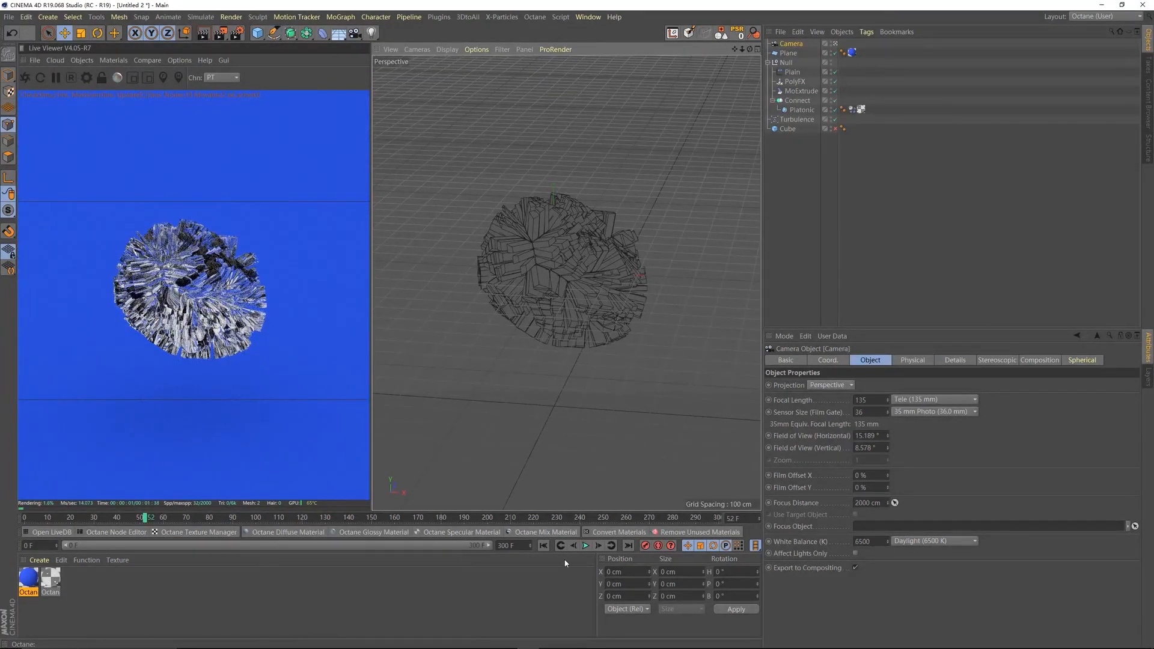
Play the simulation from the first frame through the 135 mm camera and stop it at frame 34.
{"action": "left_click", "coordinate": [543, 546]}
{"action": "left_click", "coordinate": [586, 546]}
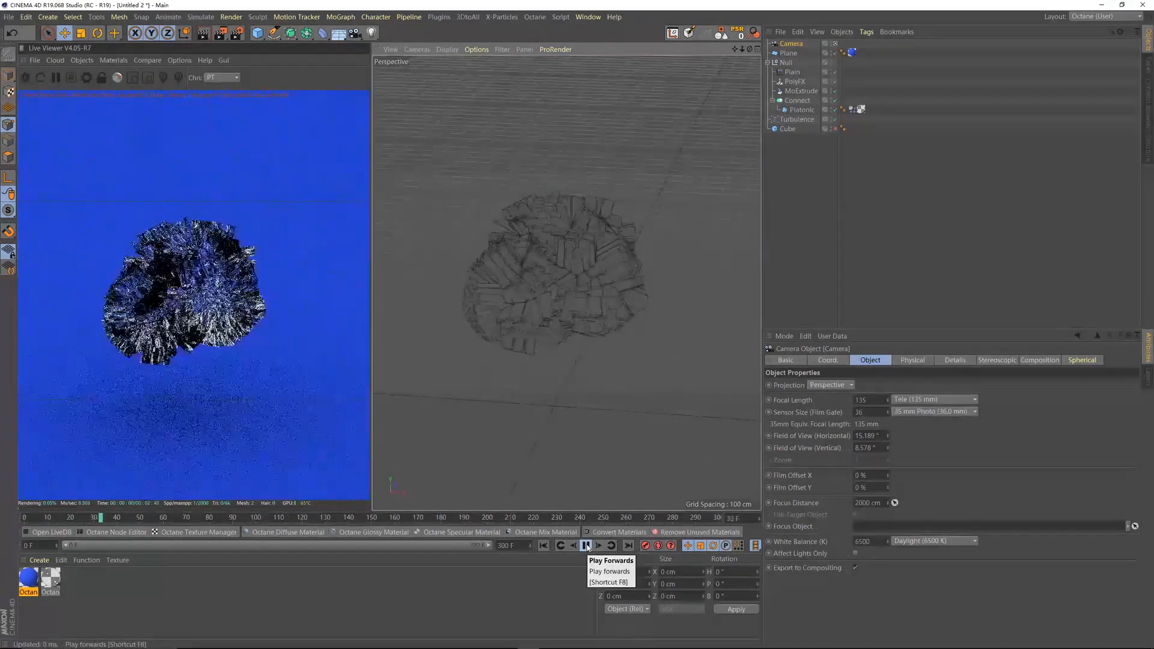
{"action": "left_click", "coordinate": [586, 546]}
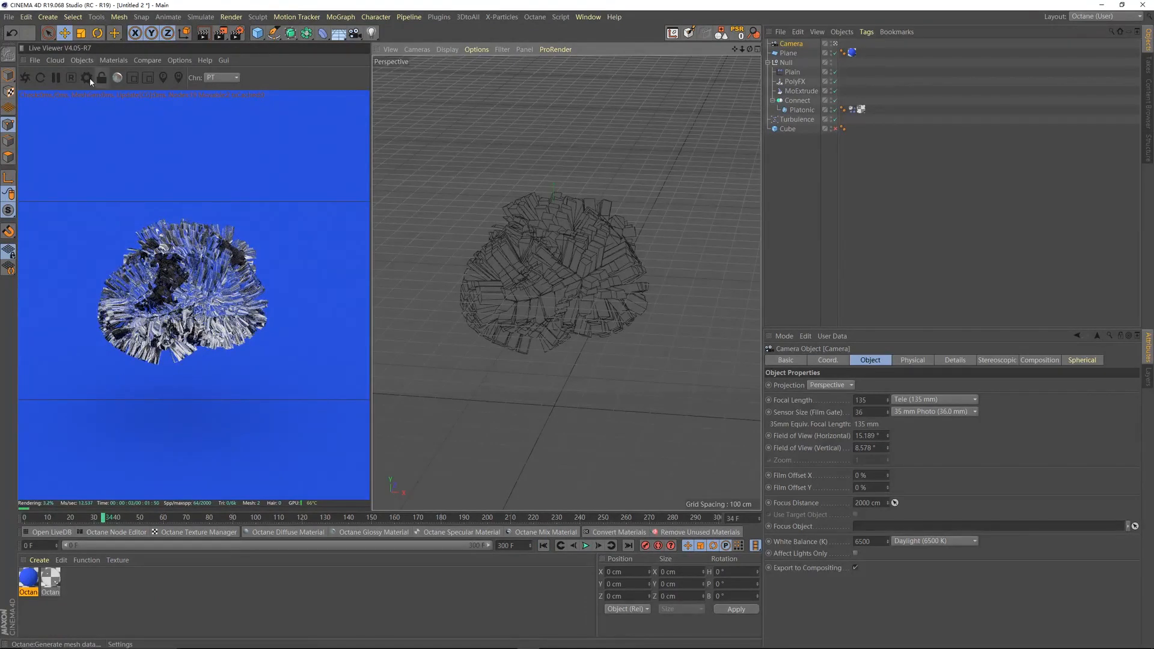
Set the path tracing kernel's specular depth to 32 in the Octane settings.
{"action": "left_click", "coordinate": [89, 78]}
{"action": "left_click_drag", "start_coordinate": [58, 10], "coordinate": [705, 274]}
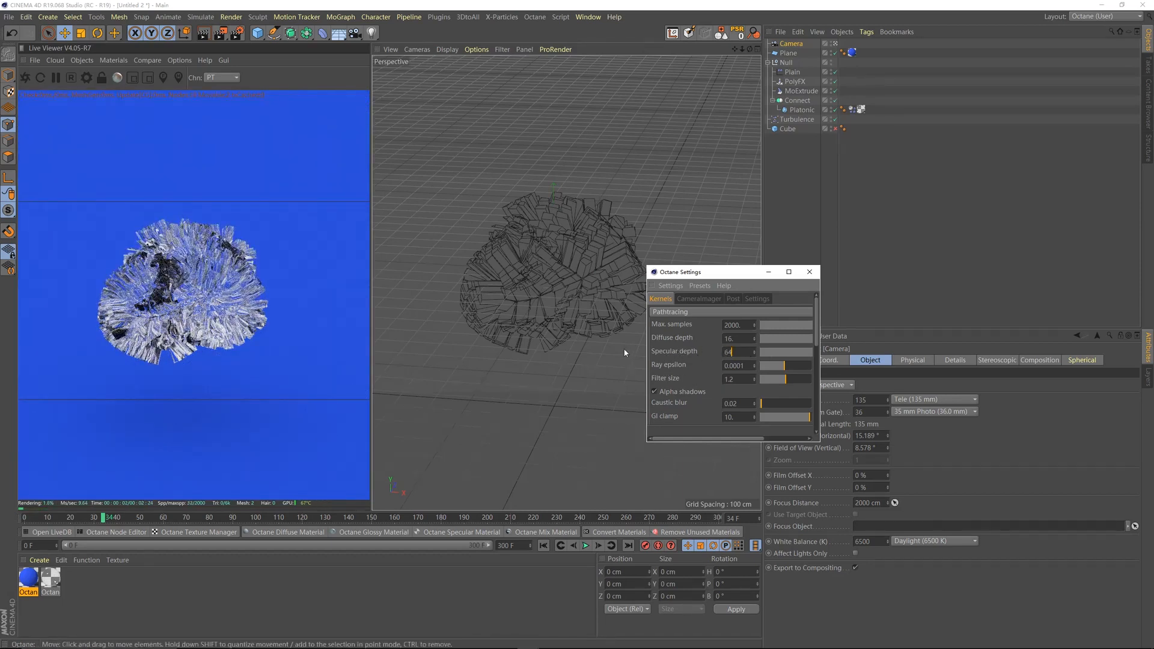
{"action": "key", "text": "Return"}
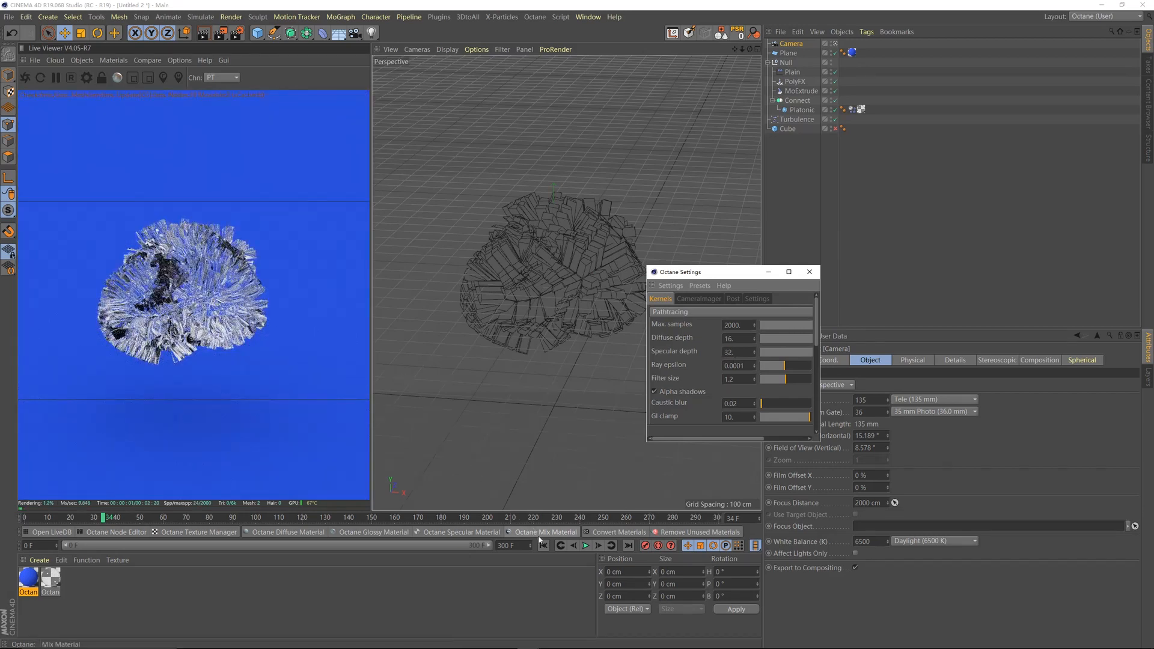
Replay the simulation from the first frame, stop it at frame 36 and close the Octane settings.
{"action": "left_click", "coordinate": [543, 546]}
{"action": "left_click", "coordinate": [586, 545]}
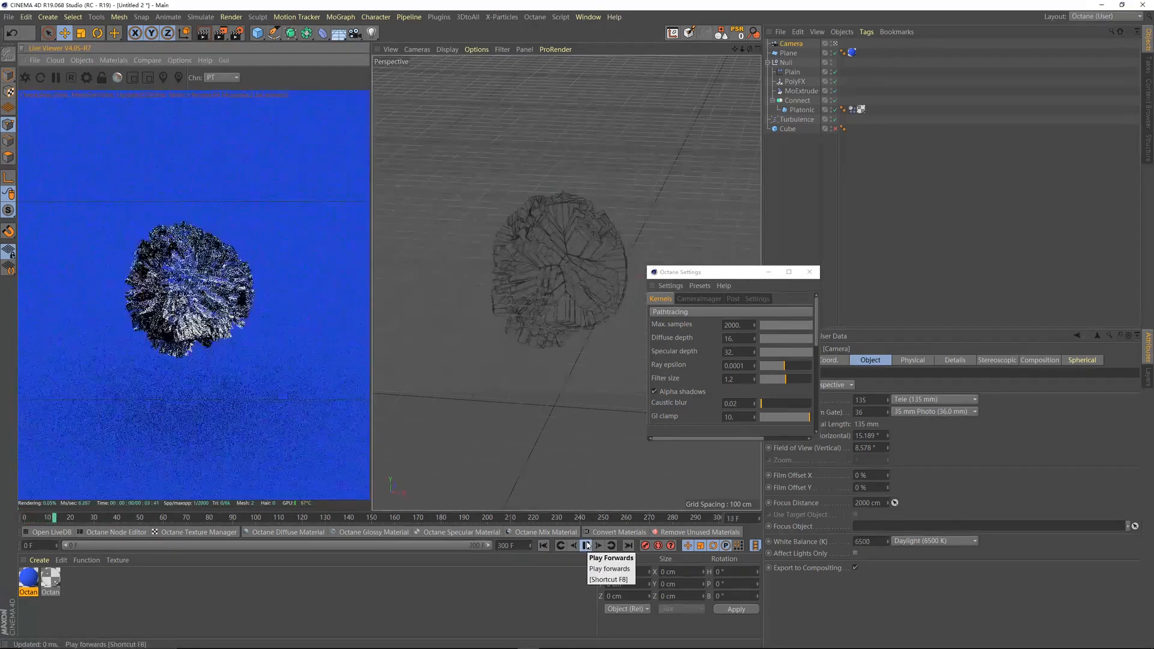
{"action": "left_click", "coordinate": [586, 545]}
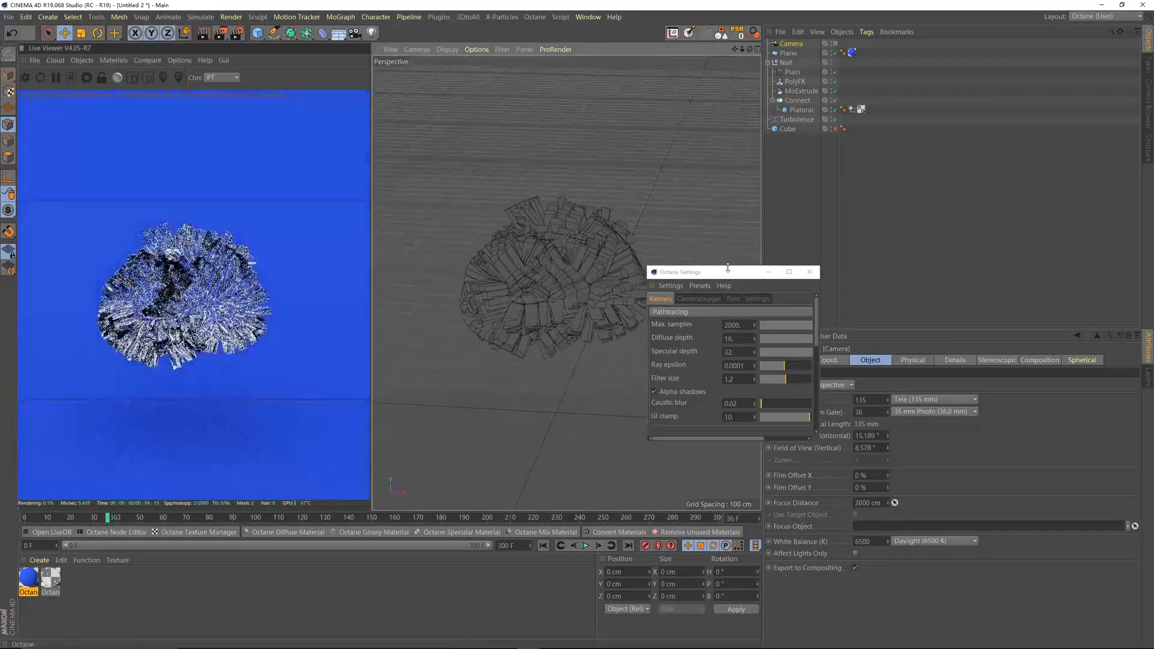
{"action": "left_click", "coordinate": [809, 271]}
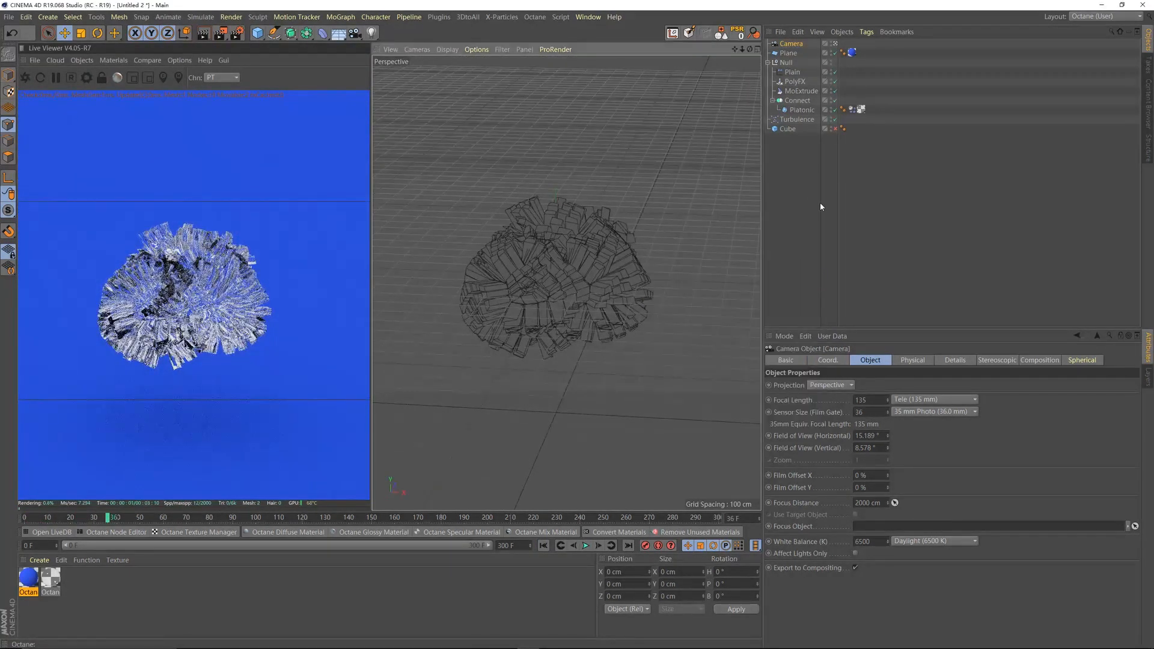
Add an Octane HDRI environment and load an HDR image from the 02 Tents folder without copying it to the project.
{"action": "left_click", "coordinate": [946, 164]}
{"action": "left_click", "coordinate": [82, 60]}
{"action": "left_click", "coordinate": [628, 47]}
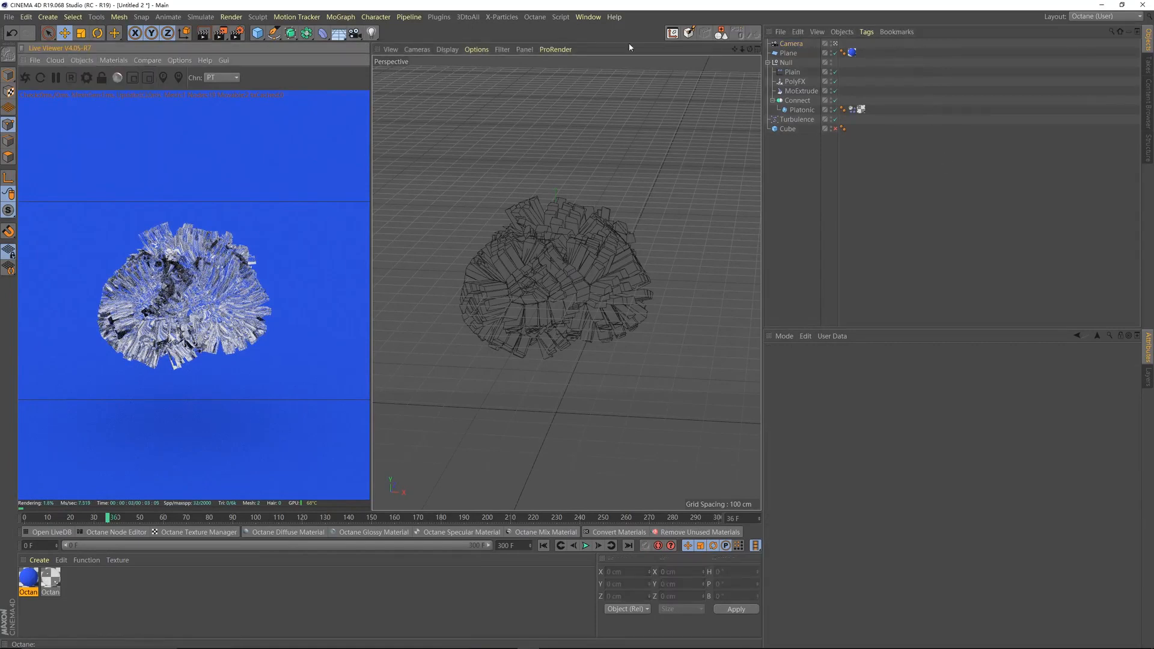
{"action": "left_click", "coordinate": [821, 428]}
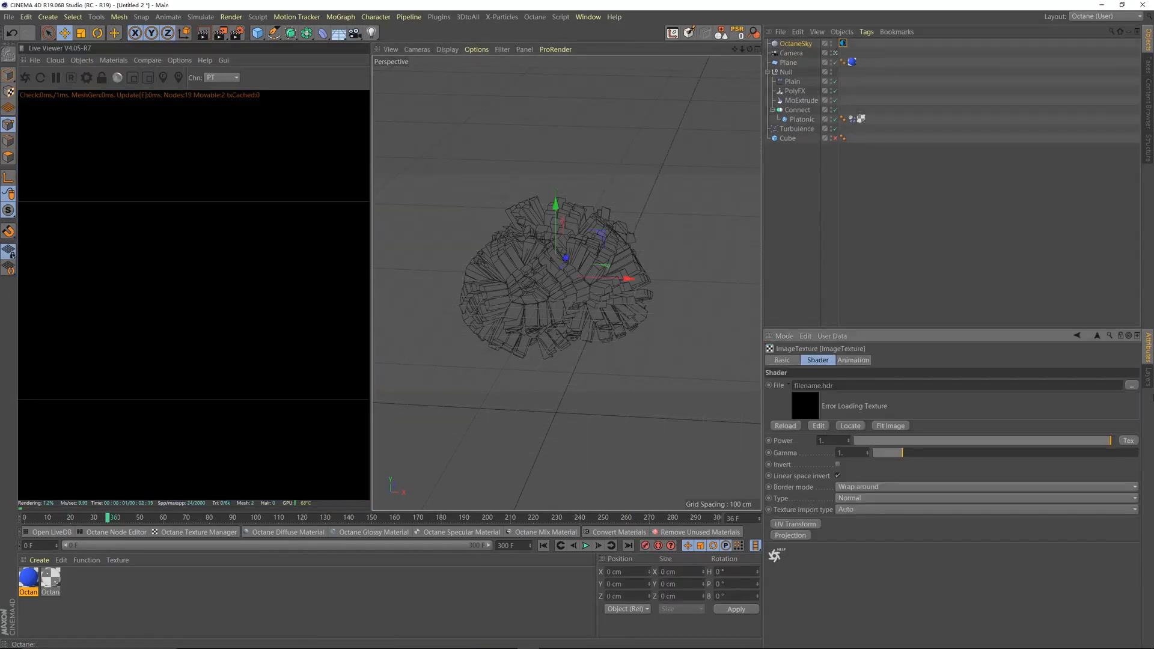
{"action": "left_click", "coordinate": [1131, 386]}
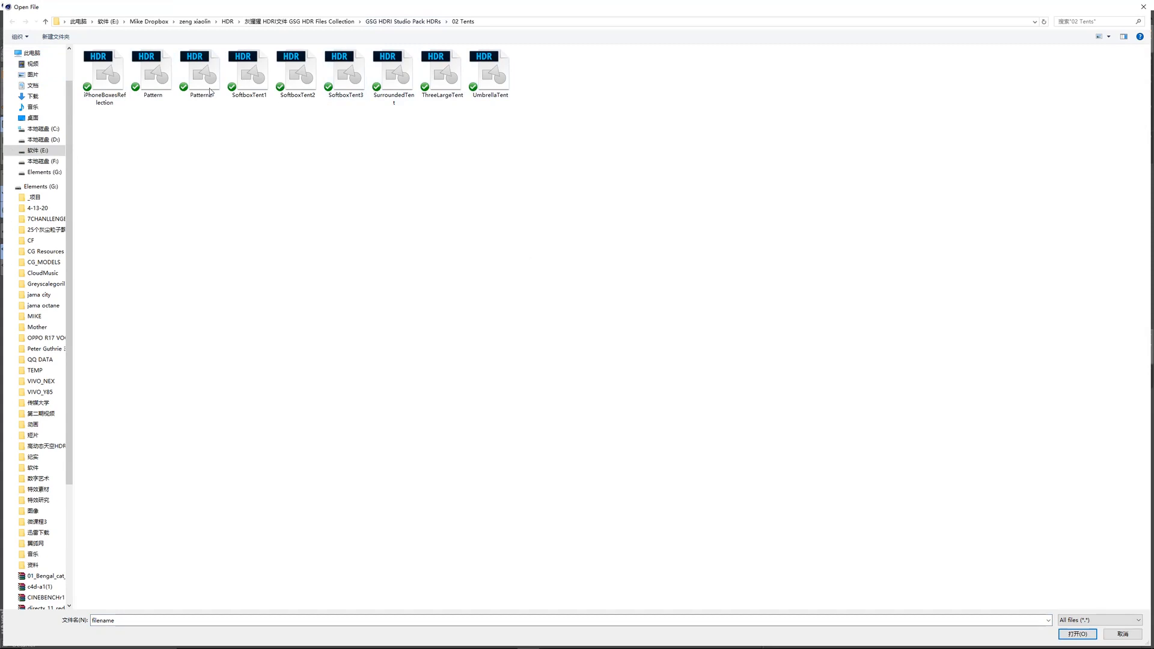
{"action": "key", "text": "Return"}
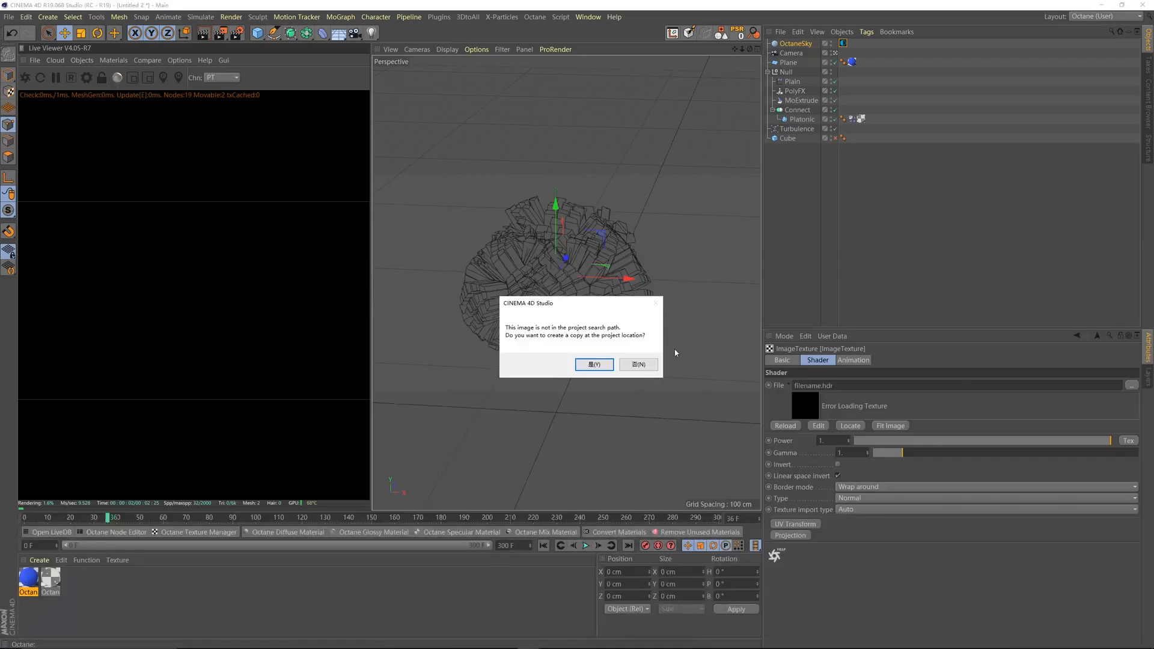
{"action": "left_click", "coordinate": [644, 366]}
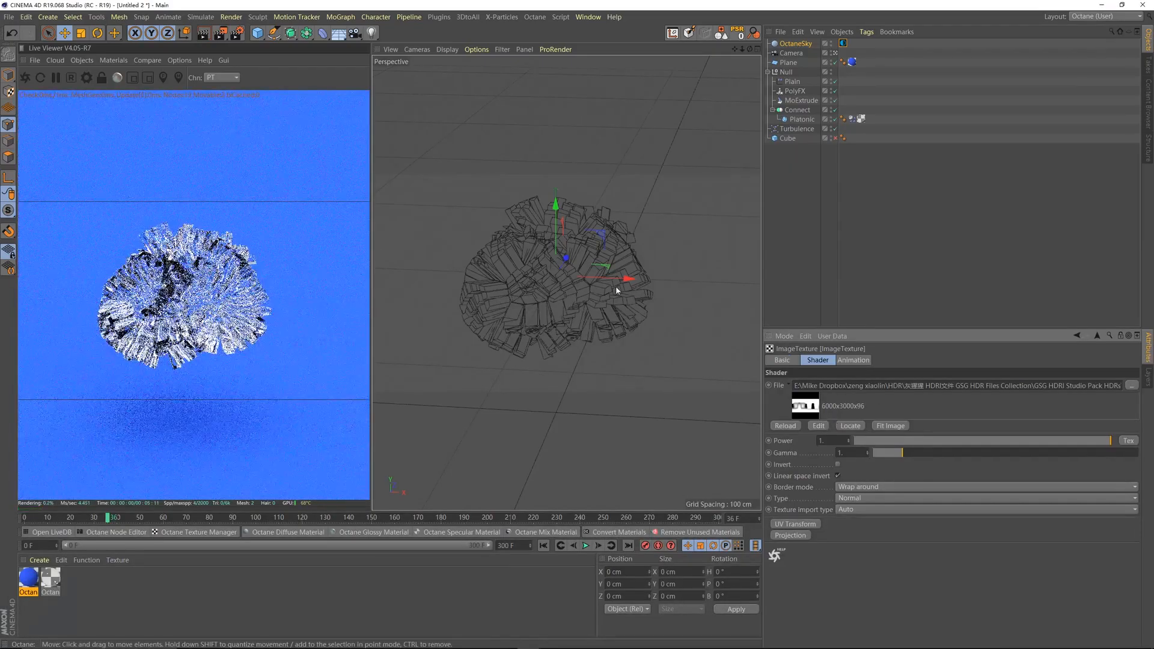
Replace the environment's image with the Pattern HDR from the 02 Tents folder, declining the project copy.
{"action": "left_click", "coordinate": [1132, 385]}
{"action": "double_click", "coordinate": [152, 75]}
{"action": "left_click", "coordinate": [644, 366]}
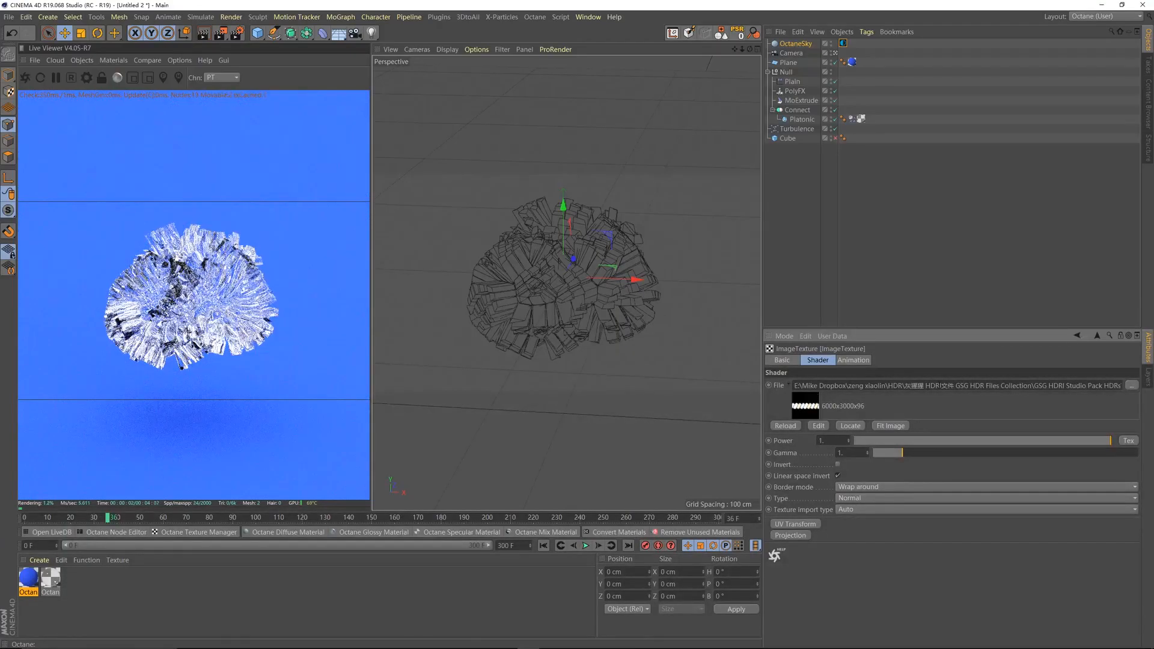
Load a softbox-style HDR from the 02 Tents folder as the environment's image, declining the project copy.
{"action": "left_click", "coordinate": [1136, 385]}
{"action": "double_click", "coordinate": [279, 103]}
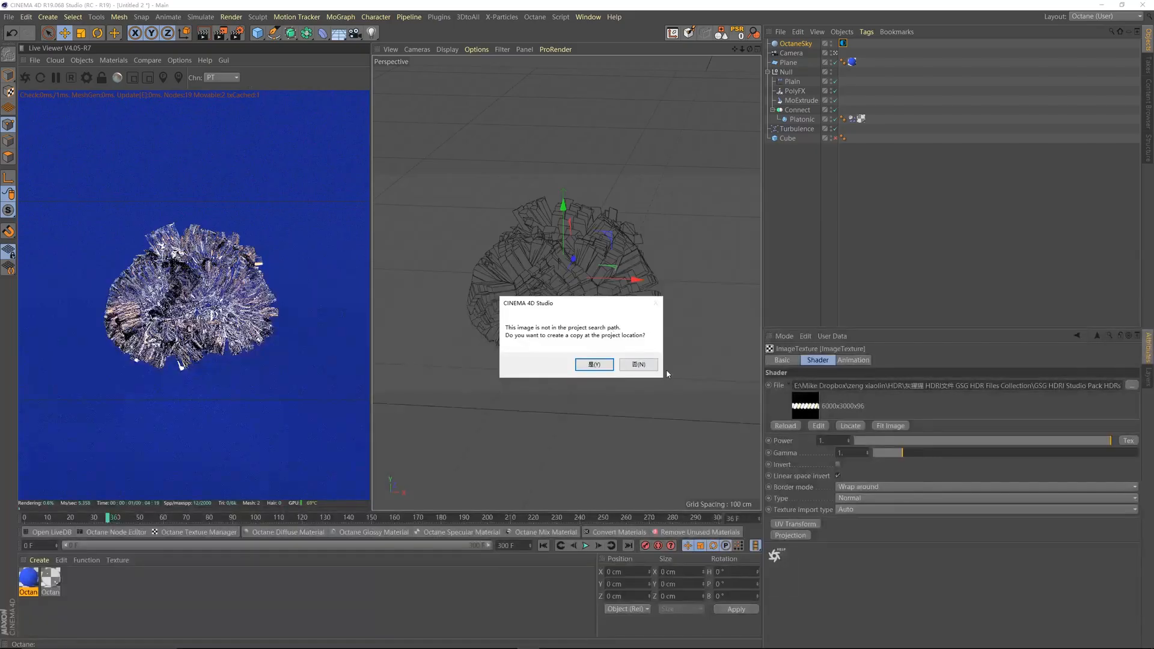
{"action": "left_click", "coordinate": [652, 366]}
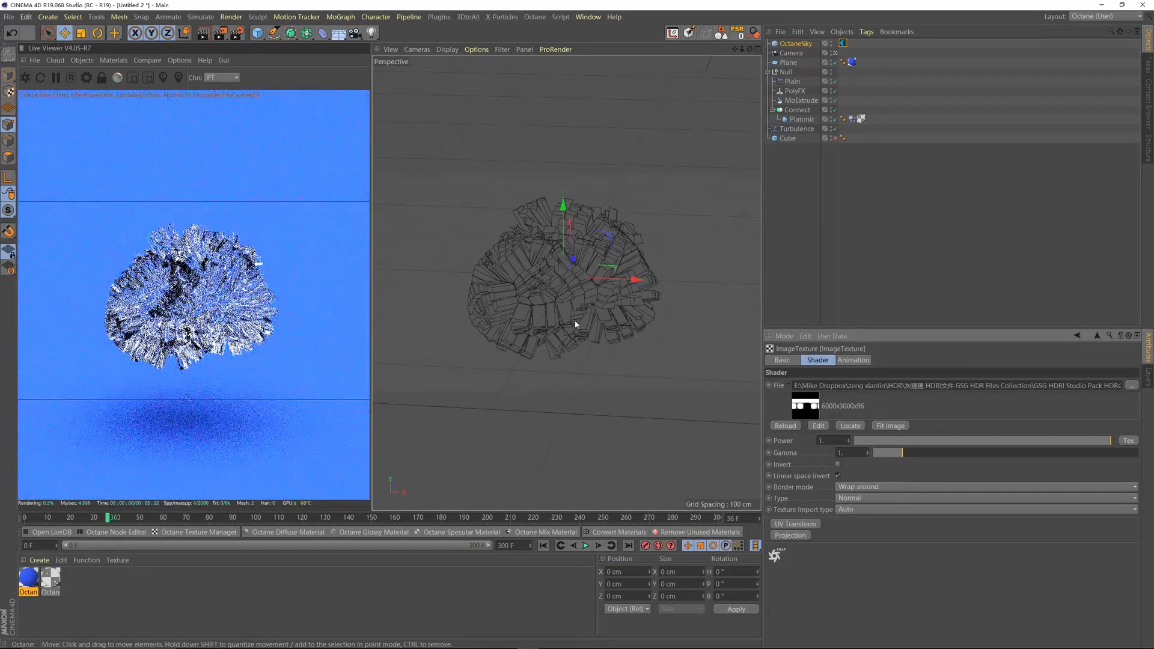
Reduce the environment tag's power on the Octane sky to about 0.51.
{"action": "left_click", "coordinate": [844, 44]}
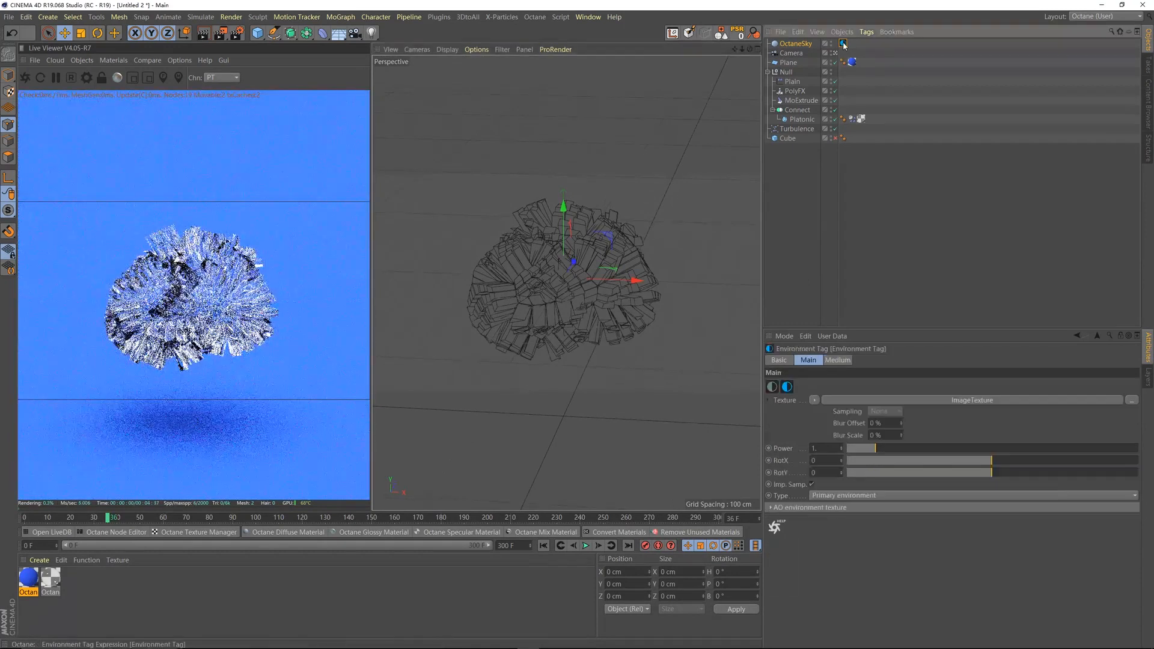
{"action": "left_click_drag", "start_coordinate": [868, 452], "coordinate": [864, 452]}
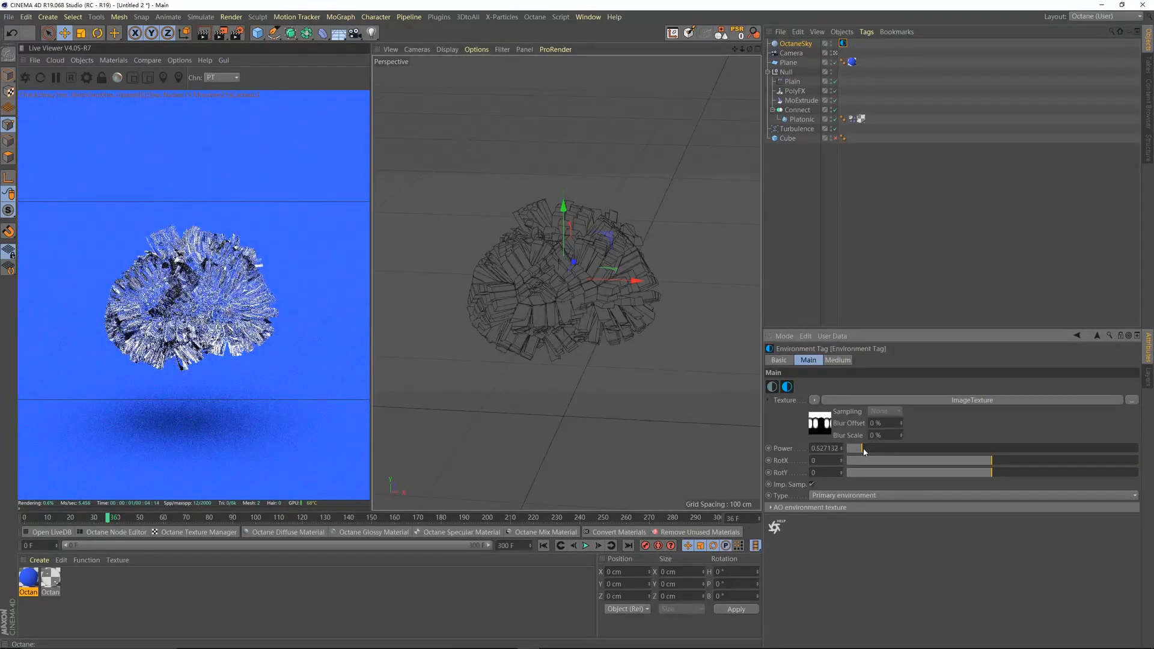
{"action": "left_click_drag", "start_coordinate": [858, 452], "coordinate": [862, 453]}
{"action": "left_click_drag", "start_coordinate": [556, 268], "coordinate": [618, 286], "text": "alt"}
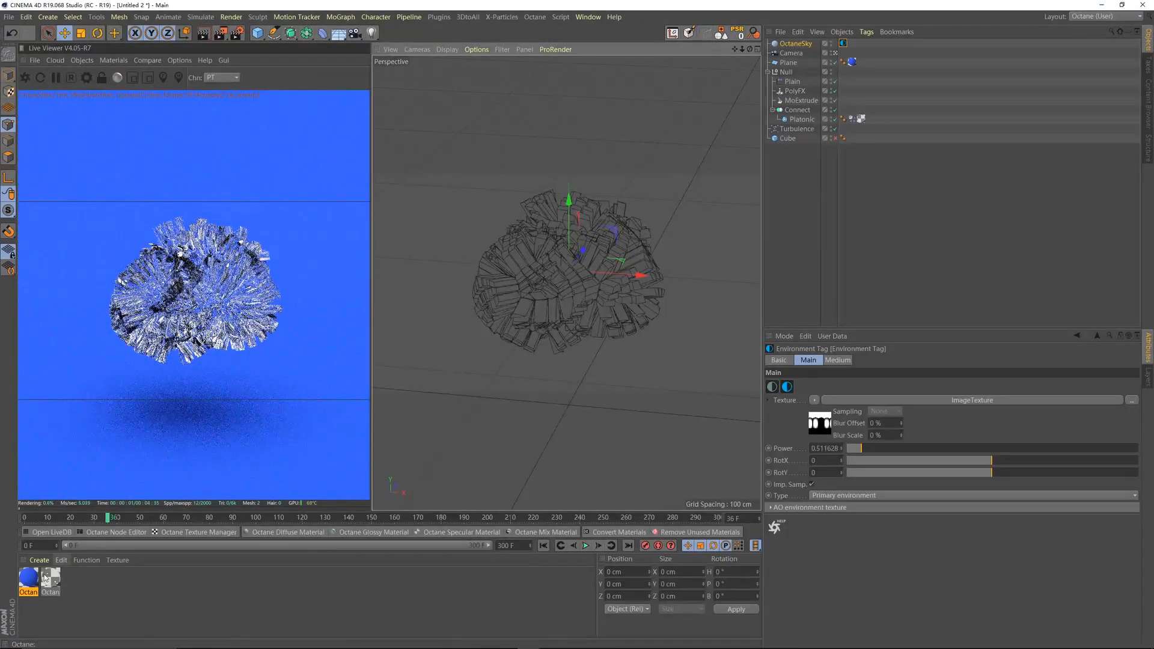
Change the blue plane material's type to Glossy and adjust the camera angle on the sphere.
{"action": "left_click", "coordinate": [39, 591]}
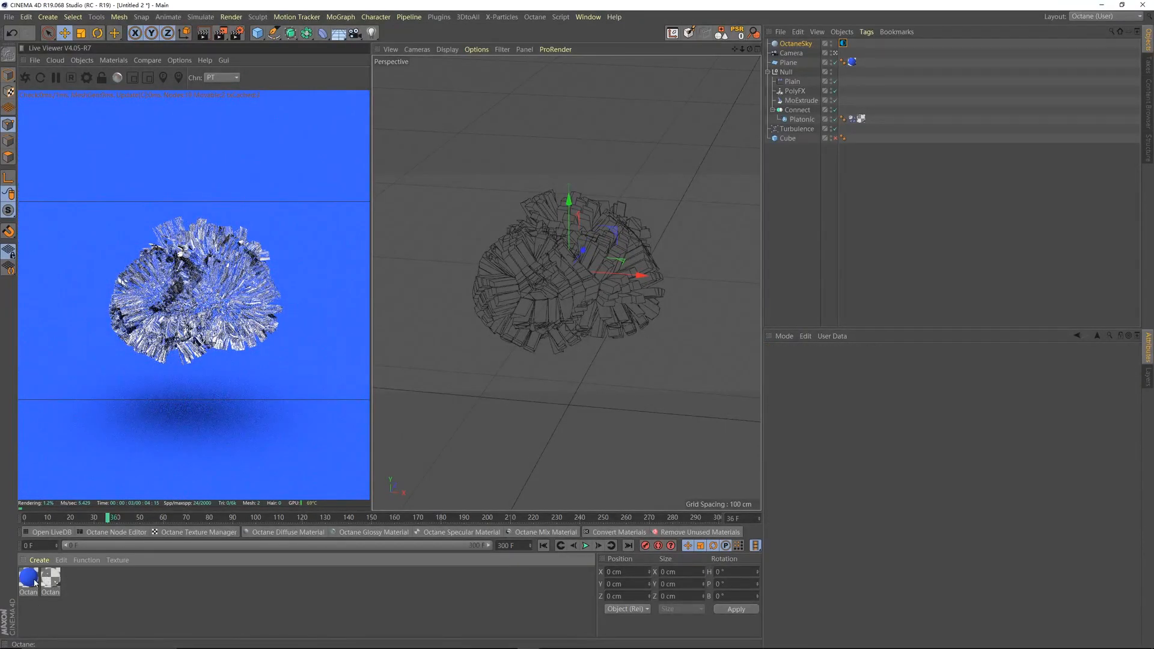
{"action": "double_click", "coordinate": [31, 579]}
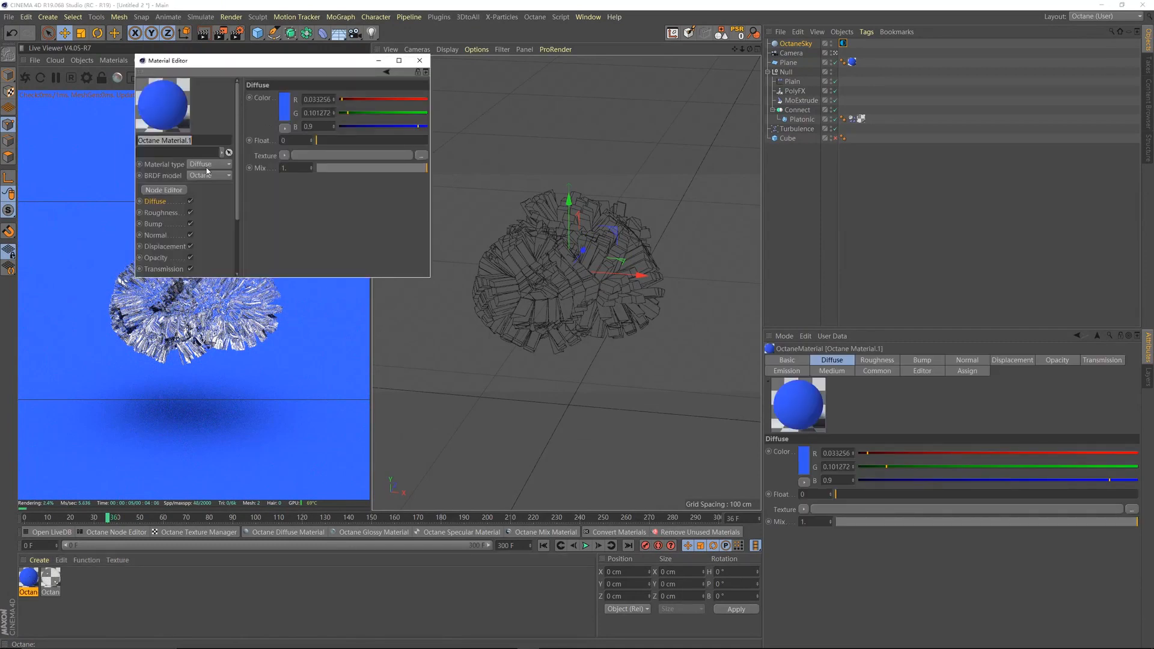
{"action": "left_click", "coordinate": [207, 165]}
{"action": "left_click", "coordinate": [206, 186]}
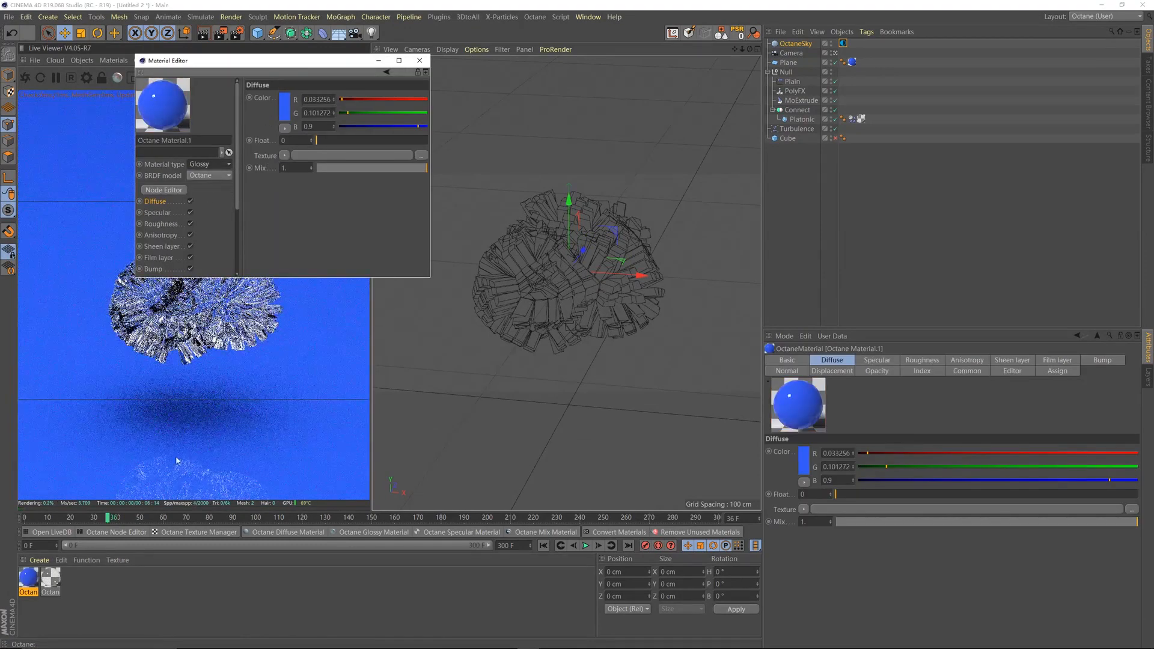
{"action": "left_click", "coordinate": [420, 60]}
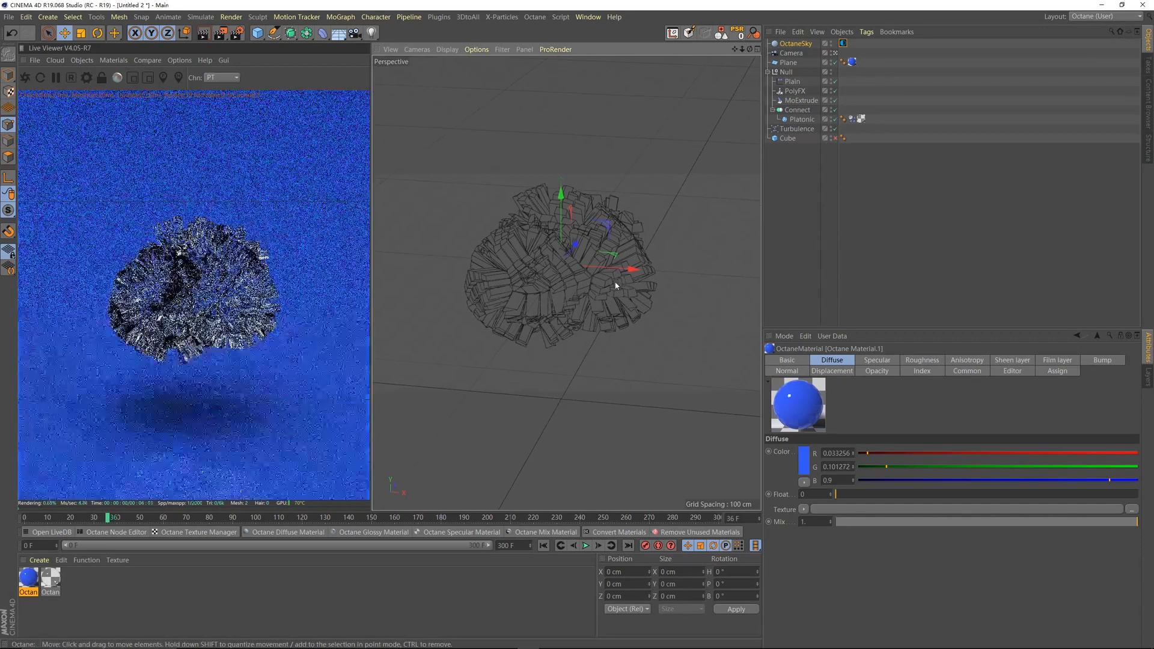
{"action": "left_click_drag", "start_coordinate": [591, 277], "coordinate": [553, 283], "text": "alt"}
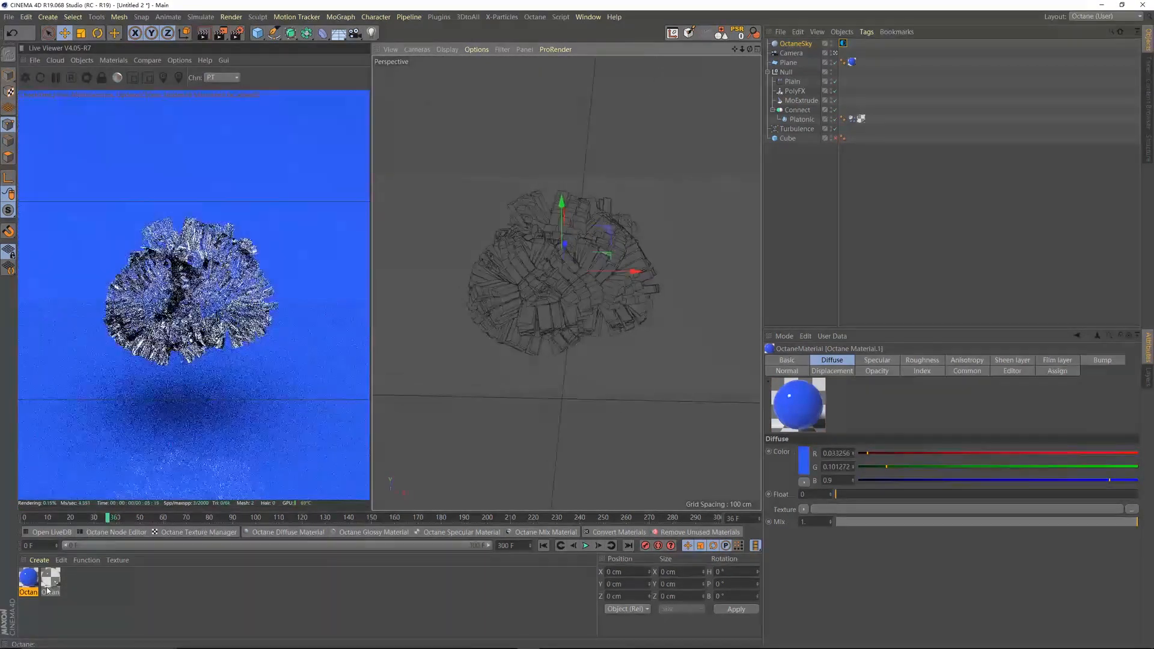
Set the dispersion coefficient of the sphere's specular material to about 0.017.
{"action": "double_click", "coordinate": [50, 577]}
{"action": "left_click_drag", "start_coordinate": [244, 65], "coordinate": [590, 178]}
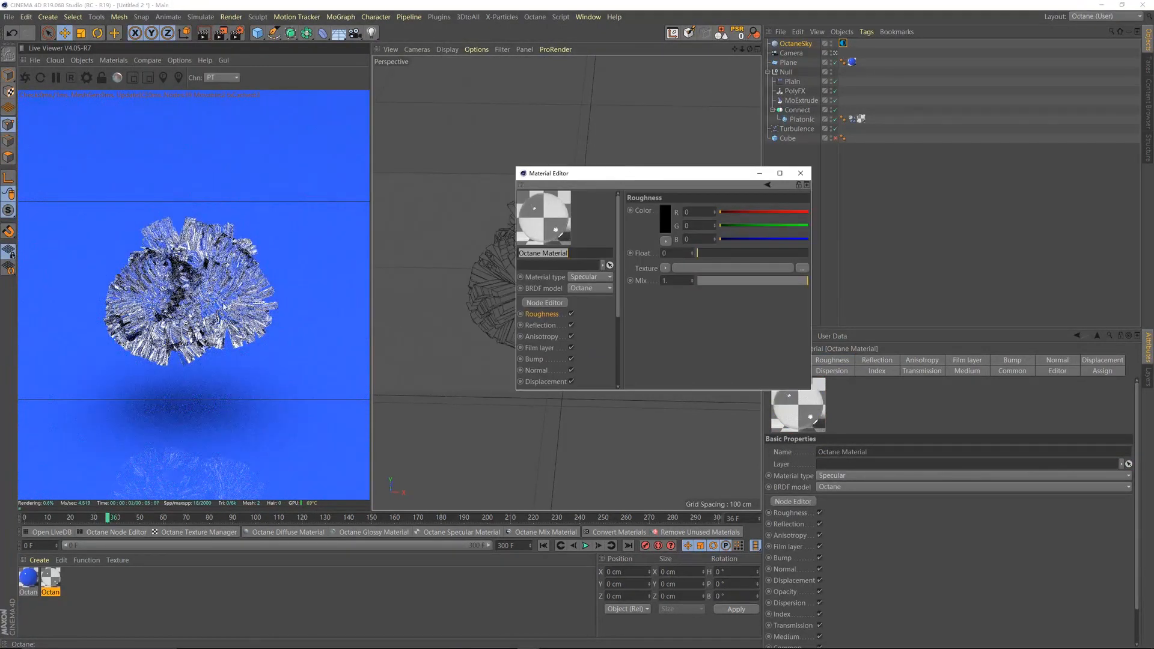
{"action": "scroll", "coordinate": [535, 352], "scroll_direction": "down", "scroll_amount": 2}
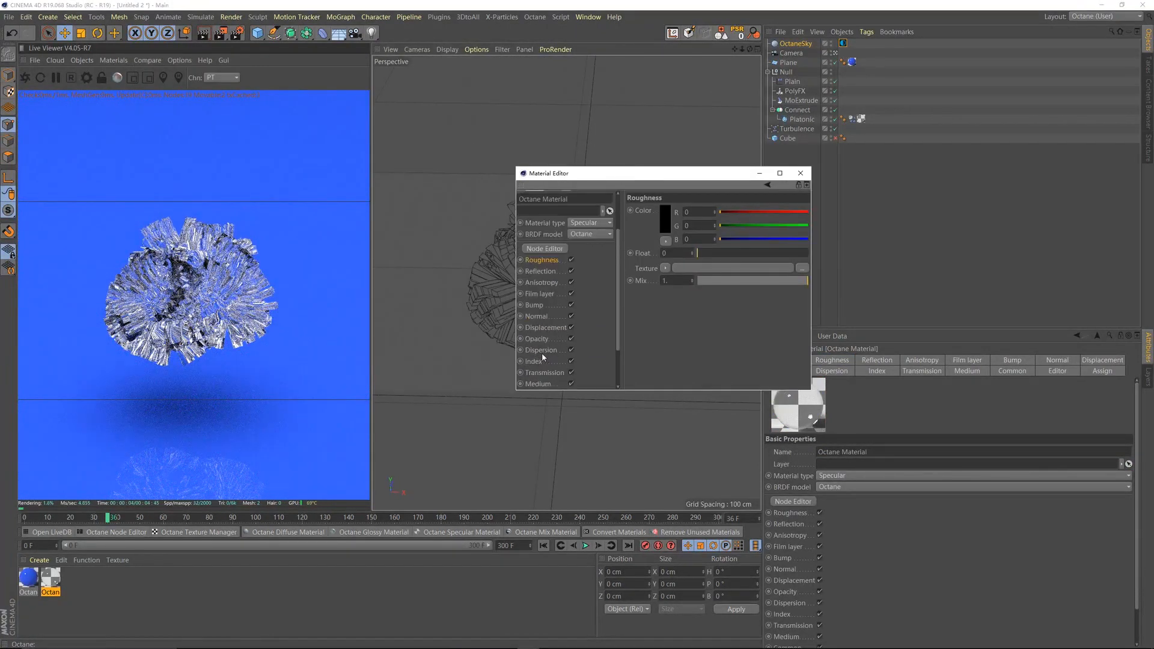
{"action": "left_click", "coordinate": [541, 350]}
{"action": "scroll", "coordinate": [619, 248], "scroll_direction": "up", "scroll_amount": 2}
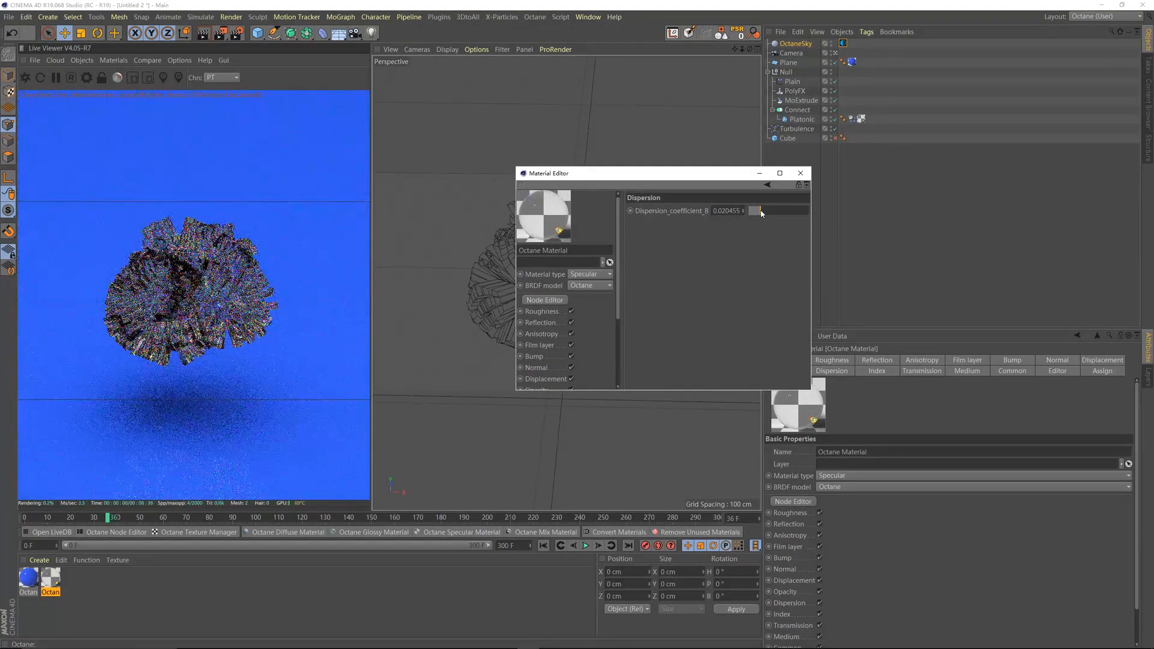
{"action": "left_click", "coordinate": [759, 211]}
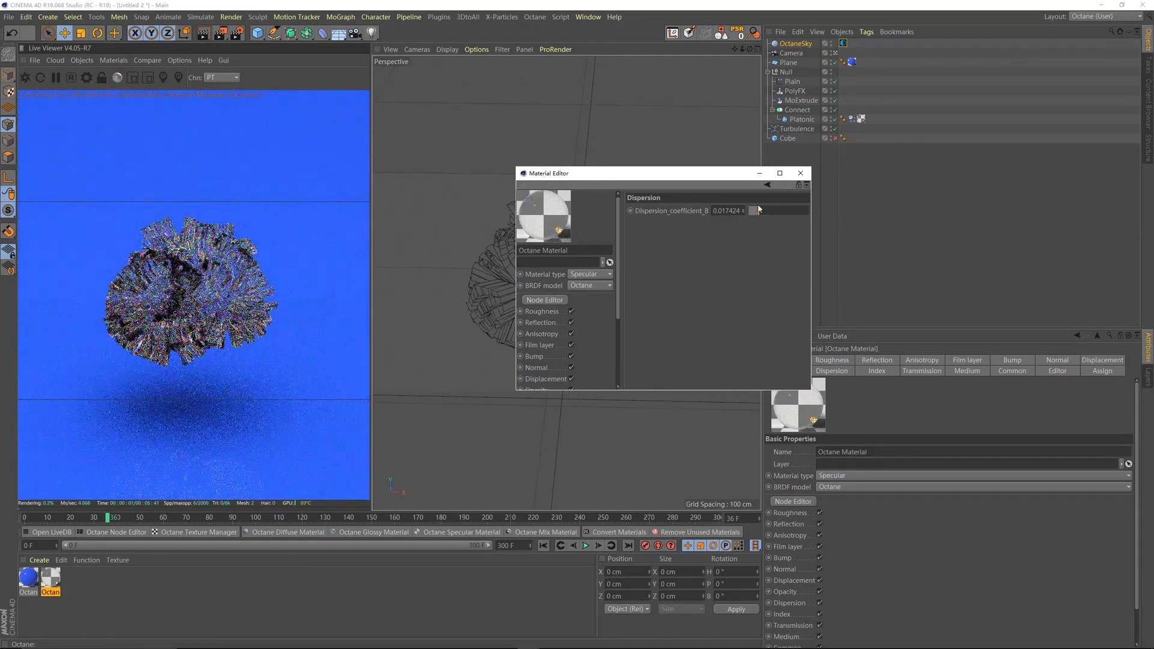
{"action": "left_click", "coordinate": [800, 173]}
Play the simulation with the dispersive material from the first frame, stop it near frame 168 and return to the start.
{"action": "left_click", "coordinate": [543, 545]}
{"action": "left_click", "coordinate": [586, 545]}
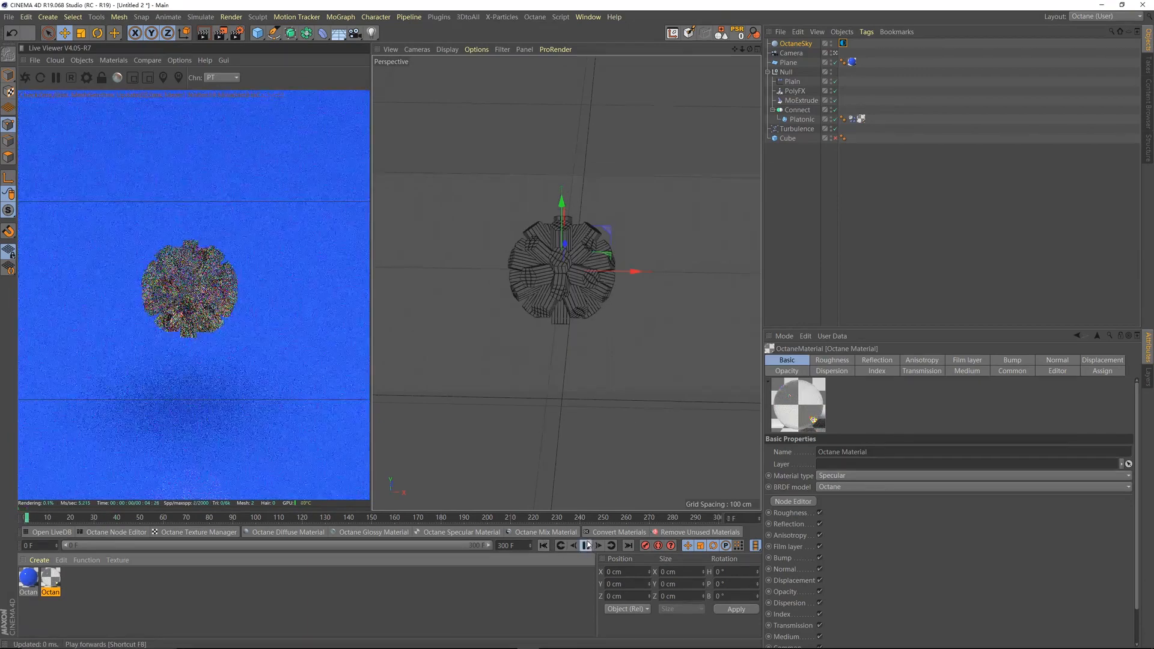
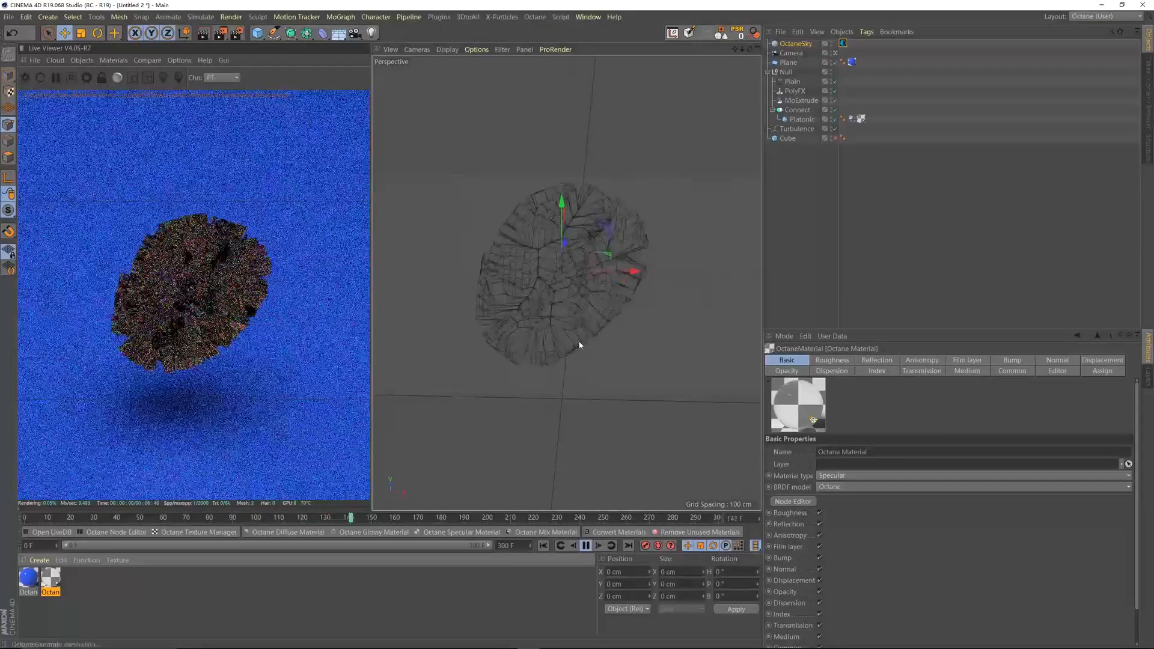
{"action": "left_click", "coordinate": [586, 546]}
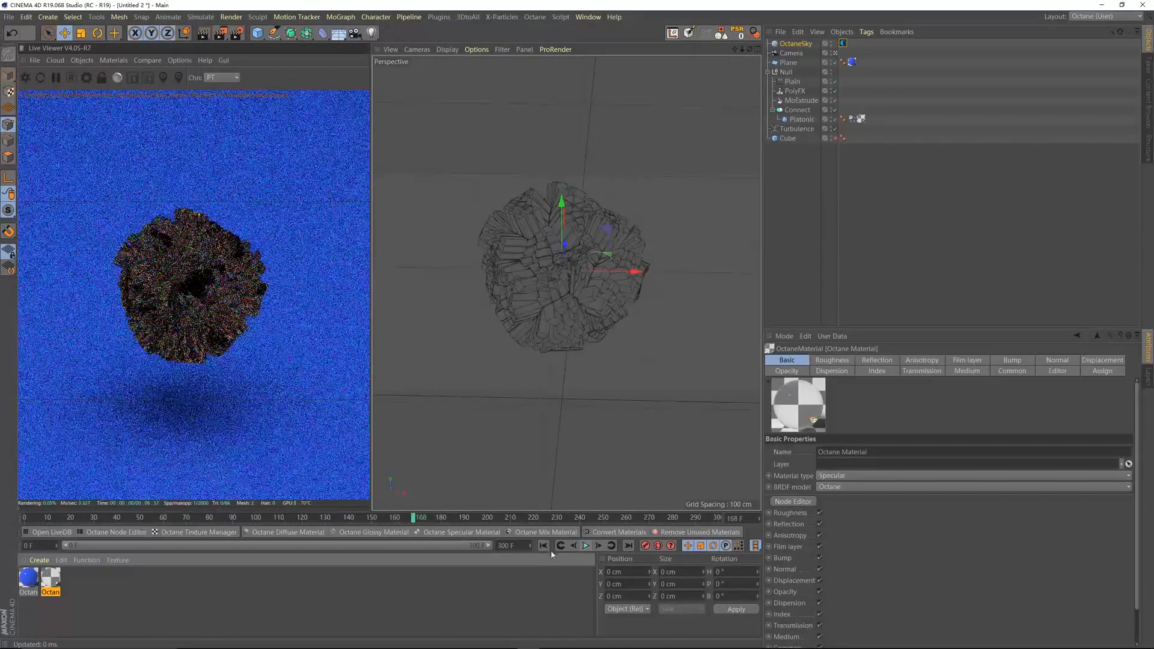
{"action": "left_click", "coordinate": [543, 545]}
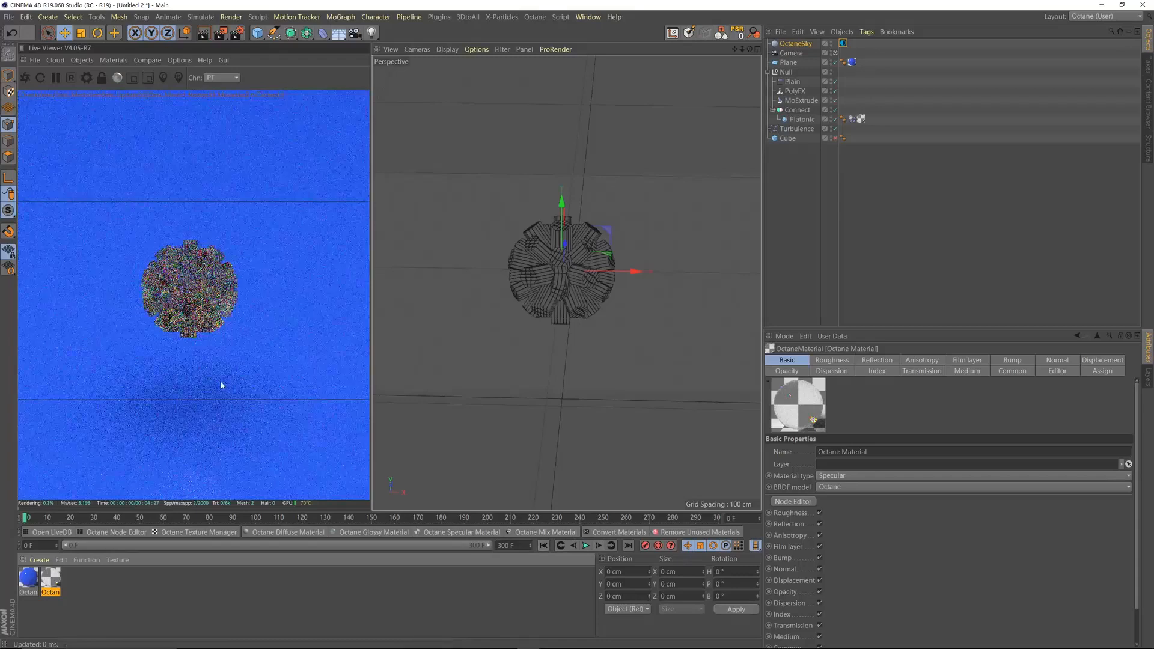
Play and stop the simulation, and place the Timeline window over the viewport.
{"action": "left_click", "coordinate": [586, 545]}
{"action": "left_click", "coordinate": [586, 546]}
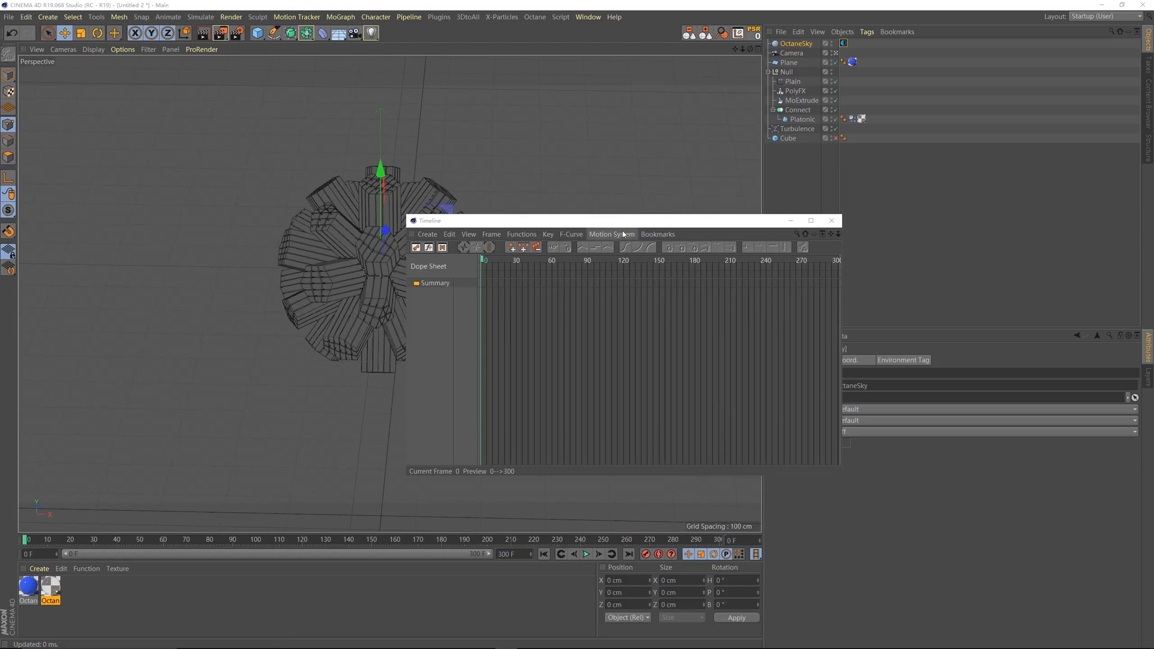
{"action": "left_click_drag", "start_coordinate": [615, 227], "coordinate": [766, 229]}
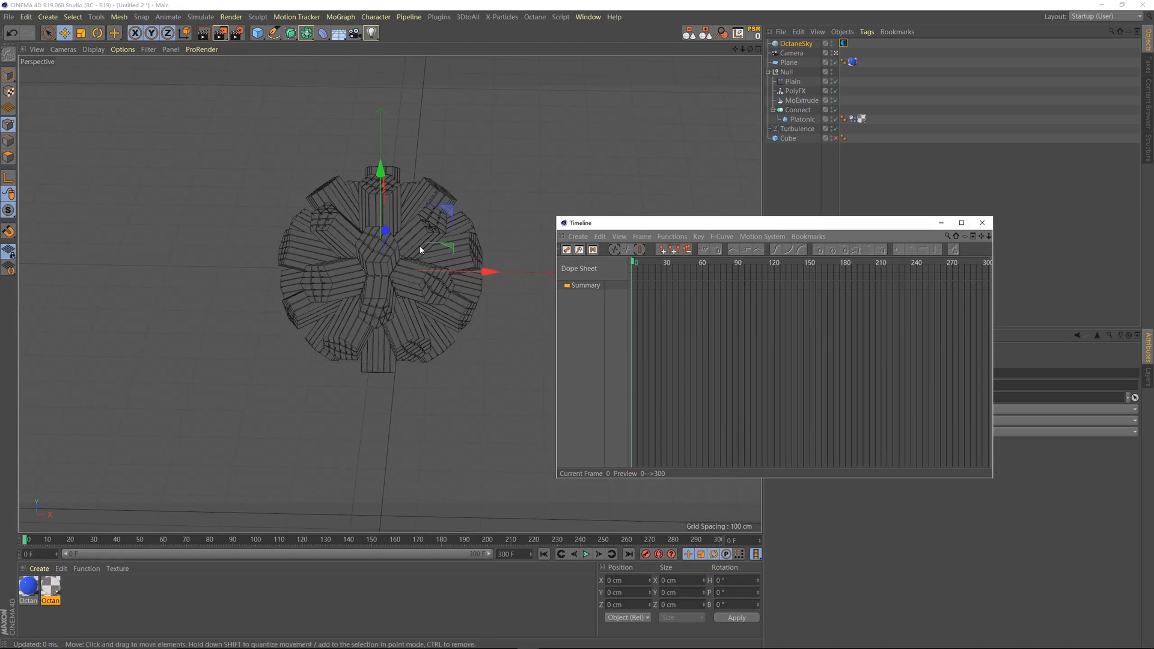
{"action": "left_click_drag", "start_coordinate": [663, 226], "coordinate": [360, 203]}
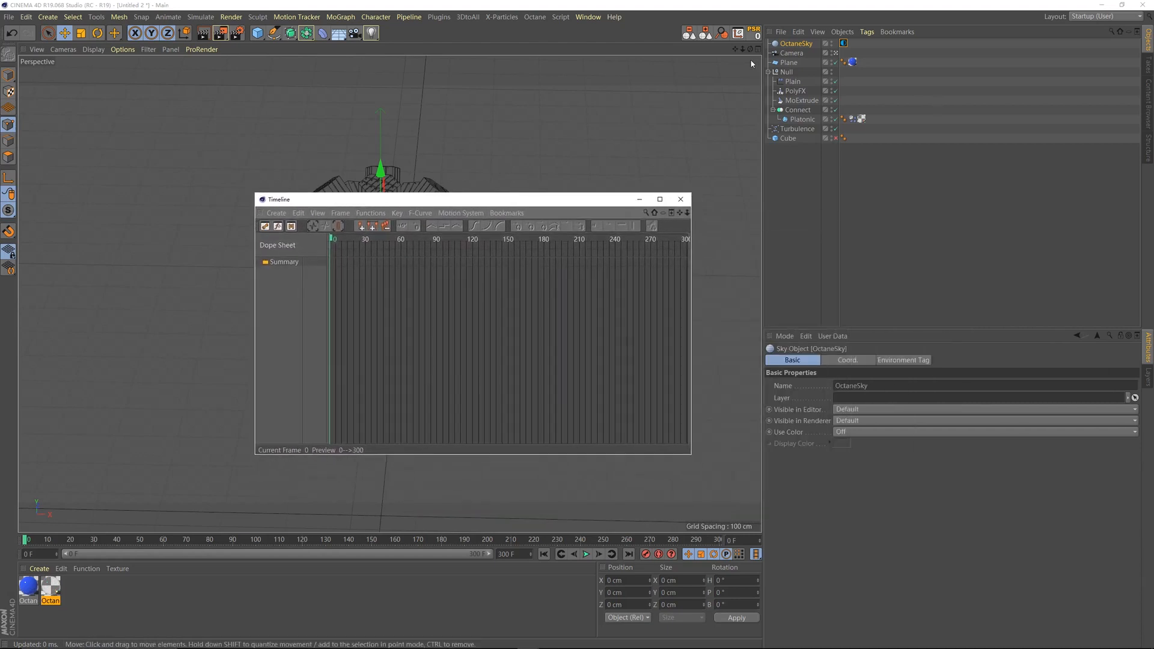
Set the Platonic's Visible in Editor to Off at frame 0 and keyframe both its editor and renderer visibility.
{"action": "left_click", "coordinate": [804, 119]}
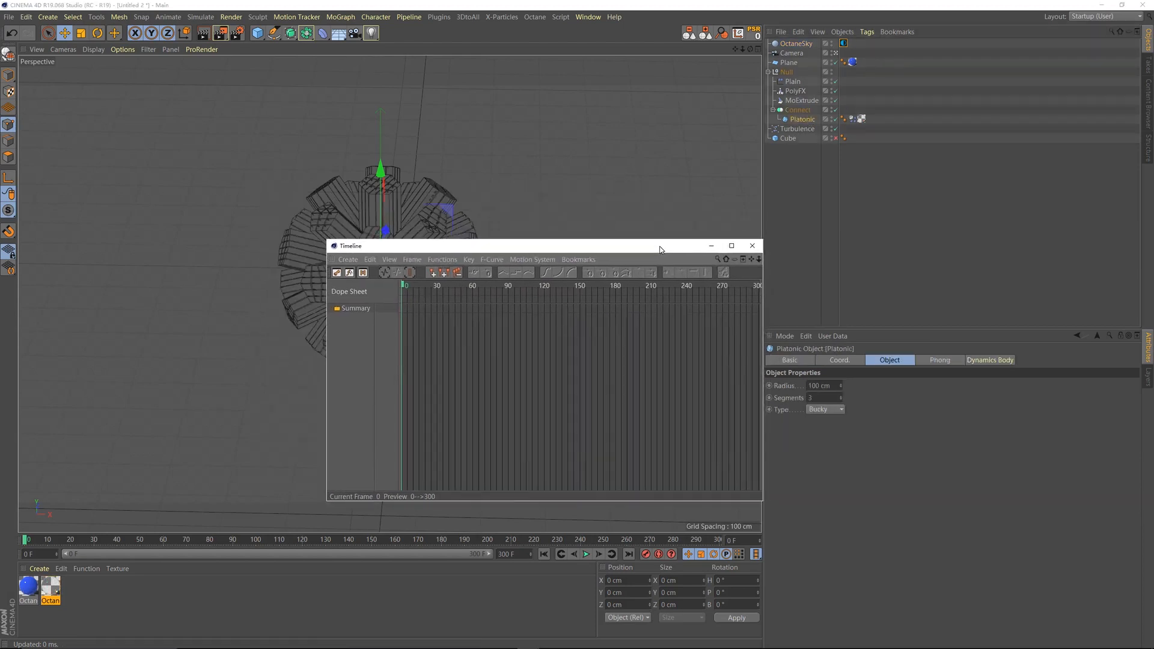
{"action": "left_click", "coordinate": [856, 364]}
{"action": "left_click", "coordinate": [801, 362]}
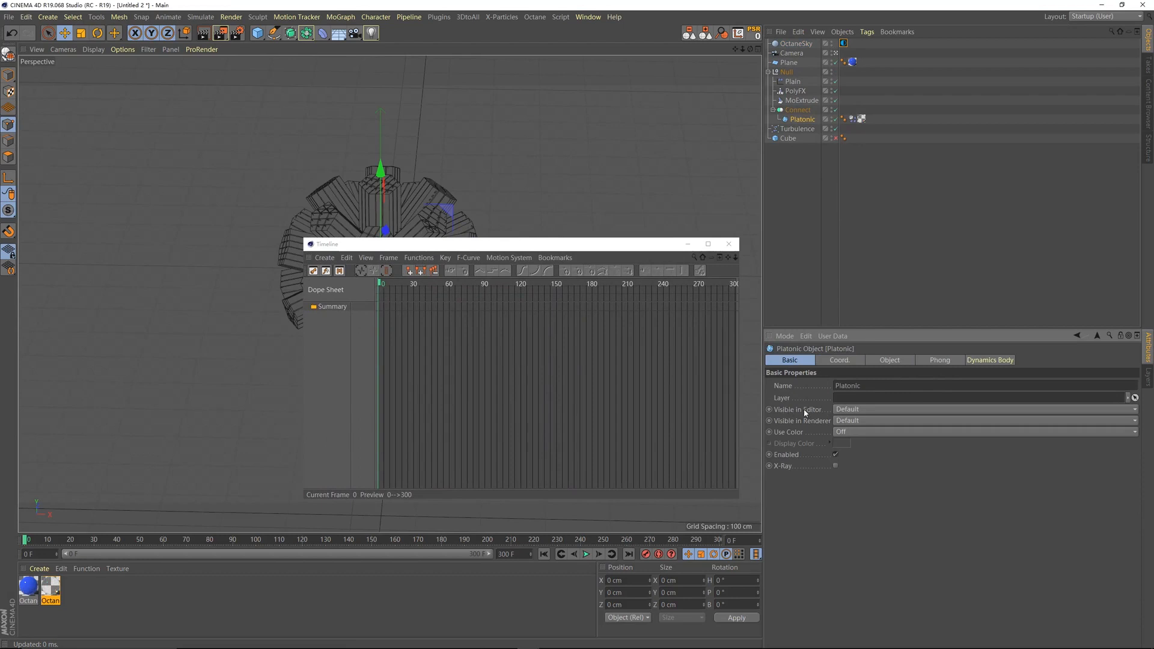
{"action": "left_click", "coordinate": [844, 411]}
{"action": "left_click", "coordinate": [848, 446]}
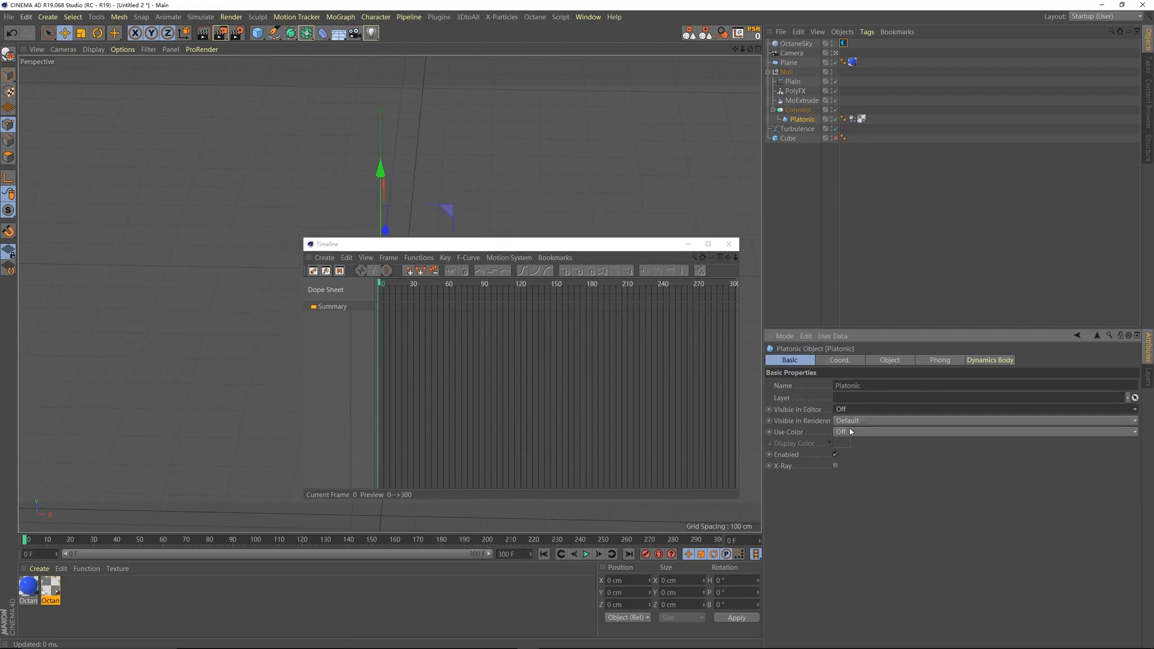
{"action": "left_click", "coordinate": [851, 422]}
{"action": "left_click", "coordinate": [786, 412]}
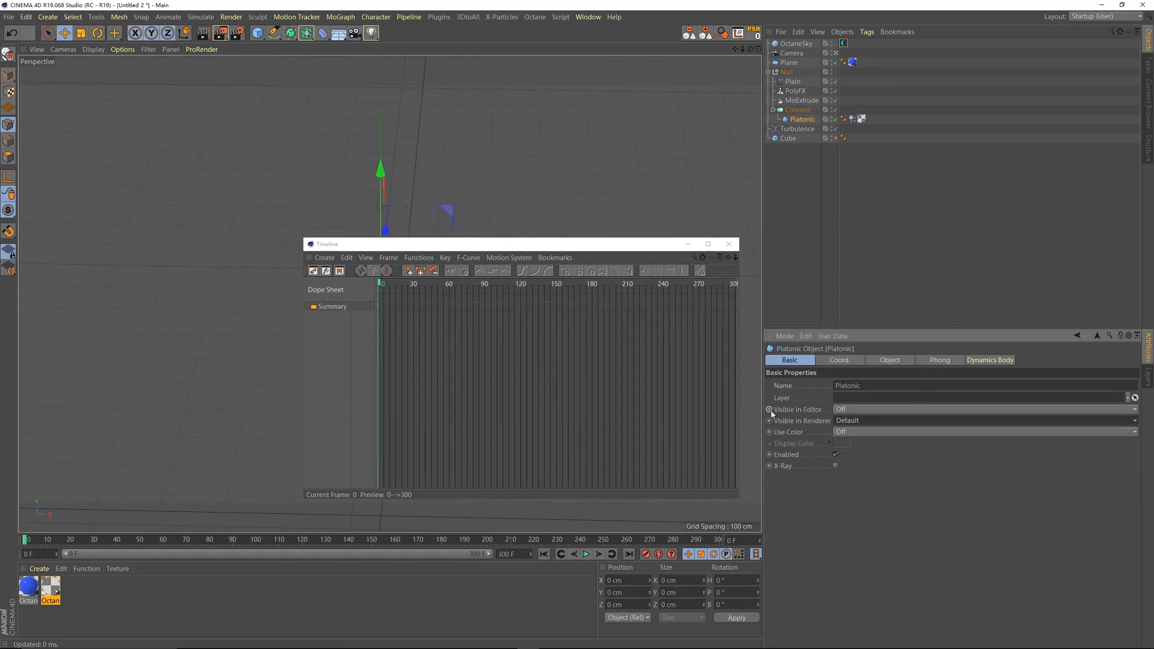
{"action": "left_click", "coordinate": [770, 410], "text": "ctrl"}
{"action": "left_click", "coordinate": [769, 421], "text": "ctrl"}
Set the Platonic's Visible in Renderer to Off at frame 0 and update its keyframe.
{"action": "left_click", "coordinate": [391, 288]}
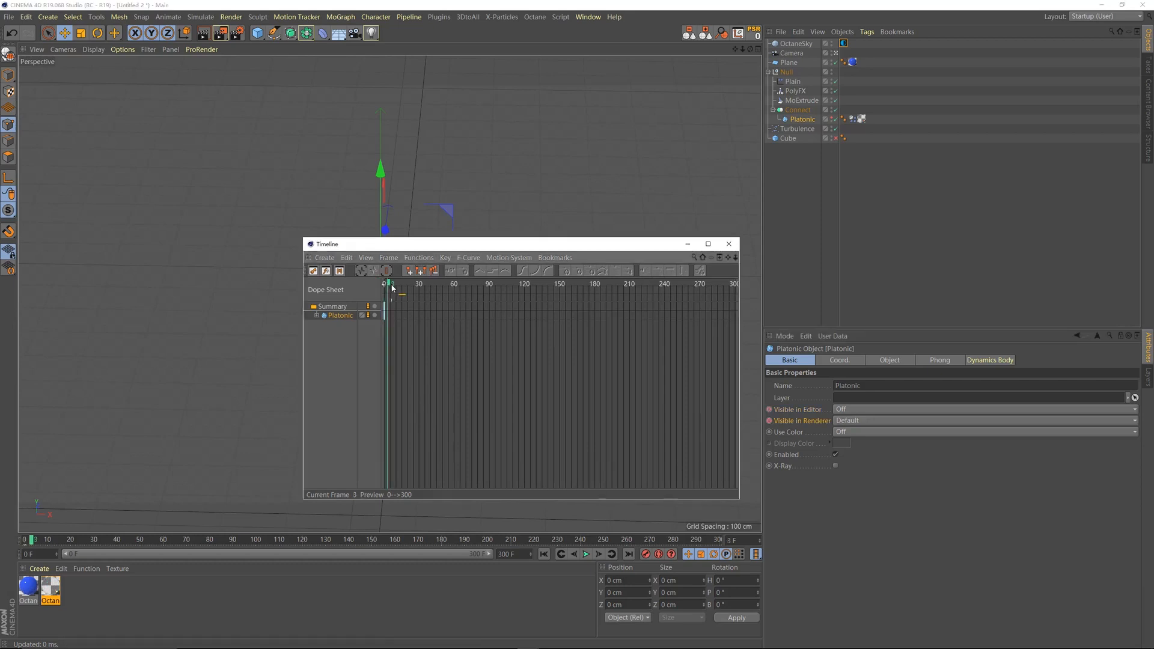
{"action": "left_click_drag", "start_coordinate": [391, 287], "coordinate": [389, 288]}
{"action": "left_click", "coordinate": [857, 412]}
{"action": "left_click", "coordinate": [829, 411]}
{"action": "left_click", "coordinate": [388, 286]}
{"action": "left_click", "coordinate": [842, 423]}
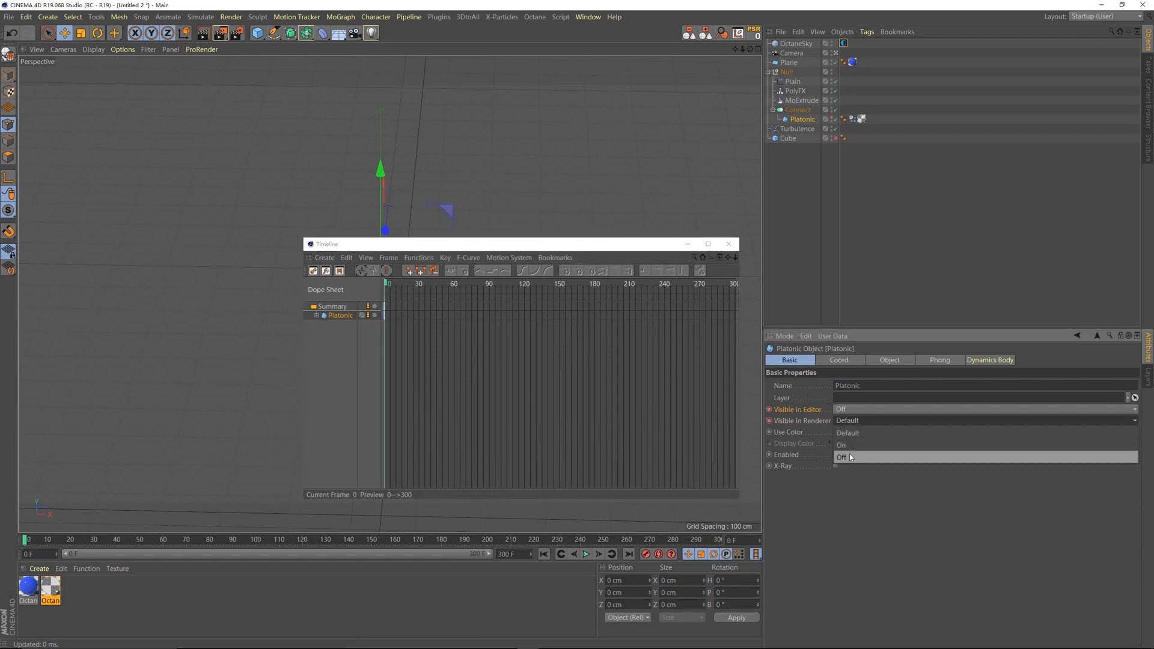
{"action": "left_click", "coordinate": [847, 458]}
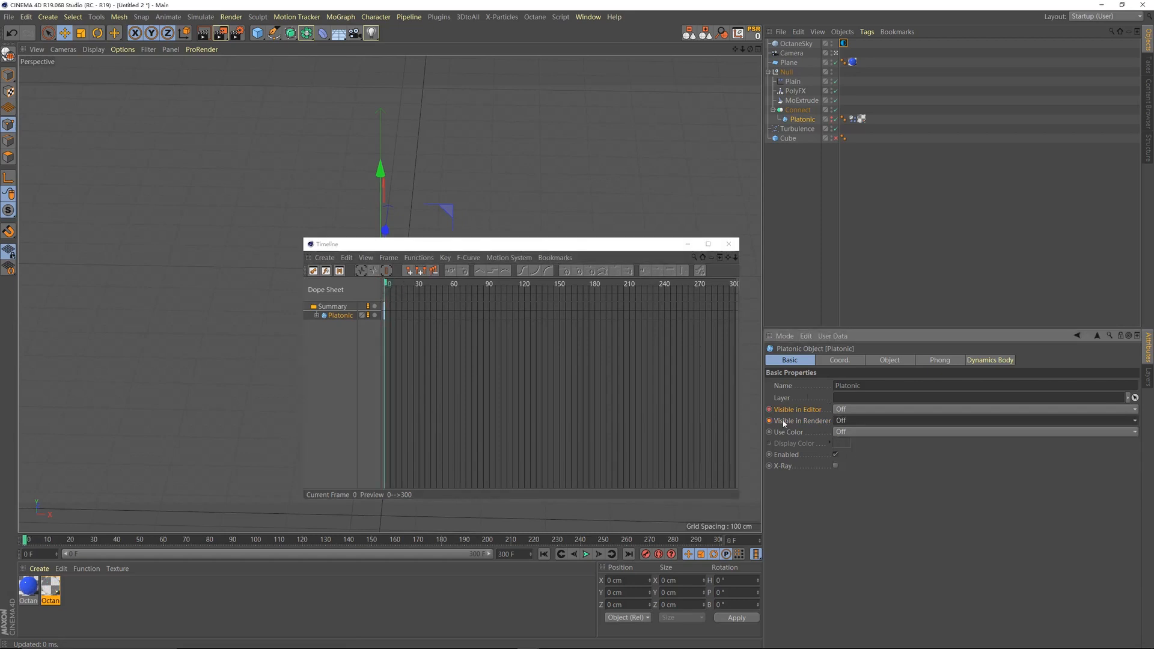
Keyframe the Platonic's editor and renderer visibility as Default at frame 1.
{"action": "left_click", "coordinate": [391, 287]}
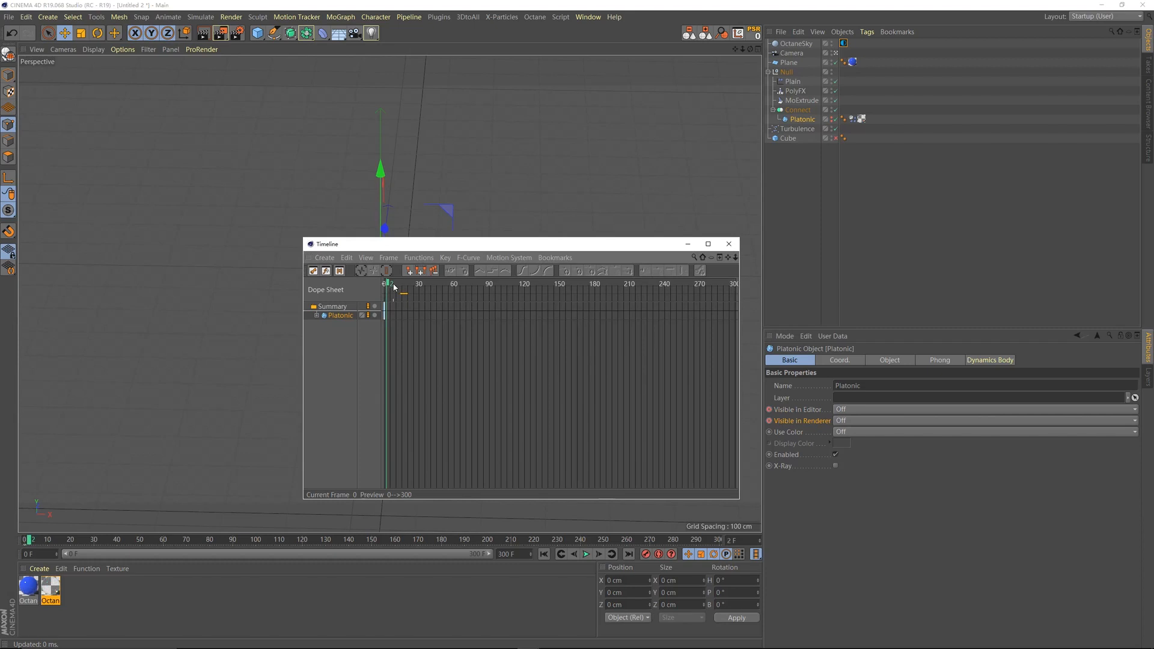
{"action": "left_click", "coordinate": [849, 412]}
{"action": "left_click", "coordinate": [849, 421]}
{"action": "left_click", "coordinate": [848, 421]}
{"action": "left_click", "coordinate": [847, 433]}
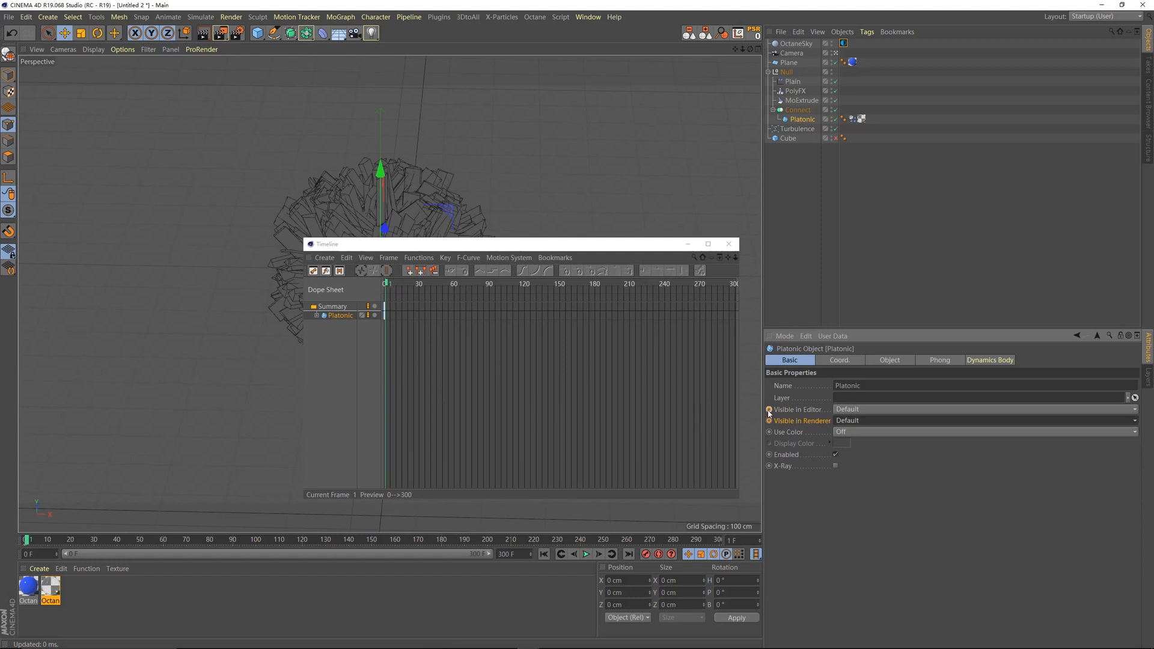
Keyframe the Platonic's Dynamics Body tag as disabled at frame 0 and enabled at frame 1.
{"action": "left_click", "coordinate": [383, 285]}
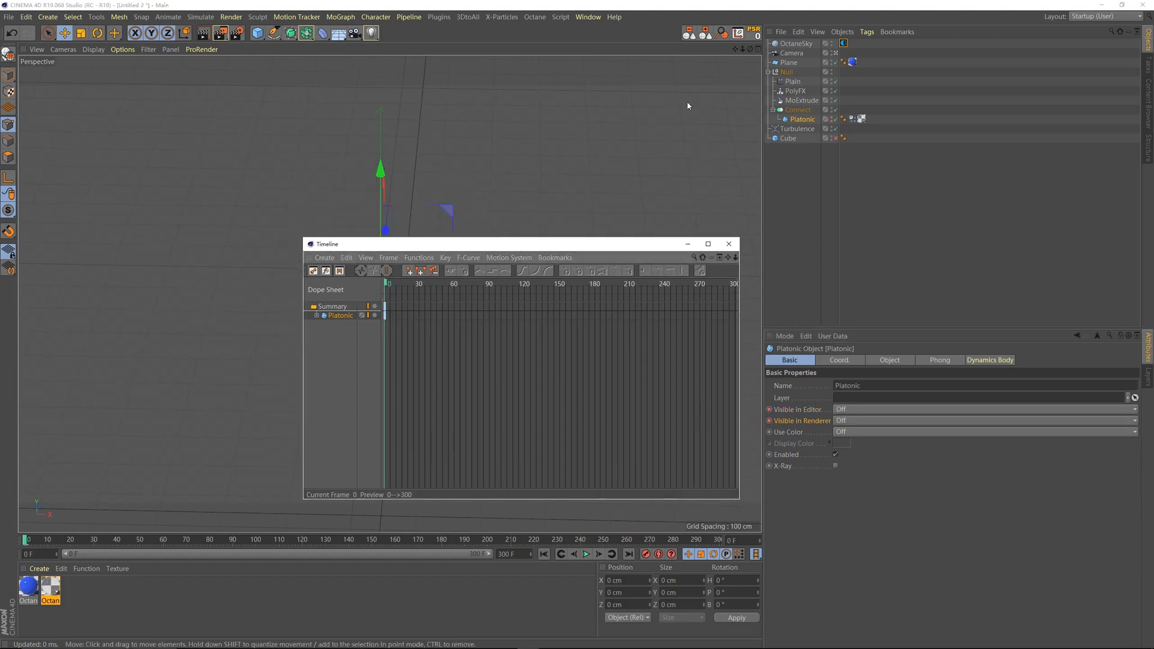
{"action": "left_click", "coordinate": [853, 118]}
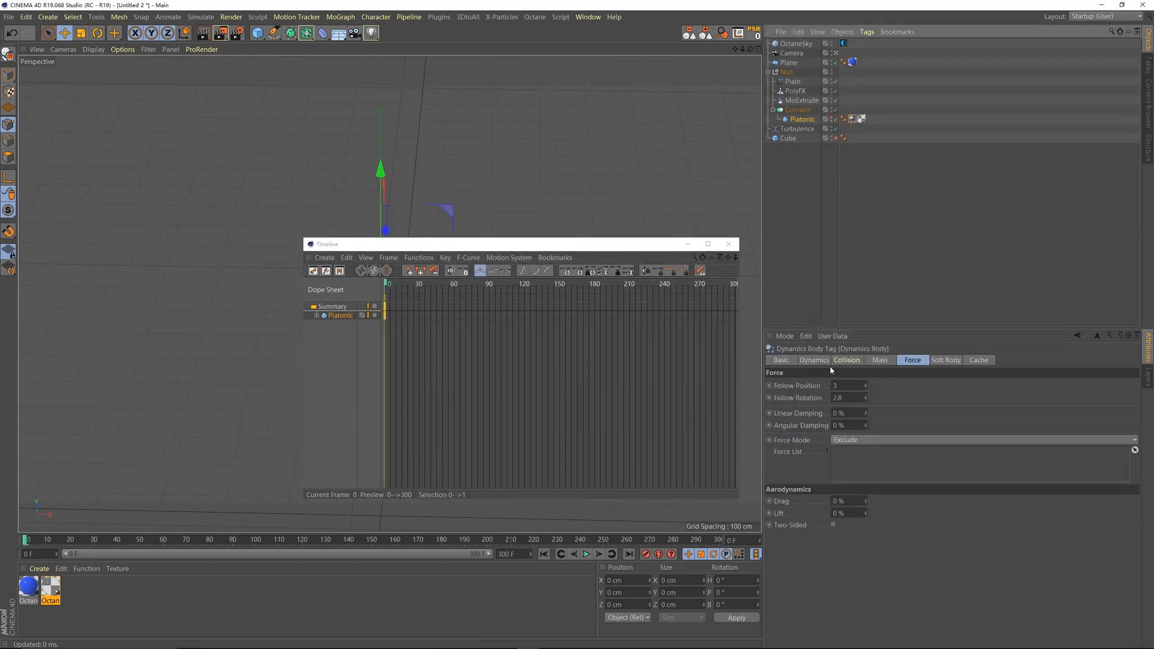
{"action": "left_click", "coordinate": [818, 360]}
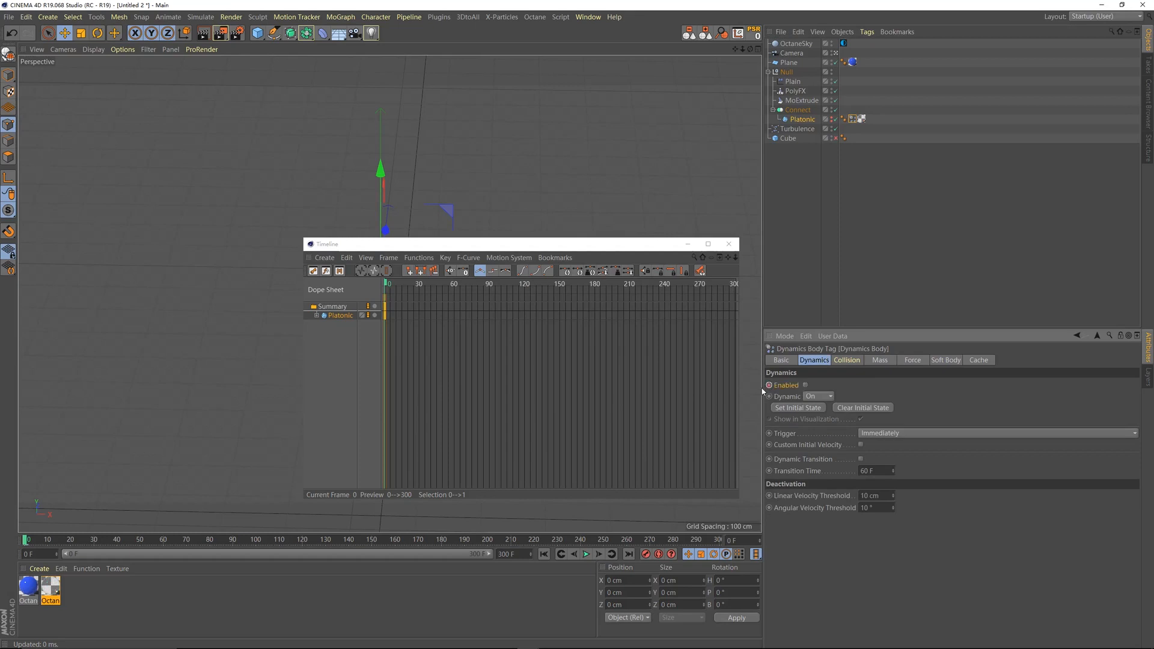
{"action": "left_click", "coordinate": [388, 285]}
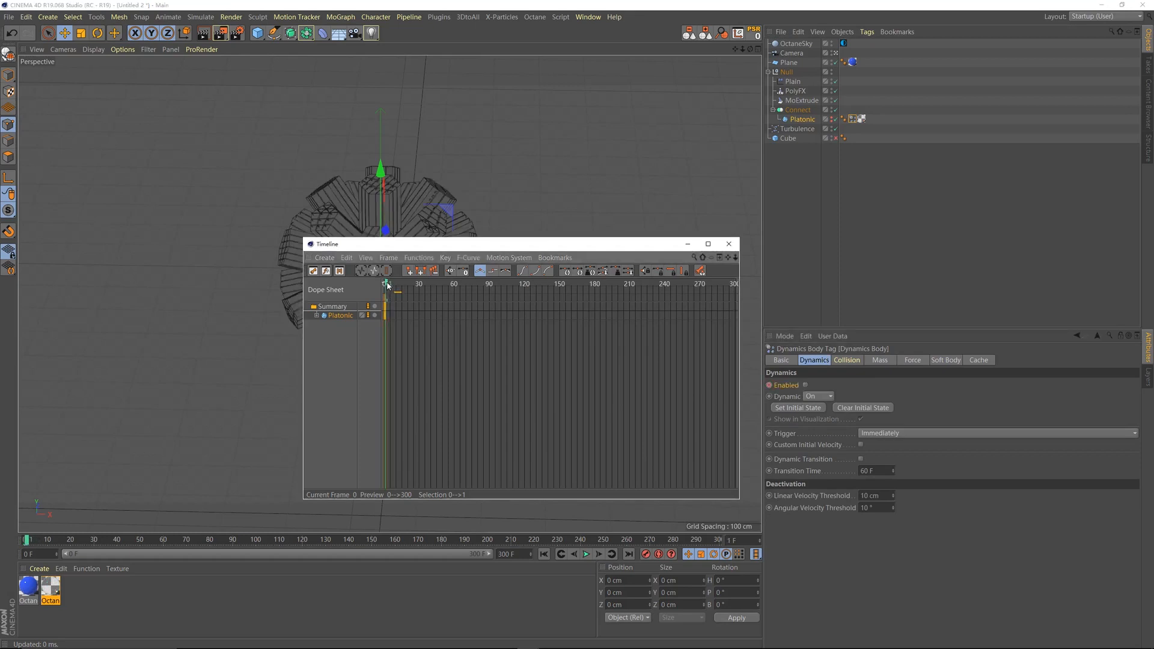
{"action": "left_click", "coordinate": [801, 386]}
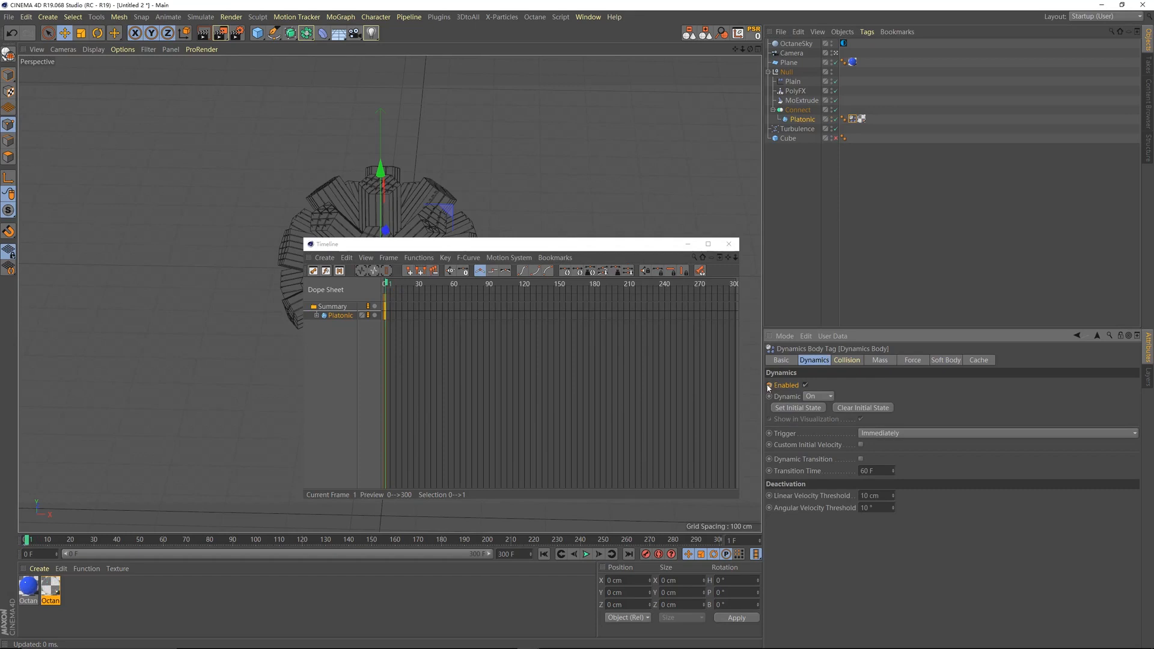
Move the Timeline window off the sphere and play the keyframed reveal from the start.
{"action": "left_click_drag", "start_coordinate": [619, 248], "coordinate": [993, 247]}
{"action": "left_click_drag", "start_coordinate": [824, 283], "coordinate": [716, 283]}
{"action": "key", "text": "F8"}
{"action": "left_click_drag", "start_coordinate": [835, 280], "coordinate": [697, 289]}
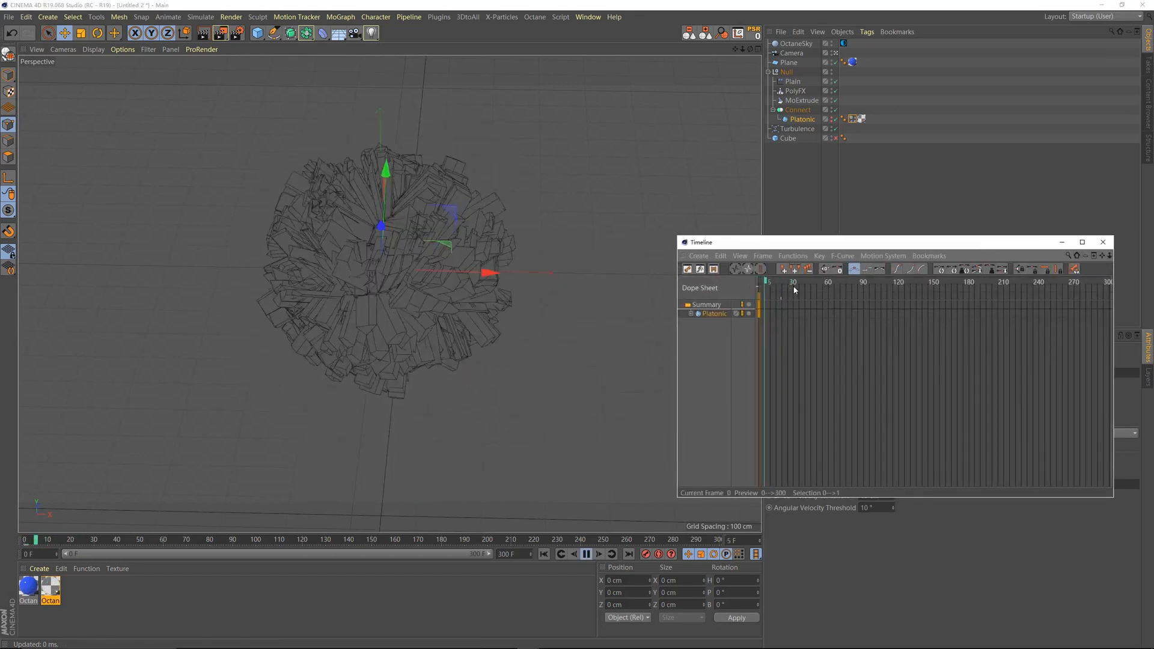
Shift the Platonic's keyframes to frames 65 and 66, play the delayed reveal and return to frame 0.
{"action": "left_click_drag", "start_coordinate": [799, 283], "coordinate": [834, 308]}
{"action": "key", "text": "F8"}
{"action": "key", "text": "F8"}
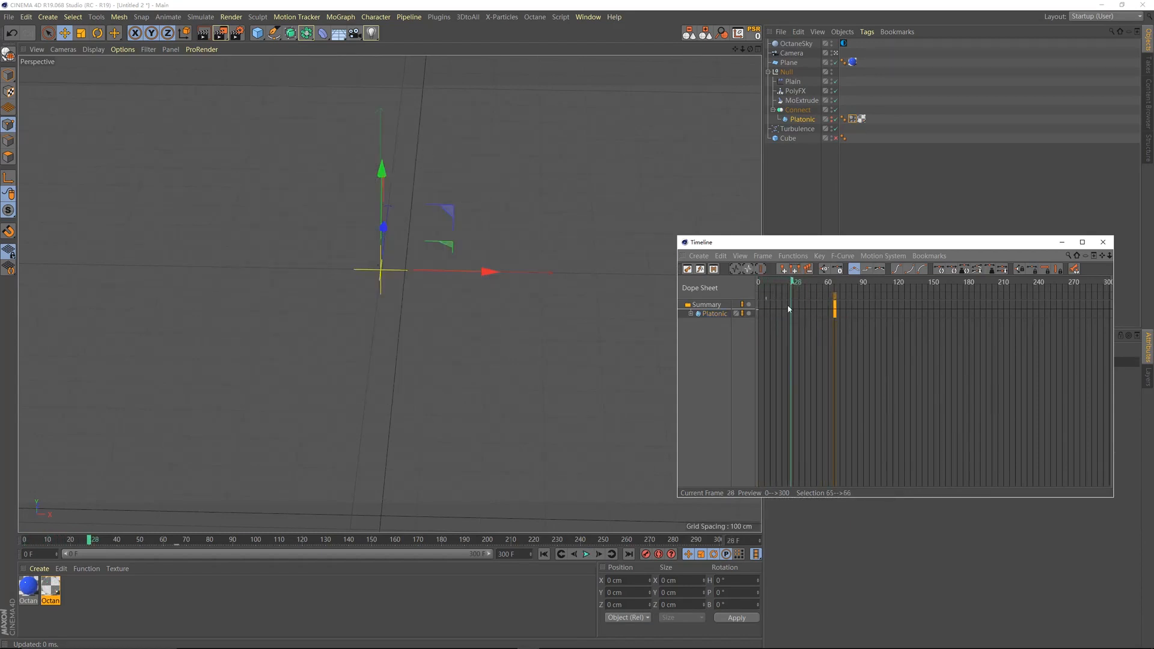
{"action": "key", "text": "F8"}
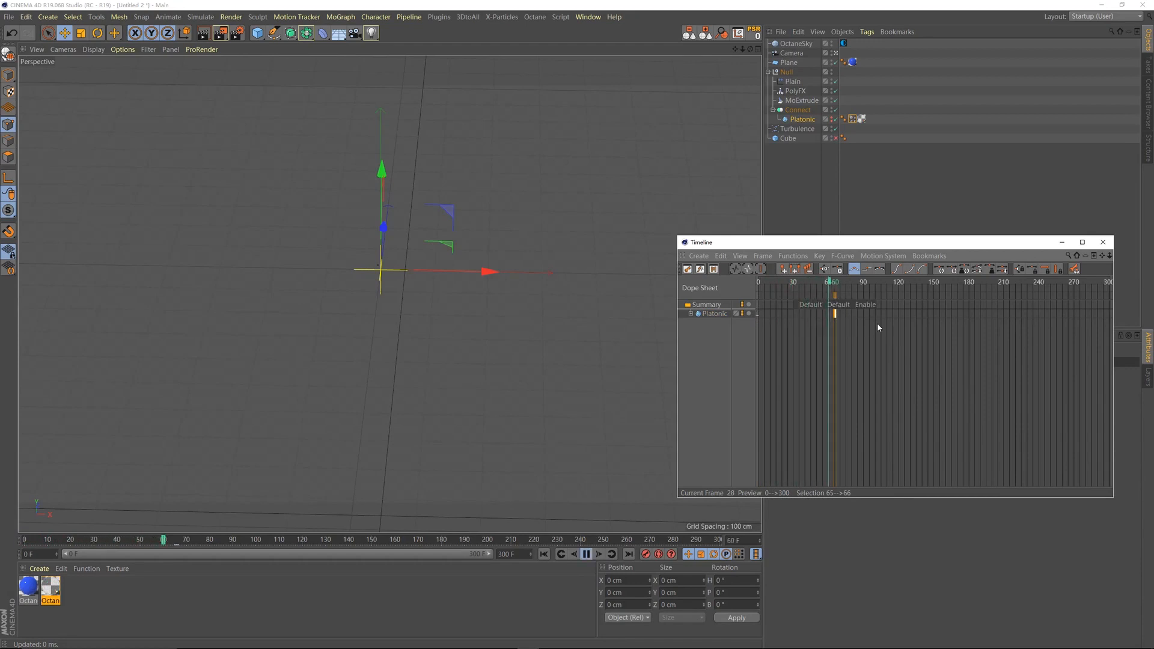
{"action": "left_click", "coordinate": [838, 282]}
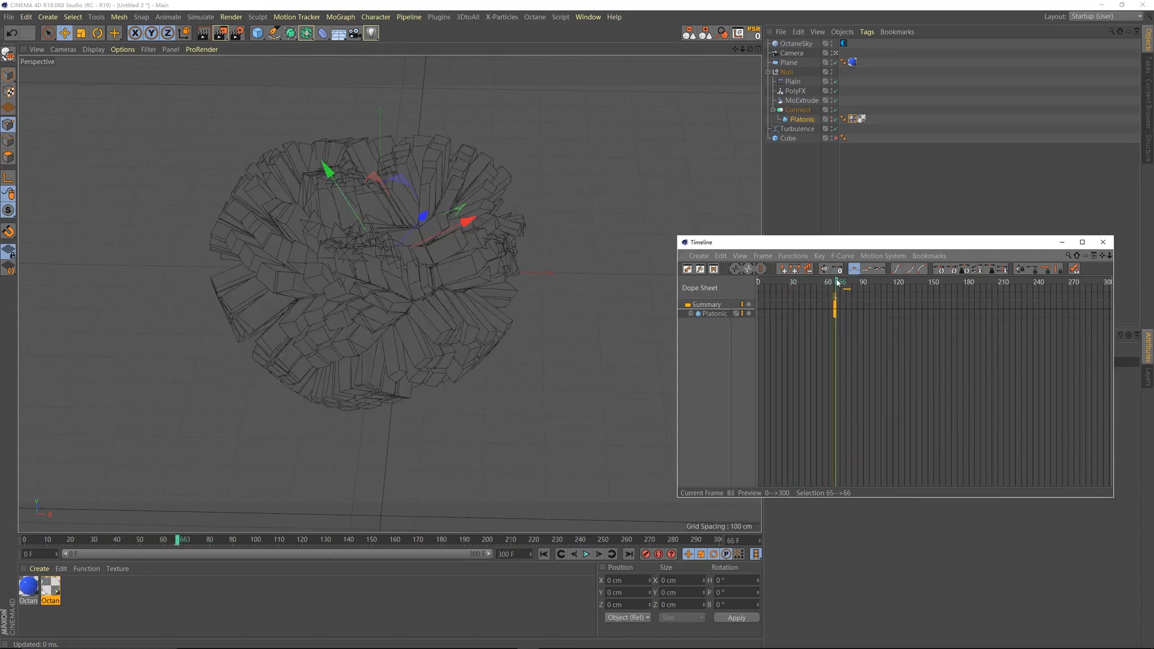
{"action": "left_click_drag", "start_coordinate": [838, 283], "coordinate": [758, 282]}
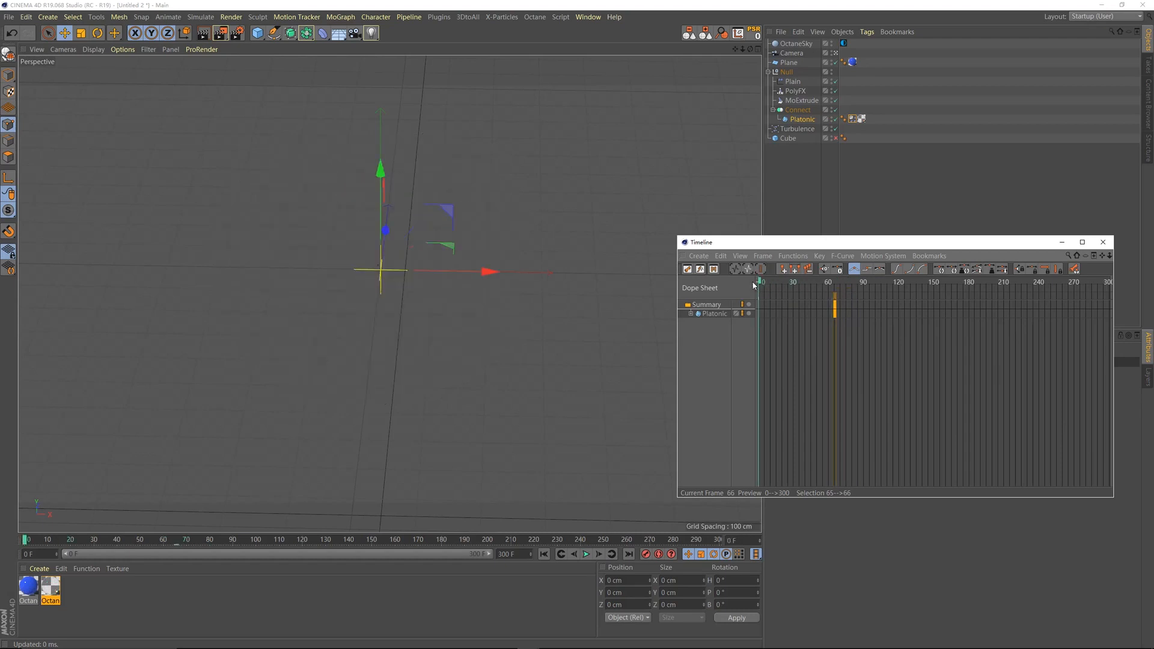
Add a cube at the scene origin and scale it down to about 161.8 cm per side.
{"action": "left_click_drag", "start_coordinate": [769, 242], "coordinate": [829, 236]}
{"action": "left_click", "coordinate": [805, 191]}
{"action": "left_click_drag", "start_coordinate": [391, 227], "coordinate": [400, 298], "text": "alt"}
{"action": "scroll", "coordinate": [406, 241], "scroll_direction": "down", "scroll_amount": 2}
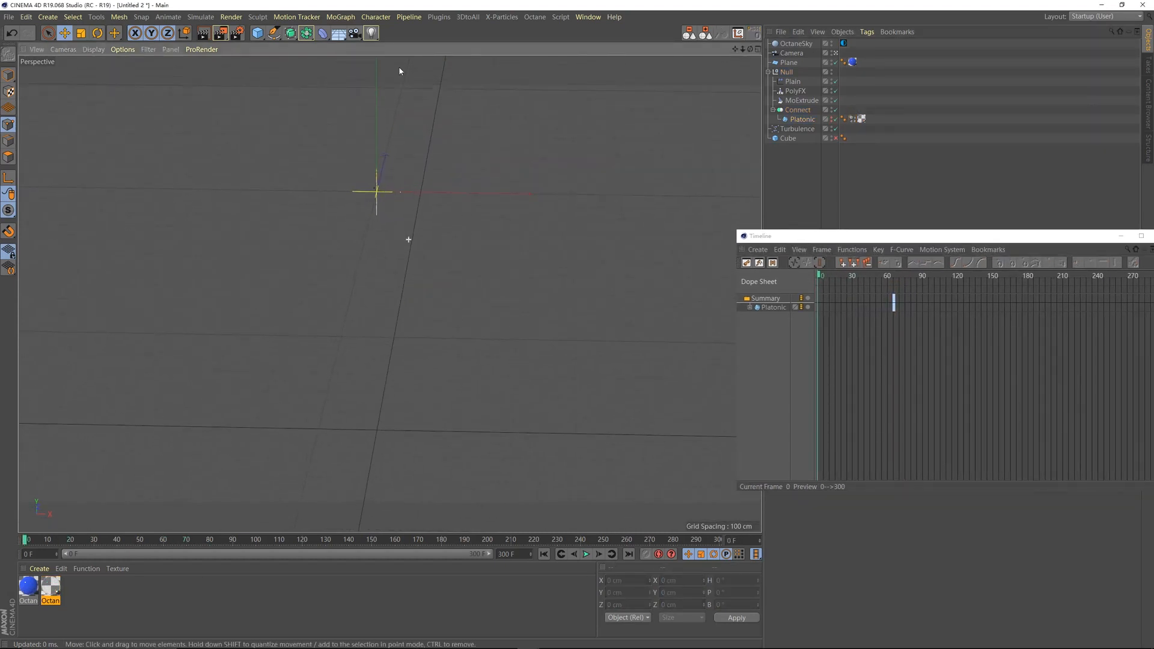
{"action": "left_click_drag", "start_coordinate": [258, 33], "coordinate": [355, 59]}
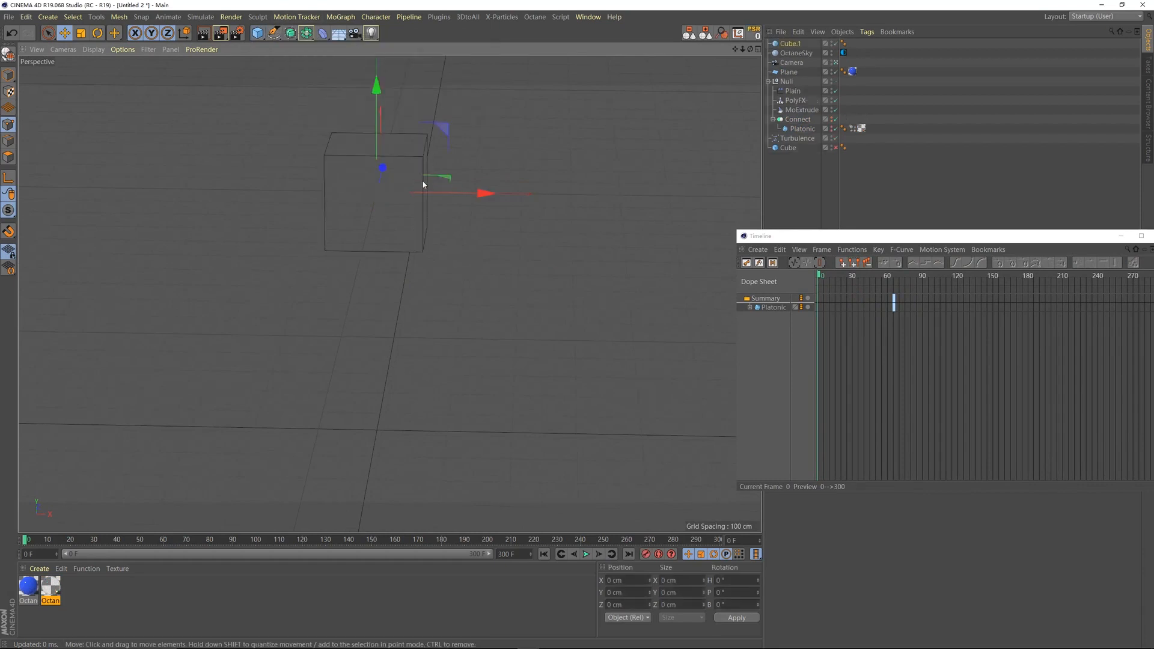
{"action": "mouse_move", "coordinate": [391, 223]}
{"action": "left_mouse_down", "text": "alt"}
{"action": "mouse_move", "coordinate": [396, 190]}
{"action": "mouse_move", "coordinate": [396, 240]}
{"action": "left_mouse_up", "text": "alt"}
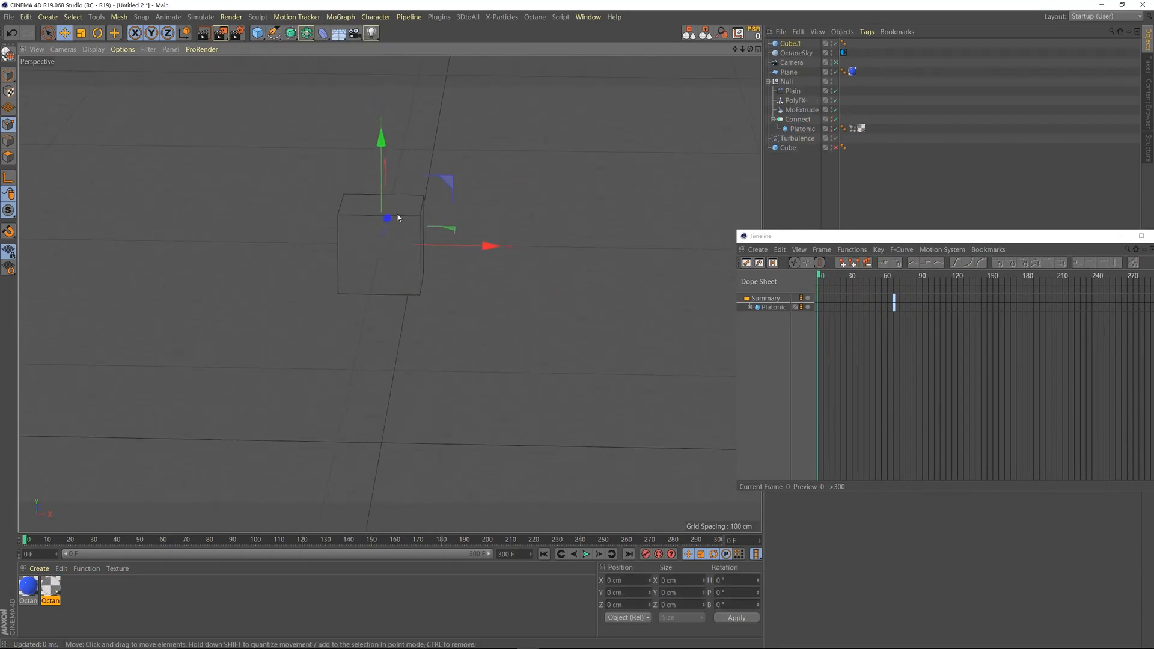
{"action": "left_click", "coordinate": [81, 33]}
{"action": "left_click_drag", "start_coordinate": [466, 132], "coordinate": [427, 168]}
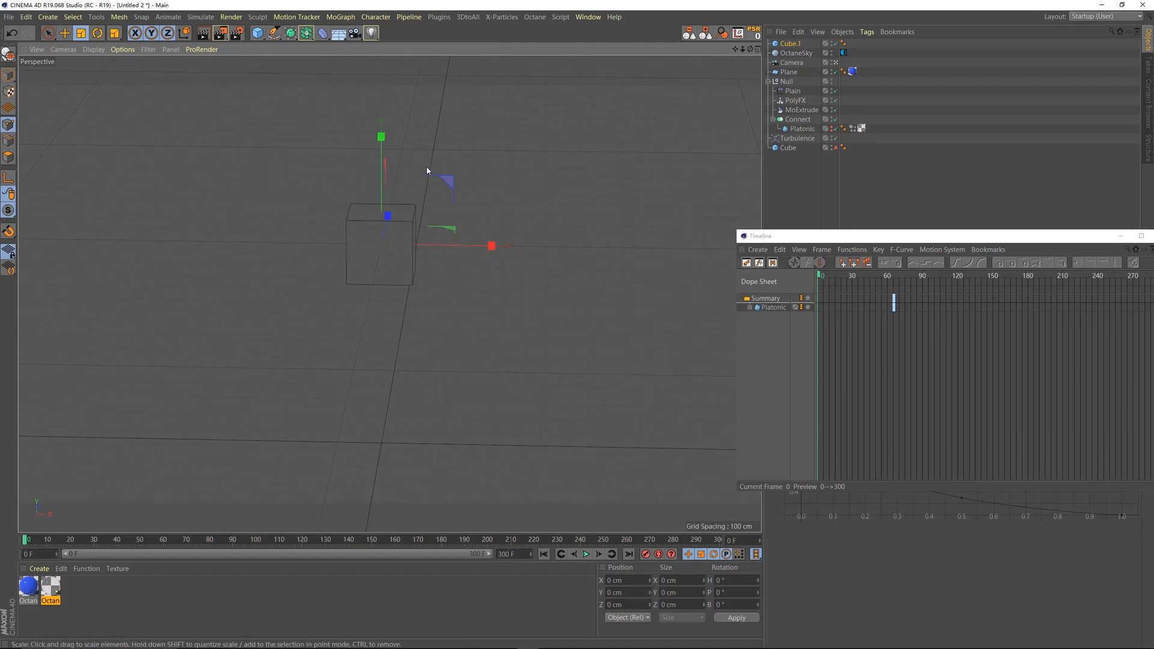
{"action": "left_click_drag", "start_coordinate": [427, 166], "coordinate": [380, 247], "text": "alt"}
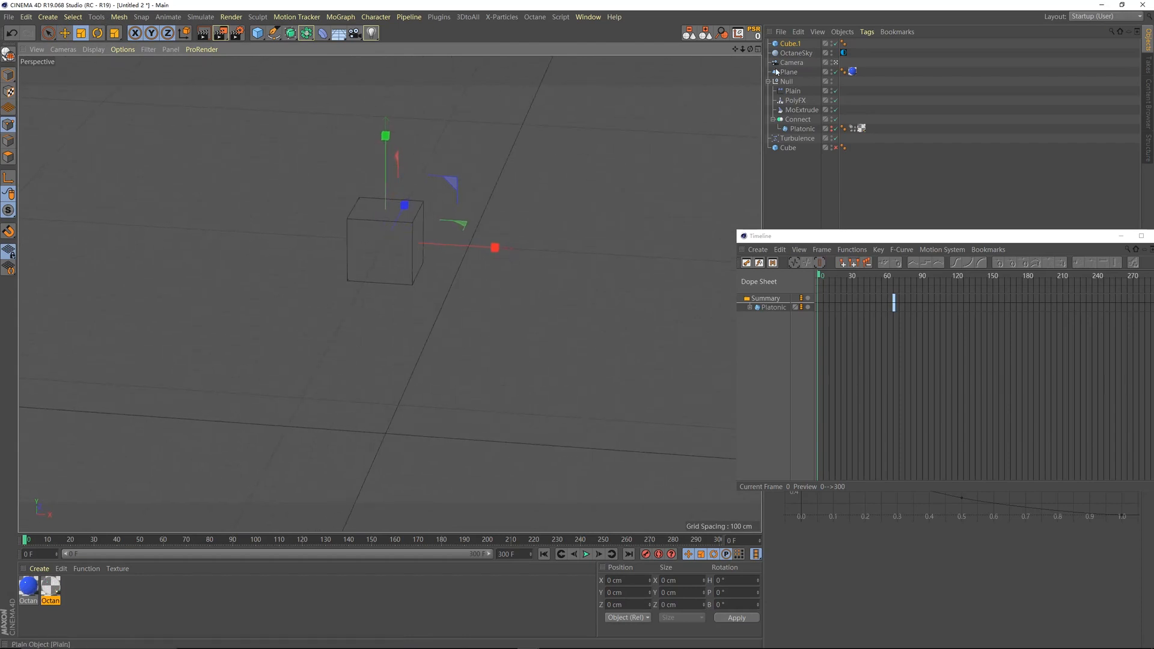
Add a Bulge deformer as a child of the new cube and try adjusting its strength.
{"action": "left_click_drag", "start_coordinate": [323, 33], "coordinate": [333, 47]}
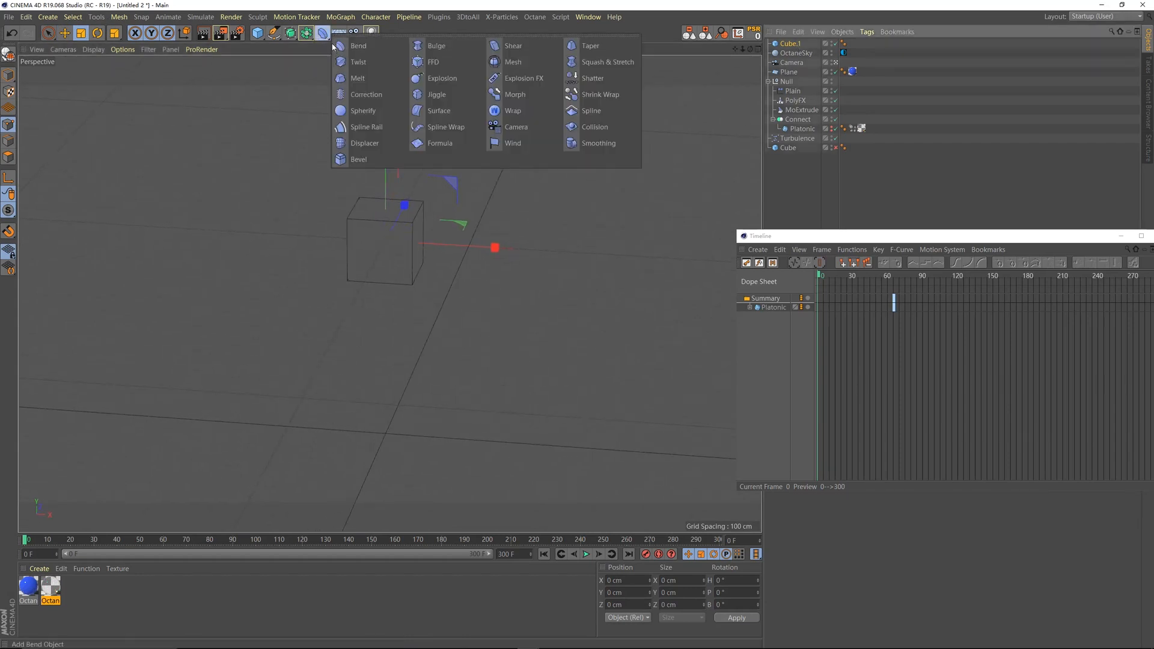
{"action": "left_click", "coordinate": [442, 51]}
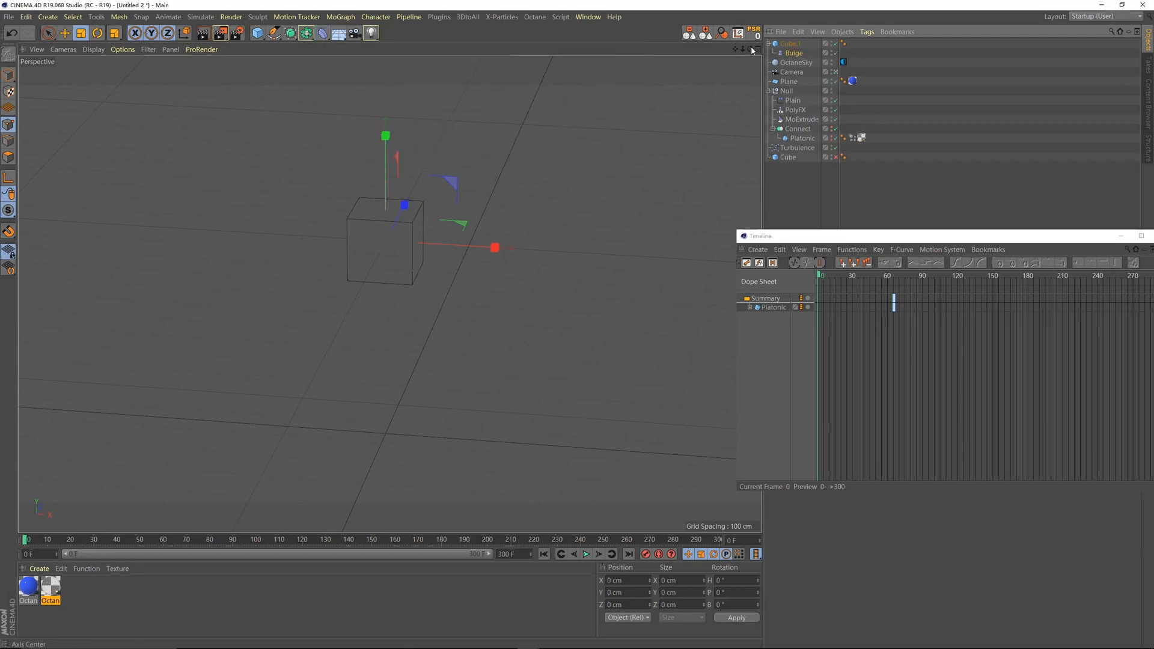
{"action": "left_click_drag", "start_coordinate": [889, 243], "coordinate": [351, 495]}
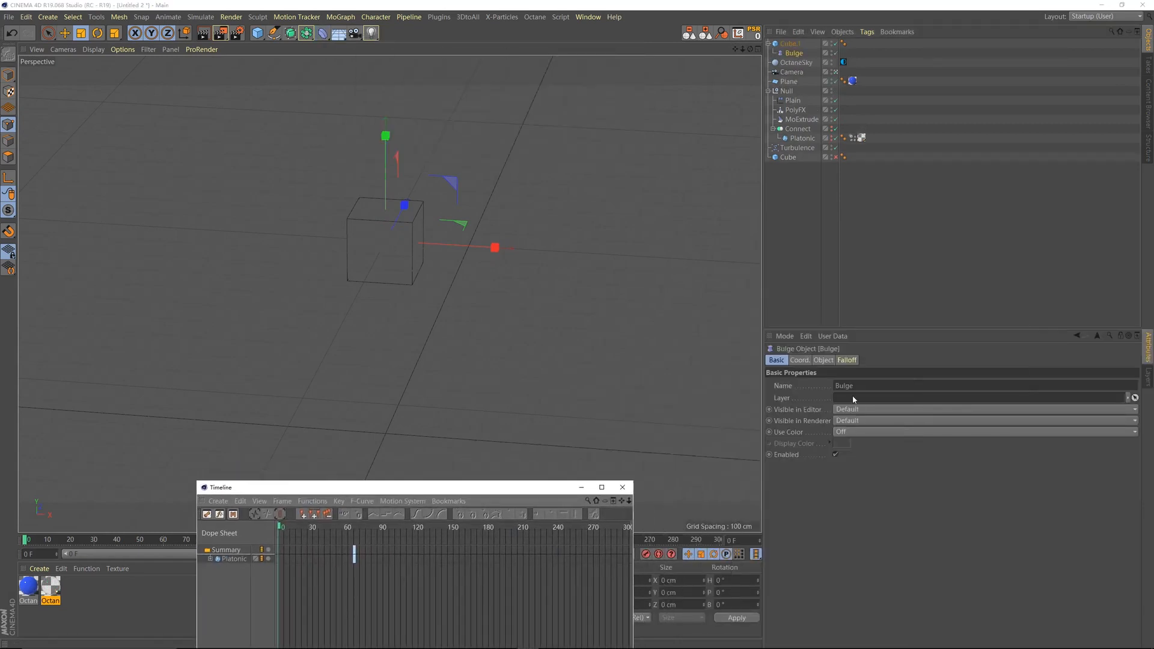
{"action": "left_click_drag", "start_coordinate": [840, 409], "coordinate": [840, 423]}
Set the new cube's X, Y and Z segments to 10 each.
{"action": "left_click", "coordinate": [357, 226]}
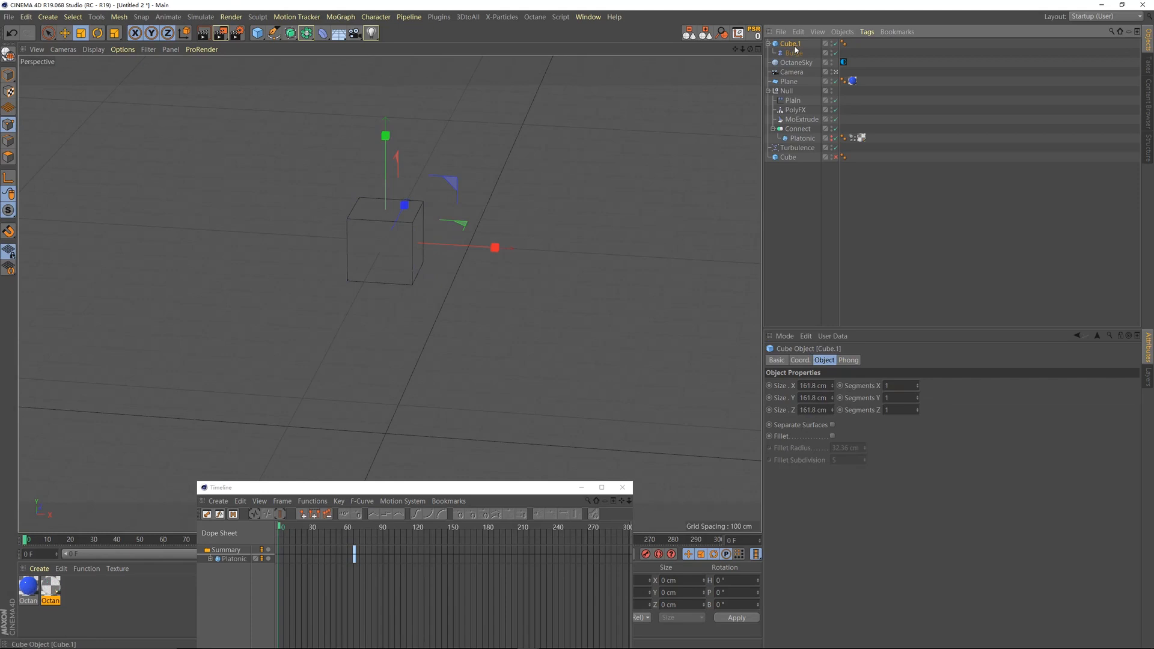
{"action": "left_click", "coordinate": [894, 384]}
{"action": "type", "text": "10"}
{"action": "key", "text": "Tab"}
{"action": "type", "text": "10"}
{"action": "key", "text": "Tab"}
{"action": "type", "text": "10"}
{"action": "key", "text": "Return"}
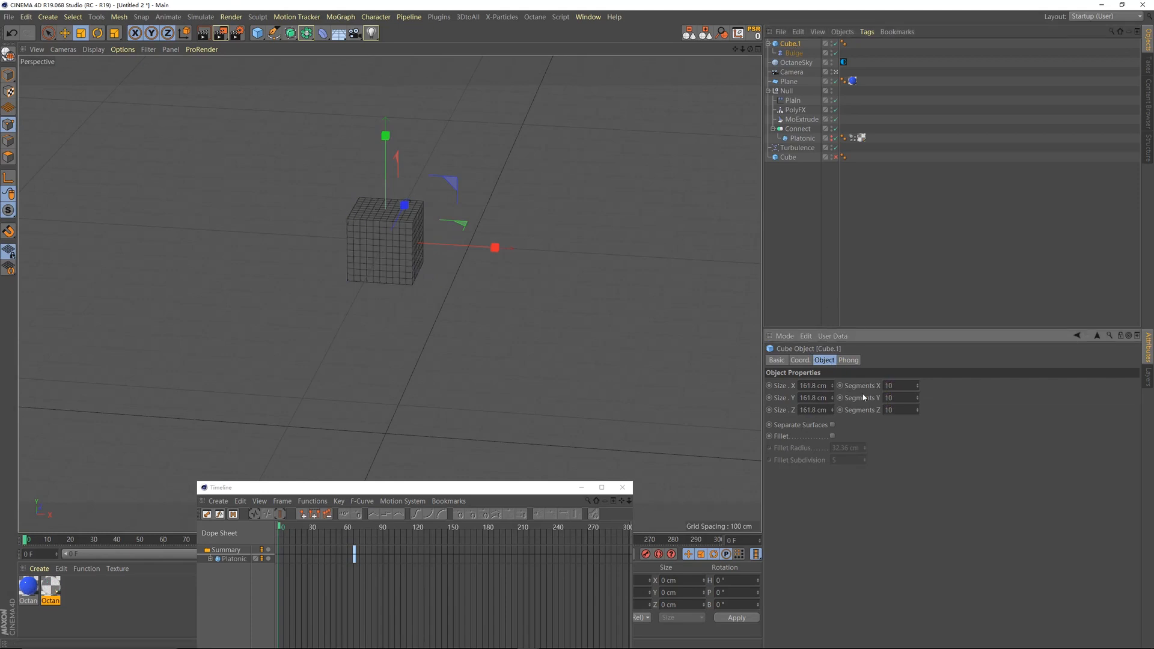
Set the Bulge deformer's strength to 39% and move the Timeline window clear of the cube.
{"action": "left_click", "coordinate": [774, 54]}
{"action": "left_click_drag", "start_coordinate": [840, 410], "coordinate": [647, 498]}
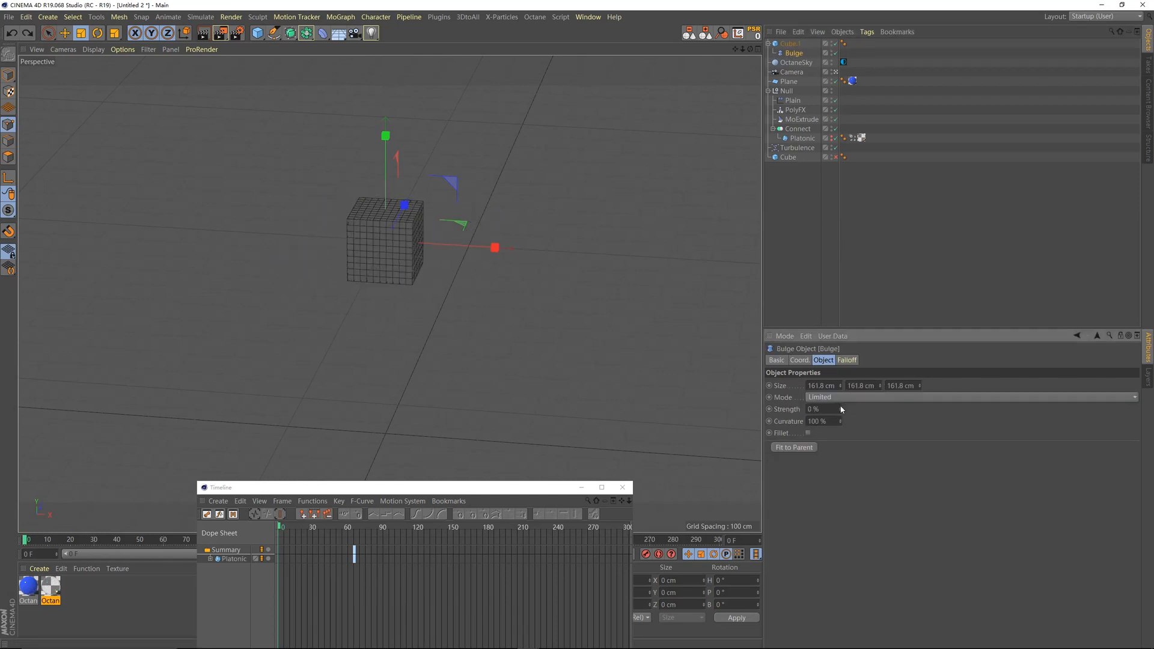
{"action": "mouse_move", "coordinate": [843, 410]}
{"action": "left_mouse_down"}
{"action": "mouse_move", "coordinate": [841, 428]}
{"action": "mouse_move", "coordinate": [843, 399]}
{"action": "left_mouse_up"}
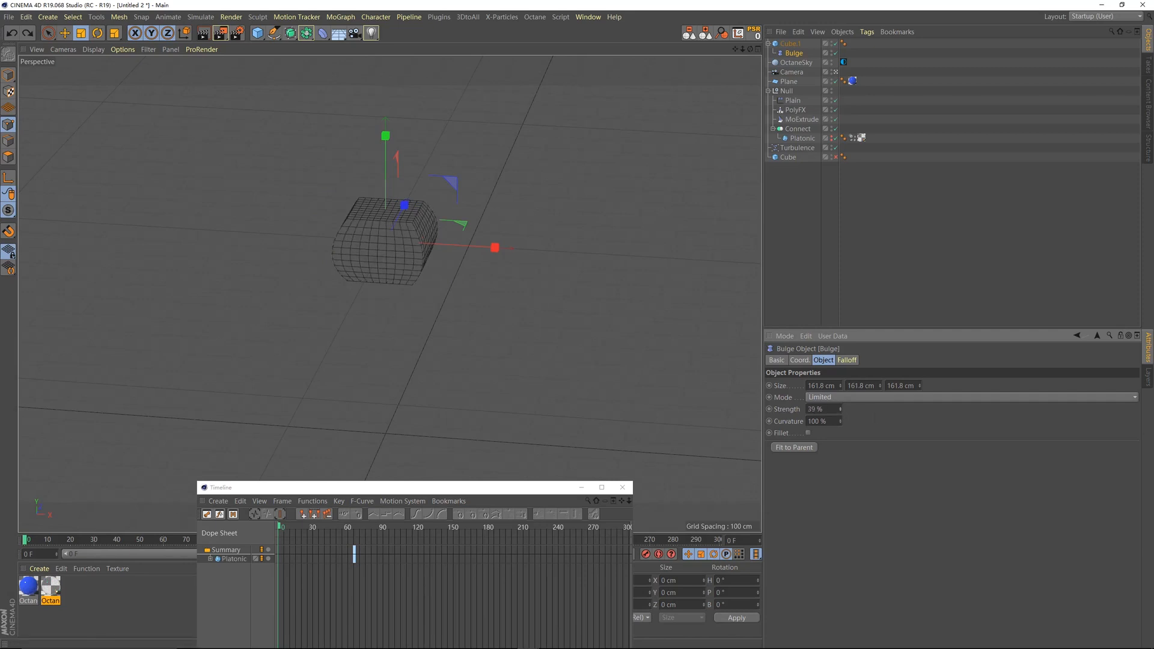
{"action": "left_click_drag", "start_coordinate": [405, 488], "coordinate": [346, 561]}
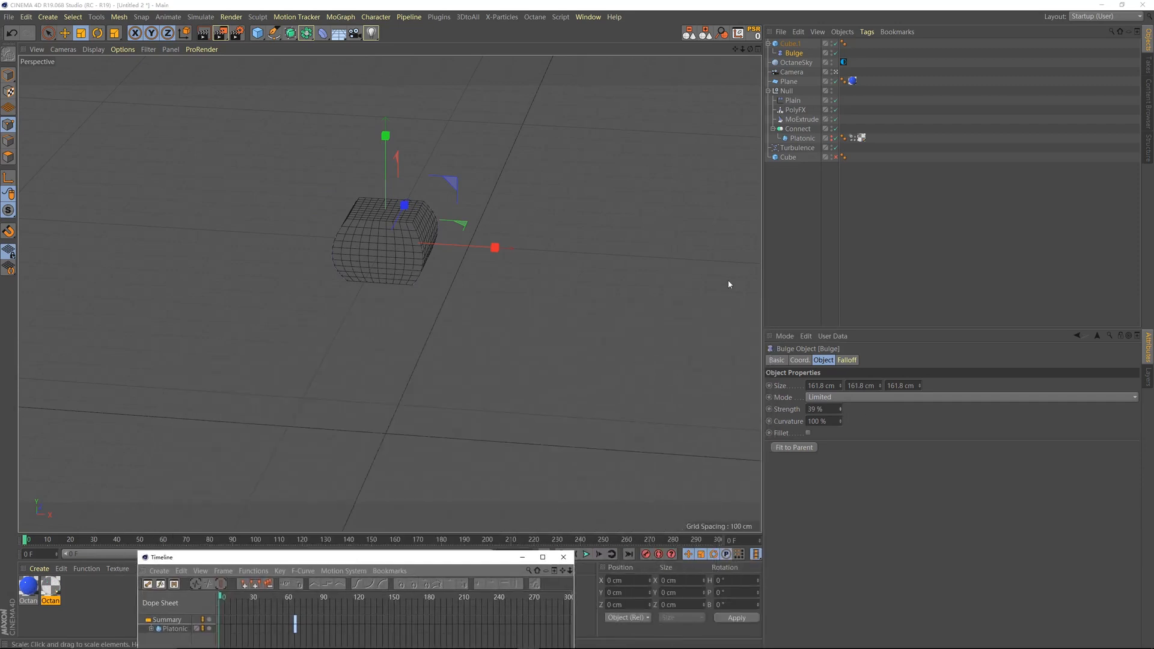
Keyframe the Bulge deformer's strength at 0% on frame 0 and at -48% on frame 19.
{"action": "key", "text": "ctrl+z"}
{"action": "left_click", "coordinate": [769, 410], "text": "ctrl"}
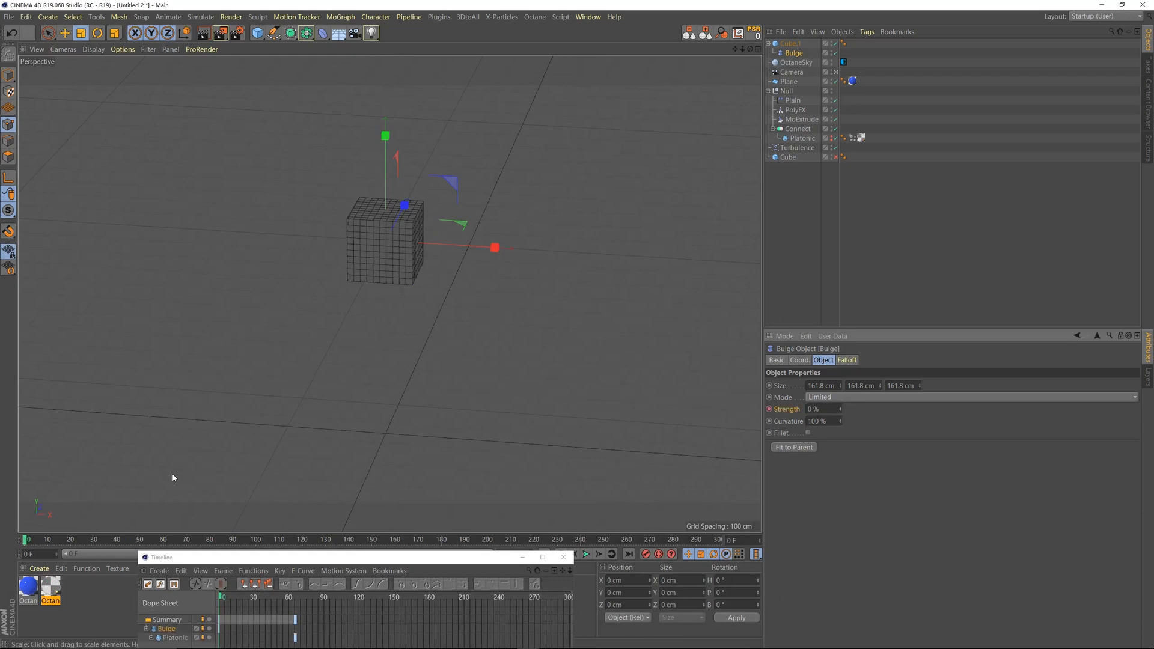
{"action": "left_click_drag", "start_coordinate": [35, 541], "coordinate": [69, 545]}
{"action": "mouse_move", "coordinate": [839, 408]}
{"action": "left_mouse_down"}
{"action": "mouse_move", "coordinate": [833, 421]}
{"action": "mouse_move", "coordinate": [839, 407]}
{"action": "left_mouse_up"}
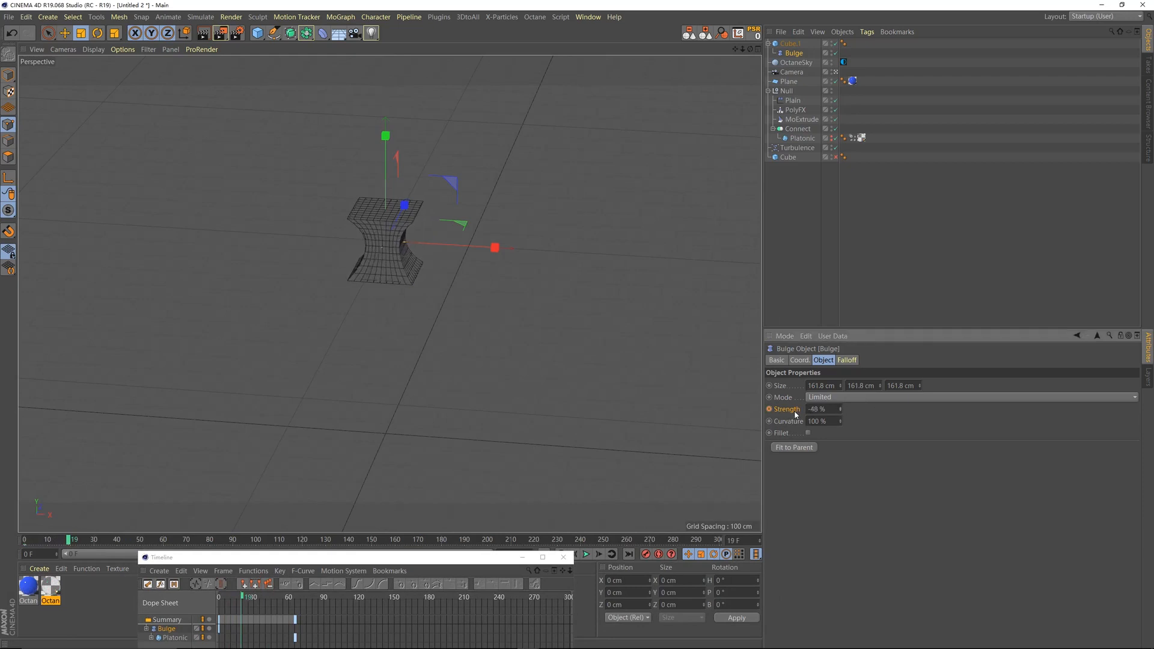
{"action": "left_click", "coordinate": [769, 410], "text": "ctrl"}
Keyframe an outward bulge on frame 38 with a positive deformer strength and bring the Timeline window fully into view.
{"action": "left_click_drag", "start_coordinate": [93, 541], "coordinate": [113, 540]}
{"action": "left_click_drag", "start_coordinate": [840, 409], "coordinate": [840, 391]}
{"action": "left_click_drag", "start_coordinate": [451, 557], "coordinate": [771, 257]}
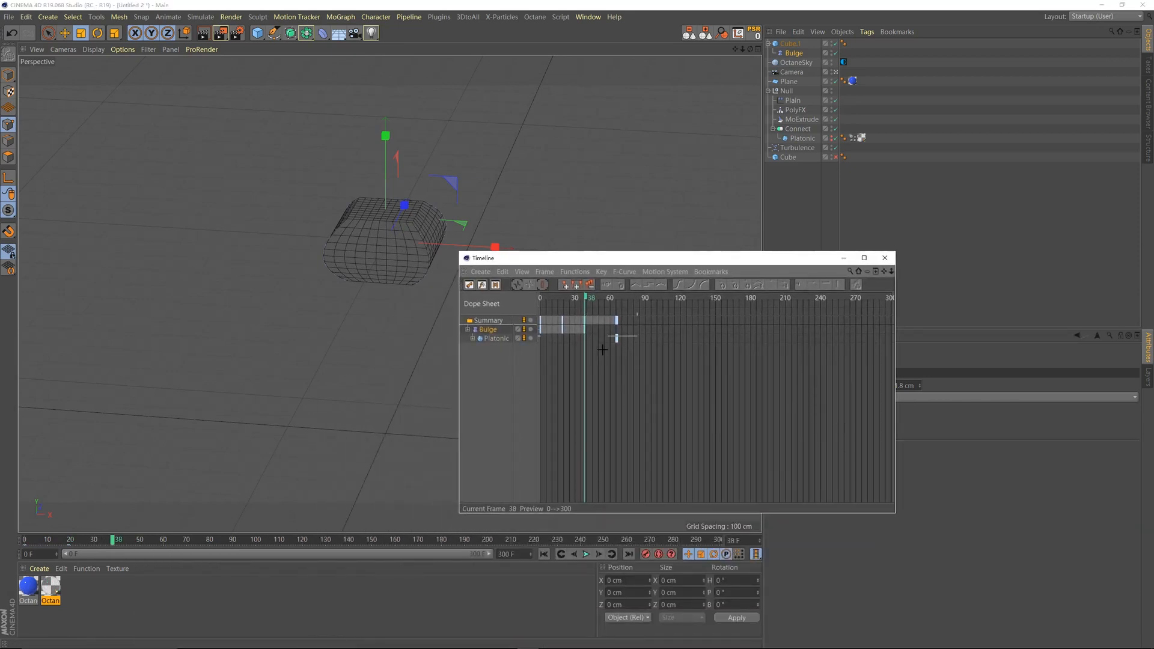
Try the Platonic object's keys at frames 40–41, preview the animation, and shift them to frames 55–56.
{"action": "left_click", "coordinate": [617, 339]}
{"action": "left_click_drag", "start_coordinate": [618, 341], "coordinate": [598, 341]}
{"action": "key", "text": "F8"}
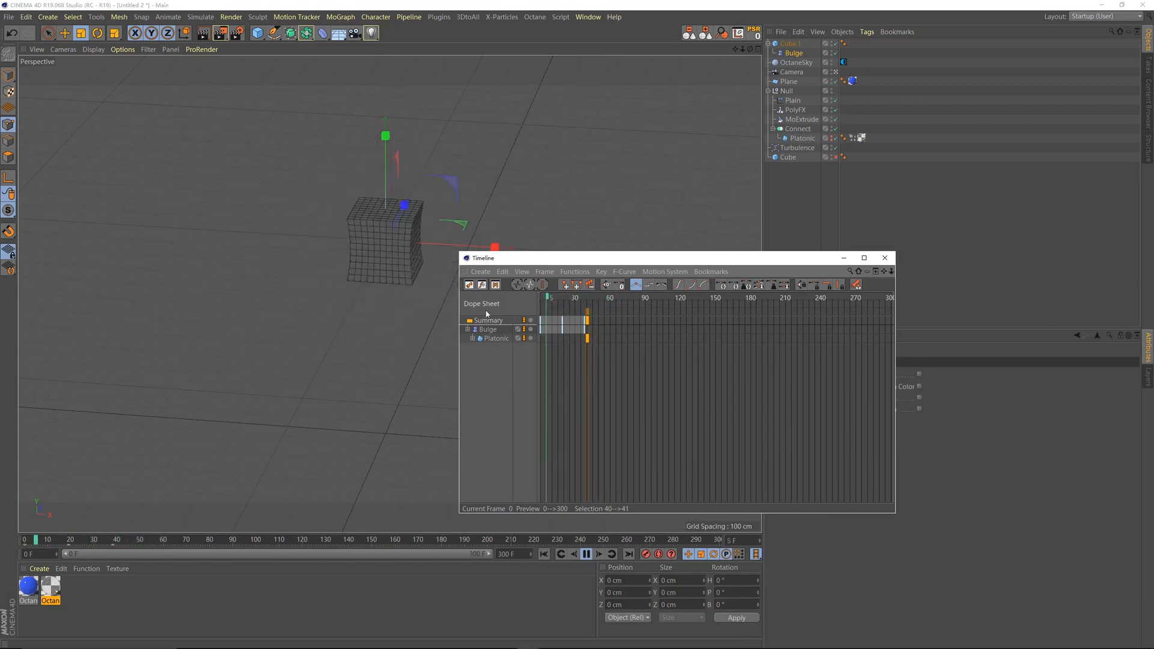
{"action": "left_click", "coordinate": [575, 296]}
{"action": "mouse_move", "coordinate": [575, 296]}
{"action": "left_mouse_down"}
{"action": "mouse_move", "coordinate": [542, 297]}
{"action": "mouse_move", "coordinate": [554, 298]}
{"action": "left_mouse_up"}
{"action": "left_click_drag", "start_coordinate": [593, 338], "coordinate": [606, 338]}
Keyframe the bulging cube's editor and renderer visibility as Default on frame 38.
{"action": "left_click_drag", "start_coordinate": [574, 298], "coordinate": [586, 305]}
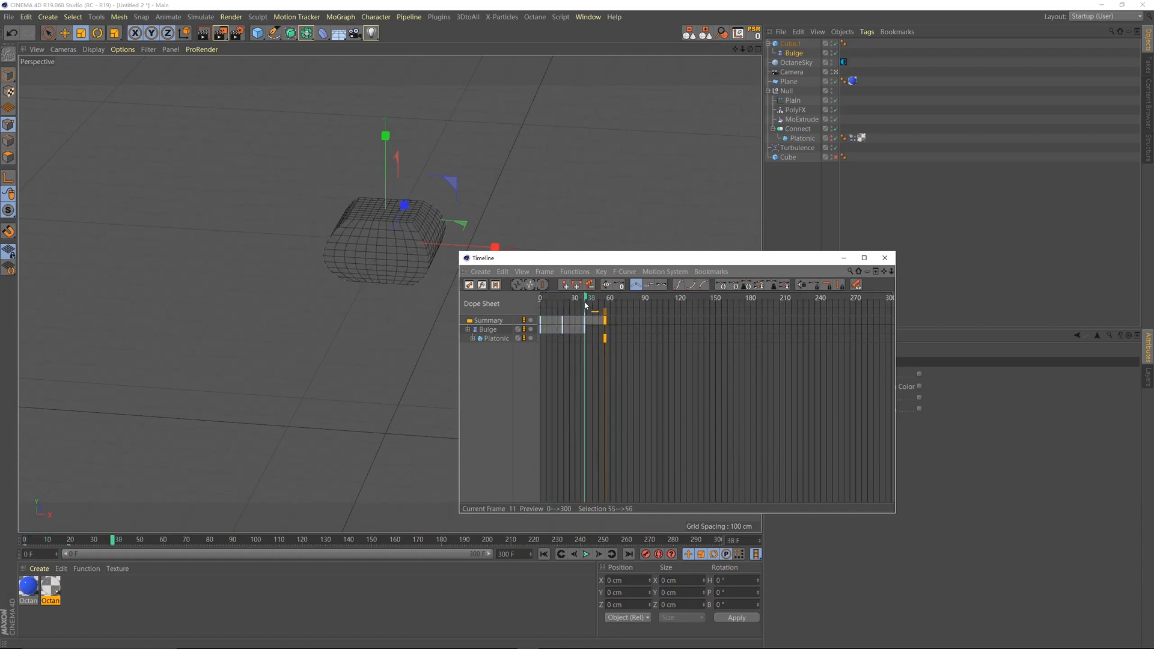
{"action": "left_click", "coordinate": [377, 218]}
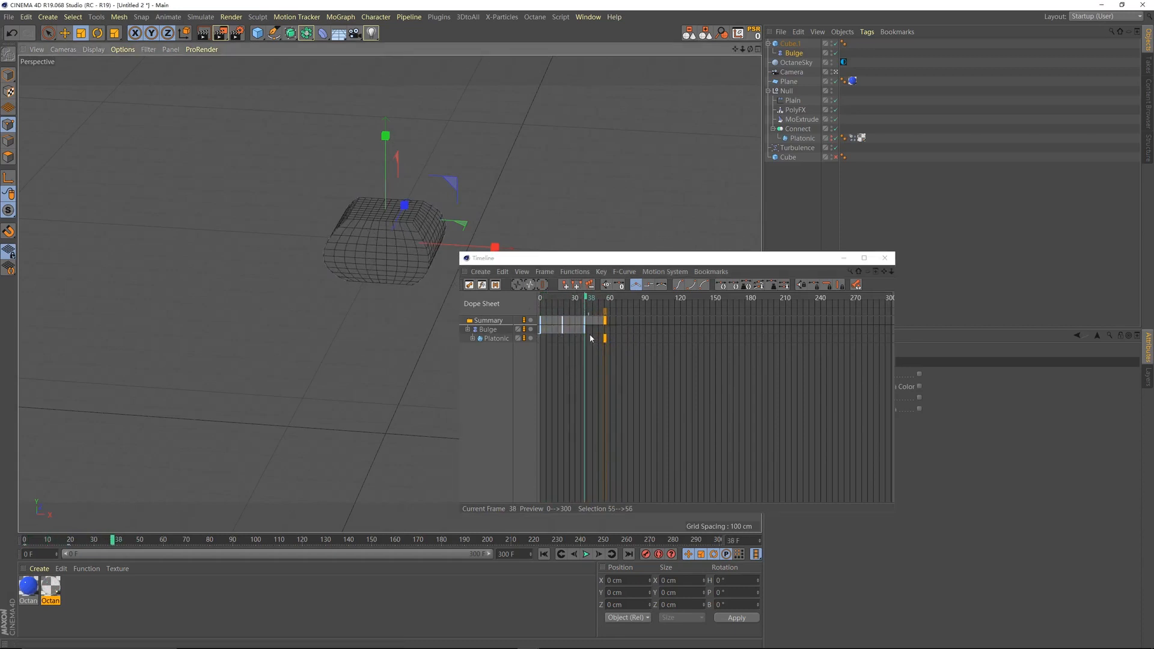
{"action": "left_click", "coordinate": [623, 345]}
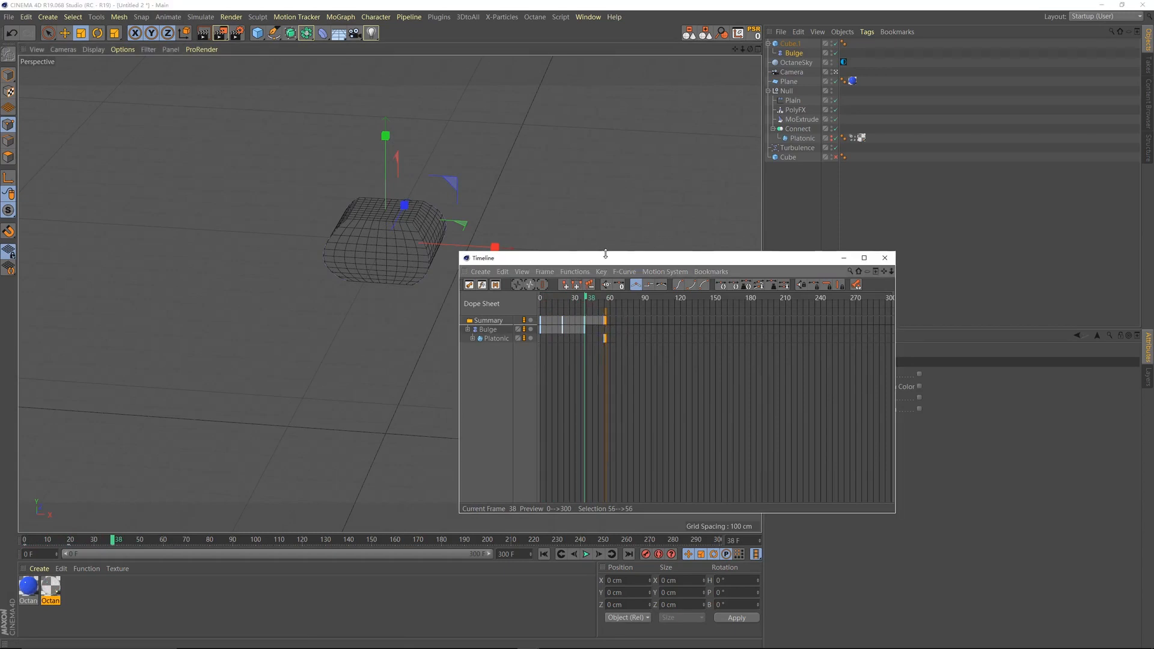
{"action": "left_click_drag", "start_coordinate": [611, 260], "coordinate": [393, 280]}
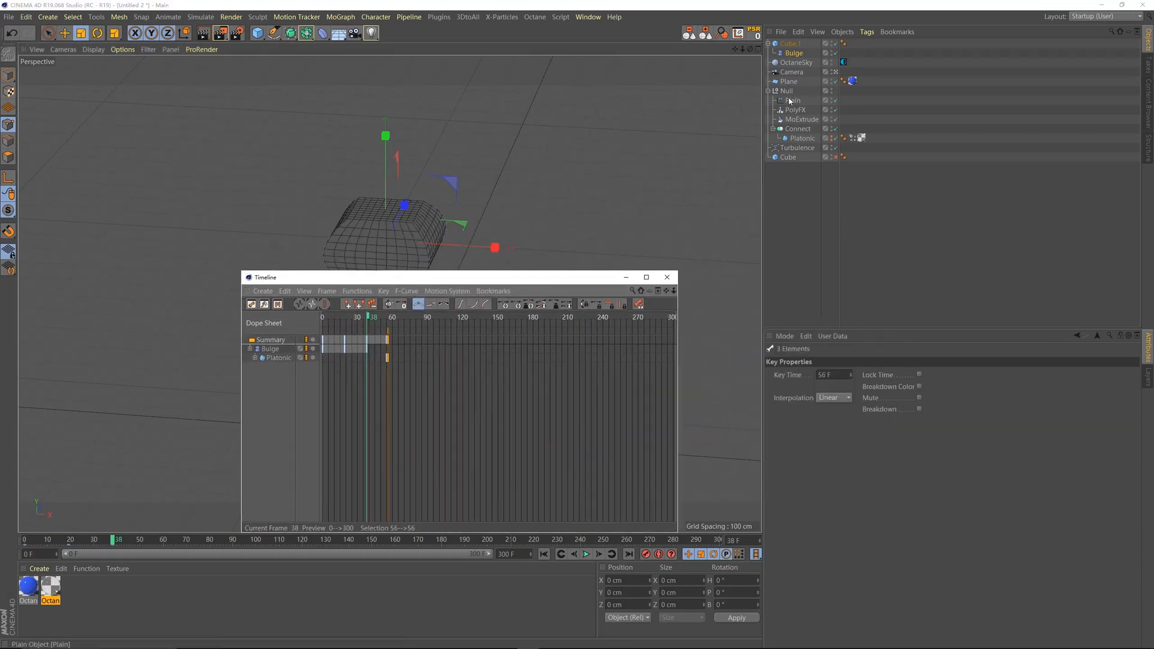
{"action": "left_click", "coordinate": [796, 46]}
{"action": "left_click", "coordinate": [801, 361]}
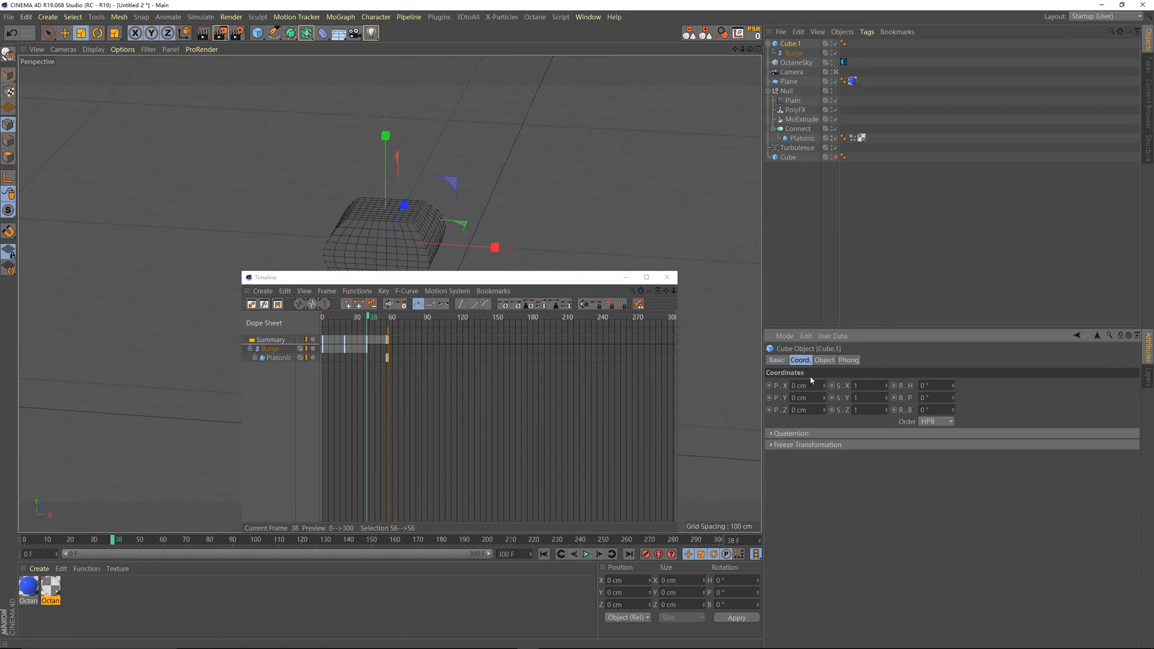
{"action": "left_click", "coordinate": [777, 360]}
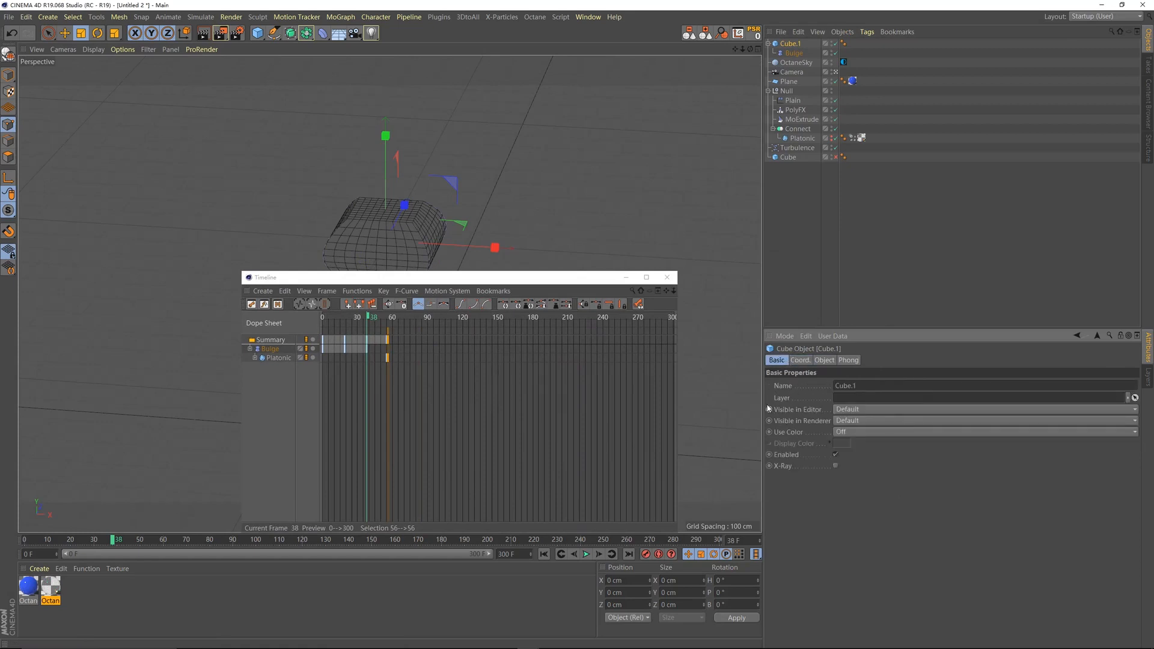
{"action": "left_click", "coordinate": [770, 422]}
Keyframe the bulging cube's editor and renderer visibility as Off on frame 39.
{"action": "left_click", "coordinate": [373, 319]}
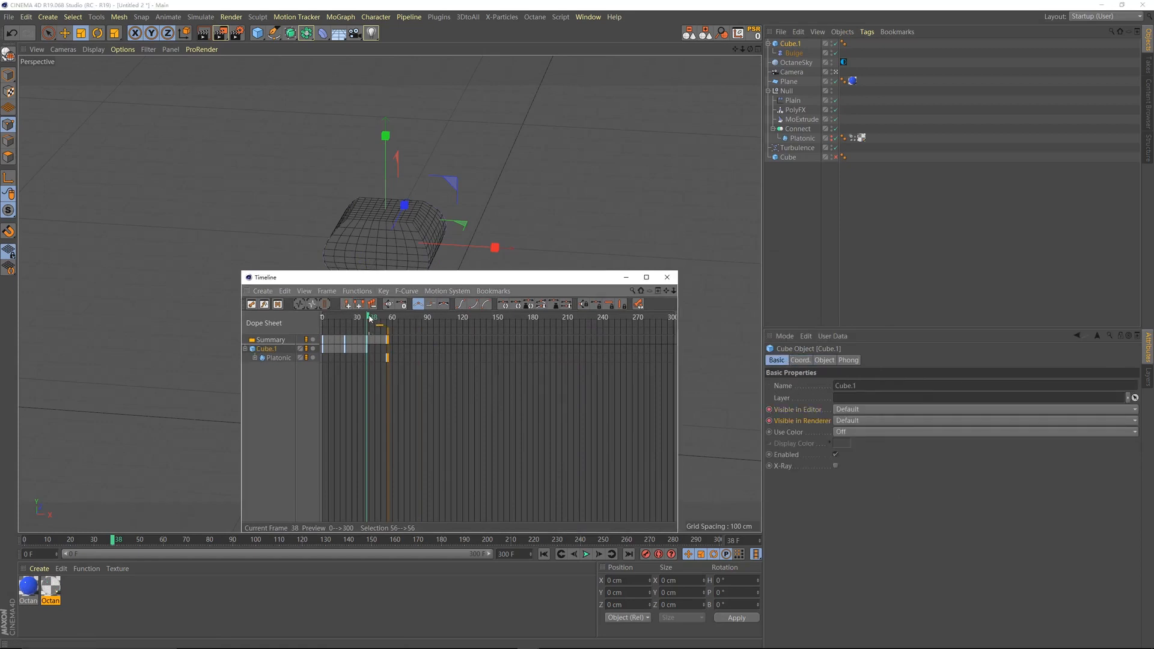
{"action": "left_click", "coordinate": [865, 421]}
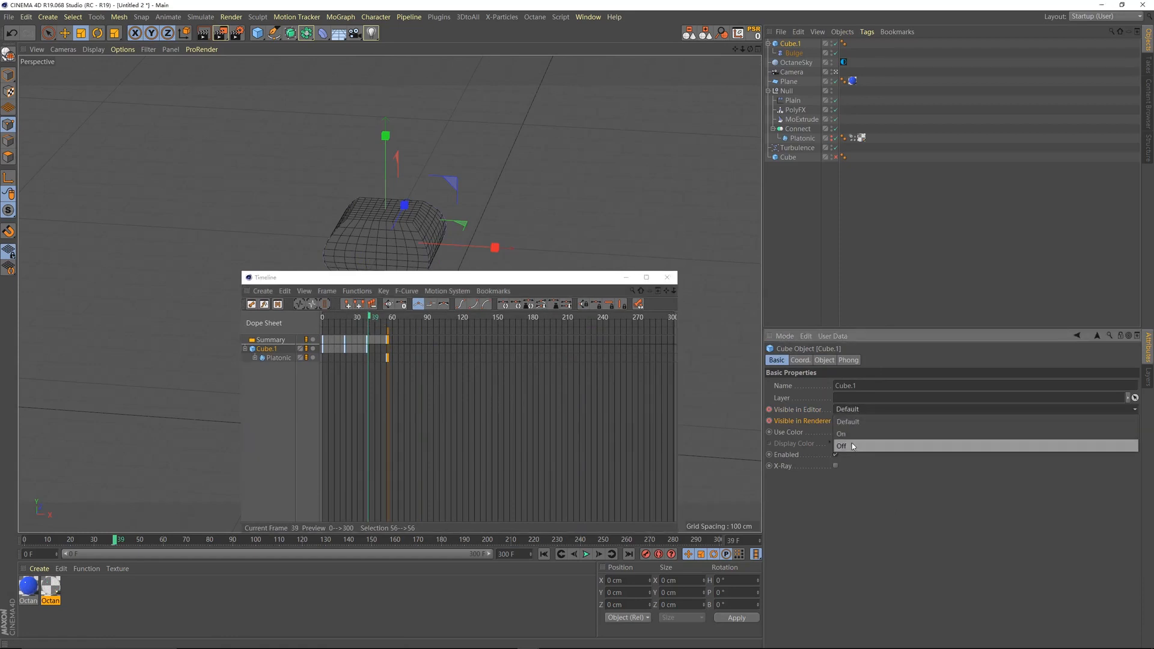
{"action": "left_click", "coordinate": [852, 446]}
{"action": "left_click", "coordinate": [850, 423]}
{"action": "left_click", "coordinate": [847, 457]}
{"action": "left_click", "coordinate": [769, 410], "text": "ctrl"}
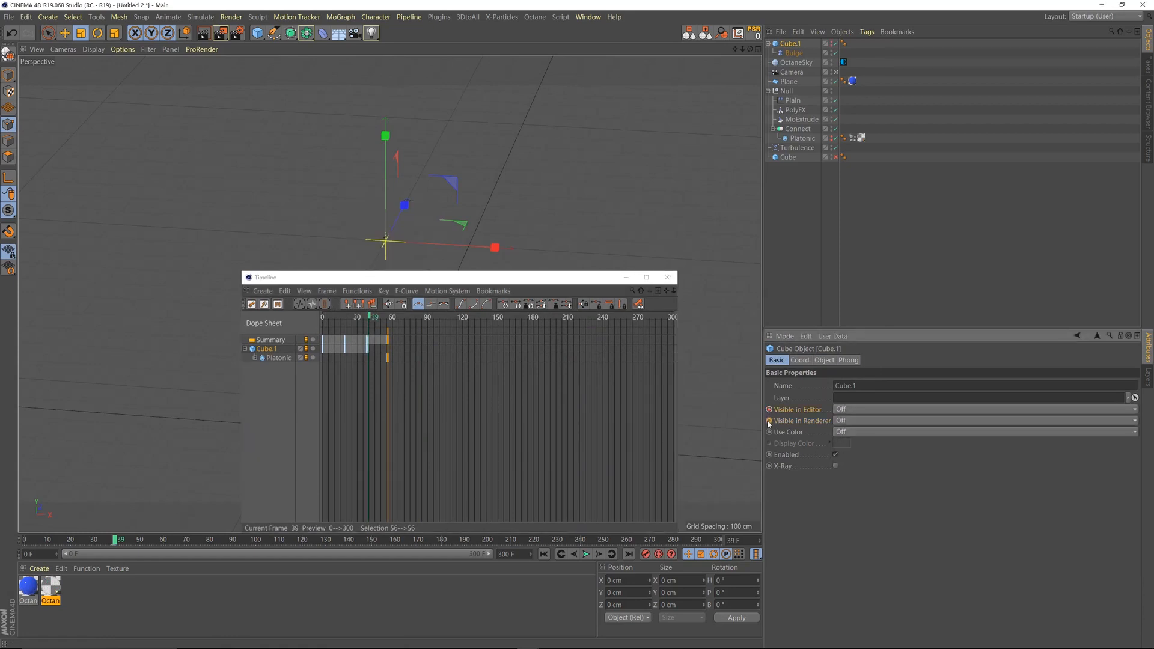
Move the Platonic object's keys to frames 38–39 and preview the switch from cube to sphere.
{"action": "left_click_drag", "start_coordinate": [496, 281], "coordinate": [687, 286]}
{"action": "mouse_move", "coordinate": [574, 357]}
{"action": "left_mouse_down"}
{"action": "mouse_move", "coordinate": [578, 366]}
{"action": "mouse_move", "coordinate": [558, 367]}
{"action": "left_mouse_up"}
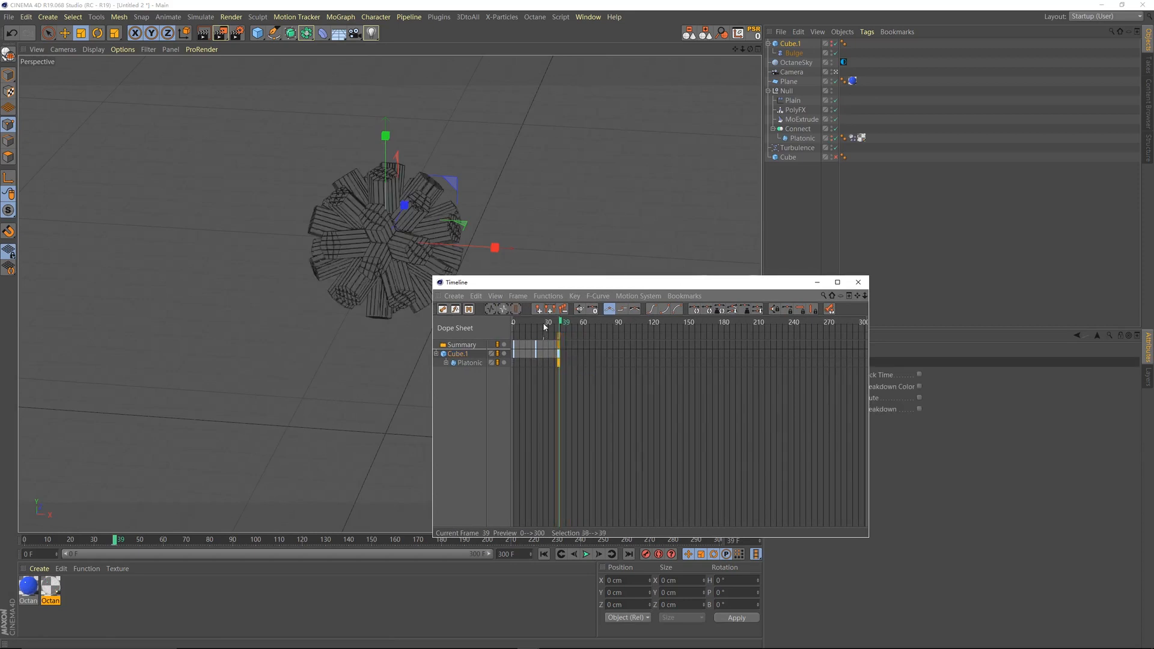
{"action": "key", "text": "F8"}
{"action": "left_click_drag", "start_coordinate": [554, 325], "coordinate": [561, 325]}
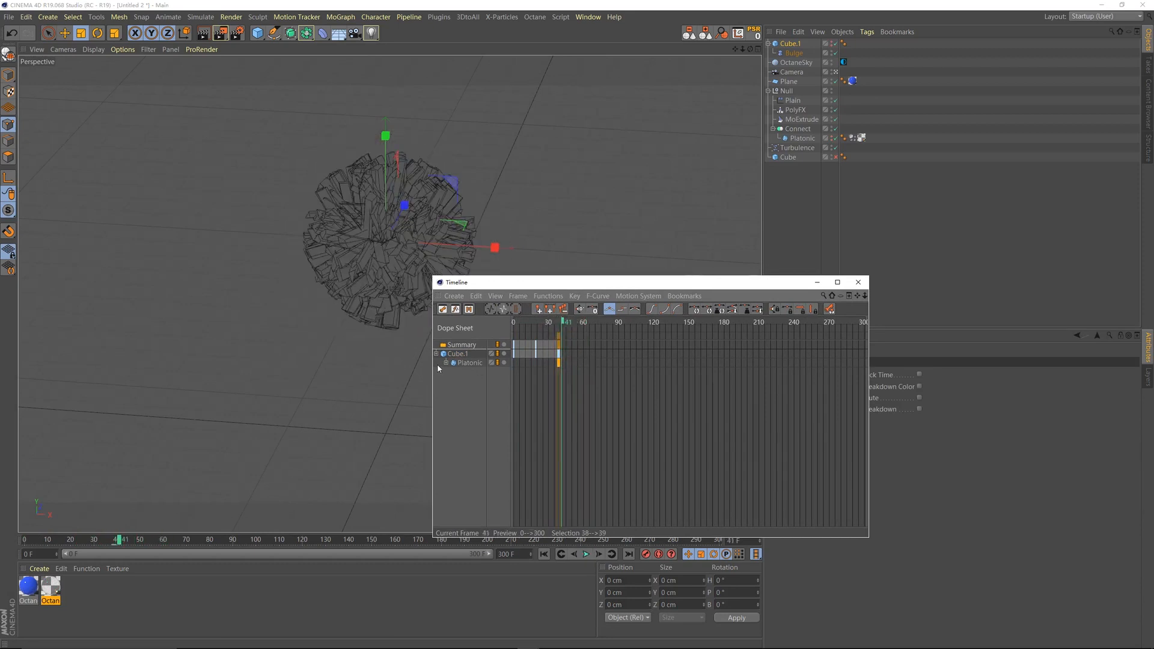
Shift the Platonic object's Dynamics Body keys one frame earlier, starting at frame 37, and play the animation from frame 0.
{"action": "left_click", "coordinate": [446, 362]}
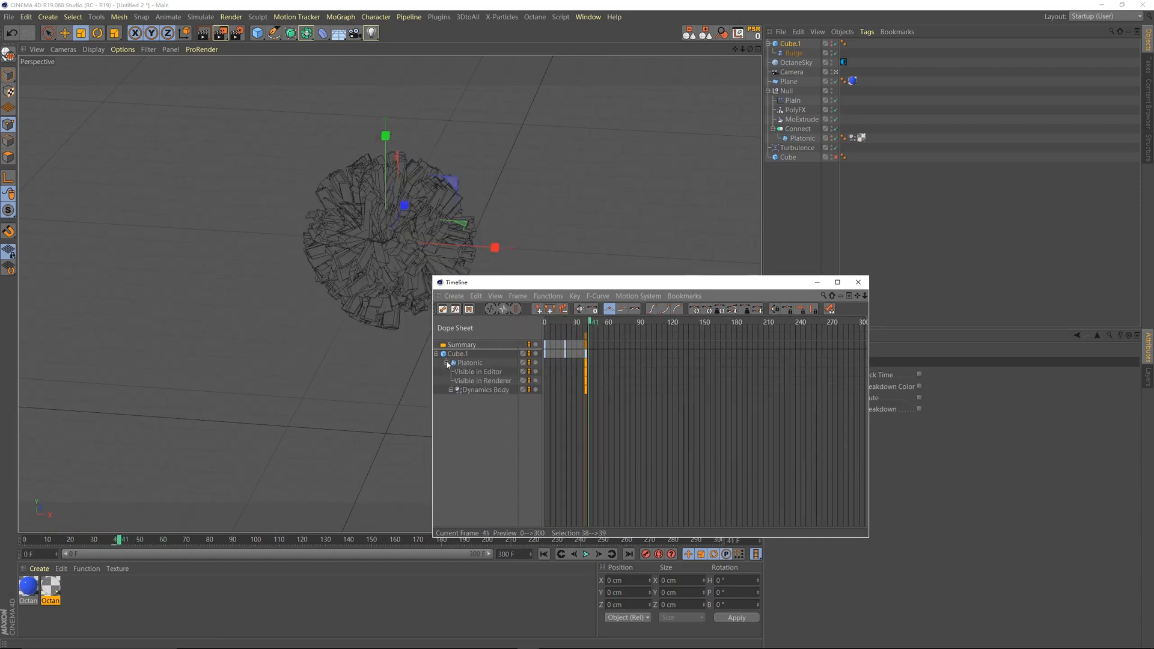
{"action": "left_click", "coordinate": [586, 390]}
{"action": "key", "text": "shift+f"}
{"action": "key", "text": "F8"}
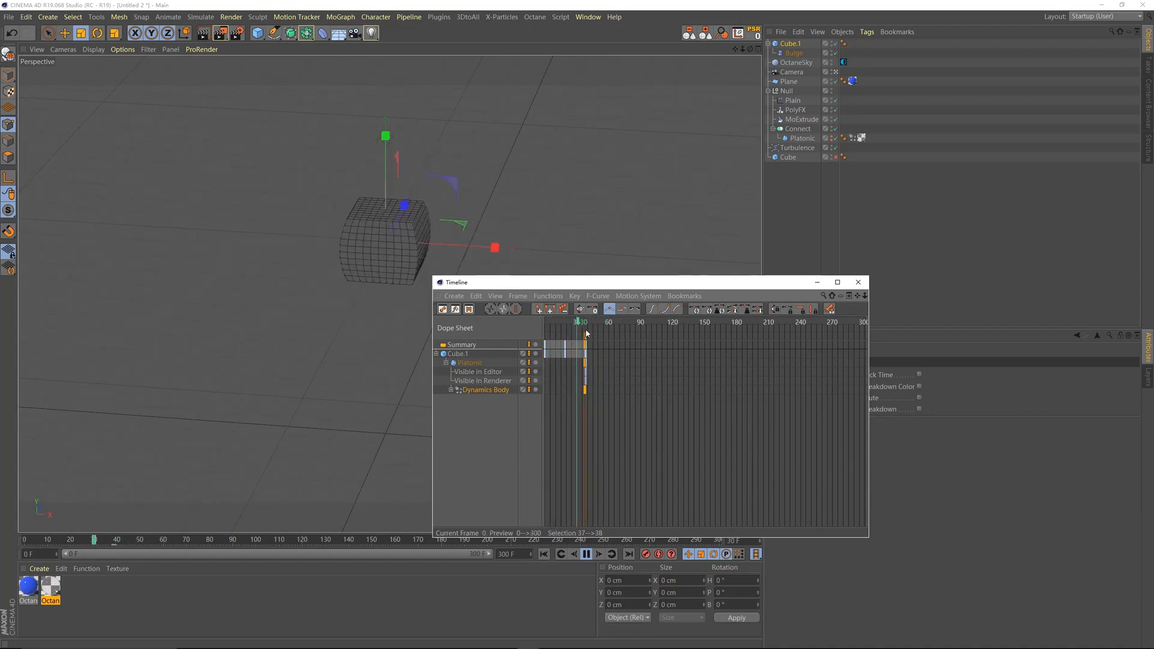
{"action": "key", "text": "F8"}
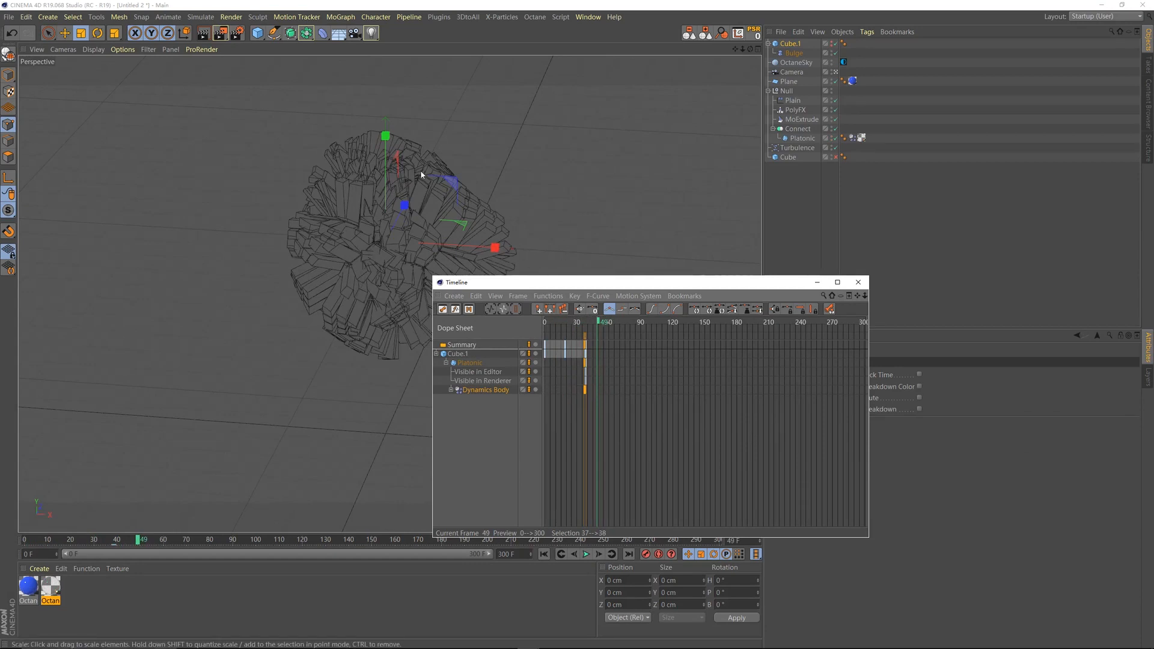
{"action": "left_click_drag", "start_coordinate": [577, 323], "coordinate": [513, 330]}
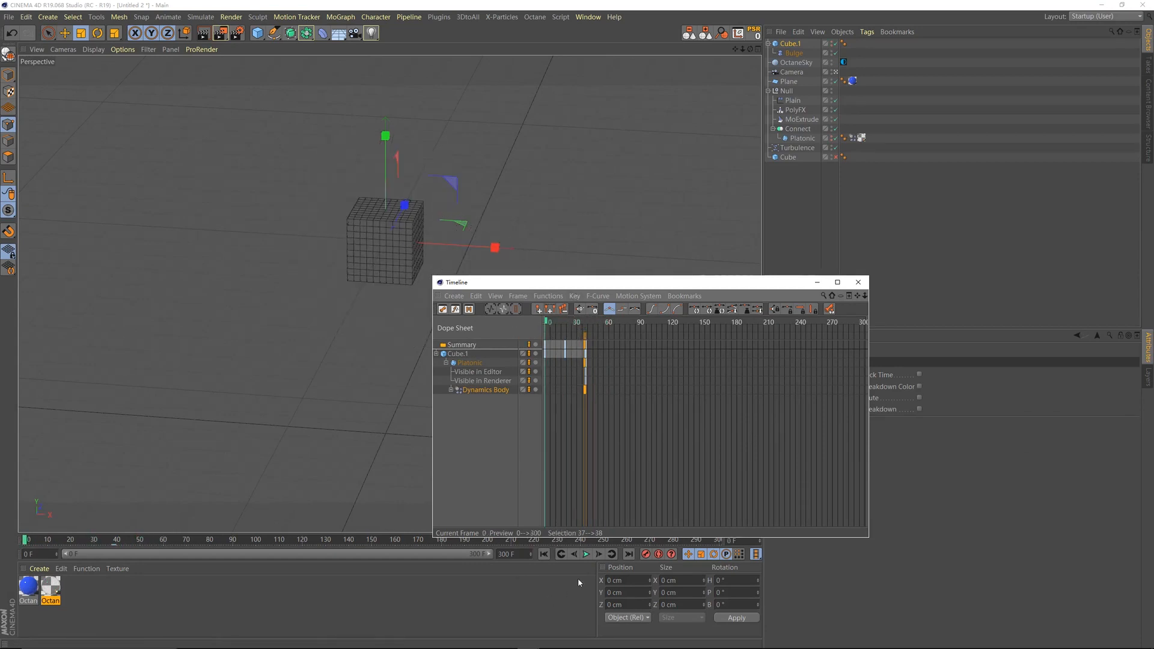
{"action": "left_click", "coordinate": [586, 554]}
{"action": "left_click", "coordinate": [586, 556]}
Bake all dynamics caches from the Platonic object's Dynamics Body tag, with the Timeline window moved clear.
{"action": "left_click_drag", "start_coordinate": [625, 290], "coordinate": [316, 354]}
{"action": "left_click", "coordinate": [852, 139]}
{"action": "left_click", "coordinate": [979, 360]}
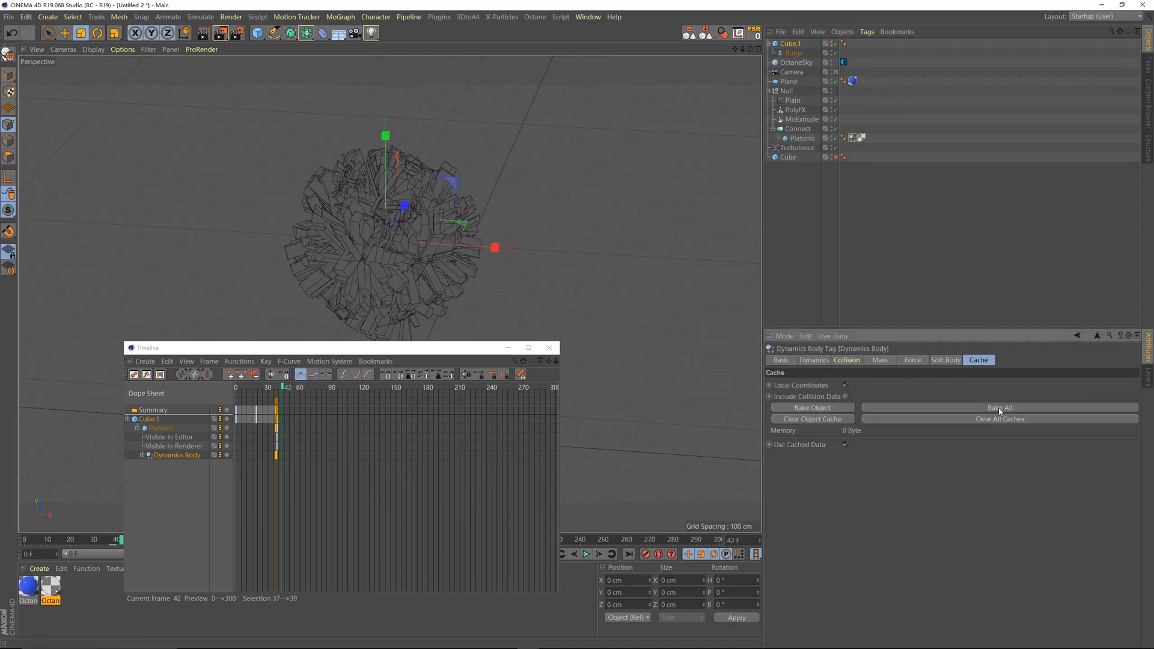
{"action": "left_click", "coordinate": [1000, 409]}
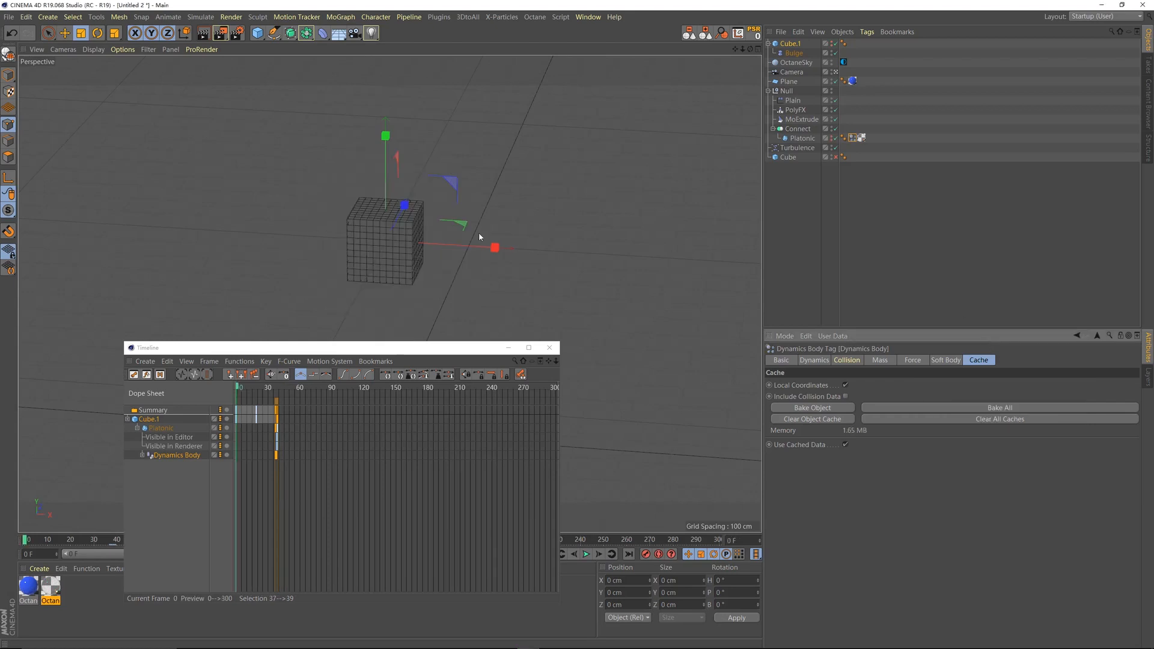
Scrub and play the baked animation to check the cube's bulge and the sphere's reveal.
{"action": "left_click_drag", "start_coordinate": [381, 348], "coordinate": [736, 305]}
{"action": "left_click_drag", "start_coordinate": [639, 348], "coordinate": [588, 353]}
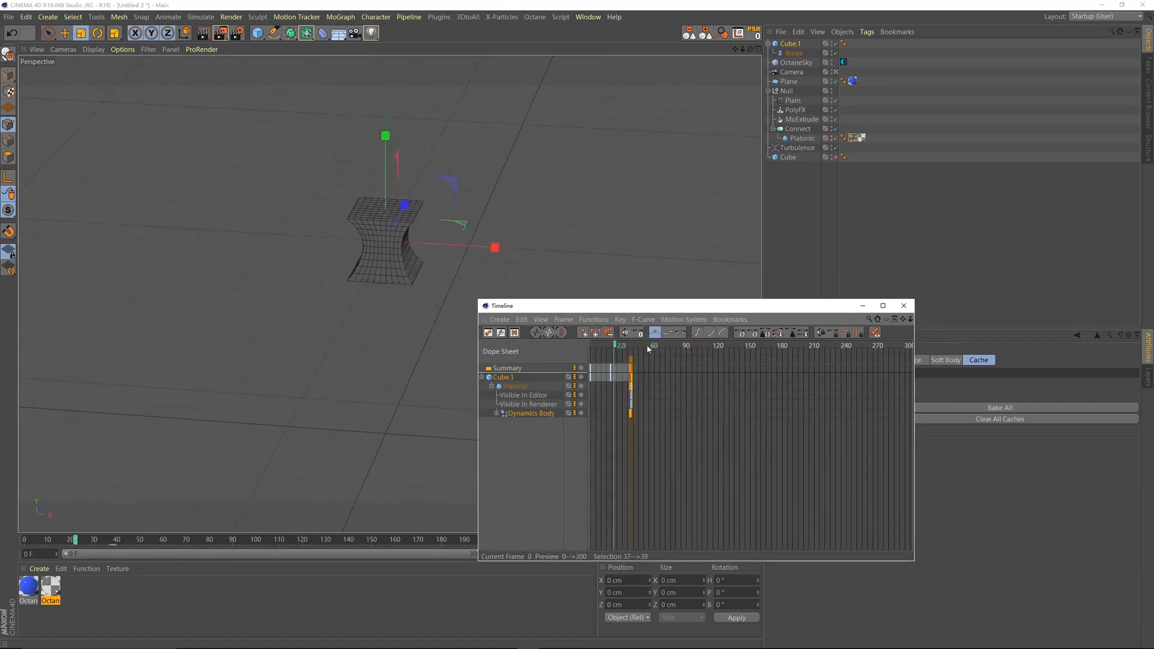
{"action": "left_click_drag", "start_coordinate": [603, 349], "coordinate": [587, 348]}
{"action": "left_click", "coordinate": [374, 234]}
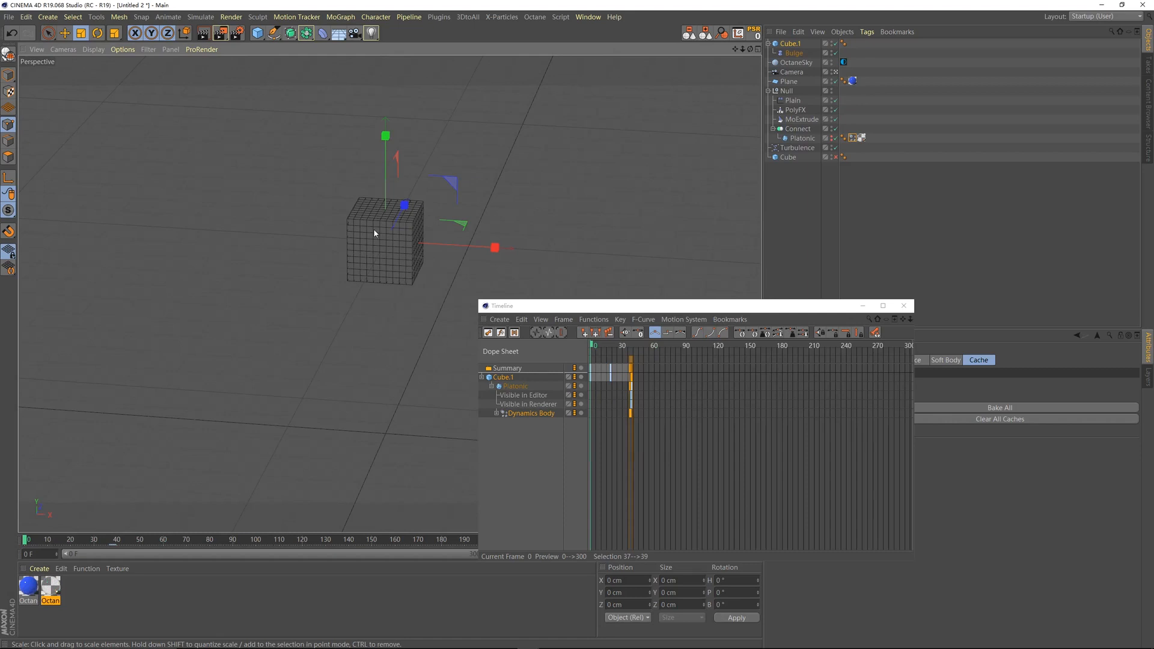
{"action": "key", "text": "F8"}
{"action": "key", "text": "F8"}
{"action": "left_click_drag", "start_coordinate": [603, 348], "coordinate": [587, 348]}
Lengthen the flat tangents of the Bulge strength's lowest key in the F-curve view and replay the animation.
{"action": "left_click", "coordinate": [511, 387]}
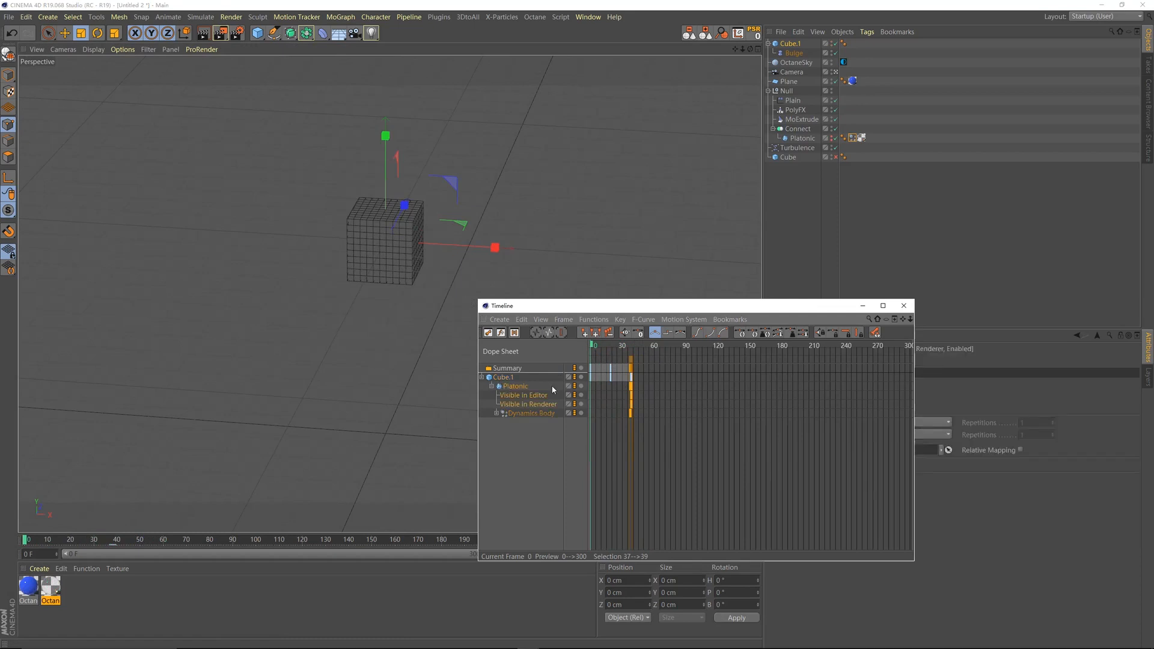
{"action": "left_click", "coordinate": [503, 335]}
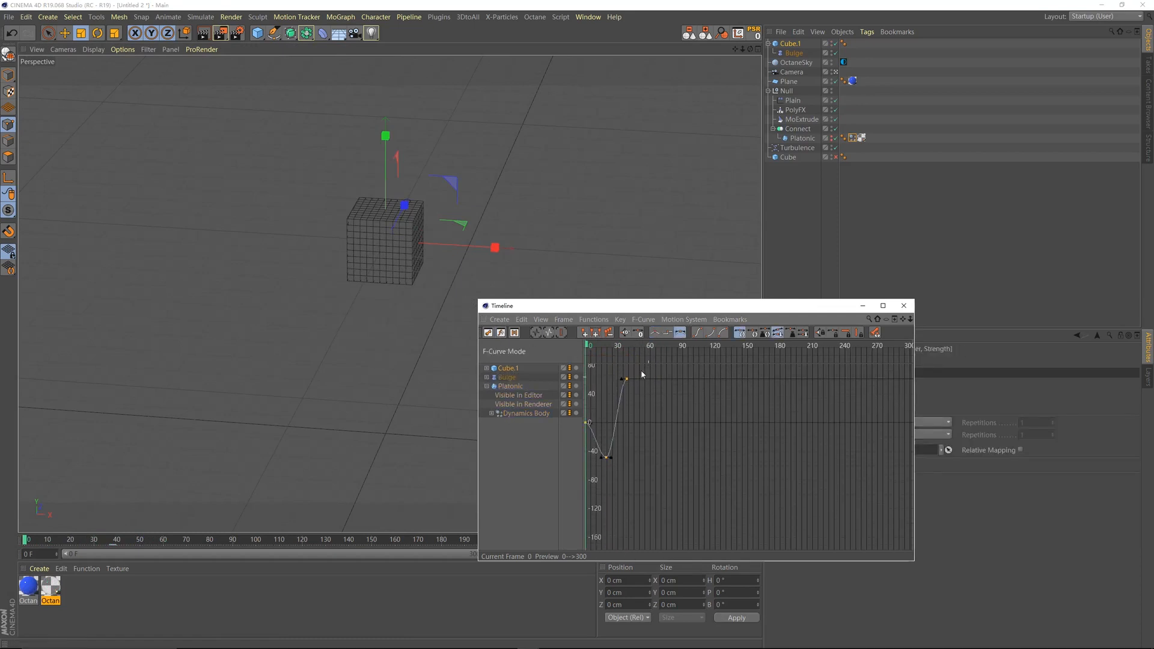
{"action": "left_click_drag", "start_coordinate": [587, 347], "coordinate": [604, 415]}
{"action": "left_click", "coordinate": [606, 458]}
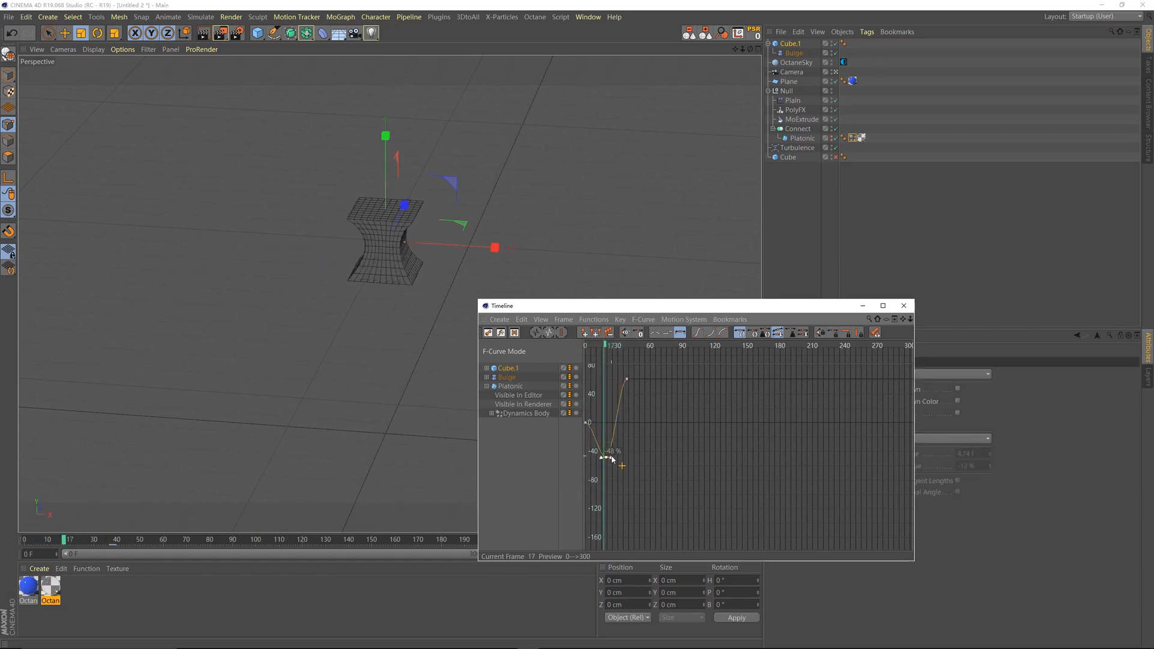
{"action": "left_click_drag", "start_coordinate": [626, 463], "coordinate": [626, 463]}
{"action": "left_click_drag", "start_coordinate": [613, 348], "coordinate": [510, 361]}
{"action": "key", "text": "F8"}
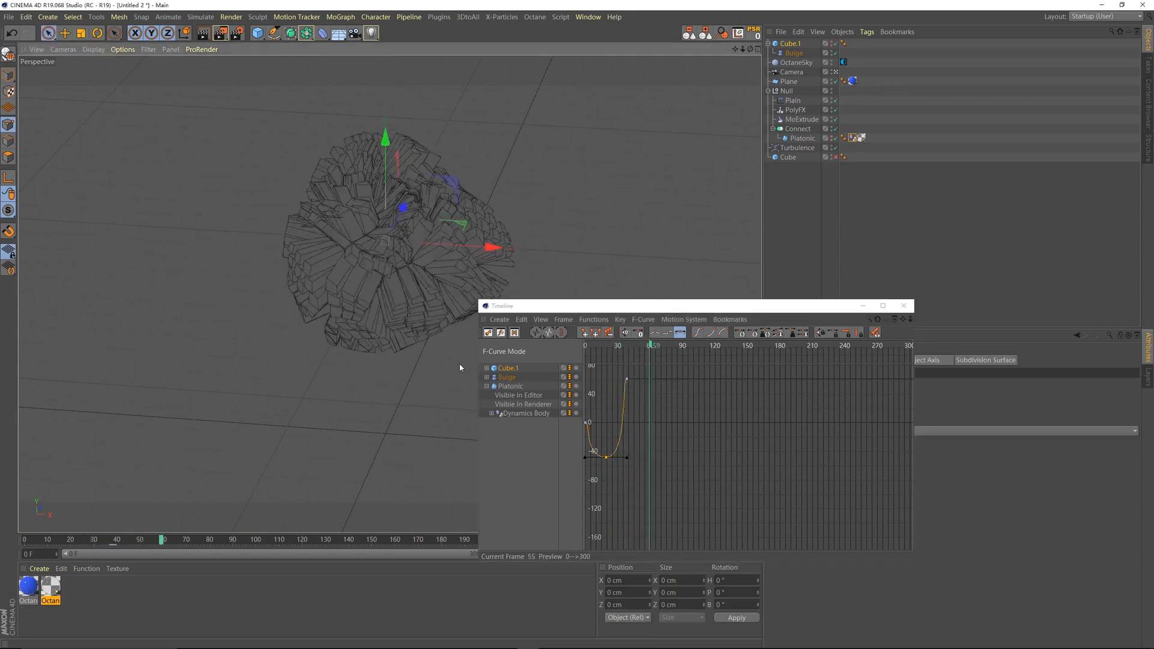
{"action": "key", "text": "space"}
{"action": "left_click_drag", "start_coordinate": [597, 348], "coordinate": [582, 348]}
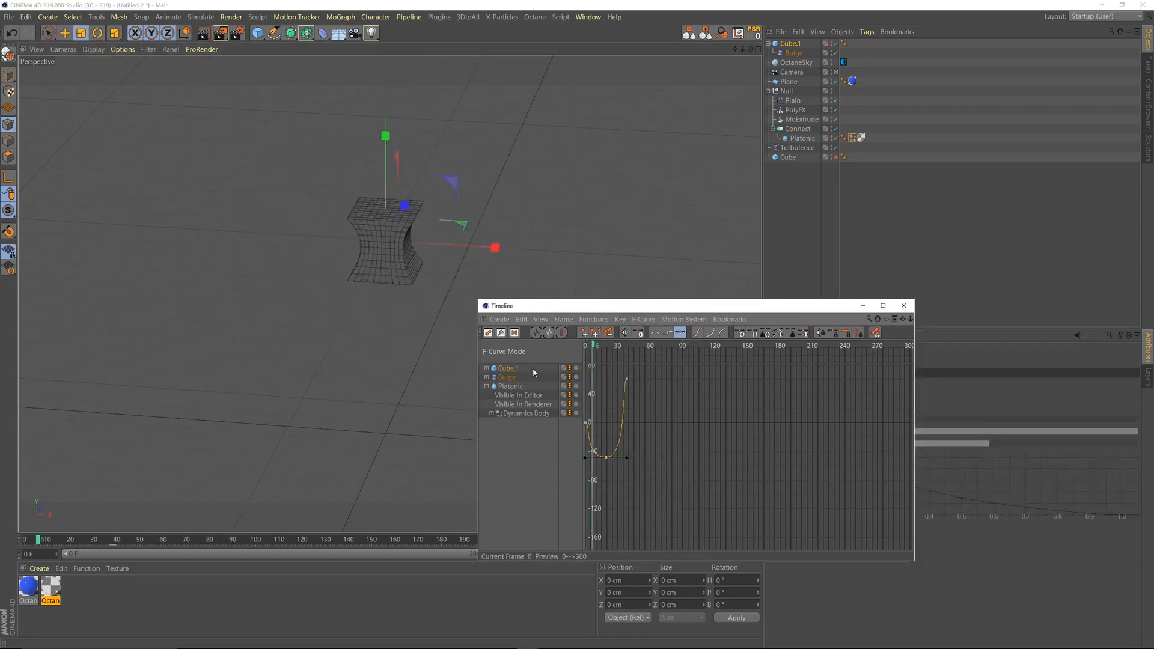
Compress the keys in the dope sheet so the final ones fall on frames 24–26, and scrub through the faster animation.
{"action": "left_click", "coordinate": [488, 333]}
{"action": "left_click_drag", "start_coordinate": [604, 357], "coordinate": [618, 361]}
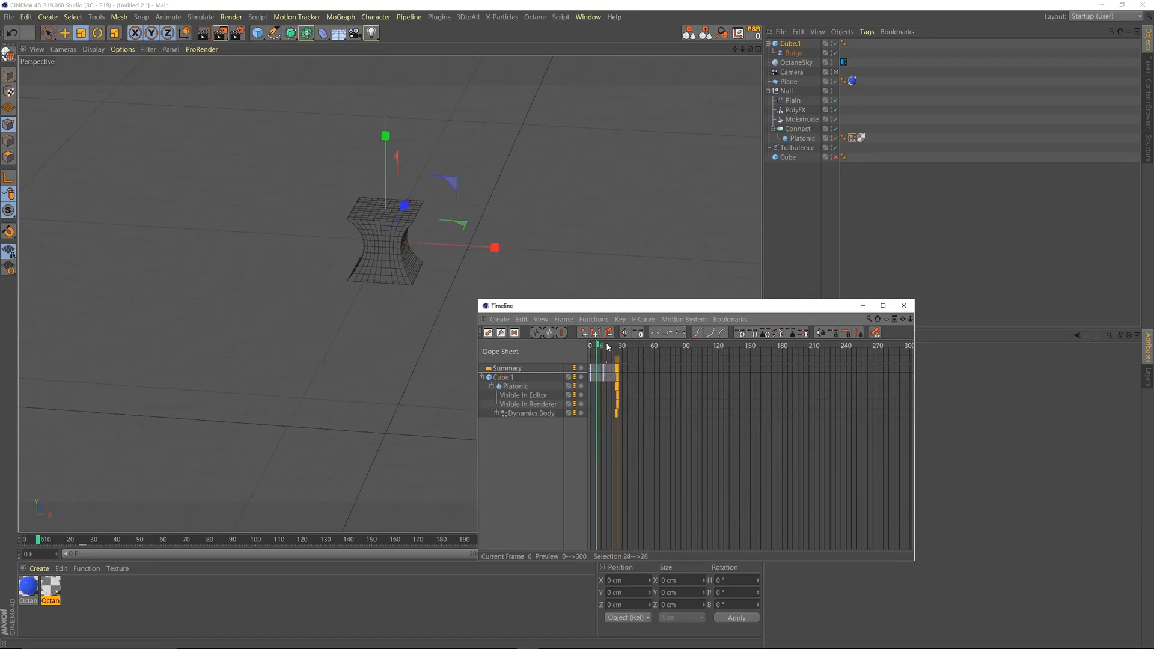
{"action": "left_click", "coordinate": [604, 349]}
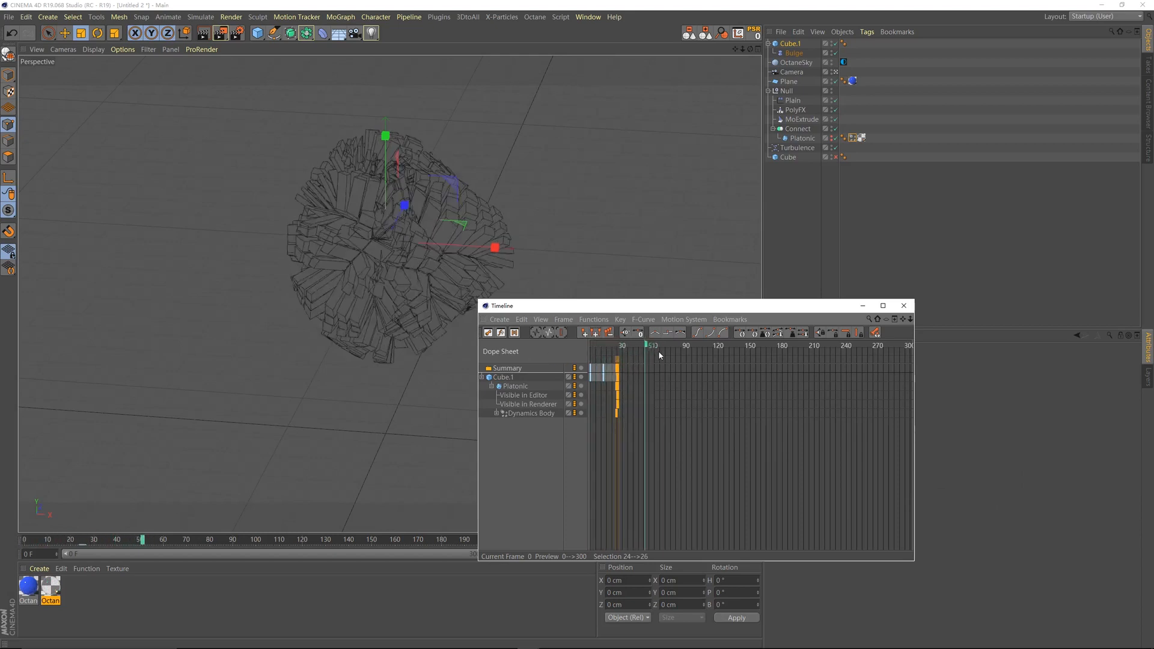
{"action": "left_click", "coordinate": [598, 350]}
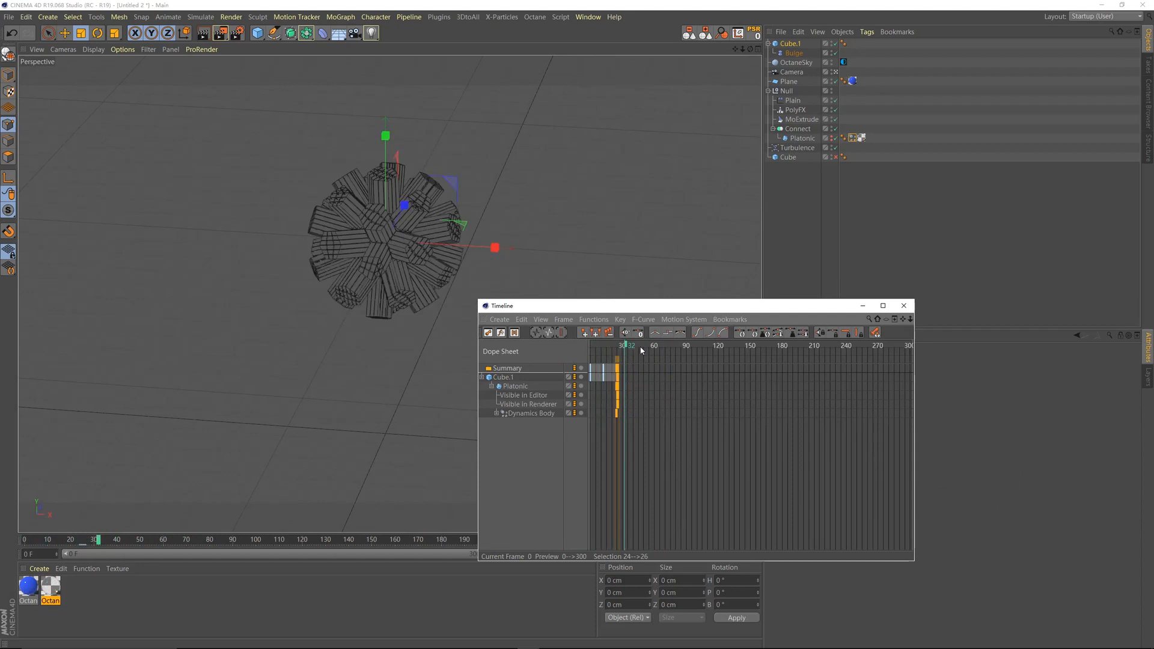
{"action": "left_click", "coordinate": [611, 349]}
{"action": "left_click", "coordinate": [597, 349]}
{"action": "mouse_move", "coordinate": [626, 349]}
{"action": "left_mouse_down"}
{"action": "mouse_move", "coordinate": [596, 350]}
{"action": "mouse_move", "coordinate": [619, 356]}
{"action": "left_mouse_up"}
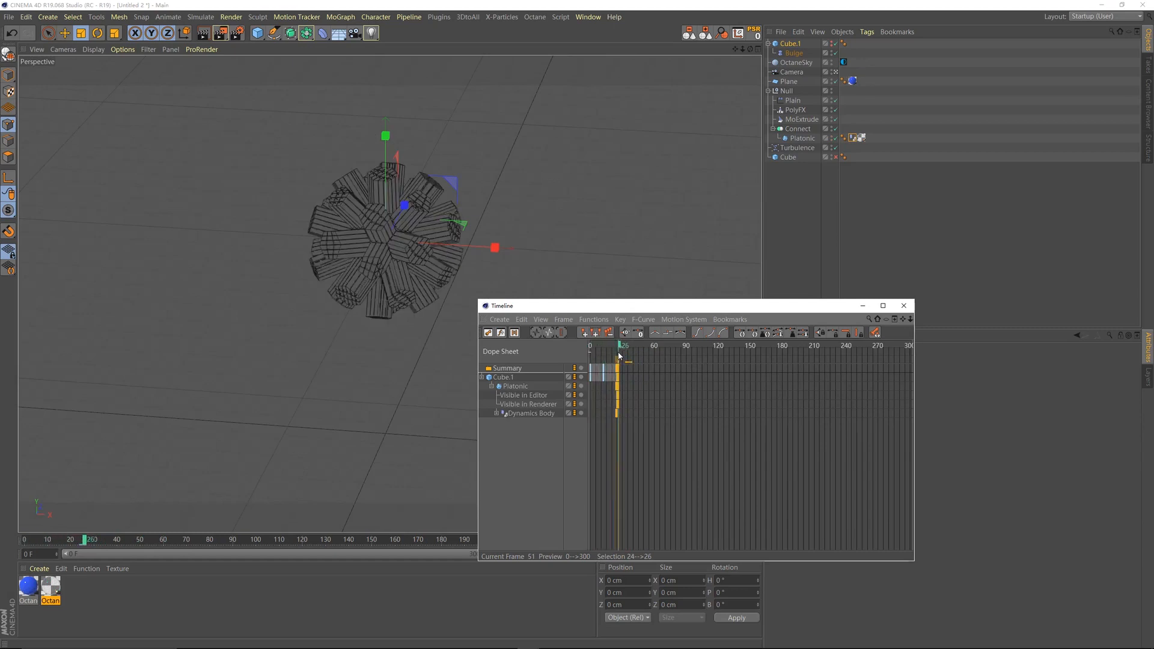
Move the Timeline window clear and keyframe the MoExtrude deformer's Transform Z position at 0 cm on frame 26.
{"action": "left_click", "coordinate": [804, 120]}
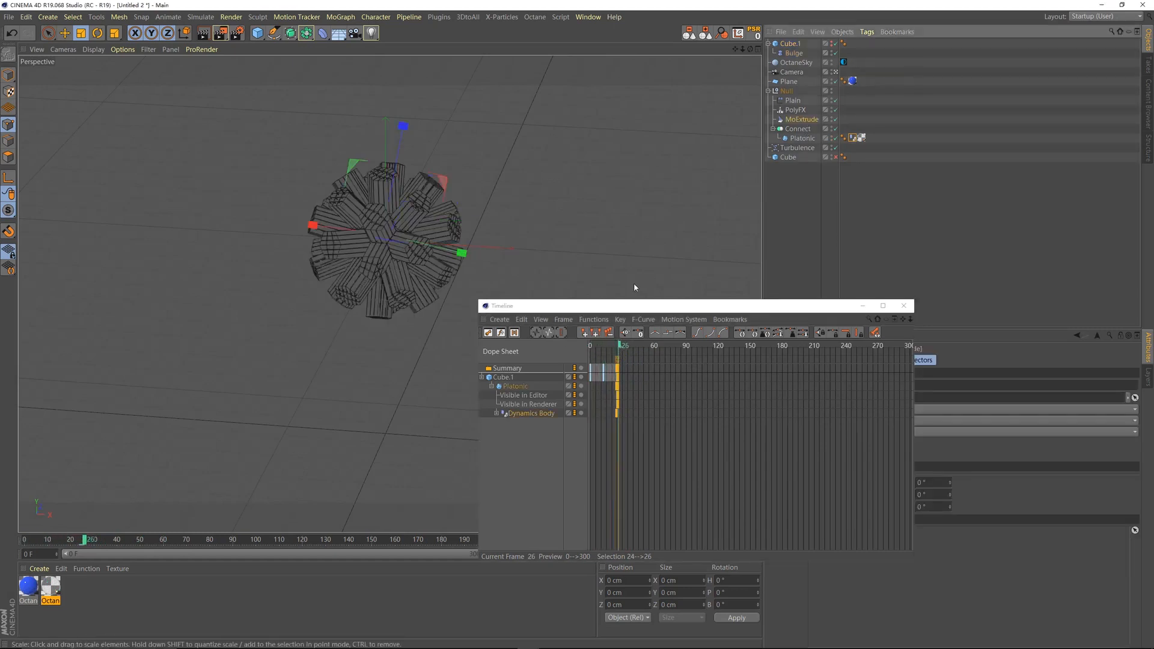
{"action": "left_click_drag", "start_coordinate": [628, 307], "coordinate": [521, 331]}
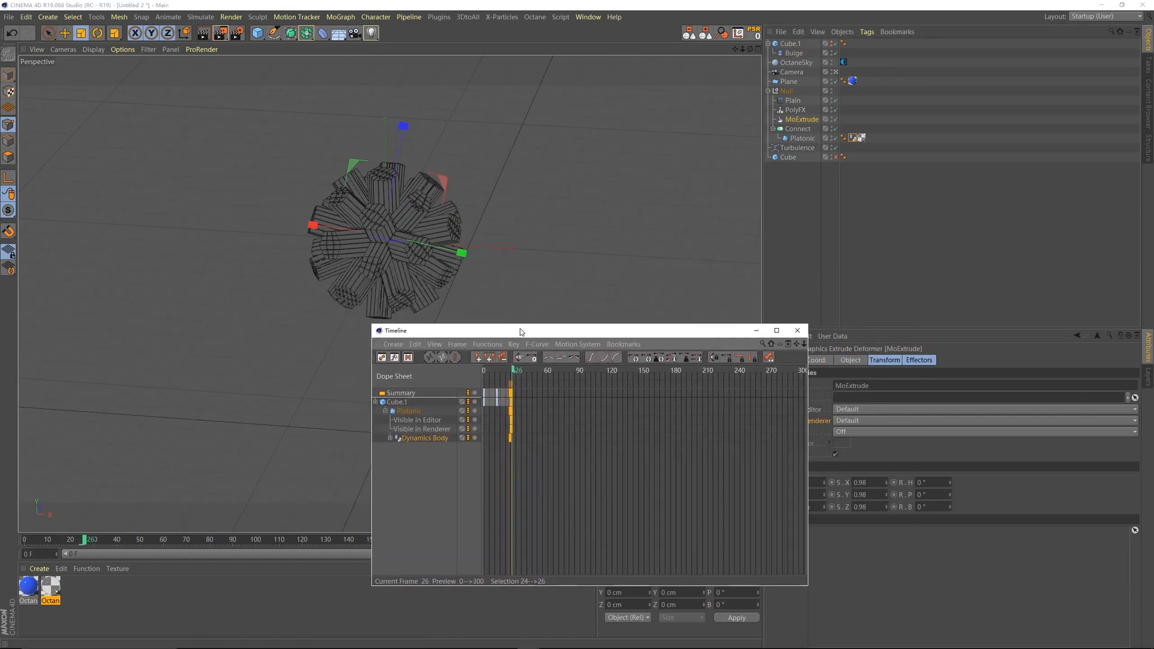
{"action": "left_click", "coordinate": [800, 120]}
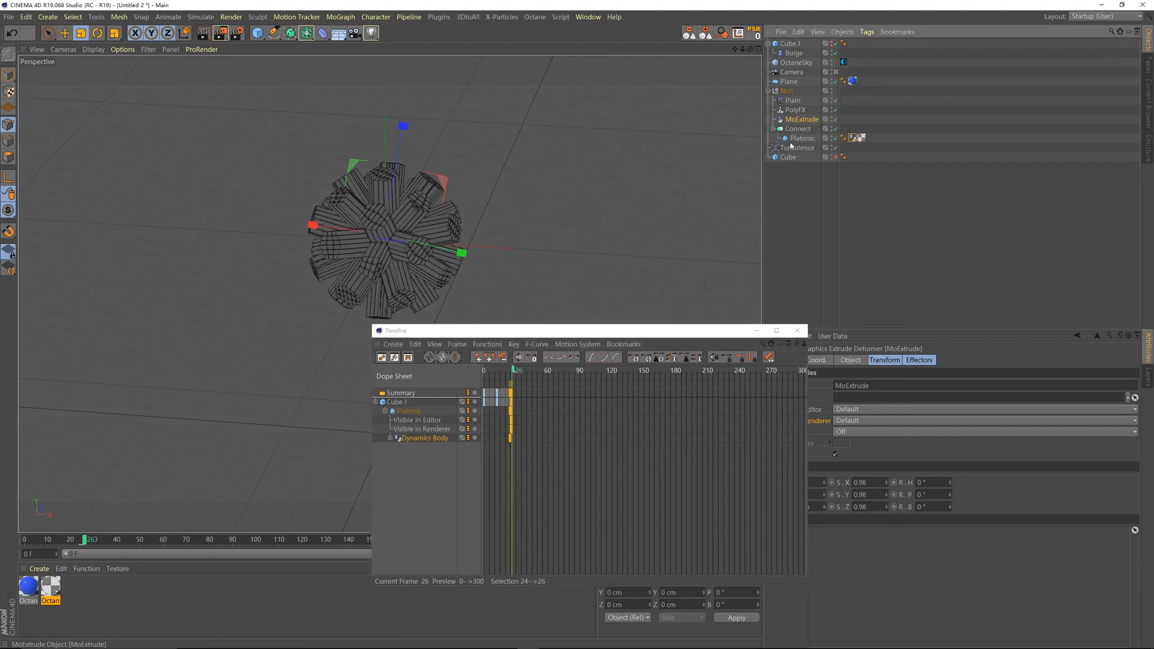
{"action": "left_click_drag", "start_coordinate": [671, 333], "coordinate": [501, 351]}
{"action": "left_click", "coordinate": [860, 361]}
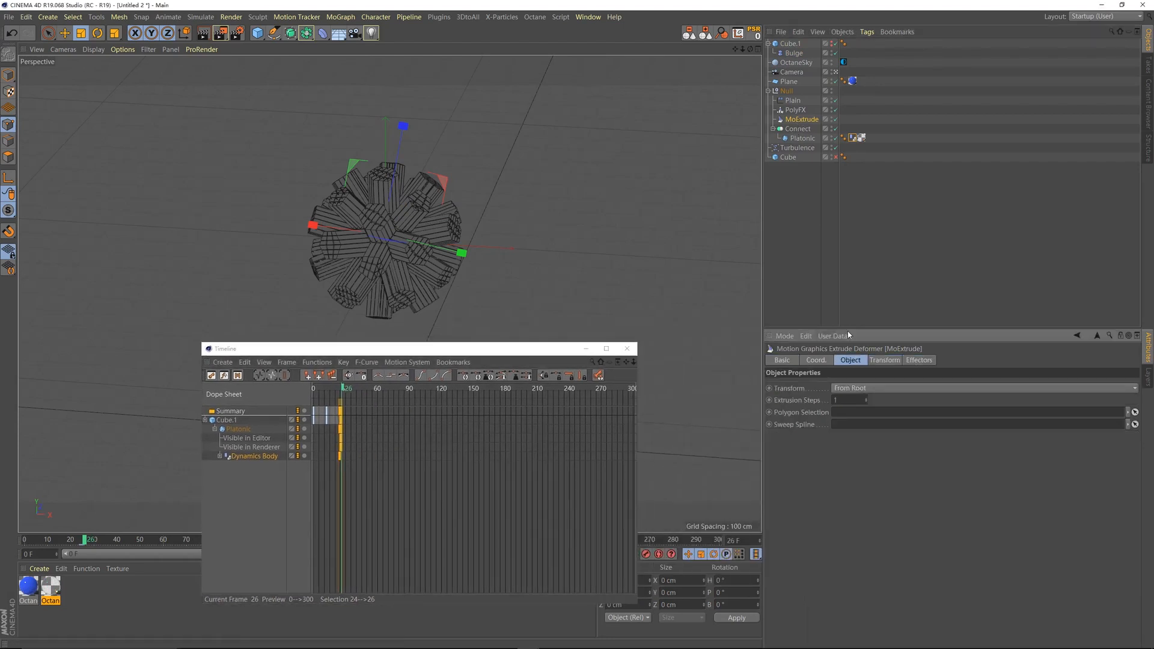
{"action": "left_click", "coordinate": [877, 360]}
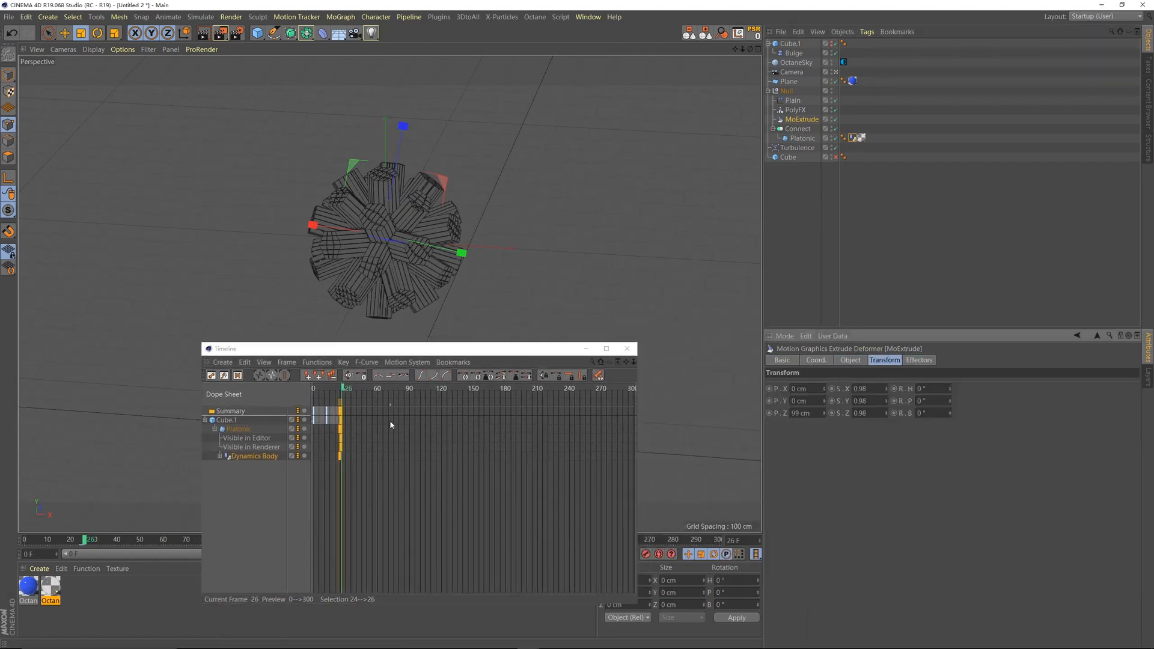
{"action": "left_click", "coordinate": [342, 390]}
{"action": "left_click_drag", "start_coordinate": [343, 390], "coordinate": [343, 392]}
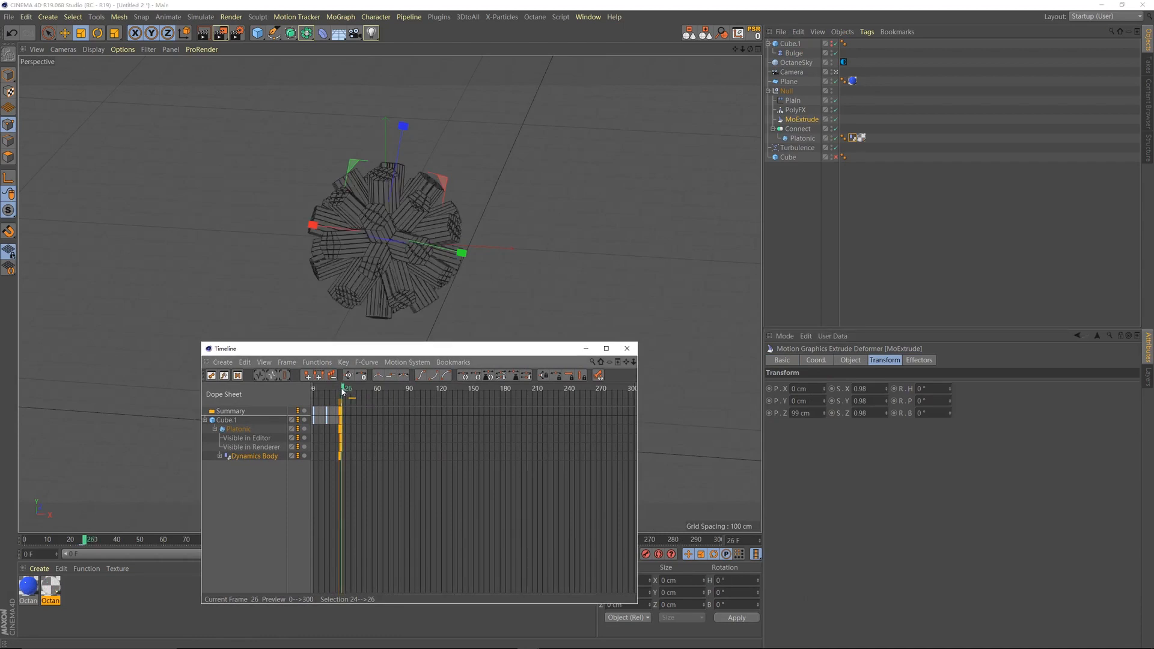
{"action": "left_click", "coordinate": [795, 413]}
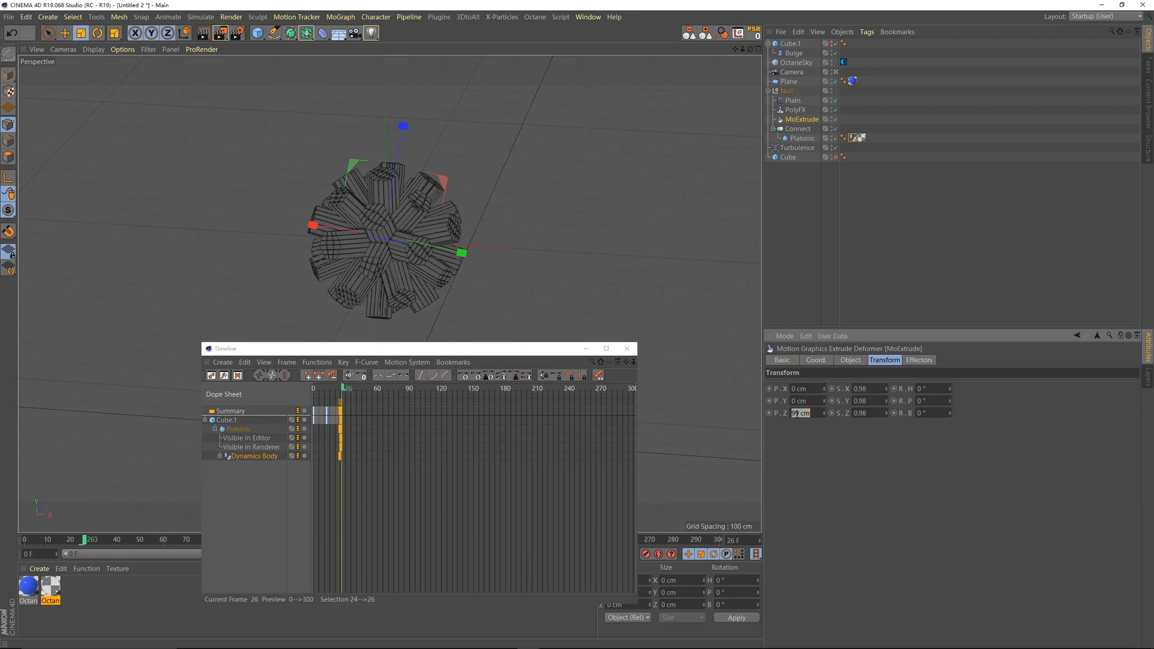
{"action": "type", "text": "0"}
{"action": "key", "text": "Return"}
{"action": "left_click", "coordinate": [769, 413]}
Keyframe the MoExtrude's Z position at 99 cm on frame 30 and play the animation.
{"action": "left_click_drag", "start_coordinate": [349, 397], "coordinate": [347, 394]}
{"action": "left_click", "coordinate": [815, 414]}
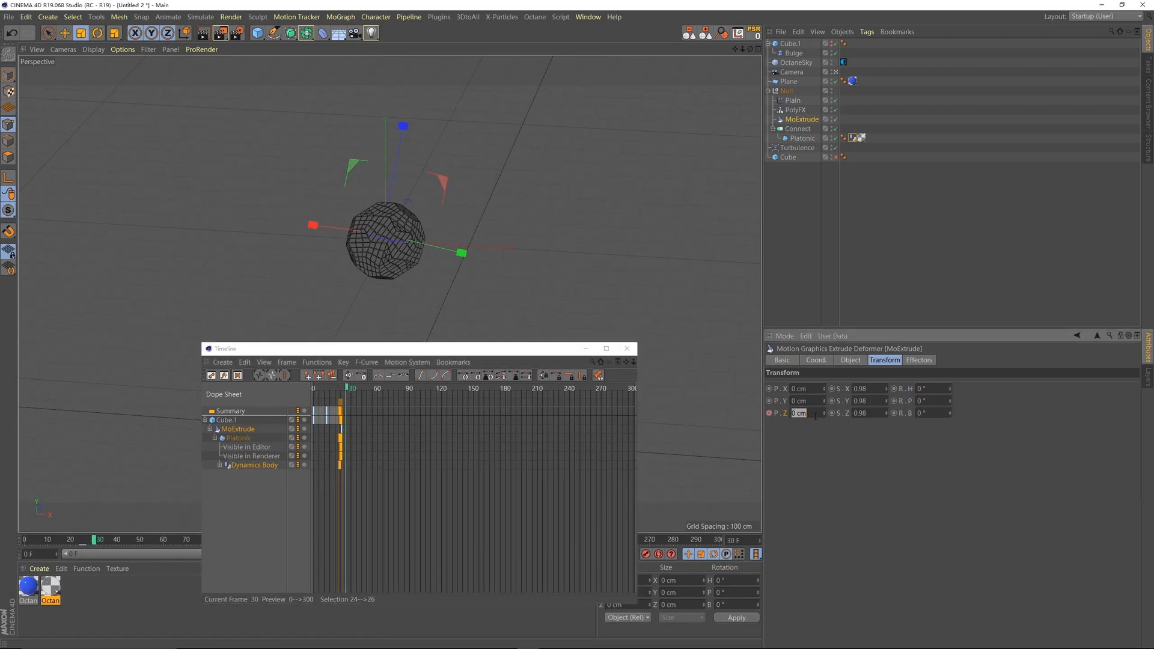
{"action": "left_click", "coordinate": [769, 414]}
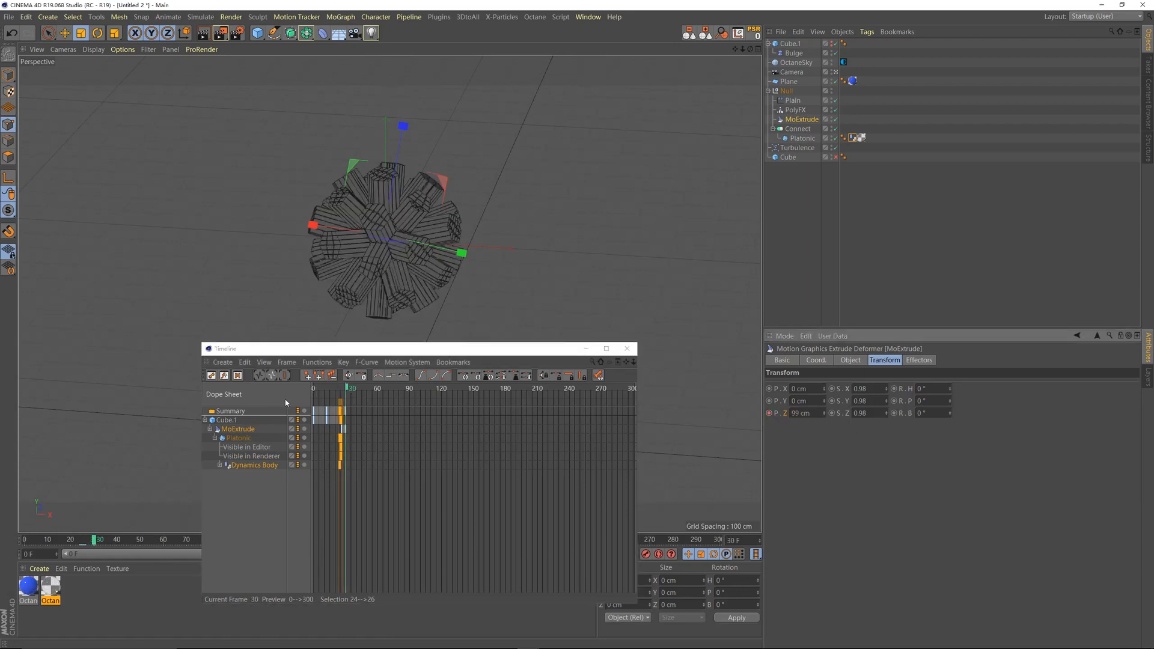
{"action": "mouse_move", "coordinate": [348, 392]}
{"action": "left_mouse_down"}
{"action": "mouse_move", "coordinate": [290, 396]}
{"action": "mouse_move", "coordinate": [351, 393]}
{"action": "left_mouse_up"}
{"action": "key", "text": "F8"}
{"action": "key", "text": "F8"}
{"action": "key", "text": "F8"}
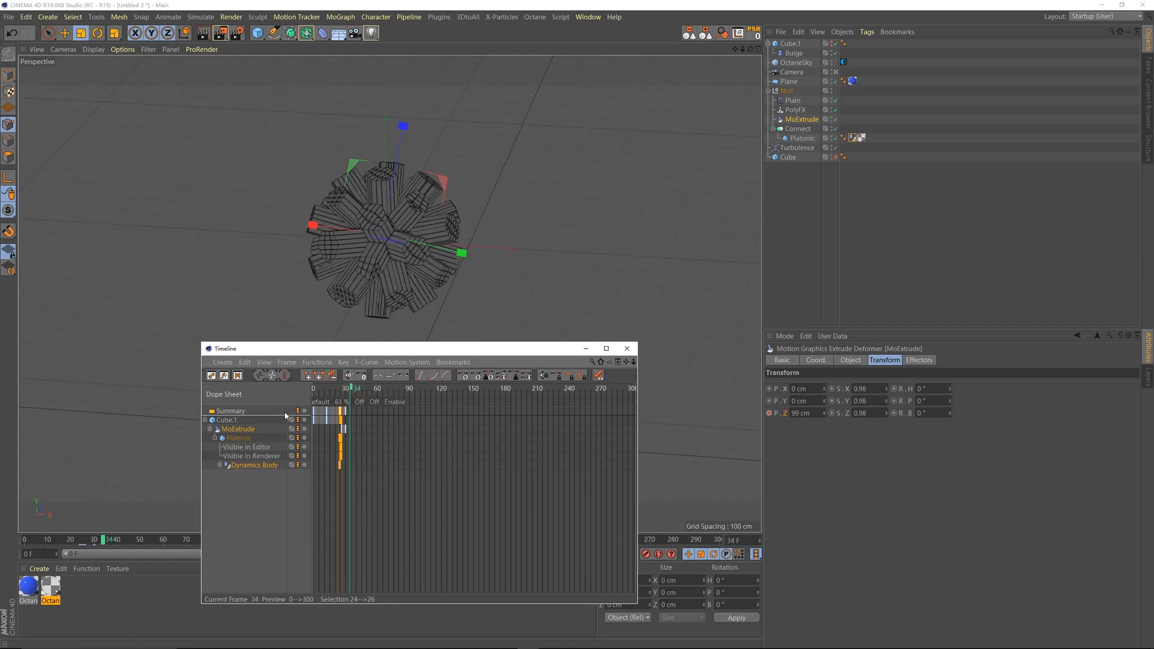
Bake all dynamics caches again from the Platonic object's Dynamics Body tag and scrub through the sphere's reveal.
{"action": "left_click", "coordinate": [244, 429]}
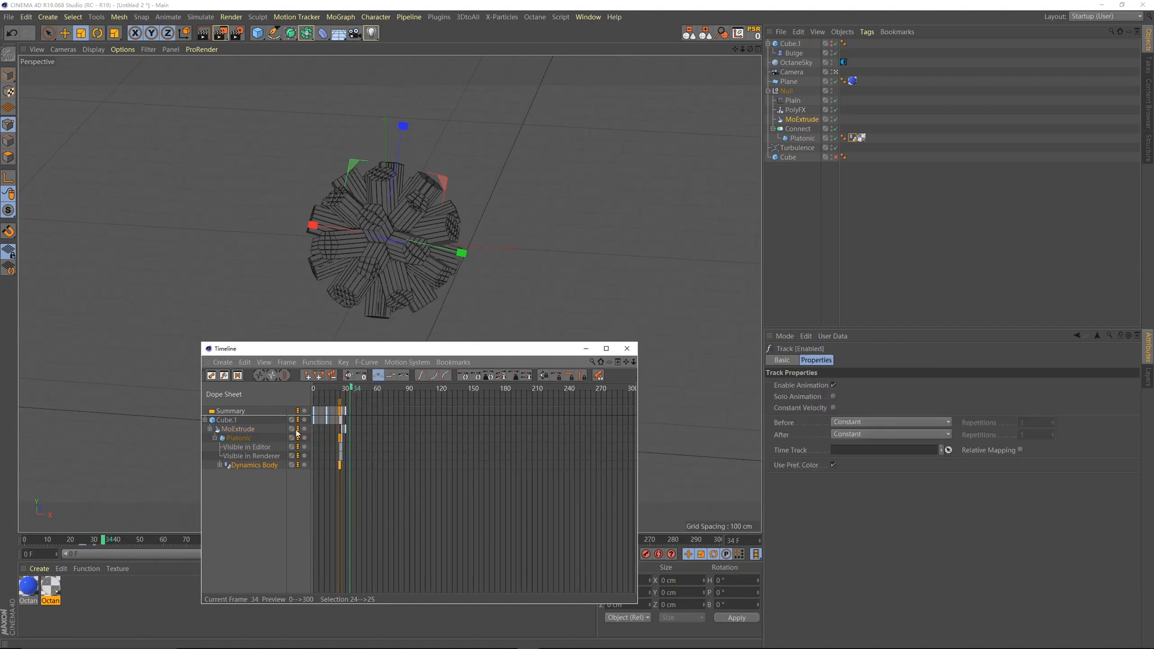
{"action": "left_click", "coordinate": [844, 139]}
{"action": "left_click", "coordinate": [852, 138]}
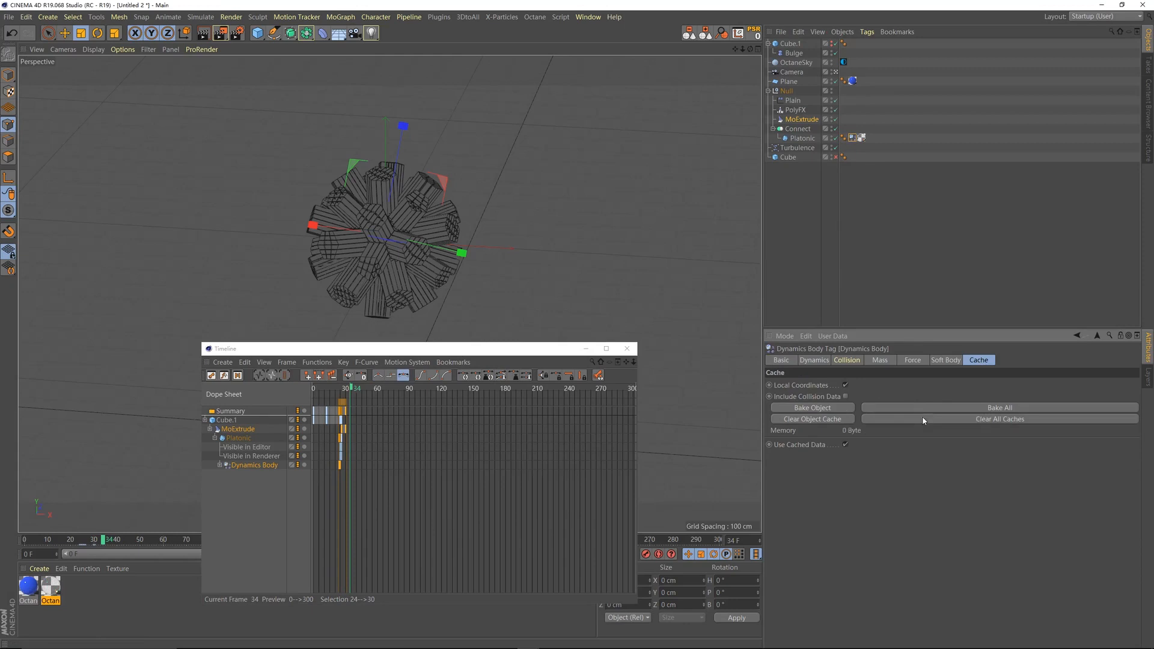
{"action": "left_click", "coordinate": [957, 409]}
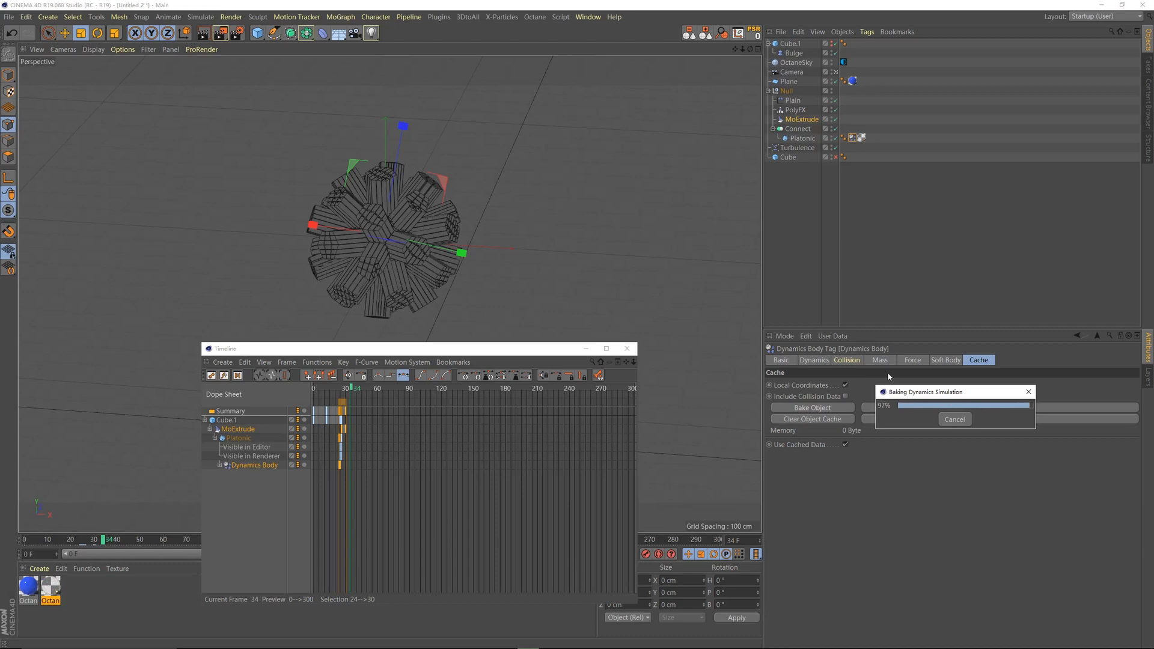
{"action": "mouse_move", "coordinate": [336, 391]}
{"action": "left_mouse_down"}
{"action": "mouse_move", "coordinate": [350, 389]}
{"action": "mouse_move", "coordinate": [319, 389]}
{"action": "mouse_move", "coordinate": [348, 388]}
{"action": "mouse_move", "coordinate": [340, 396]}
{"action": "left_mouse_up"}
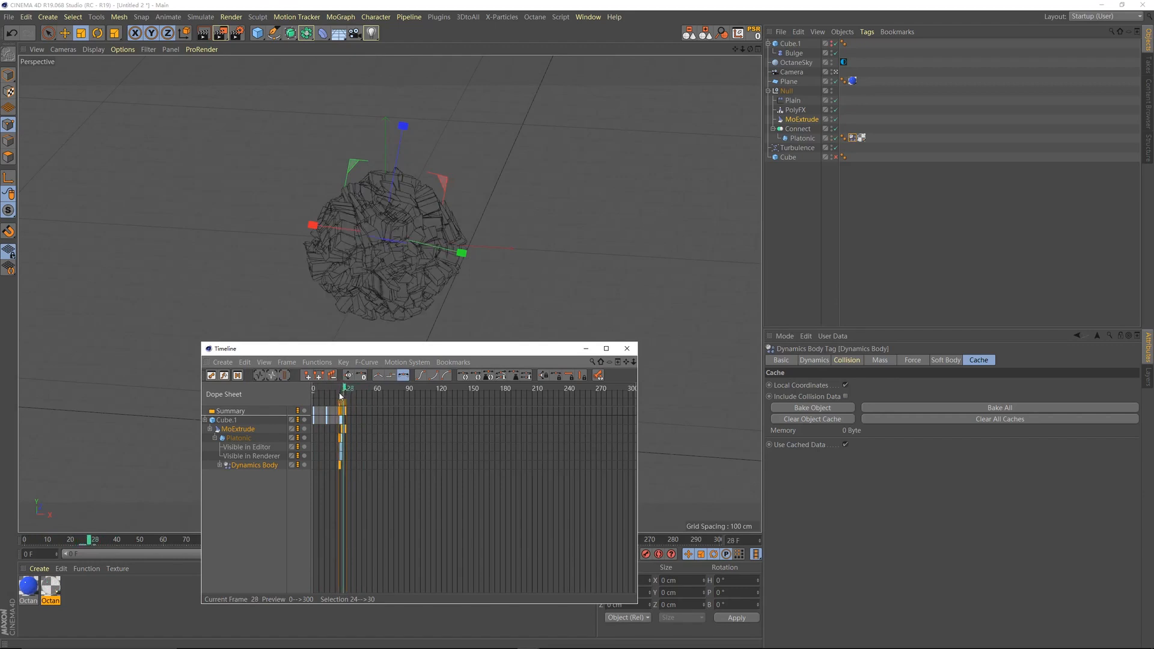
Move the MoExtrude's 99 cm key to frame 27 in the dope sheet.
{"action": "left_click", "coordinate": [379, 419]}
{"action": "left_click_drag", "start_coordinate": [633, 362], "coordinate": [411, 389]}
{"action": "left_click_drag", "start_coordinate": [625, 362], "coordinate": [838, 362]}
{"action": "left_click", "coordinate": [390, 390]}
{"action": "left_click_drag", "start_coordinate": [390, 390], "coordinate": [413, 407]}
{"action": "left_click", "coordinate": [423, 431]}
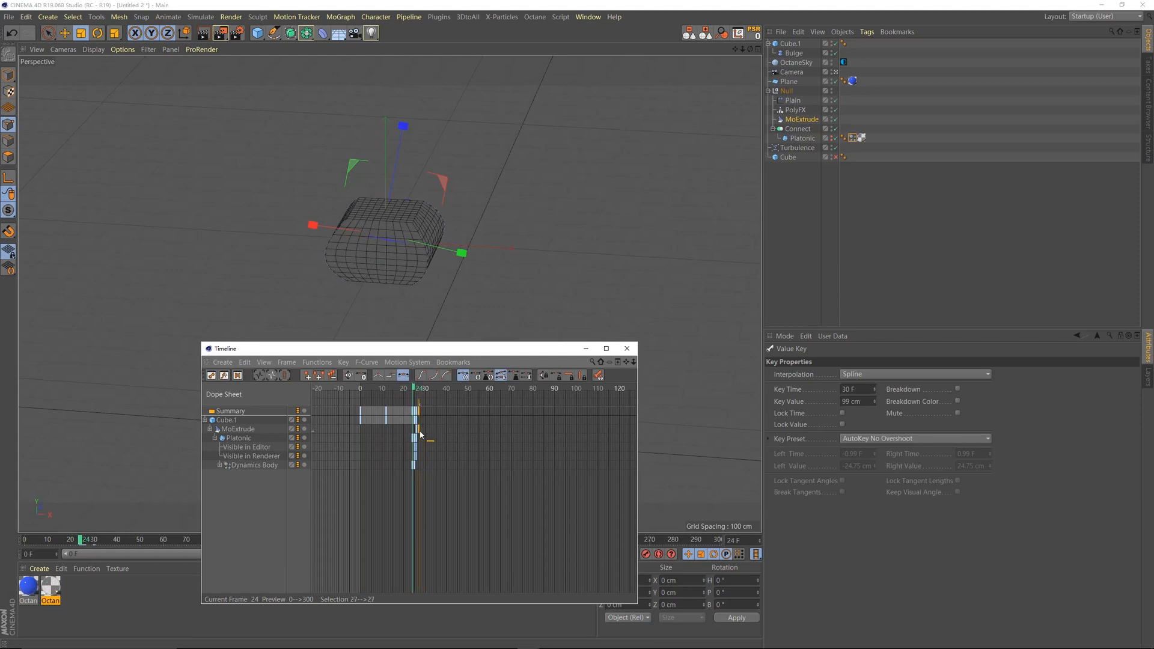
Shift the MoExtrude and Platonic keys two frames earlier to span frames 22–25, and replay the swap.
{"action": "left_click_drag", "start_coordinate": [425, 430], "coordinate": [415, 423]}
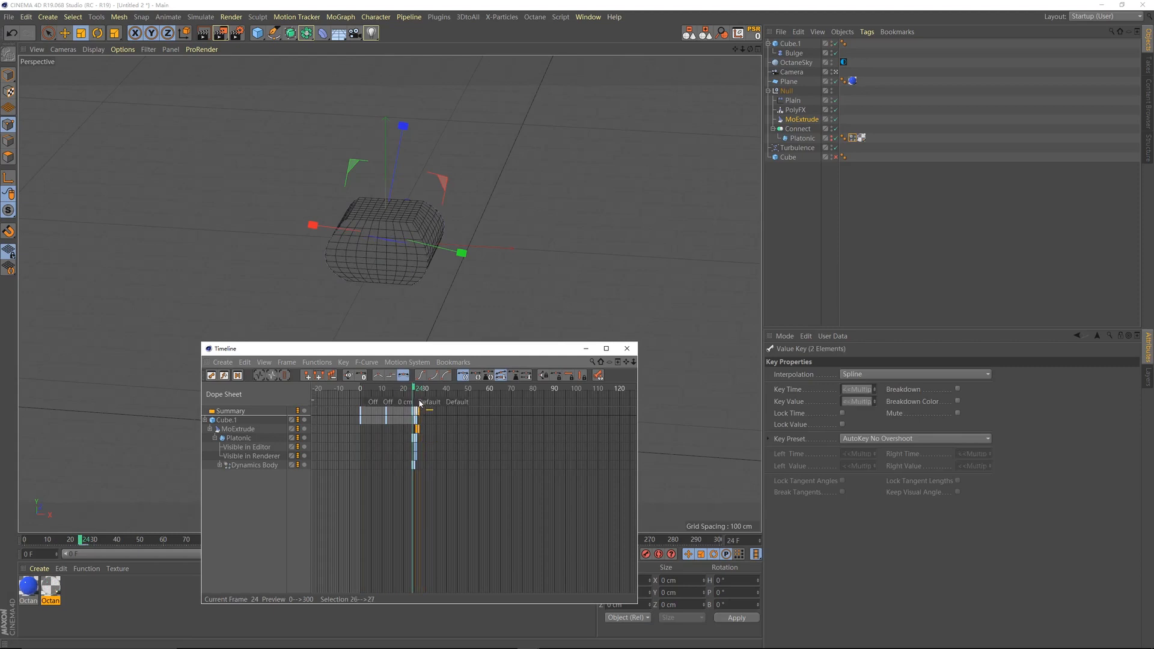
{"action": "left_click", "coordinate": [415, 441], "text": "shift"}
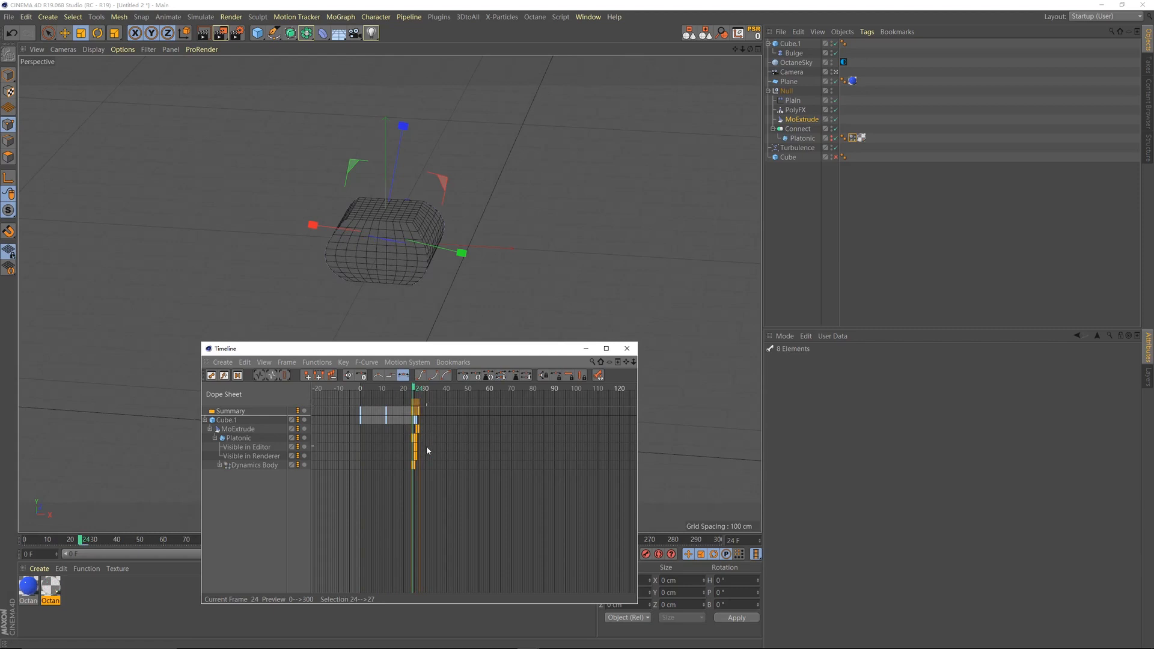
{"action": "left_click_drag", "start_coordinate": [416, 406], "coordinate": [361, 392]}
{"action": "key", "text": "F8"}
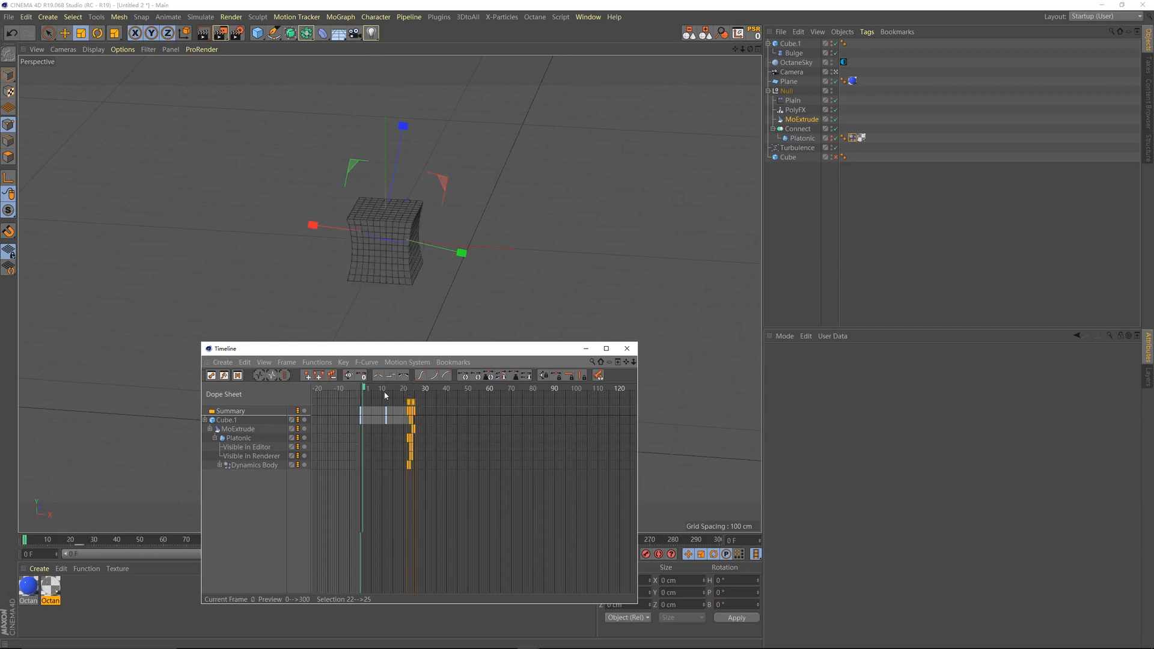
{"action": "left_click", "coordinate": [401, 389]}
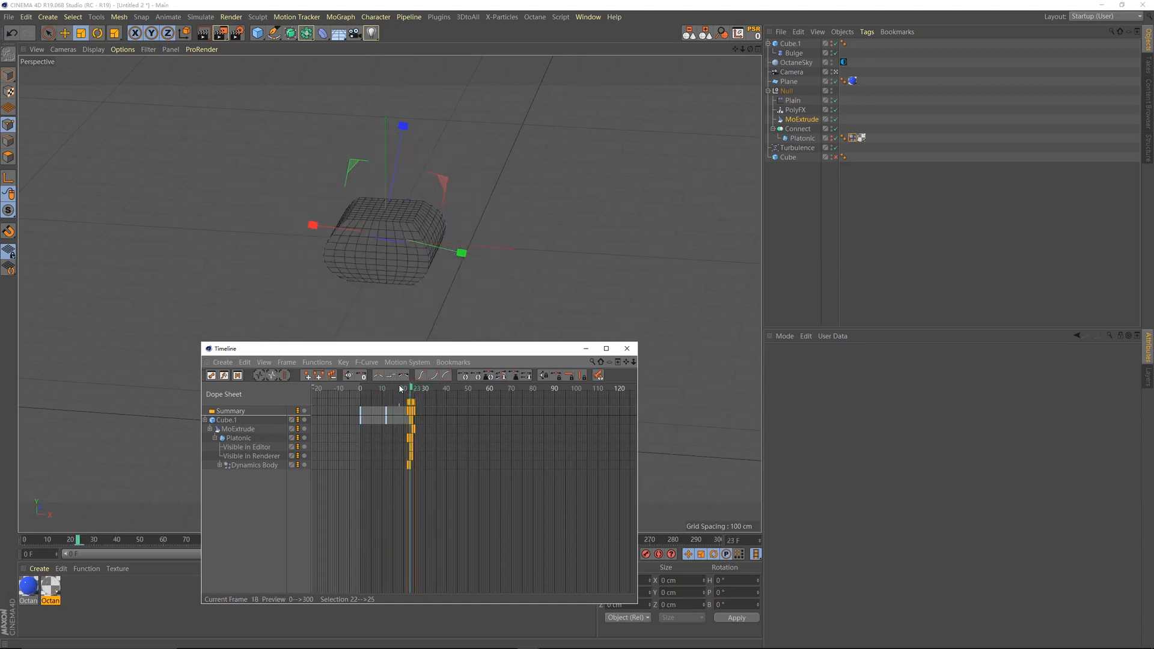
{"action": "left_click", "coordinate": [399, 389]}
{"action": "left_click_drag", "start_coordinate": [401, 390], "coordinate": [406, 390]}
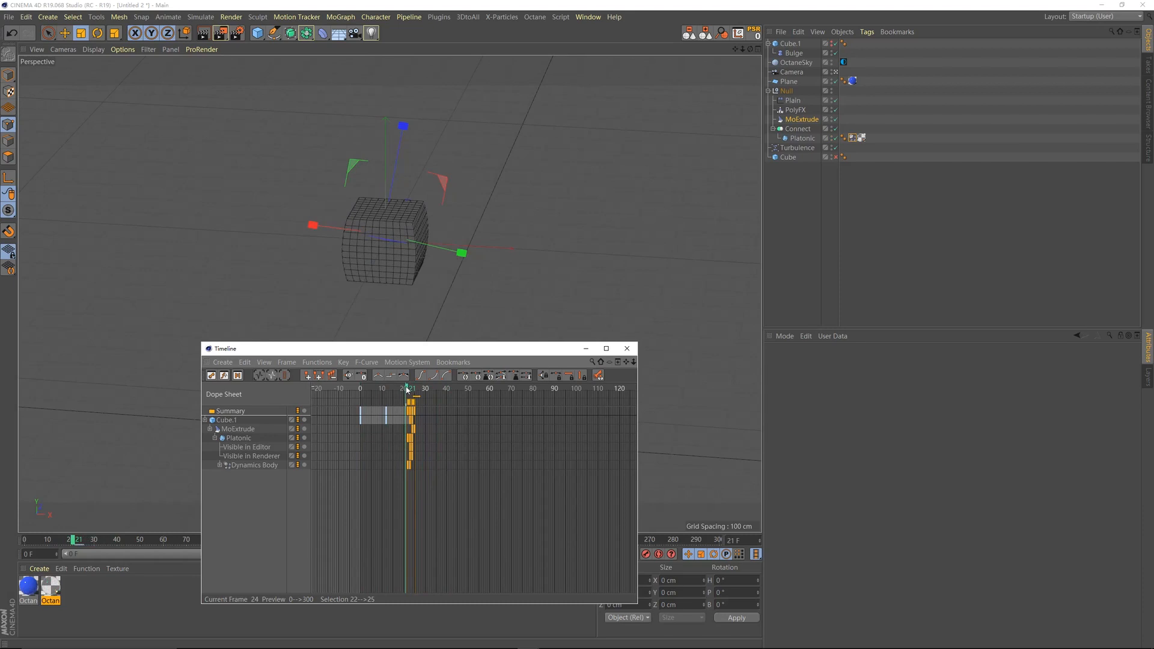
Move Cube.1's editor and renderer visibility keys to frames 21–22 and scrub across the swap.
{"action": "left_click", "coordinate": [205, 421]}
{"action": "left_click", "coordinate": [237, 430]}
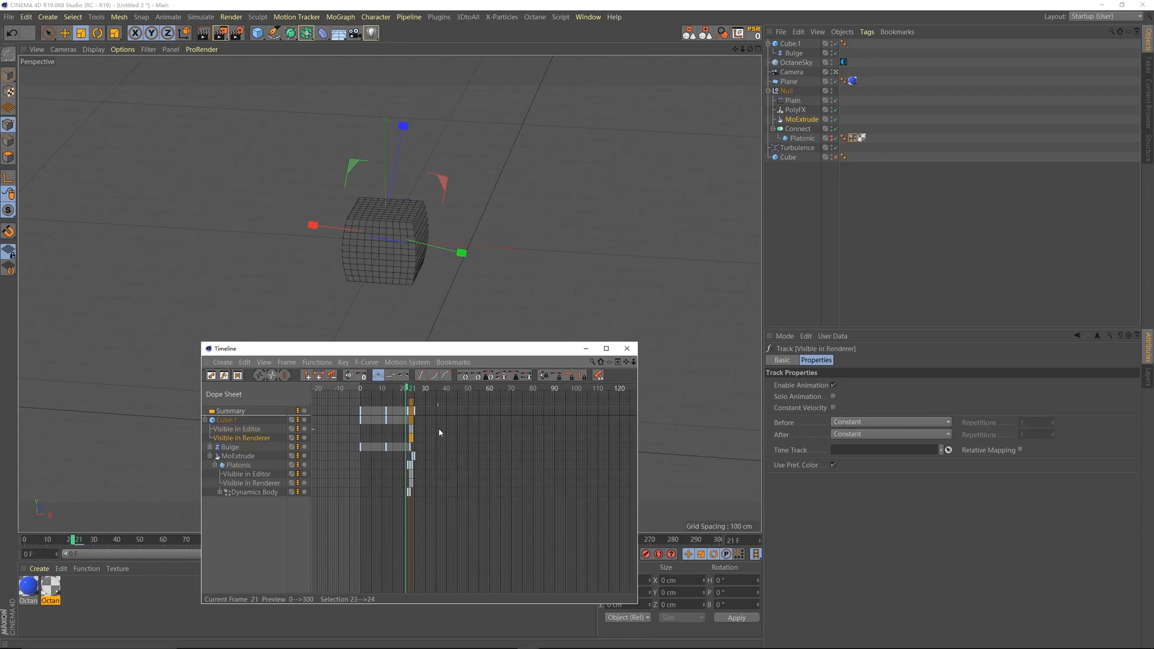
{"action": "left_click_drag", "start_coordinate": [407, 439], "coordinate": [414, 434]}
{"action": "left_click", "coordinate": [411, 430]}
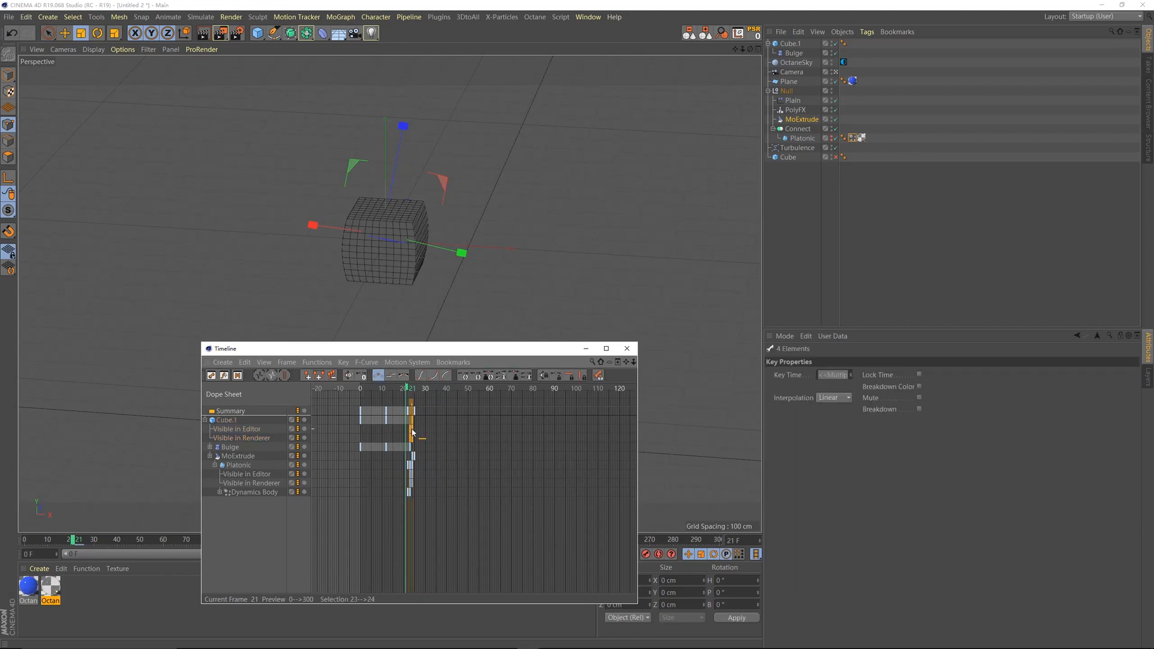
{"action": "left_click_drag", "start_coordinate": [402, 392], "coordinate": [435, 391]}
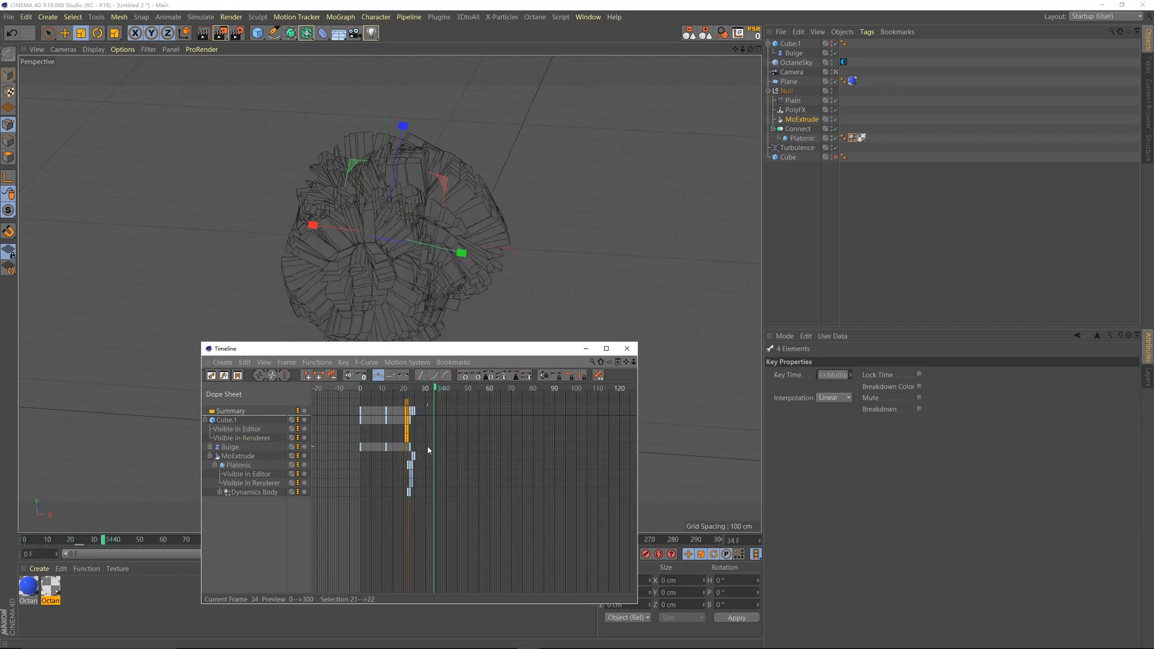
Shift the MoExtrude and Platonic keys to span frames 20–23 and play the animation from the start.
{"action": "left_click_drag", "start_coordinate": [406, 477], "coordinate": [424, 461]}
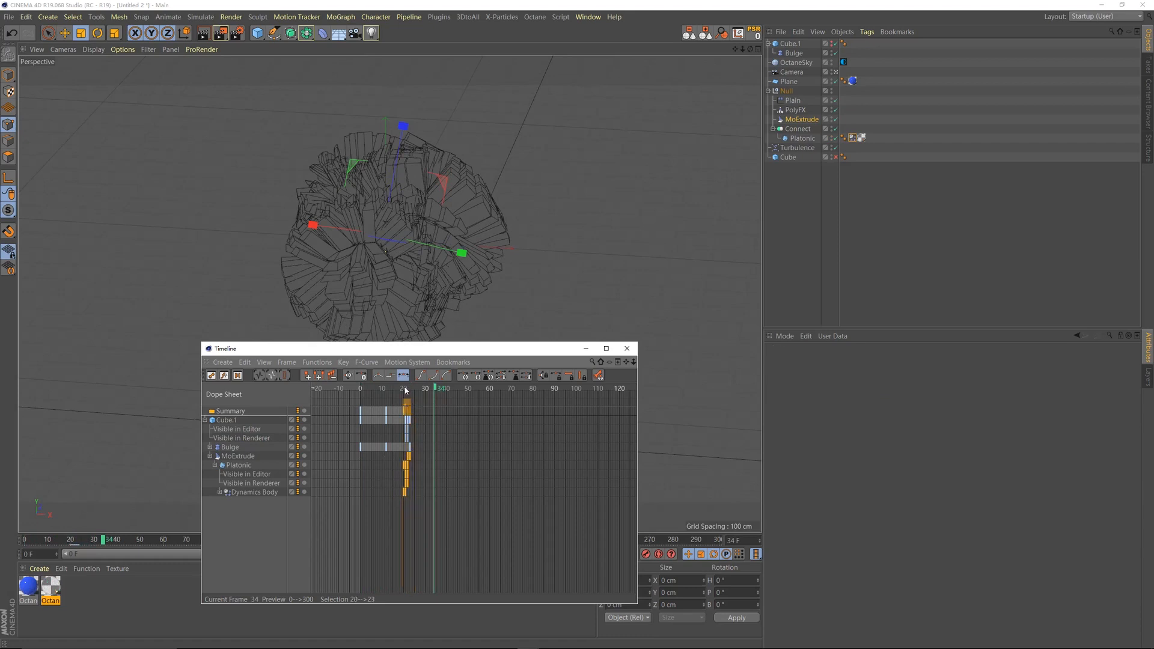
{"action": "left_click_drag", "start_coordinate": [404, 390], "coordinate": [291, 394]}
{"action": "key", "text": "F8"}
{"action": "left_click_drag", "start_coordinate": [397, 392], "coordinate": [349, 395]}
{"action": "key", "text": "F8"}
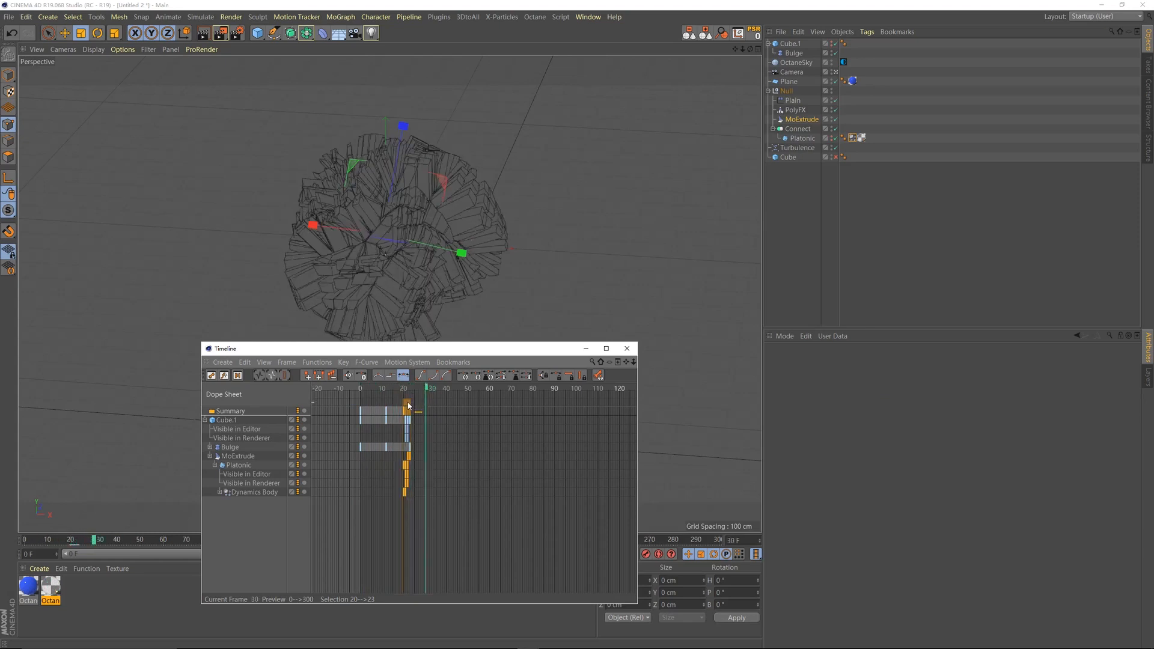
Shift the MoExtrude and Platonic keys one more frame earlier and replay the animation.
{"action": "key", "text": "F8"}
{"action": "left_click_drag", "start_coordinate": [397, 389], "coordinate": [344, 392]}
{"action": "key", "text": "F8"}
{"action": "key", "text": "F8"}
Try Cube.1's visibility keys on frames 20–21, replay the animation, and undo the shift.
{"action": "left_click_drag", "start_coordinate": [407, 434], "coordinate": [406, 431]}
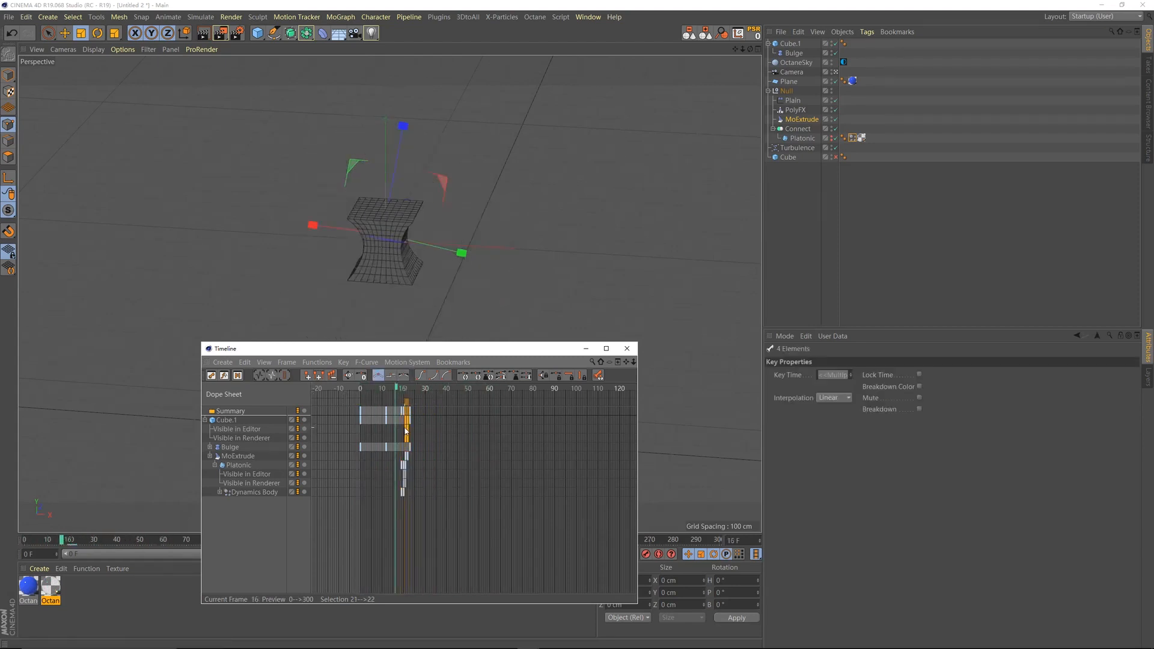
{"action": "left_click", "coordinate": [406, 428]}
{"action": "left_click_drag", "start_coordinate": [400, 433], "coordinate": [413, 441]}
{"action": "left_click_drag", "start_coordinate": [400, 389], "coordinate": [360, 391]}
{"action": "key", "text": "F8"}
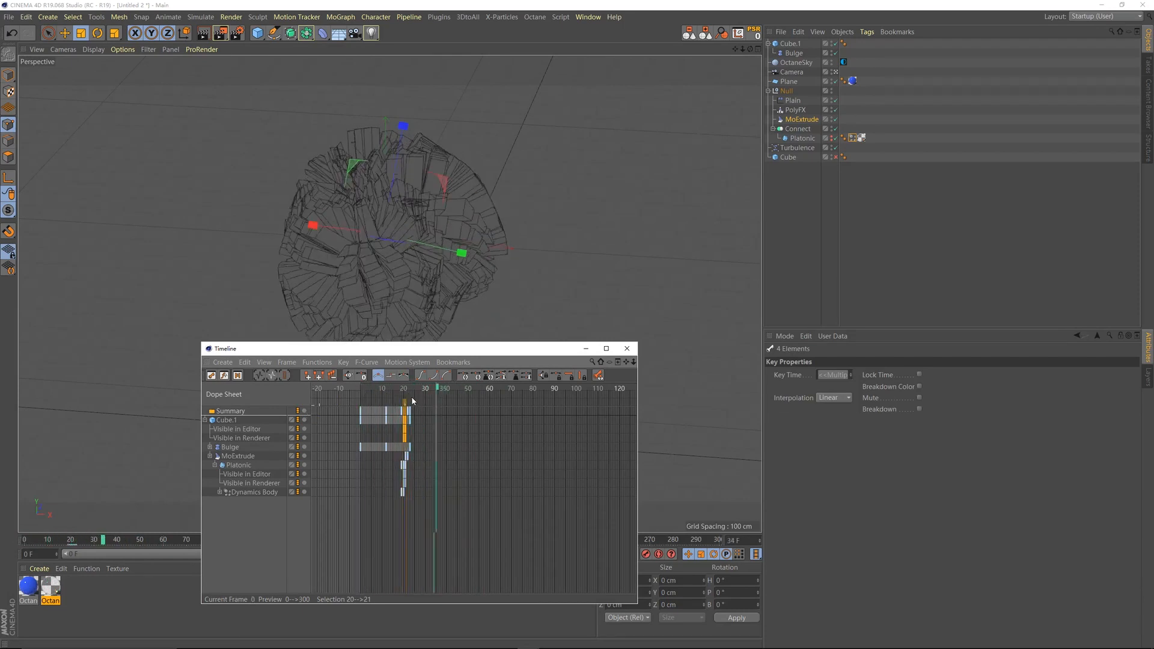
{"action": "key", "text": "F8"}
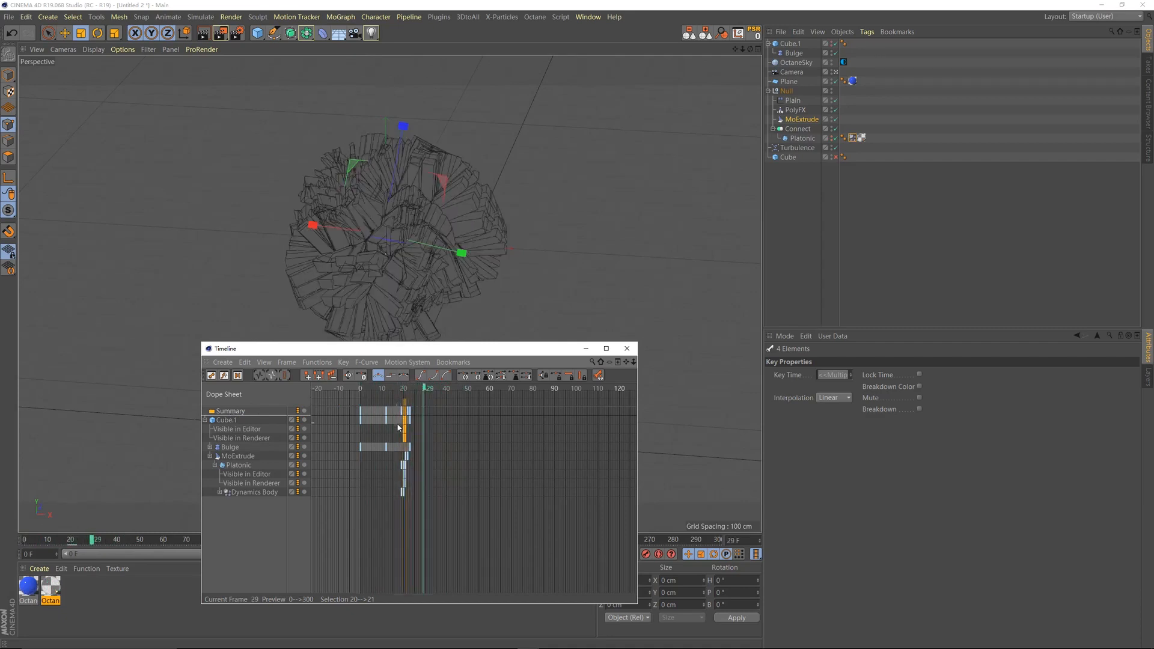
{"action": "key", "text": "ctrl+z"}
Replay the animation from a lower viewing angle, with the Timeline window moved off the sphere, to check the swap.
{"action": "key", "text": "F8"}
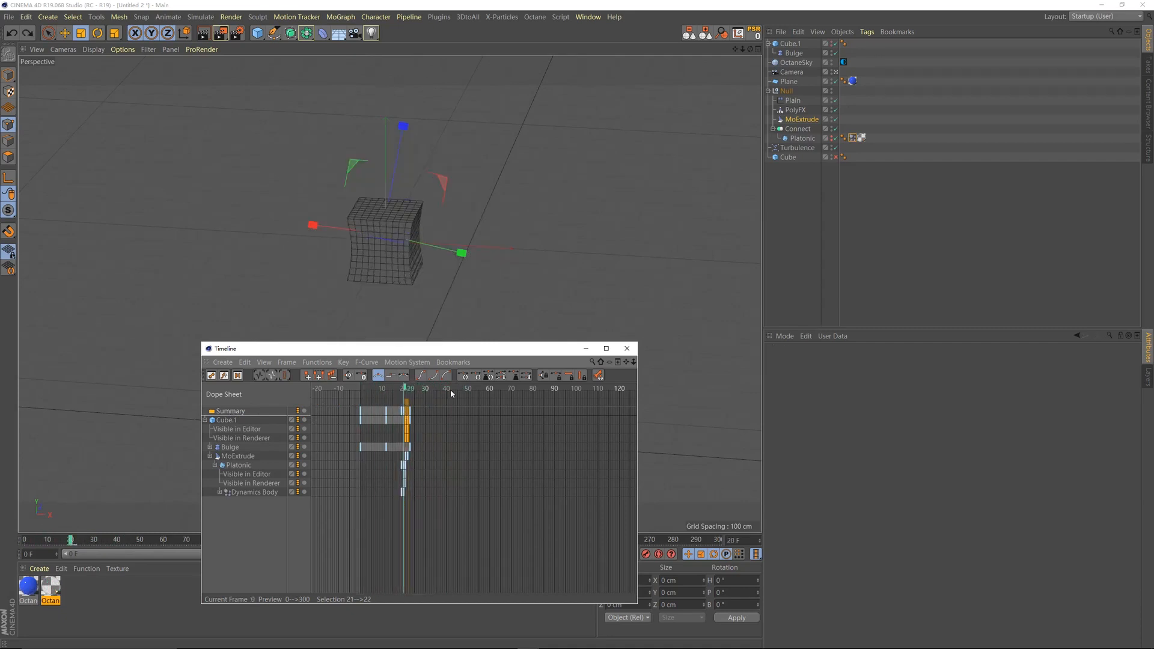
{"action": "left_click_drag", "start_coordinate": [391, 349], "coordinate": [747, 185]}
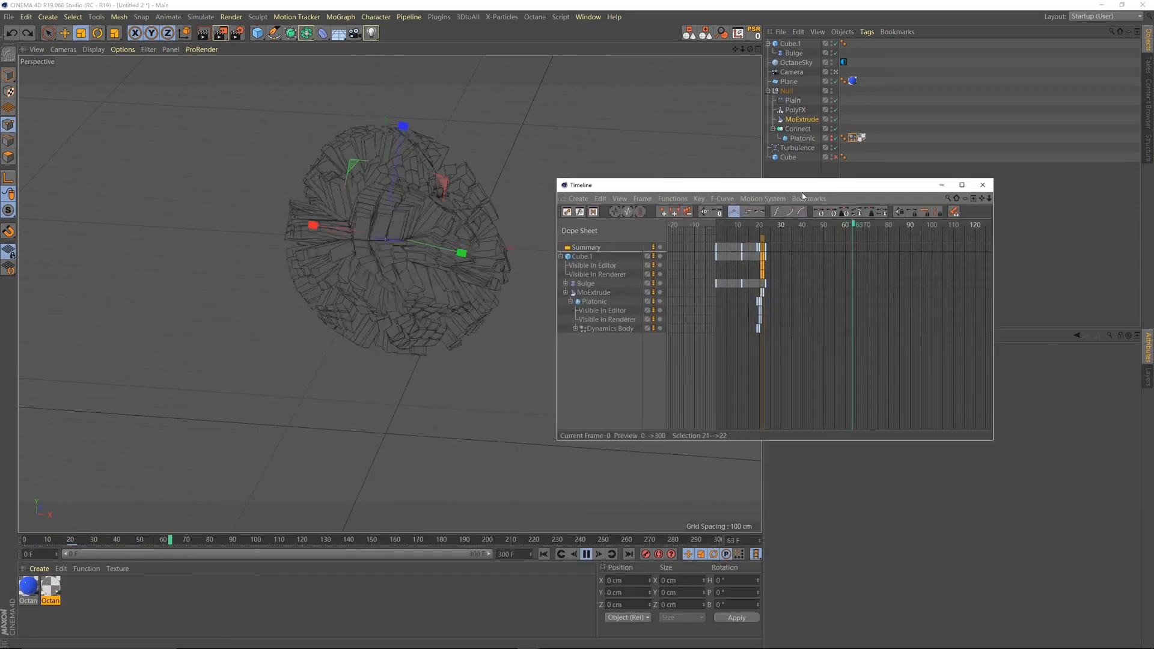
{"action": "left_click_drag", "start_coordinate": [412, 260], "coordinate": [384, 284], "text": "alt"}
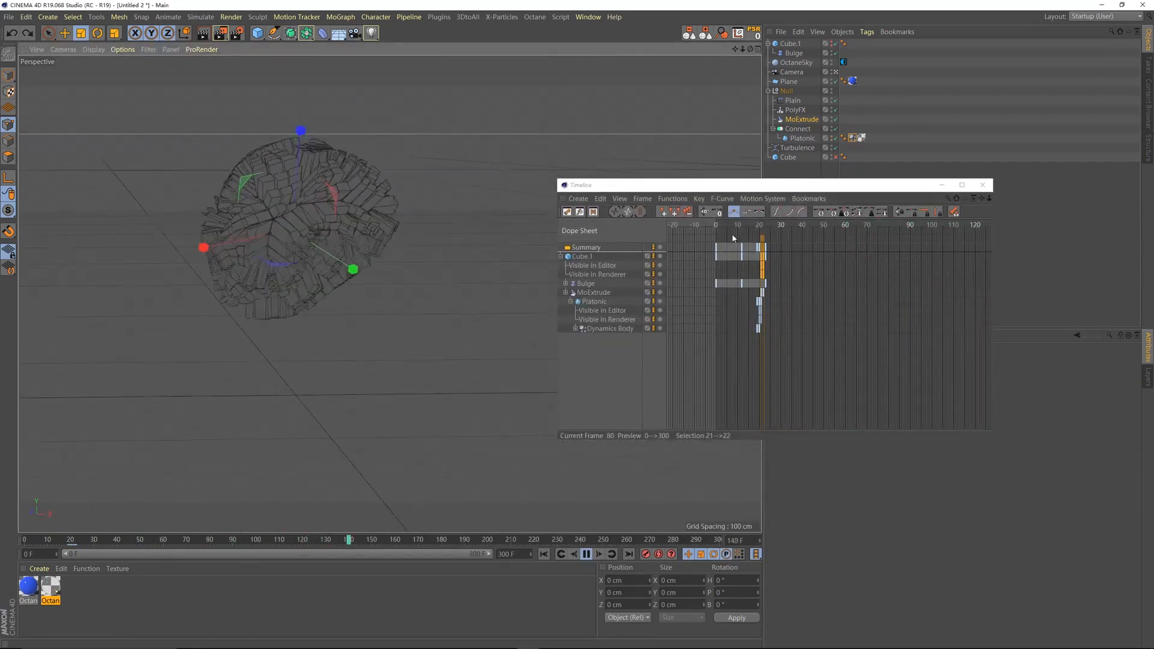
{"action": "left_click", "coordinate": [748, 226]}
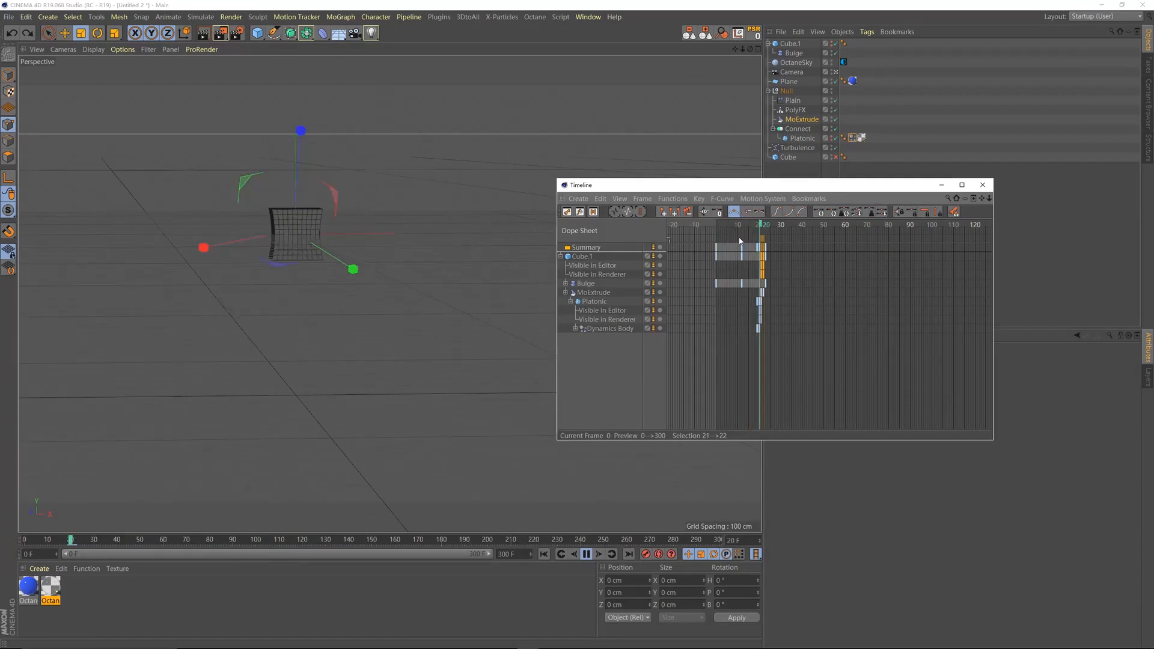
{"action": "left_click", "coordinate": [674, 239]}
{"action": "left_click", "coordinate": [674, 240]}
{"action": "key", "text": "F8"}
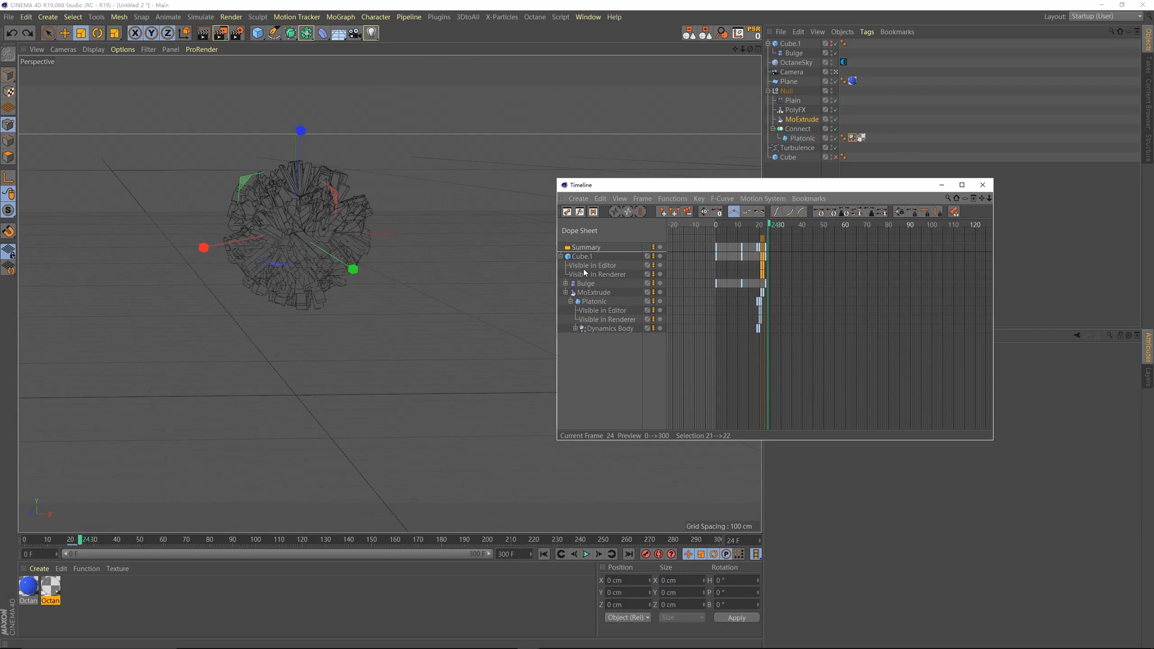
Make the tangent of the Bulge strength's final key vertical in the F-curve view to steepen the last rise.
{"action": "left_click", "coordinate": [577, 259]}
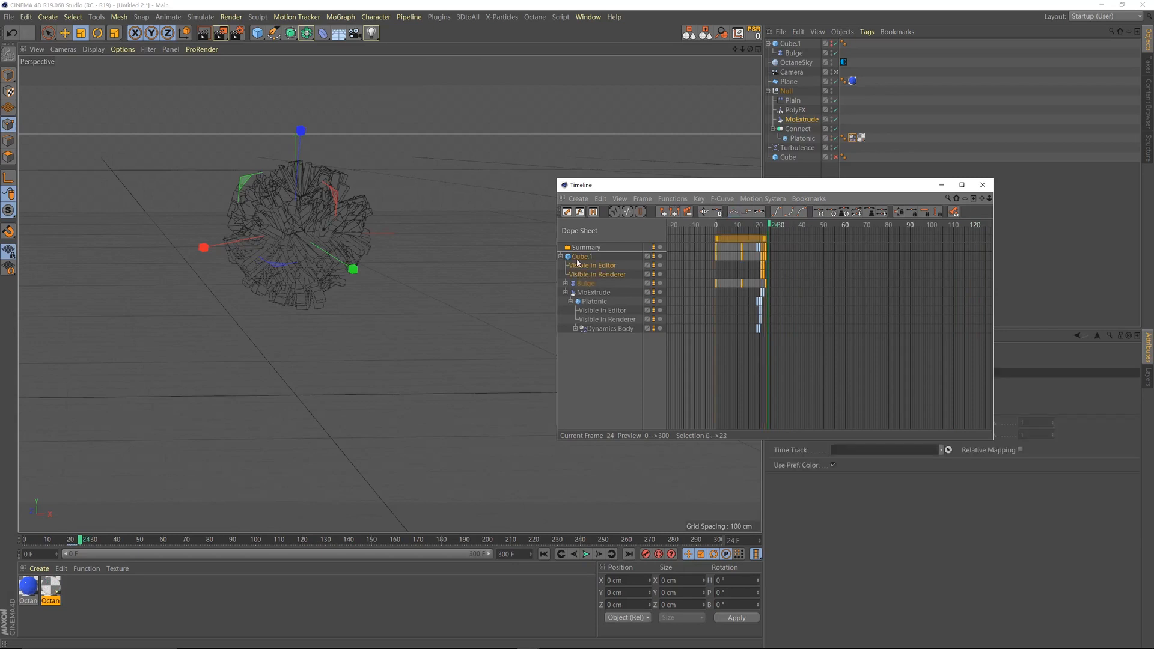
{"action": "left_click", "coordinate": [609, 212]}
{"action": "left_click", "coordinate": [754, 278]}
{"action": "left_click_drag", "start_coordinate": [758, 255], "coordinate": [769, 291]}
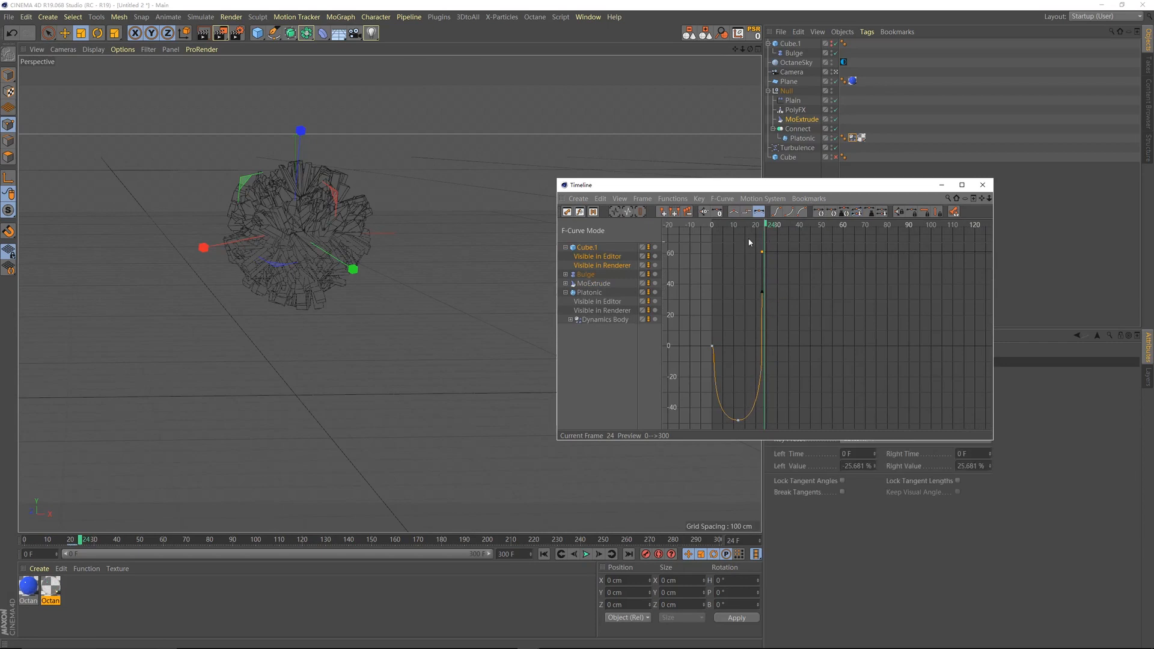
Replay the animation from the start to check the steepened final rise of the bulge.
{"action": "left_click", "coordinate": [702, 233]}
{"action": "key", "text": "F8"}
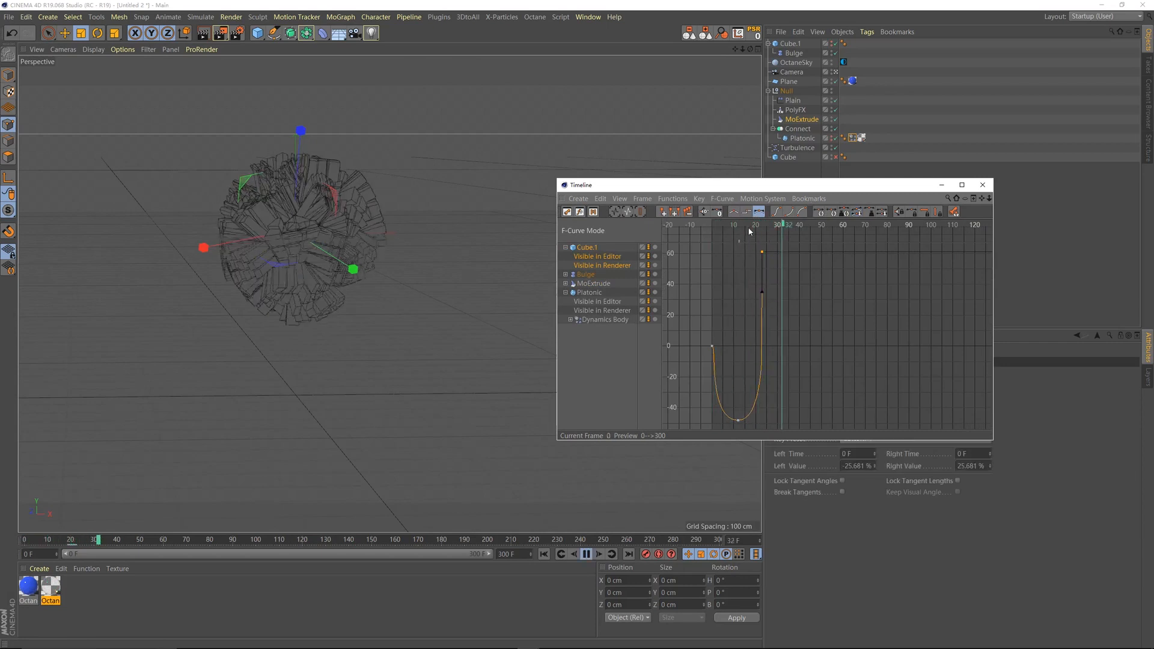
{"action": "left_click", "coordinate": [749, 225]}
{"action": "left_click", "coordinate": [715, 225]}
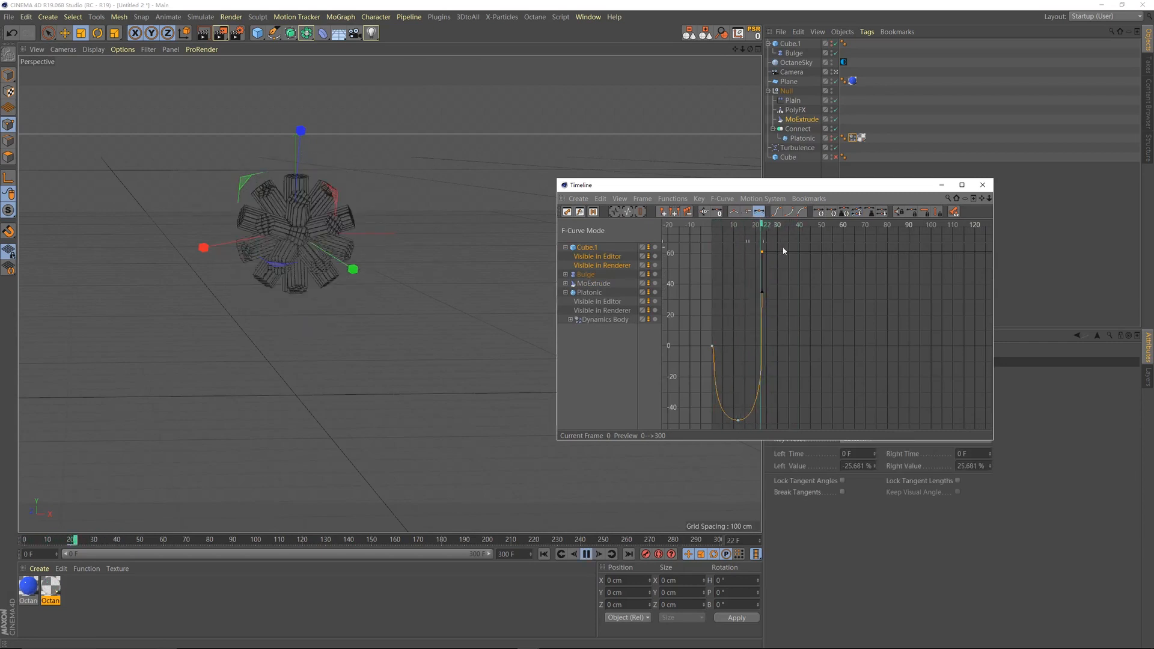
Try the Bulge strength's final key at about frame 25 and replay the animation.
{"action": "left_click_drag", "start_coordinate": [747, 225], "coordinate": [762, 253]}
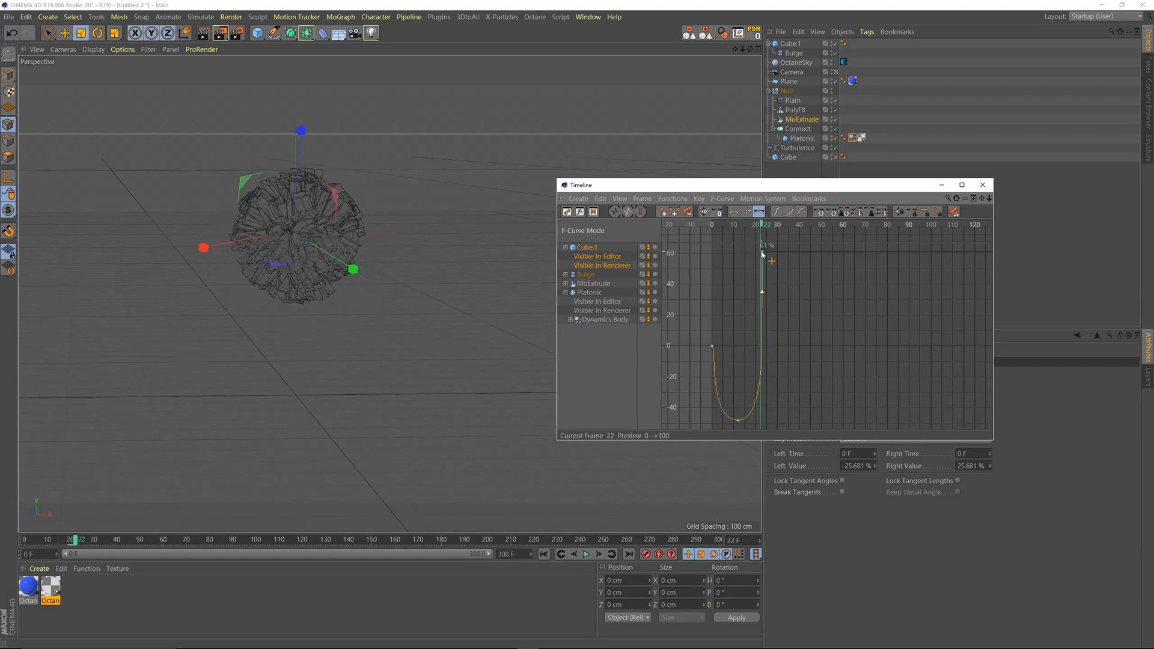
{"action": "key", "text": "shift+f"}
{"action": "key", "text": "F8"}
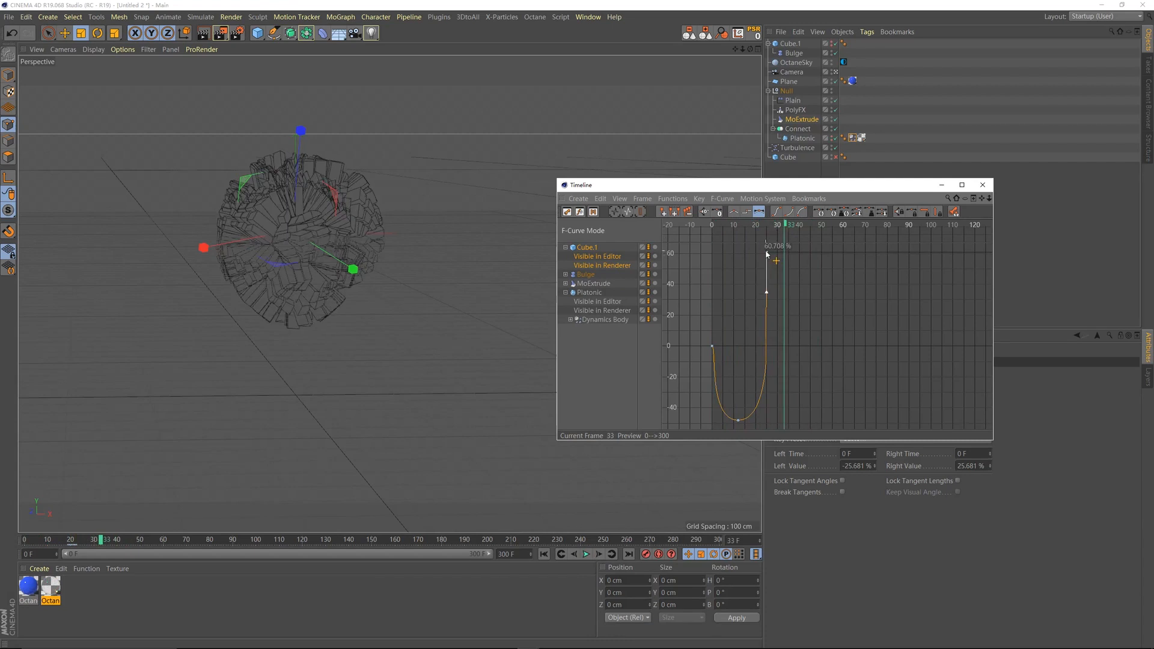
Shift the Bulge strength's final key to about frame 21 and replay the animation several times.
{"action": "left_click_drag", "start_coordinate": [766, 253], "coordinate": [756, 252]}
{"action": "key", "text": "shift+f"}
{"action": "key", "text": "F8"}
{"action": "key", "text": "shift+f"}
{"action": "key", "text": "F8"}
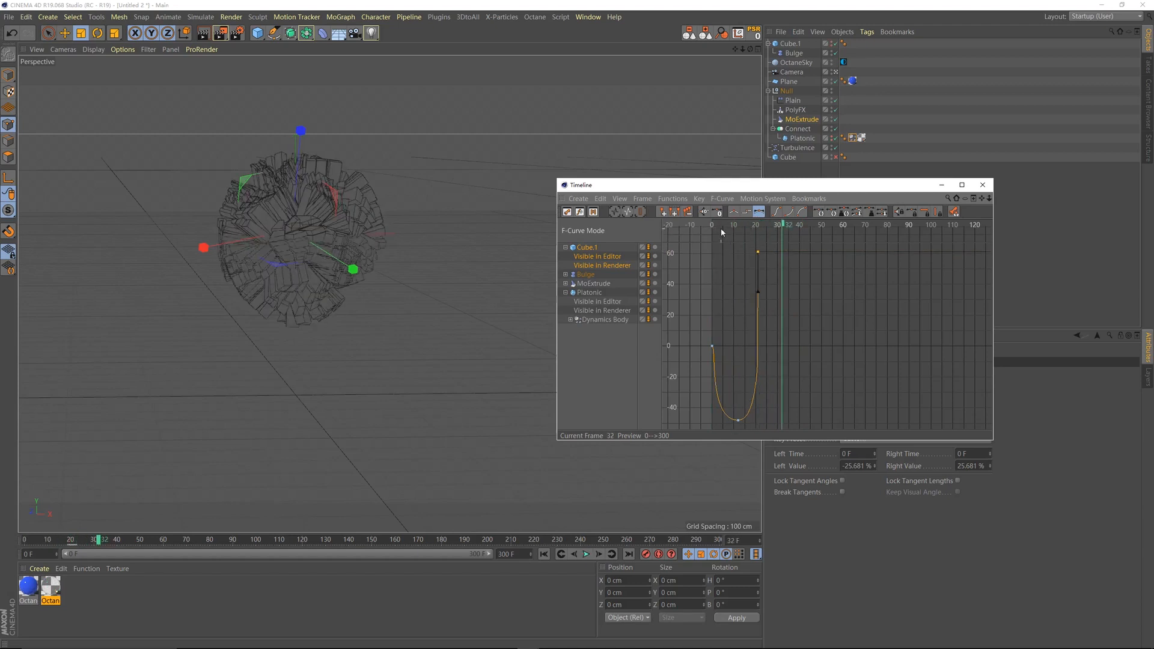
{"action": "key", "text": "shift+f"}
{"action": "key", "text": "F8"}
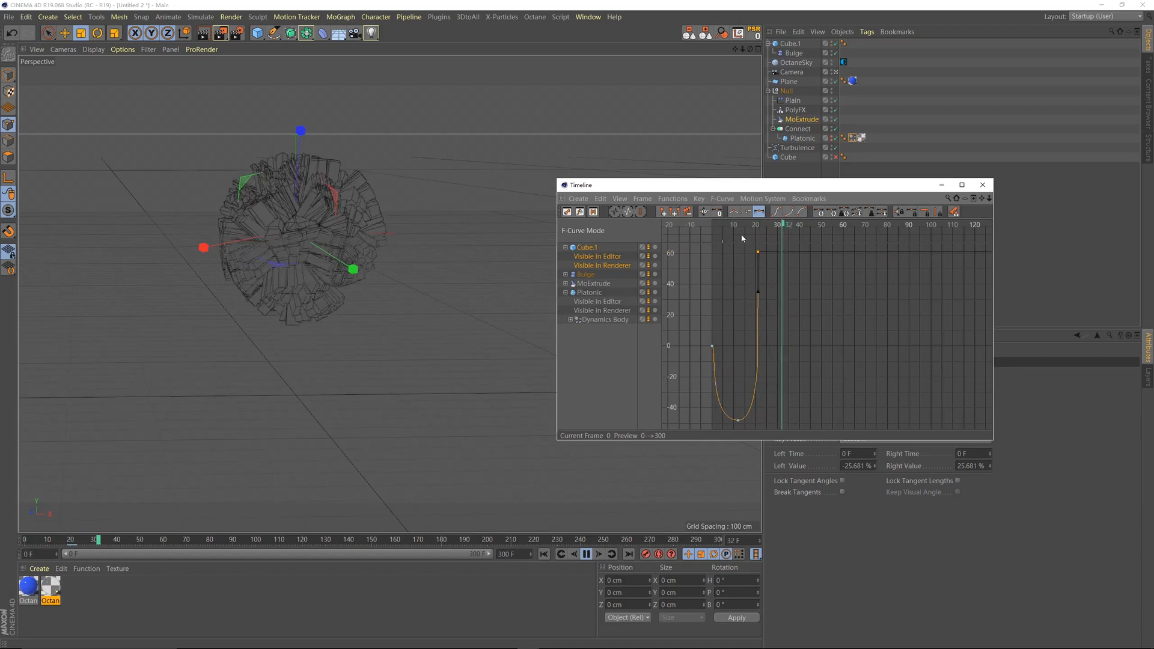
{"action": "key", "text": "shift+f"}
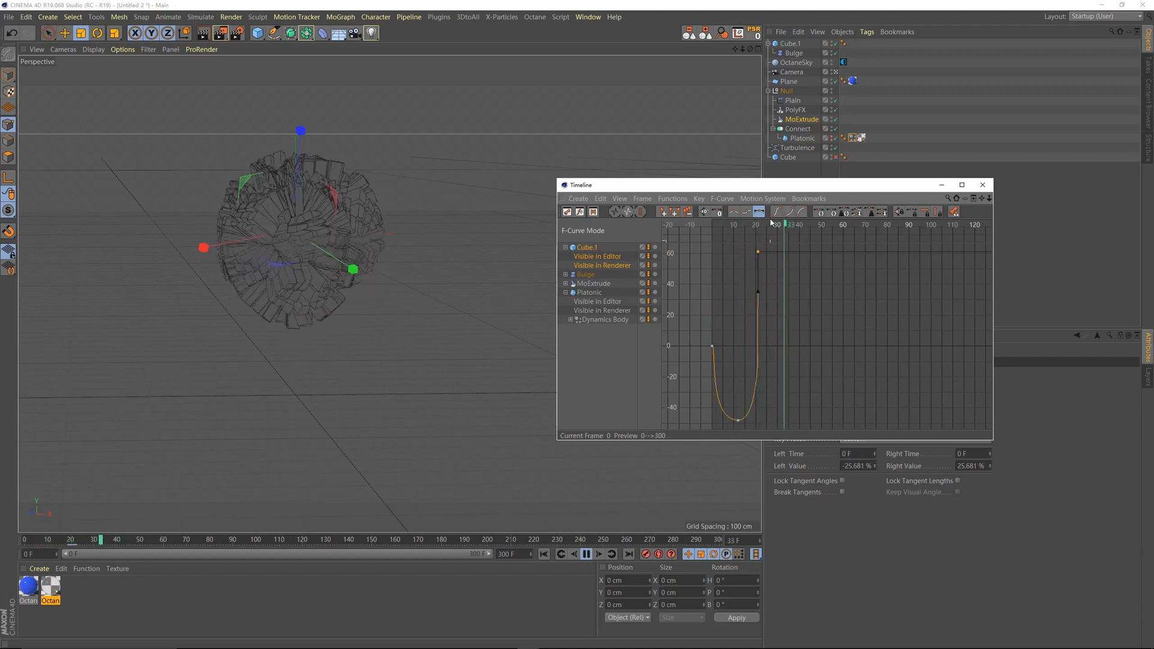
{"action": "key", "text": "shift+f"}
{"action": "key", "text": "shift+f"}
Add a Vibrate tag to Cube.1 with only rotation enabled at 2° amplitude on all axes, and play the animation with the Timeline minimized.
{"action": "left_click_drag", "start_coordinate": [746, 231], "coordinate": [666, 238]}
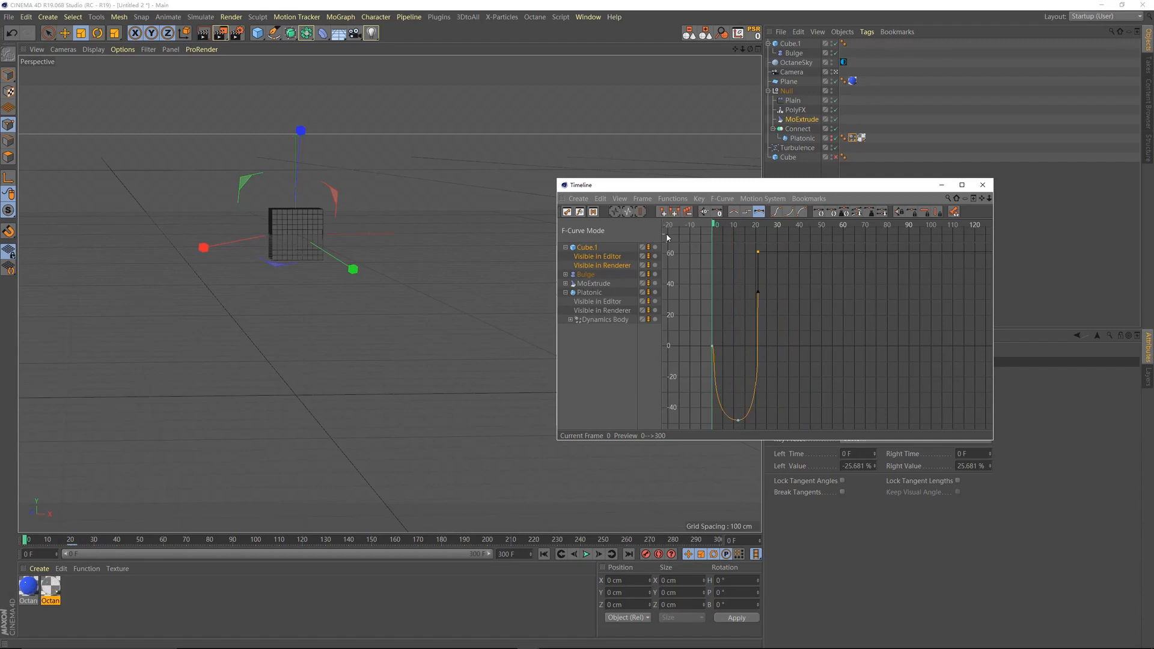
{"action": "left_click_drag", "start_coordinate": [710, 188], "coordinate": [444, 325]}
{"action": "left_click", "coordinate": [786, 43]}
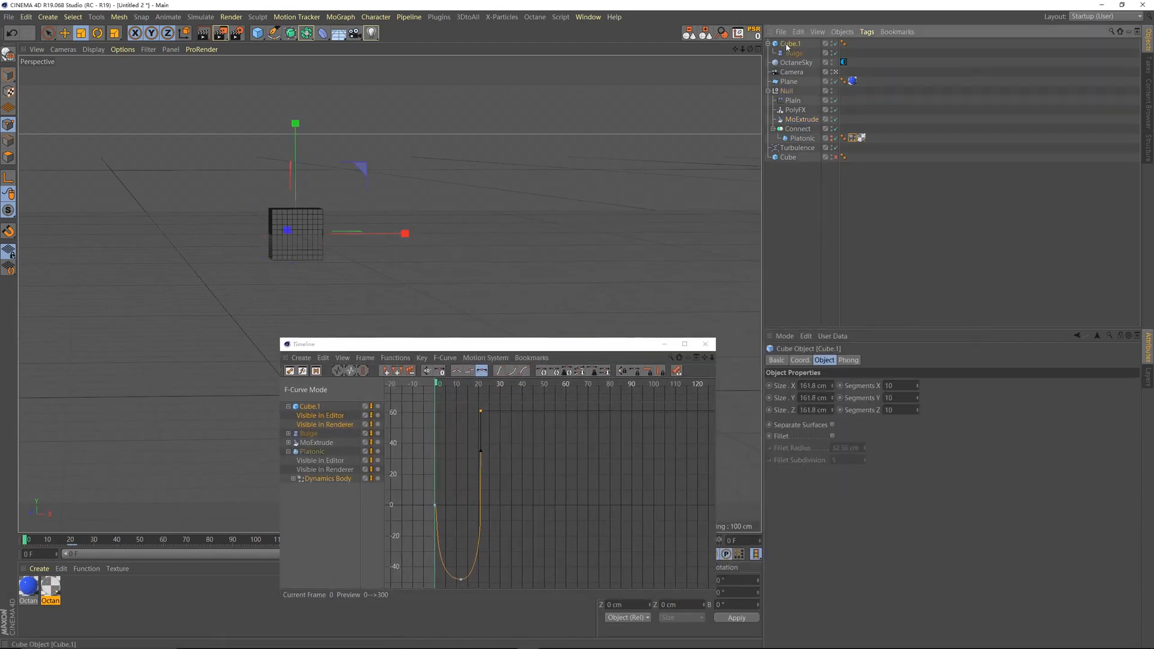
{"action": "right_click", "coordinate": [785, 43]}
{"action": "mouse_move", "coordinate": [902, 51]}
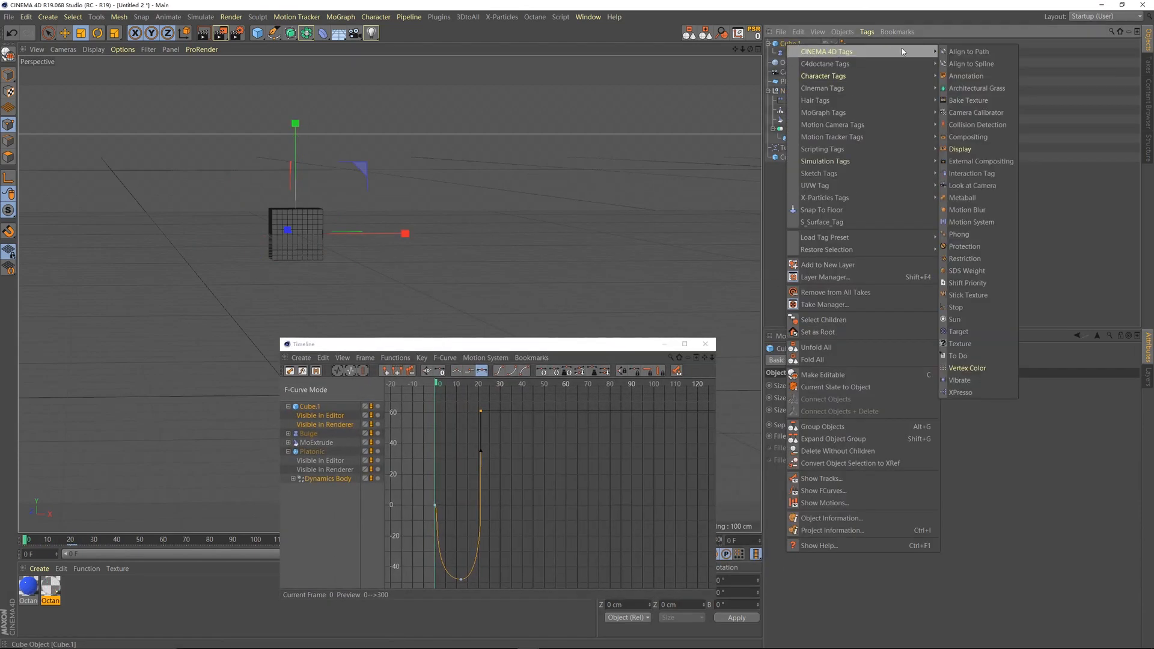
{"action": "left_click", "coordinate": [958, 380]}
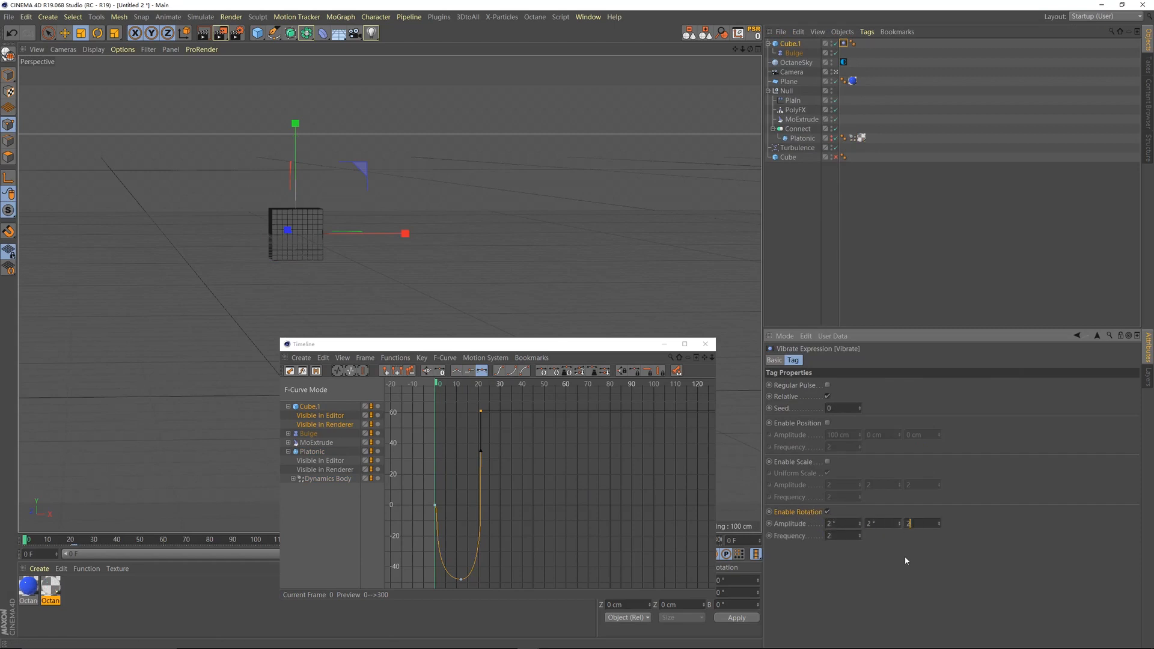
{"action": "left_click", "coordinate": [671, 347]}
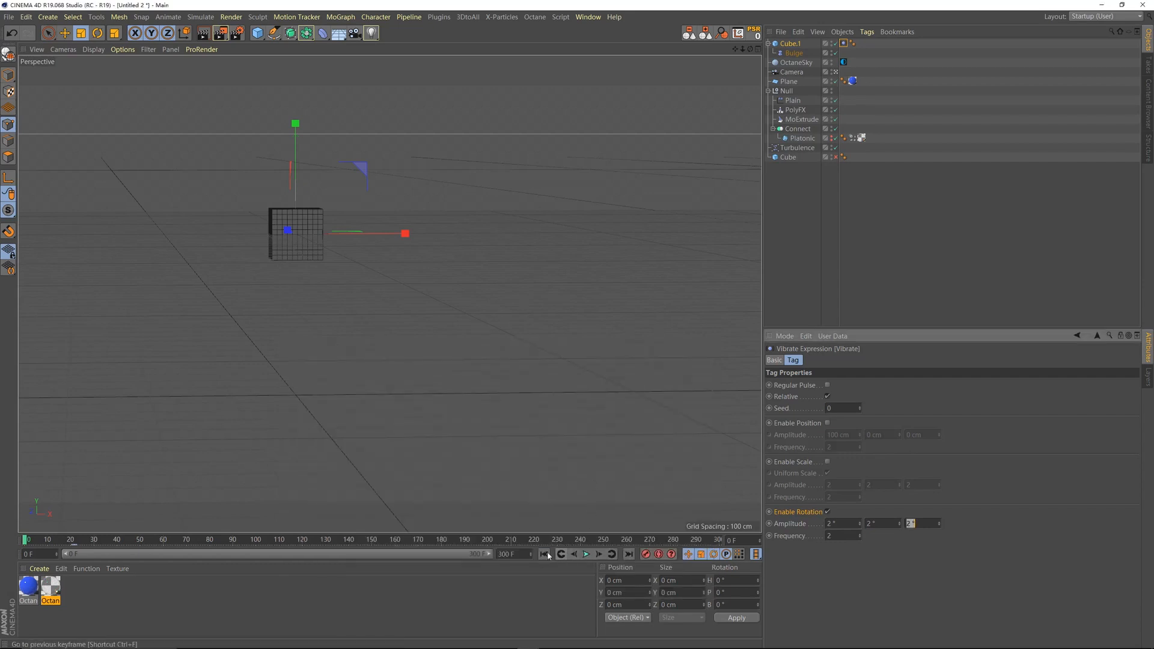
{"action": "left_click", "coordinate": [586, 554]}
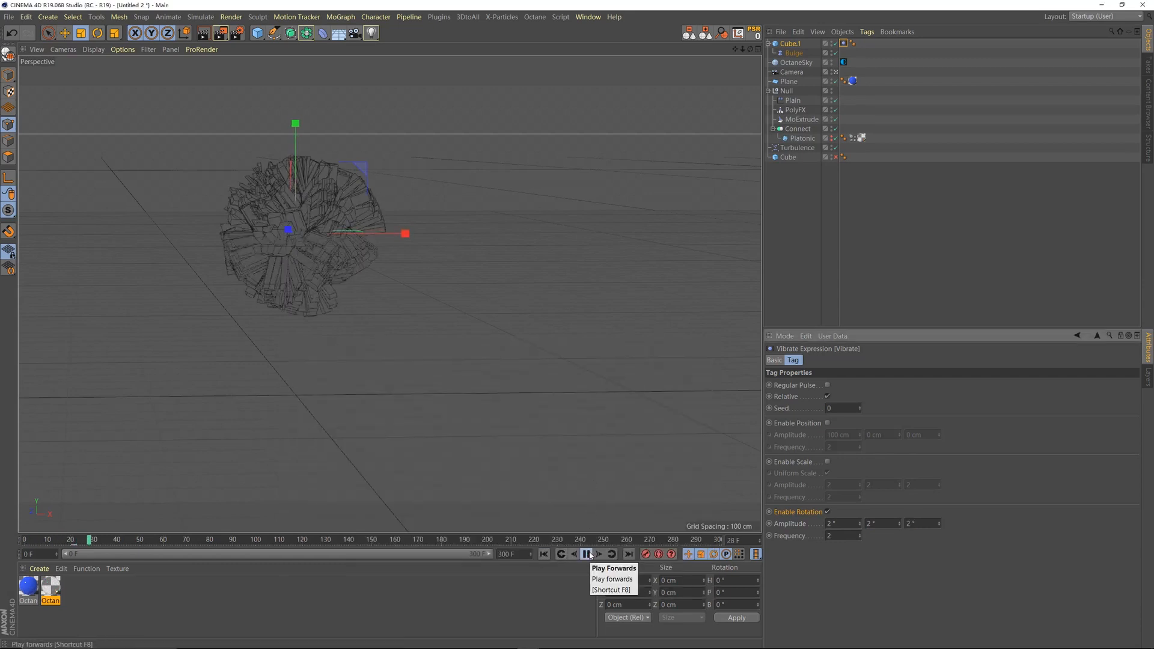
Set the Vibrate rotation amplitude to 3° on all axes and the frequency to 10, and replay the animation.
{"action": "left_click", "coordinate": [544, 554]}
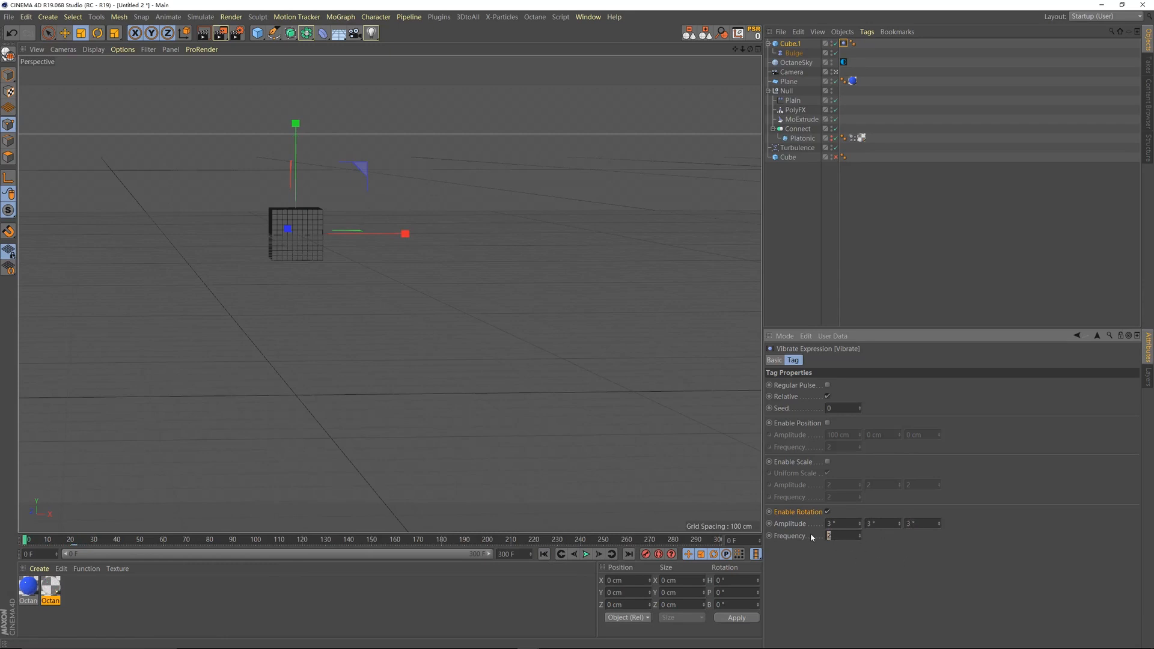
{"action": "left_click", "coordinate": [588, 554]}
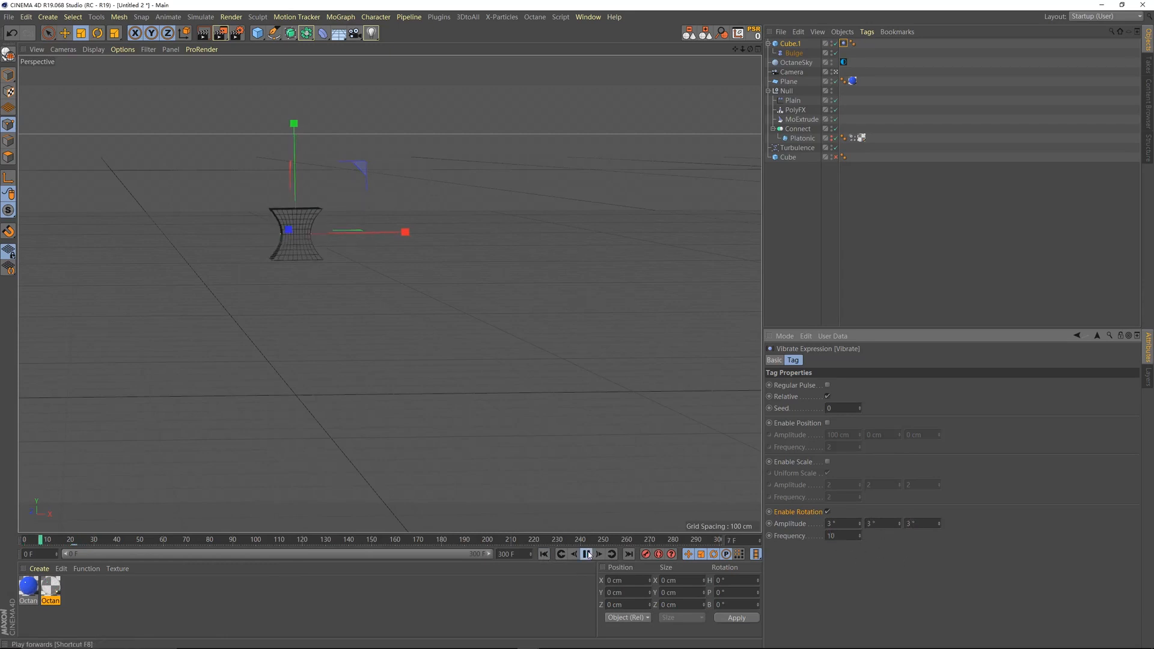
{"action": "left_click", "coordinate": [546, 554]}
{"action": "left_click", "coordinate": [546, 555]}
{"action": "left_click", "coordinate": [936, 232]}
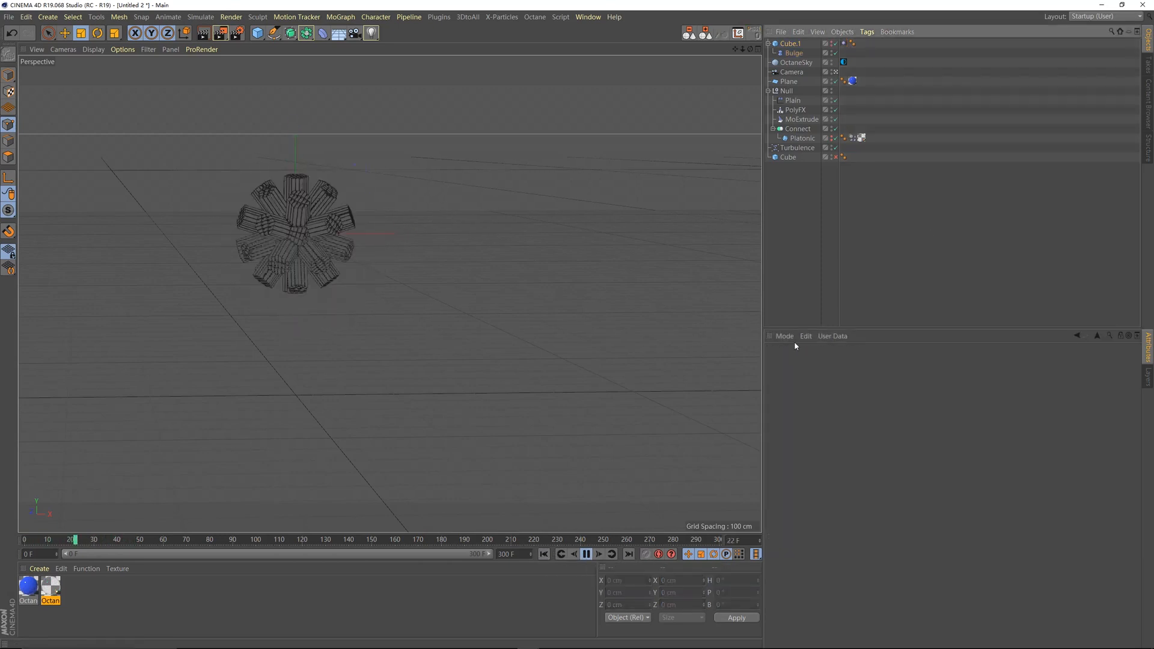
{"action": "left_click", "coordinate": [545, 555]}
{"action": "left_click", "coordinate": [543, 555]}
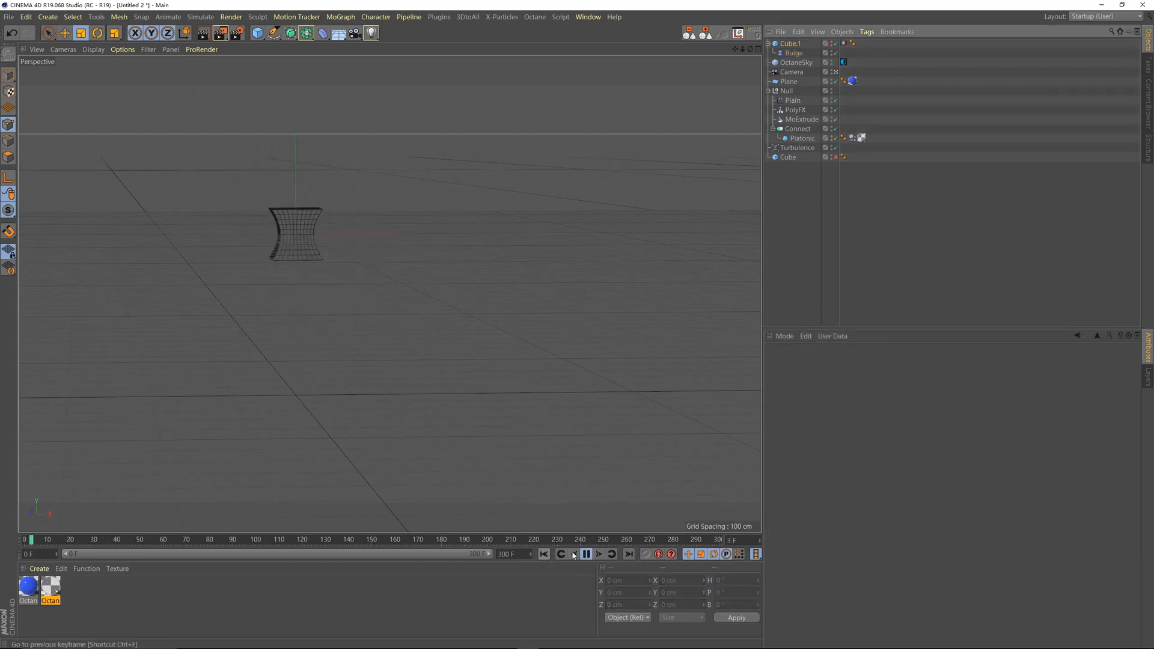
{"action": "left_click", "coordinate": [590, 554]}
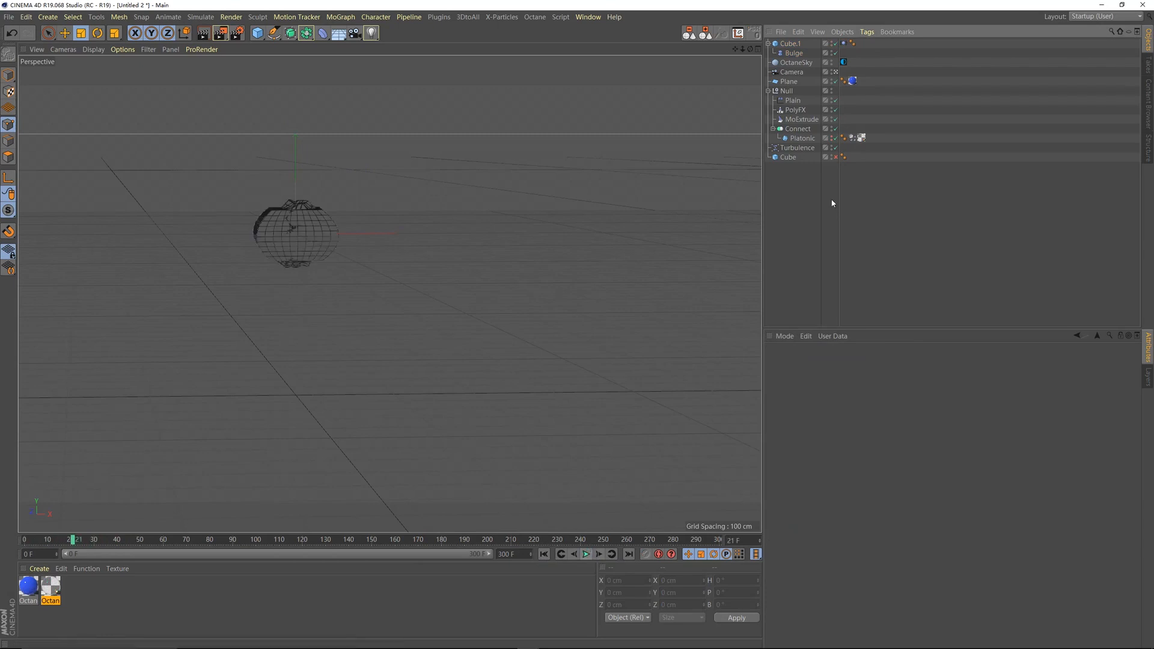
Try a Vibrate rotation frequency of 20 on Cube.1 and replay the animation.
{"action": "left_click", "coordinate": [844, 44]}
{"action": "left_click_drag", "start_coordinate": [838, 536], "coordinate": [785, 536]}
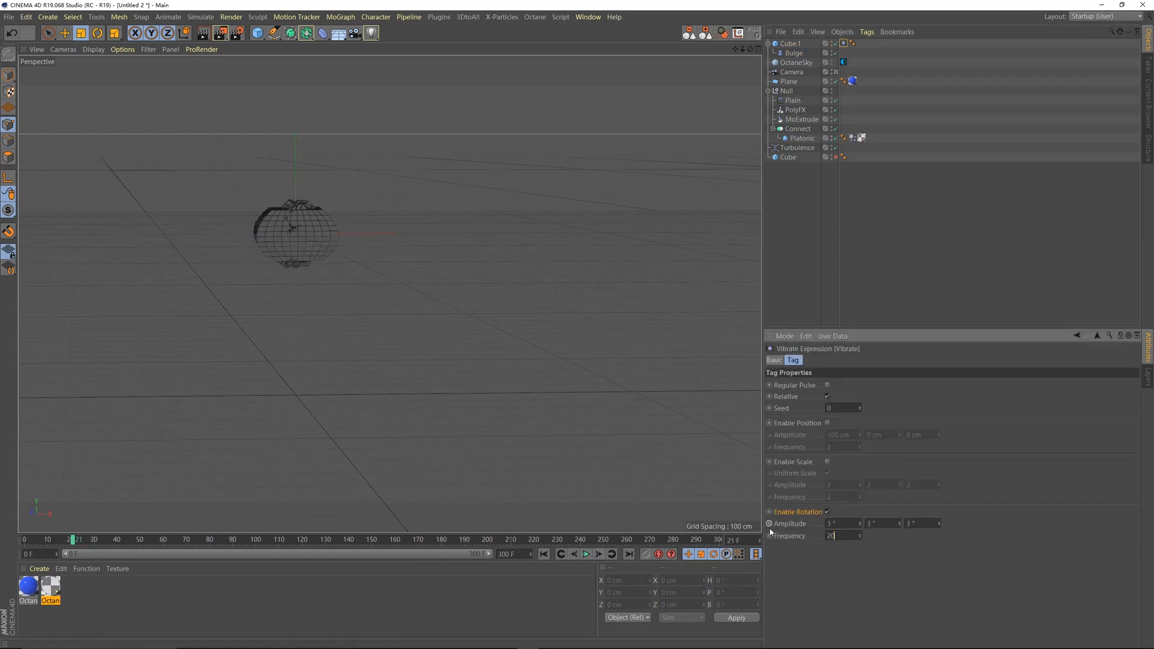
{"action": "left_click", "coordinate": [543, 555]}
{"action": "left_click", "coordinate": [586, 555]}
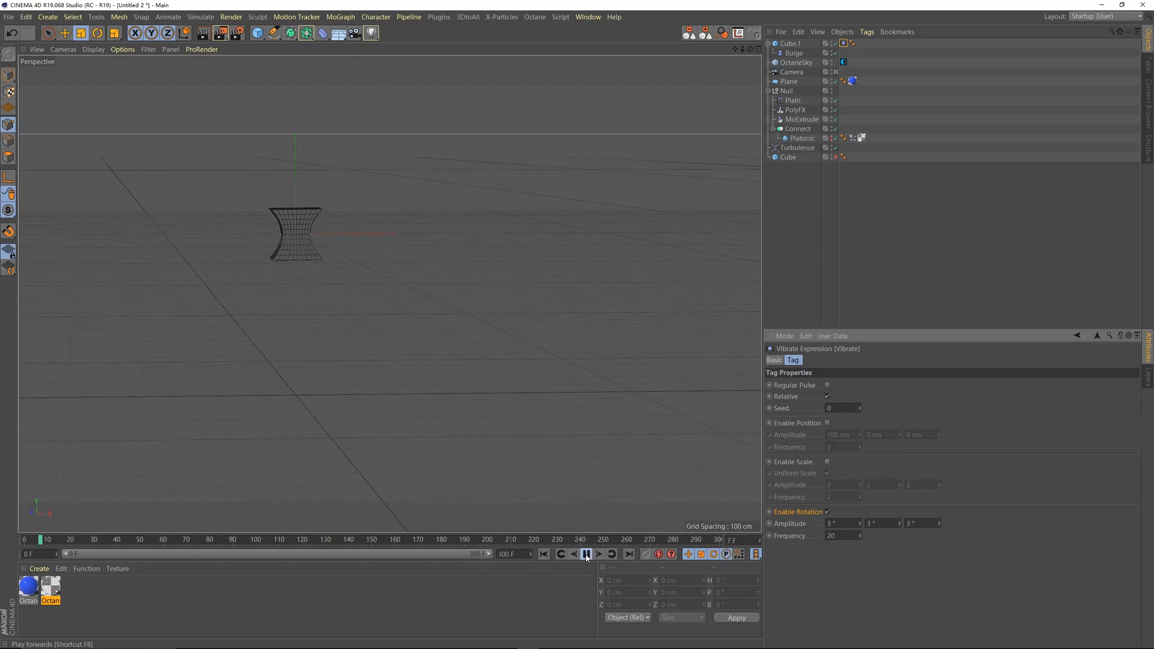
{"action": "left_click", "coordinate": [586, 554]}
Set the Vibrate rotation amplitude to 5° on all axes and replay the cube's shaking.
{"action": "left_click", "coordinate": [544, 554]}
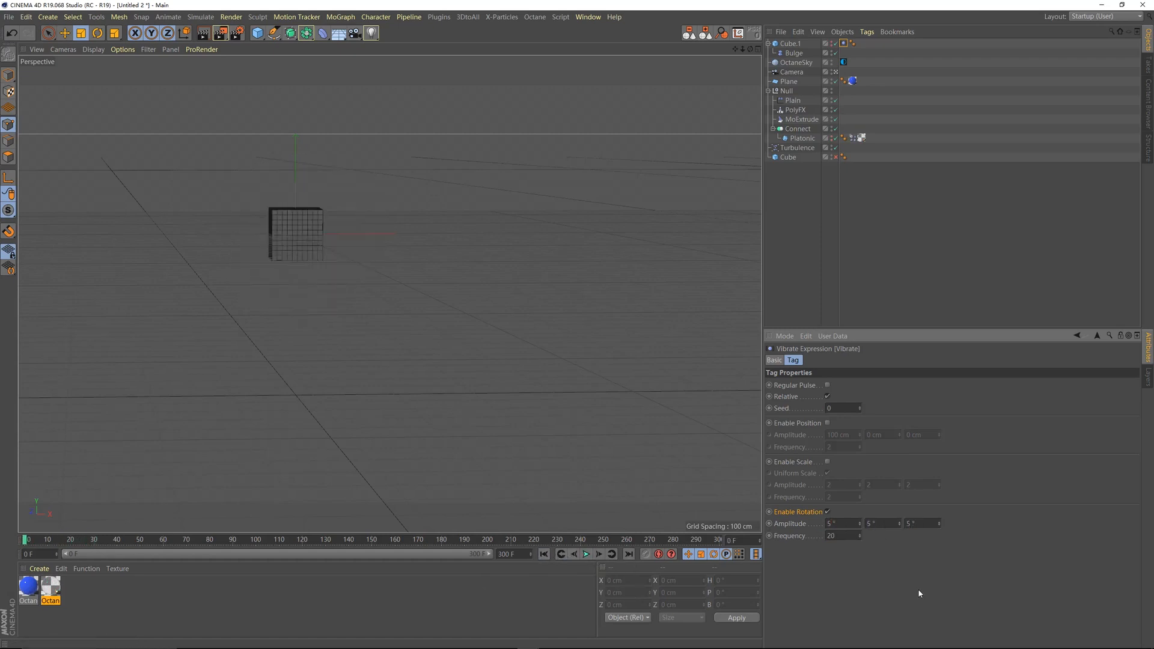
{"action": "left_click", "coordinate": [583, 554]}
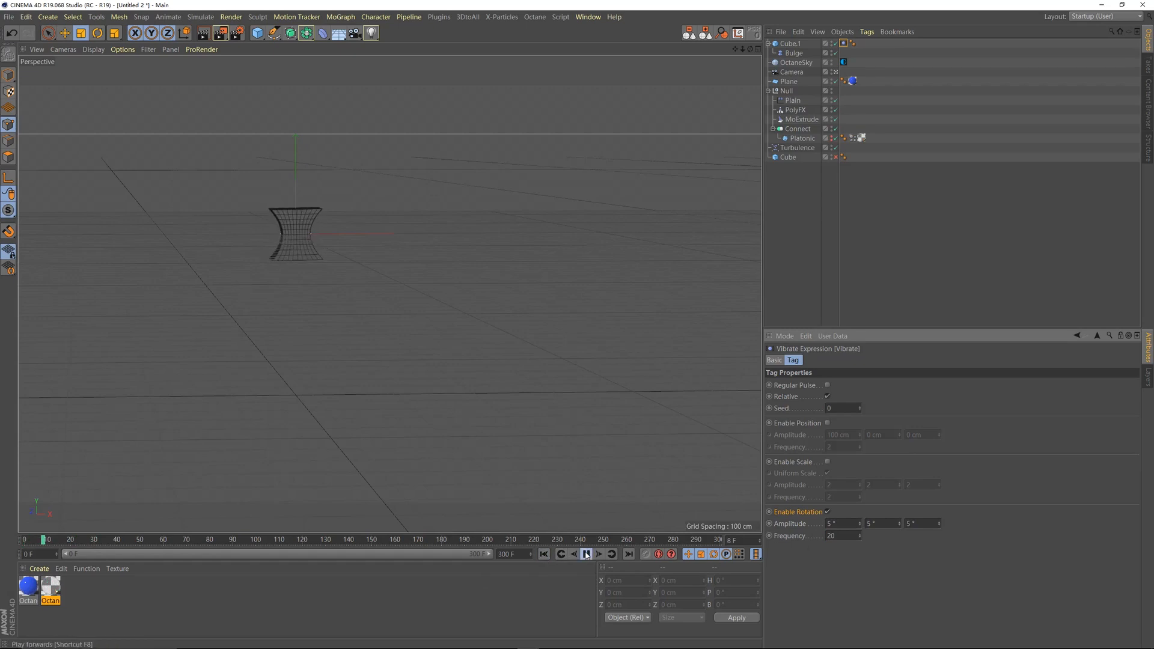
{"action": "left_click", "coordinate": [544, 555]}
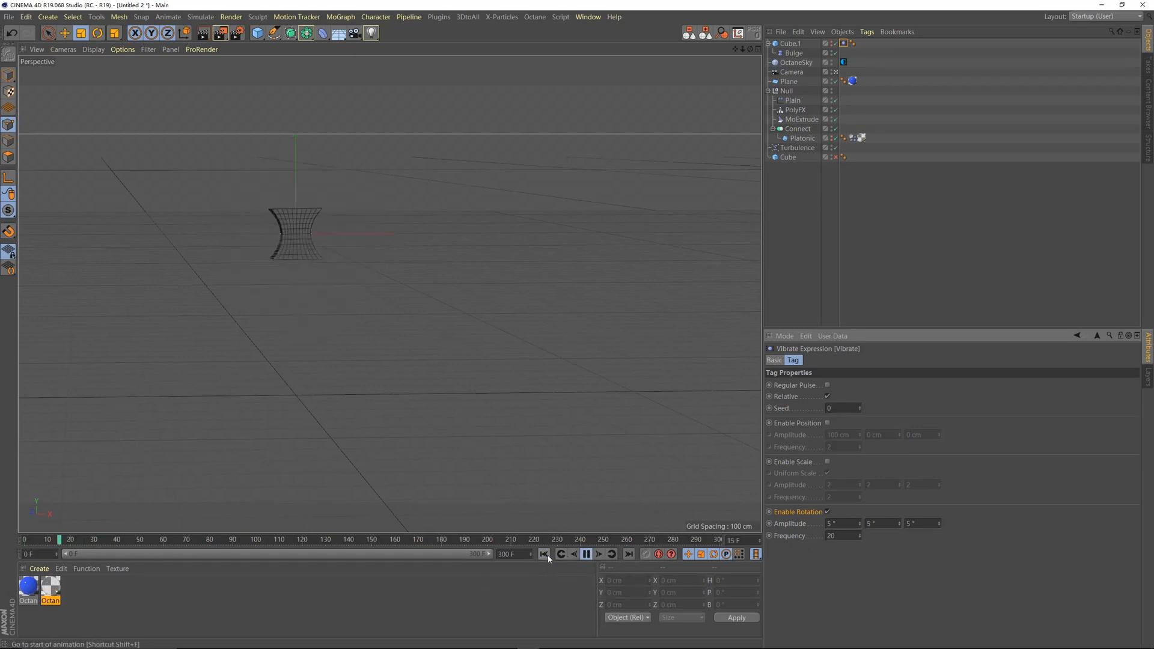
{"action": "left_click", "coordinate": [586, 554]}
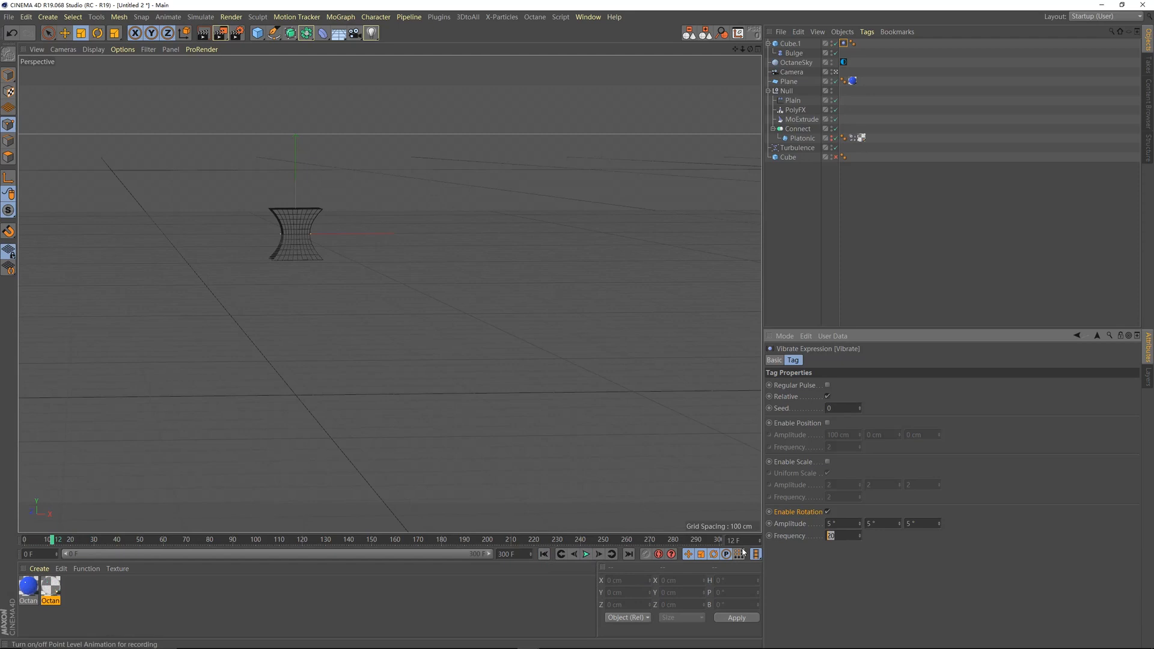
Set the Vibrate rotation frequency to 10 and replay the animation from the start.
{"action": "left_click", "coordinate": [586, 554]}
{"action": "left_click", "coordinate": [586, 555]}
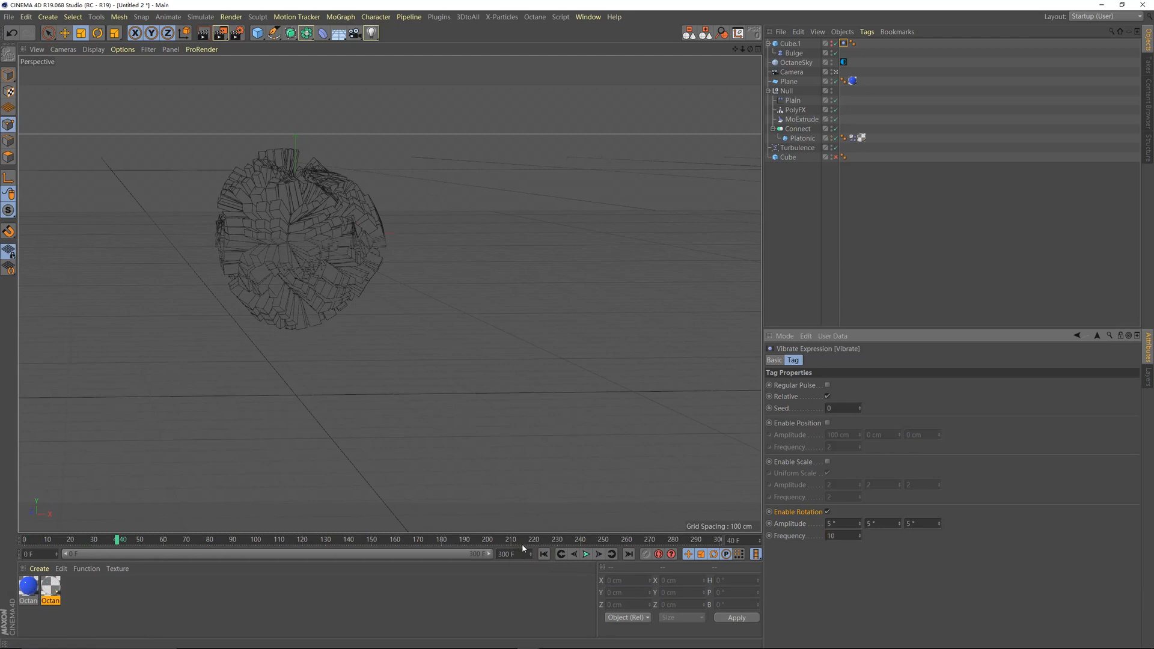
{"action": "left_click", "coordinate": [544, 554]}
{"action": "left_click", "coordinate": [587, 554]}
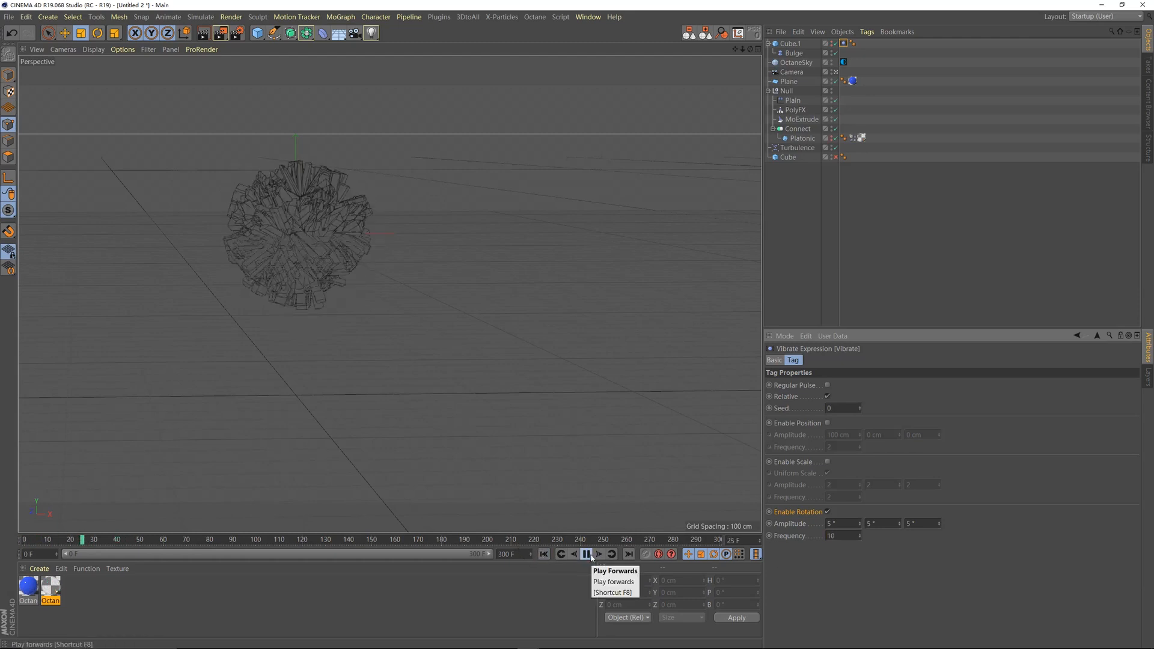
View the sphere from different angles during playback, and replay the cube-to-sphere swap from the first frame.
{"action": "middle_click_drag", "start_coordinate": [250, 242], "coordinate": [340, 300], "text": "alt"}
{"action": "mouse_move", "coordinate": [389, 276]}
{"action": "left_mouse_down", "text": "alt"}
{"action": "mouse_move", "coordinate": [369, 272]}
{"action": "mouse_move", "coordinate": [389, 276]}
{"action": "left_mouse_up", "text": "alt"}
{"action": "middle_click_drag", "start_coordinate": [357, 261], "coordinate": [376, 287], "text": "alt"}
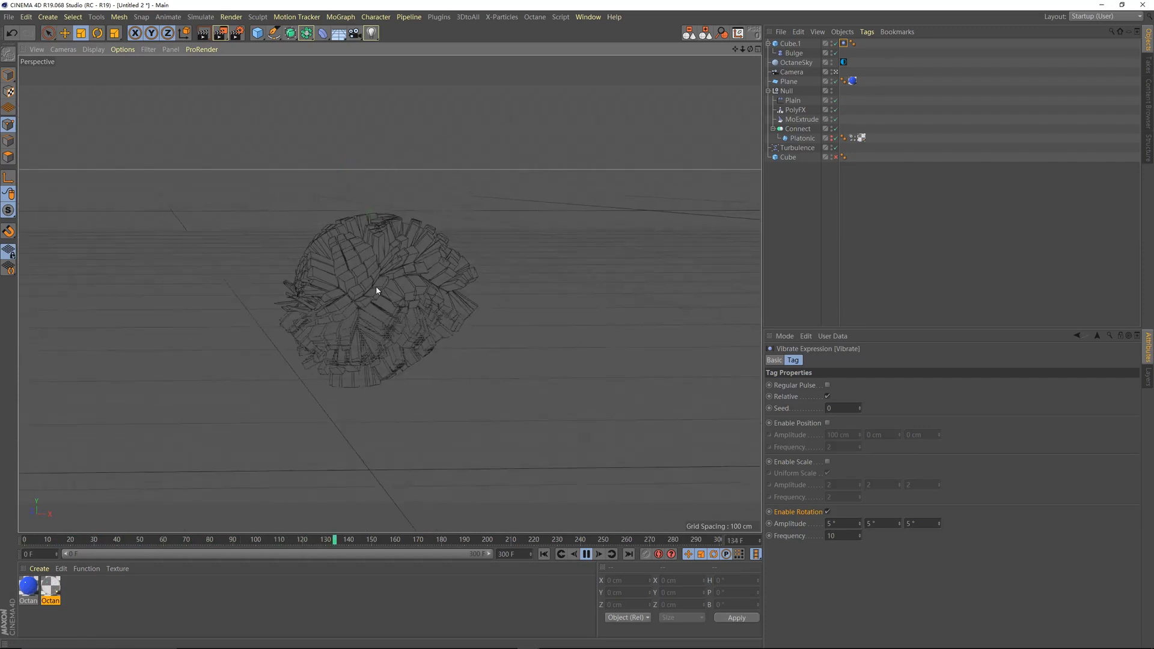
{"action": "left_click_drag", "start_coordinate": [365, 308], "coordinate": [351, 309], "text": "alt"}
{"action": "middle_click_drag", "start_coordinate": [229, 320], "coordinate": [328, 337], "text": "alt"}
{"action": "left_click", "coordinate": [587, 554]}
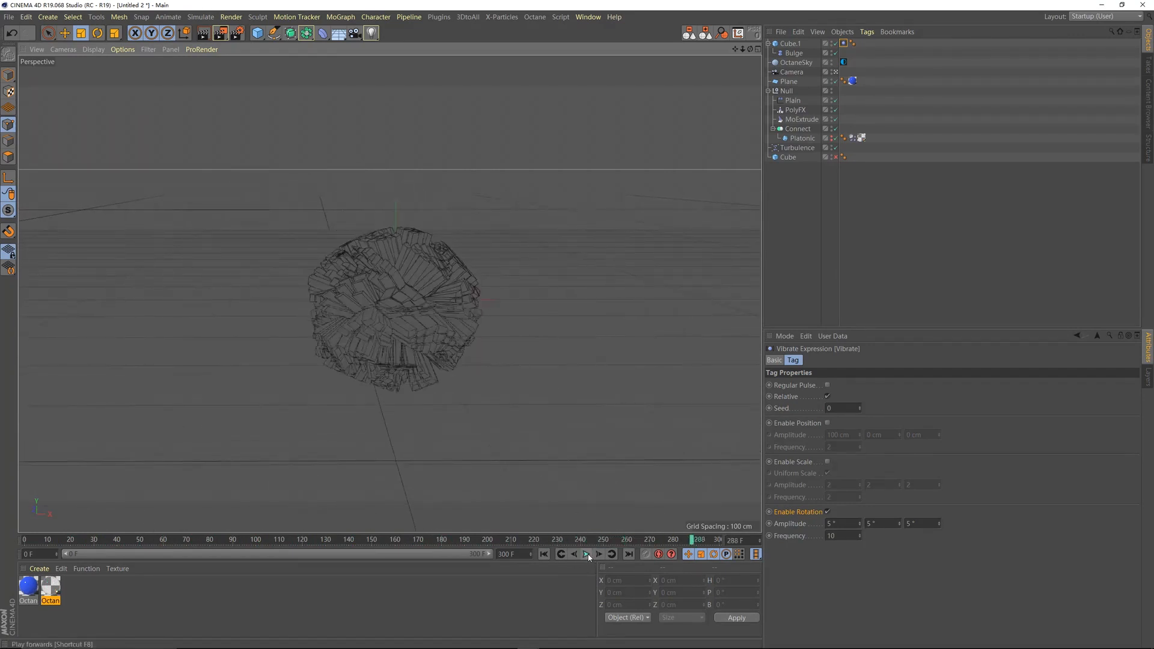
{"action": "left_click", "coordinate": [544, 554]}
{"action": "key", "text": "F8"}
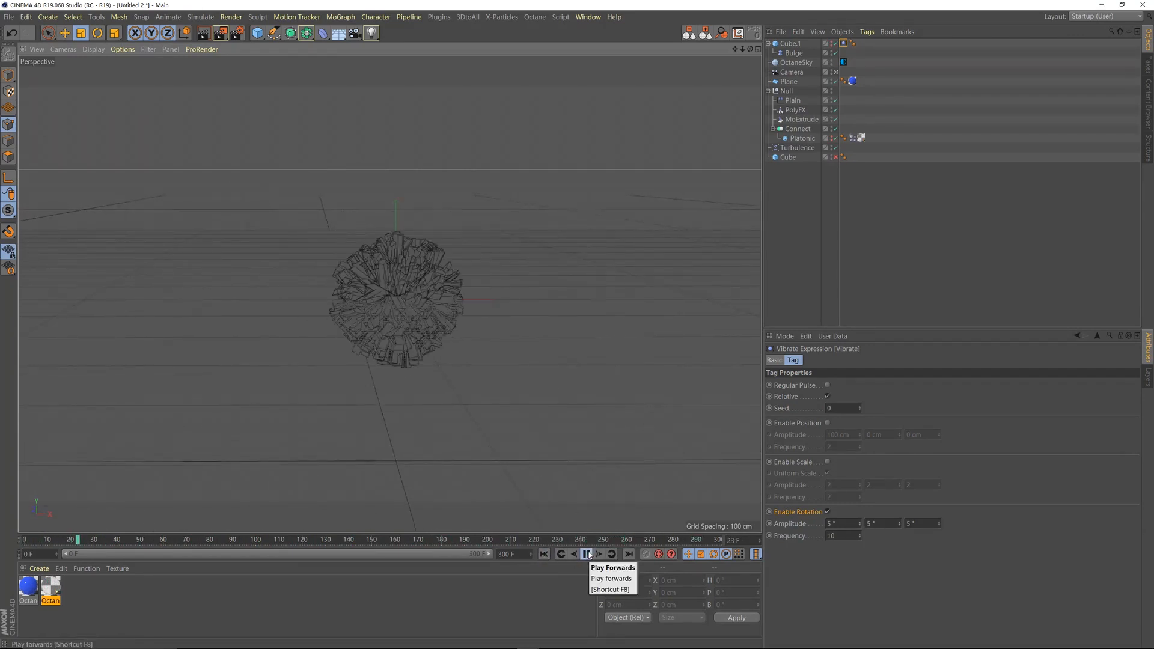